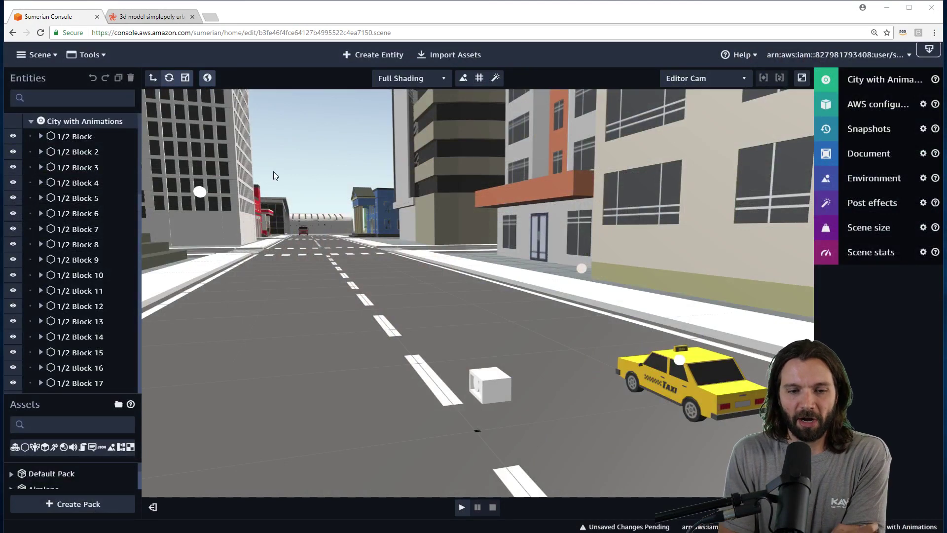
Bring the whole city into an overview and select the Block 2 building group in the scene
left_click_drag(410, 286, 401, 414)
scroll(400, 309, "down", 10)
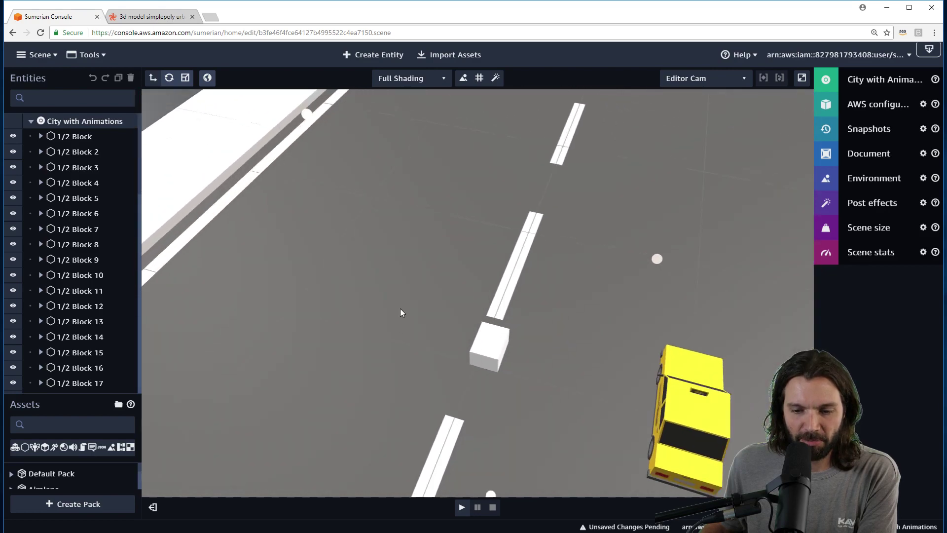
scroll(407, 402, "down", 10)
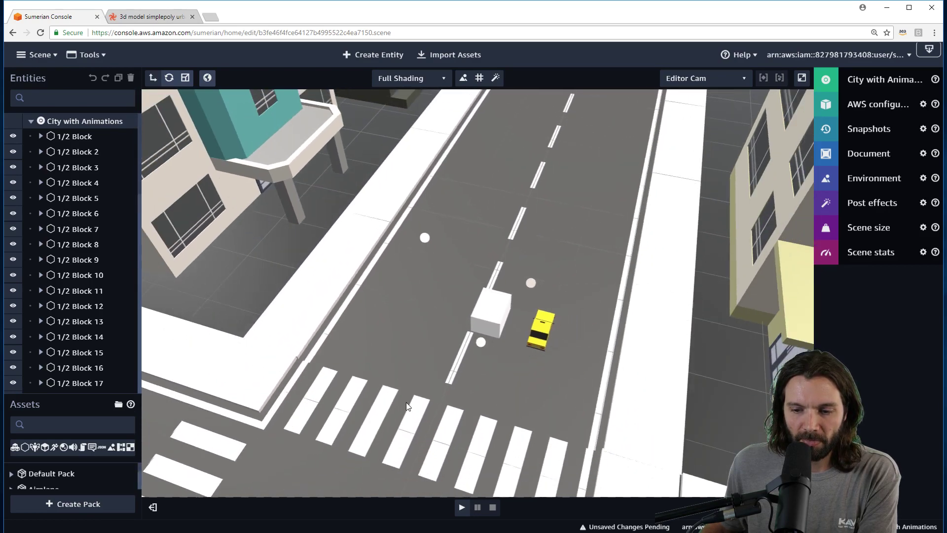
scroll(402, 397, "down", 15)
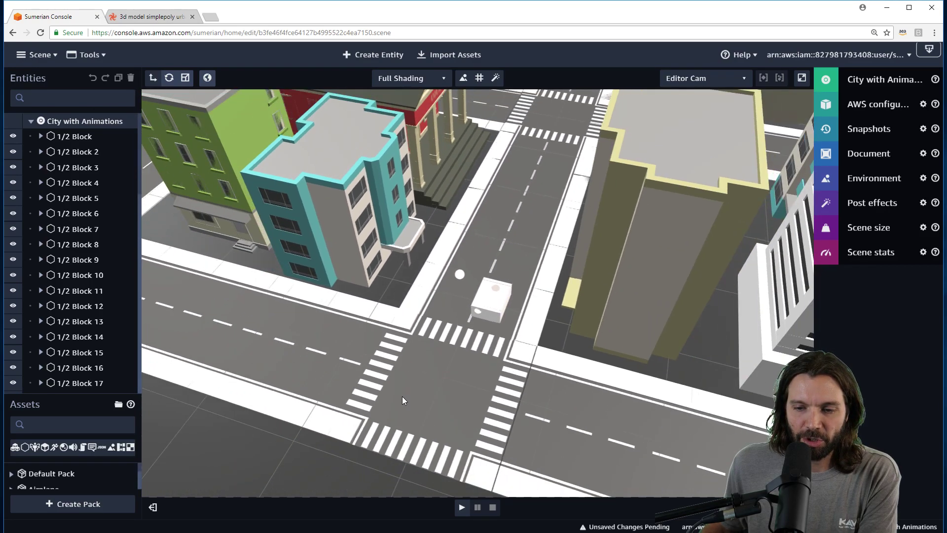
scroll(398, 394, "down", 10)
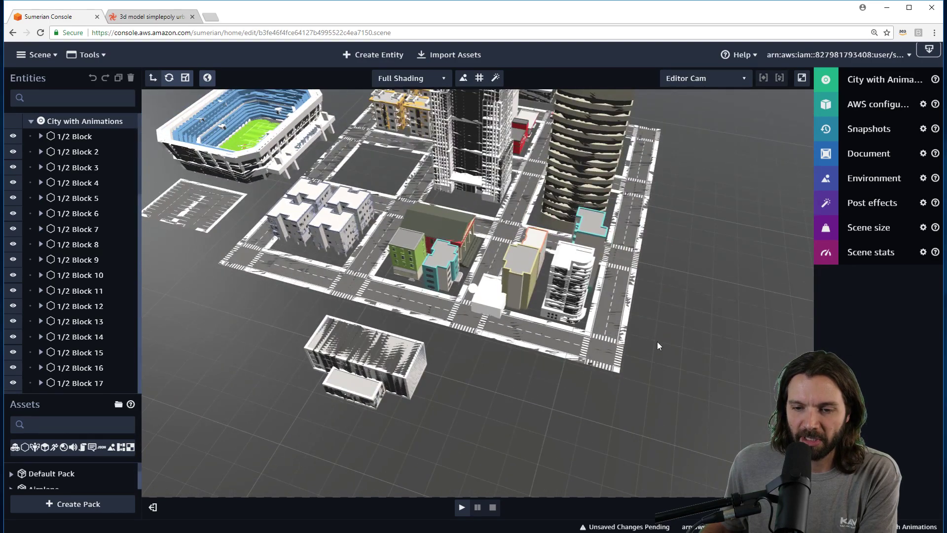
left_click_drag(657, 342, 436, 305)
left_click(485, 324)
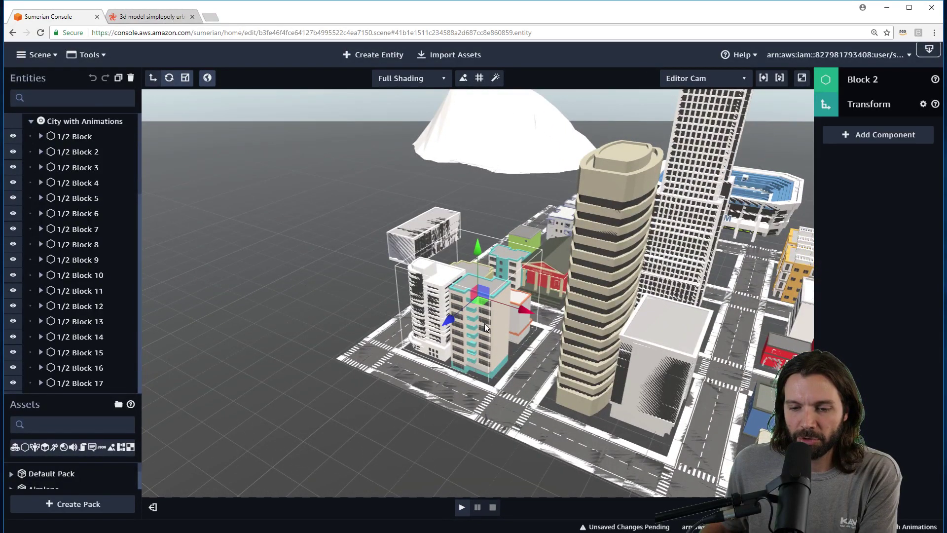
Expand Block 2 among the entities, select its child Bldg_02, and show its transform properties with enough width to read them
scroll(53, 237, "down", 5)
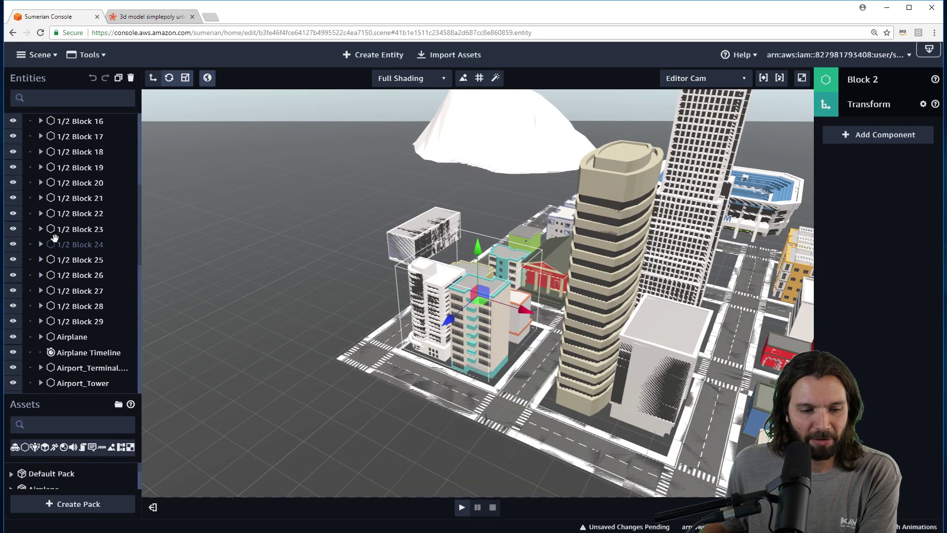
scroll(53, 237, "down", 4)
left_click(41, 313)
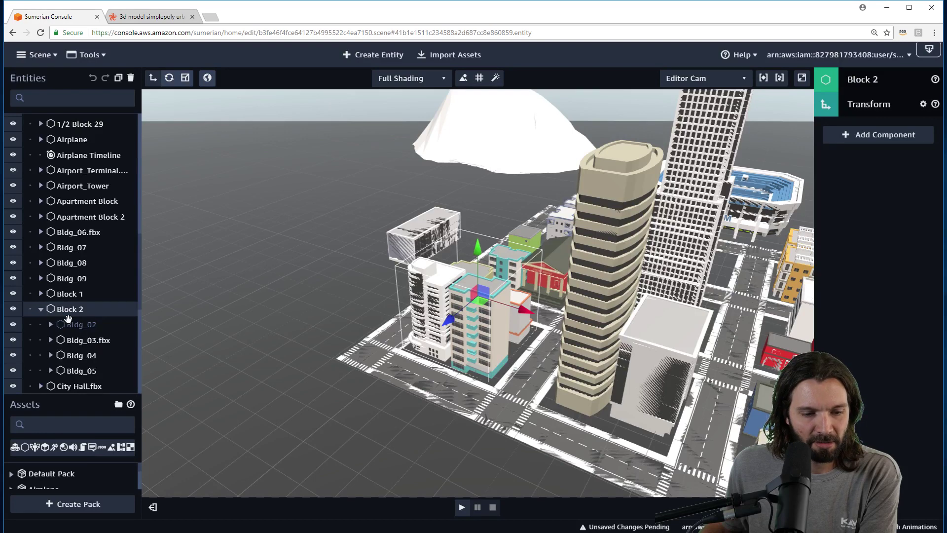
left_click(68, 324)
left_click(879, 114)
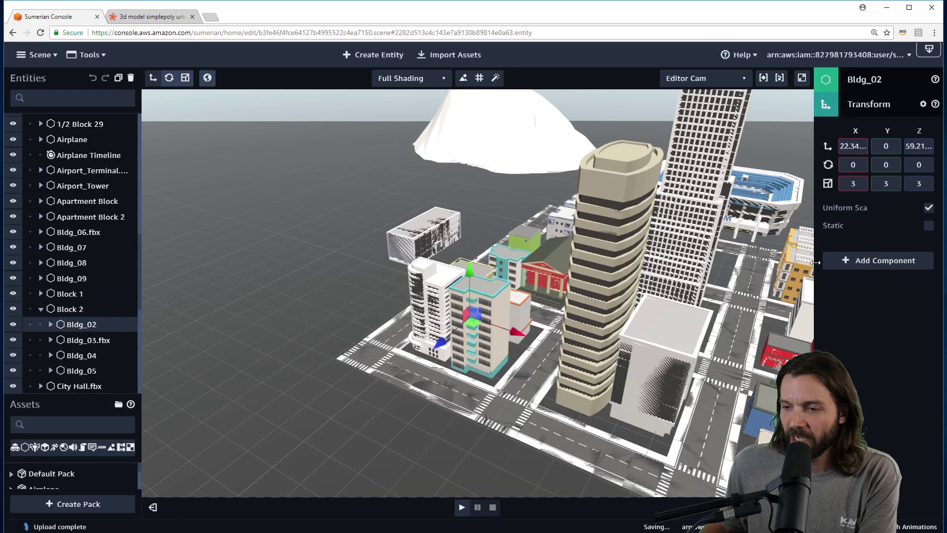
left_click_drag(815, 268, 788, 268)
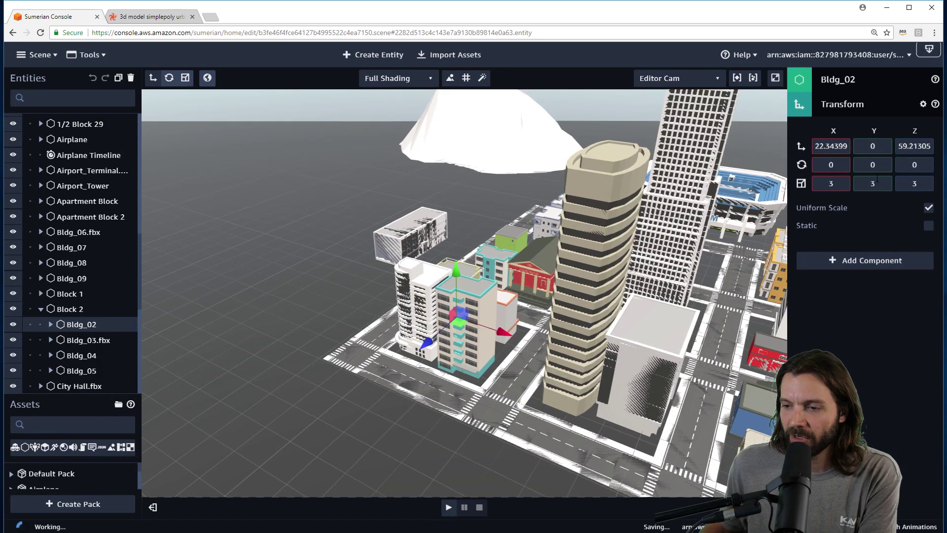
left_click_drag(298, 402, 250, 397)
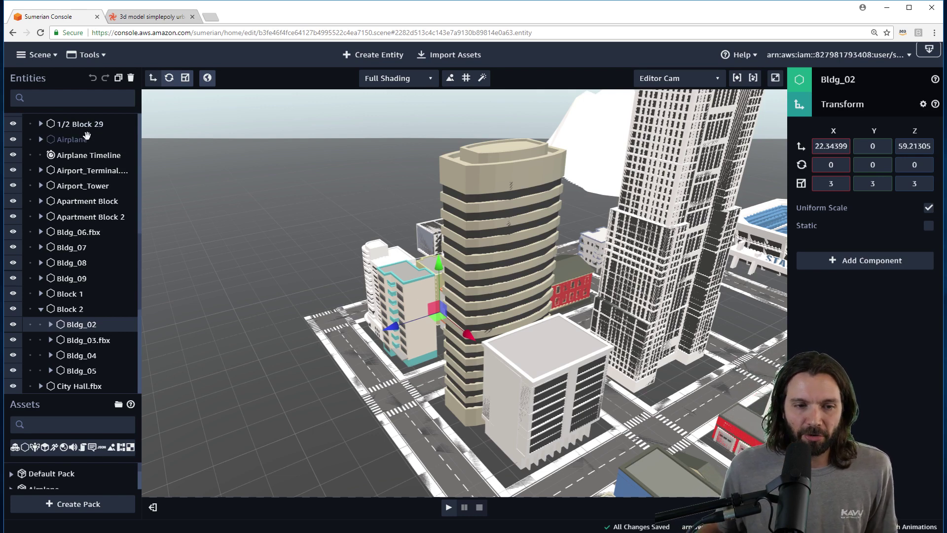
Select the City with Animations scene root and widen the entity hierarchy area
scroll(79, 127, "down", 3)
scroll(79, 126, "up", 15)
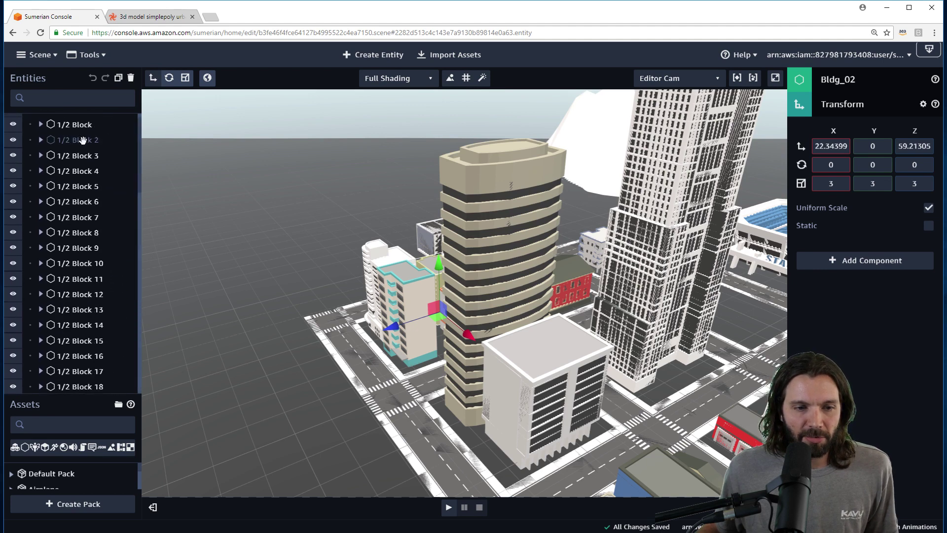
left_click(74, 122)
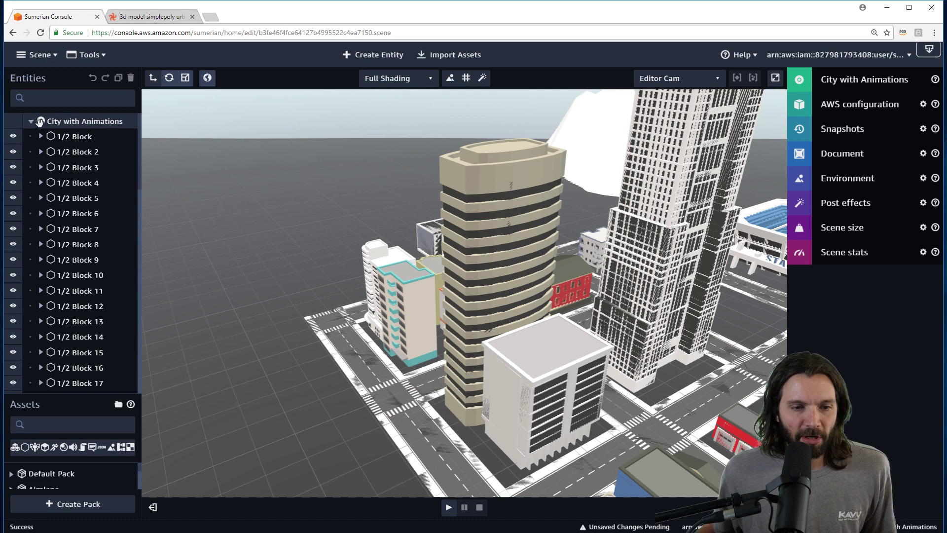
left_click_drag(140, 180, 176, 180)
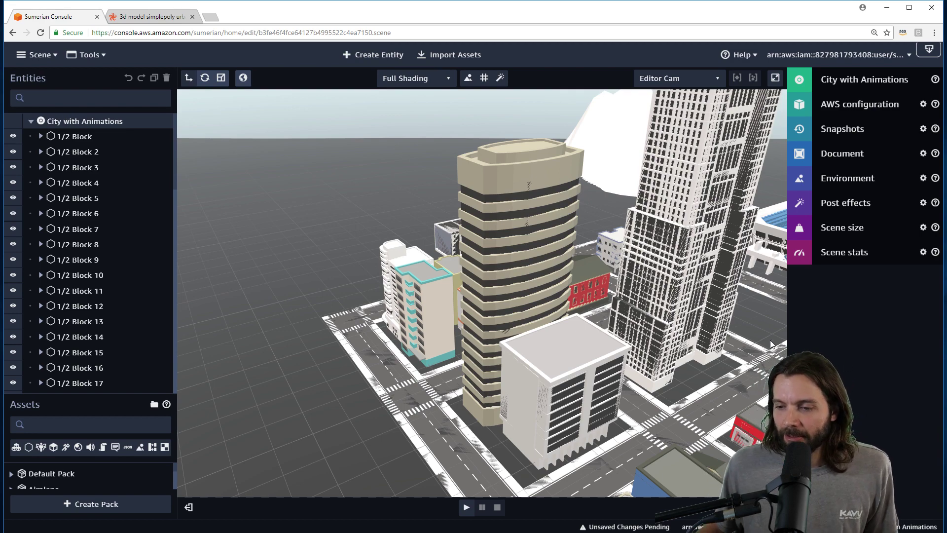
Select the first road entity, 1/2 Block, and examine where it sits in the city
right_click_drag(690, 257, 670, 280)
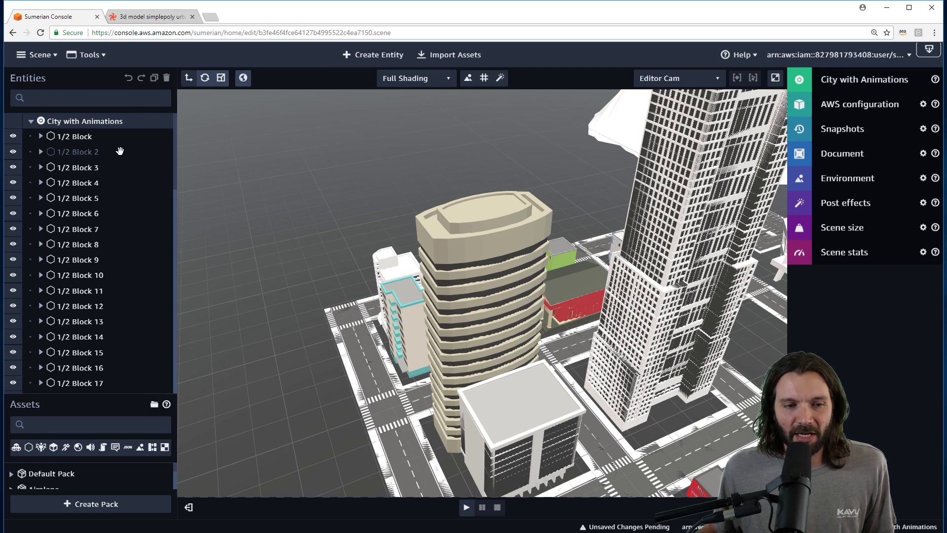
left_click(74, 137)
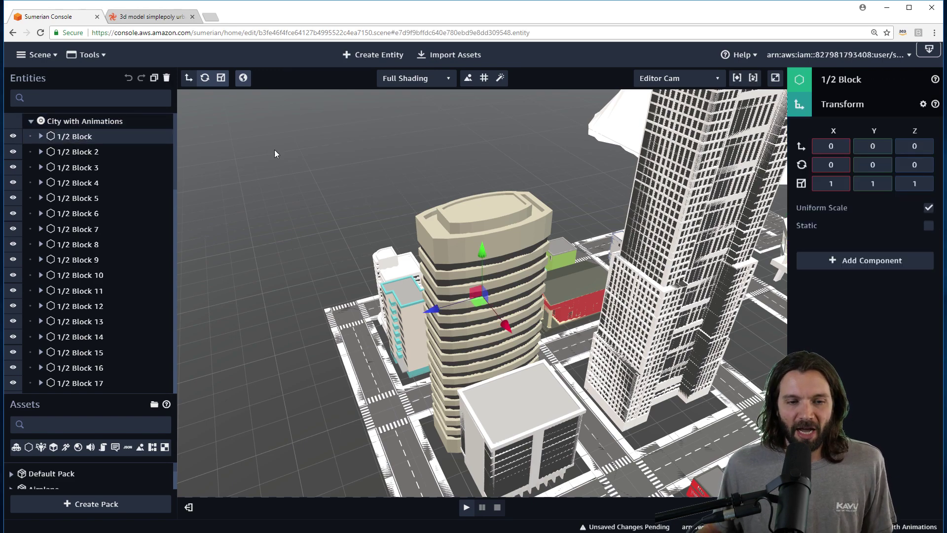
left_click_drag(271, 146, 481, 191)
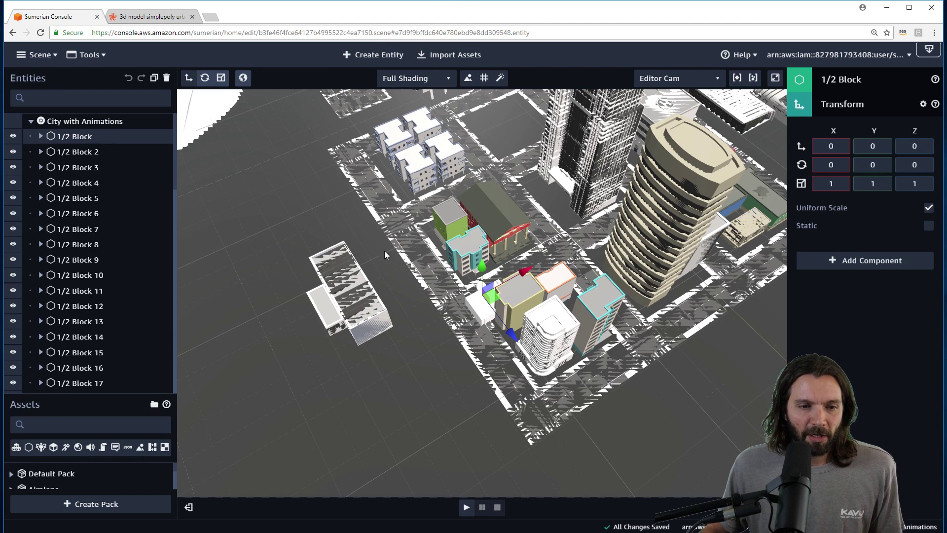
Locate the Taxi entity, focus the camera on it, and set its uniform scale to 3
scroll(59, 253, "down", 10)
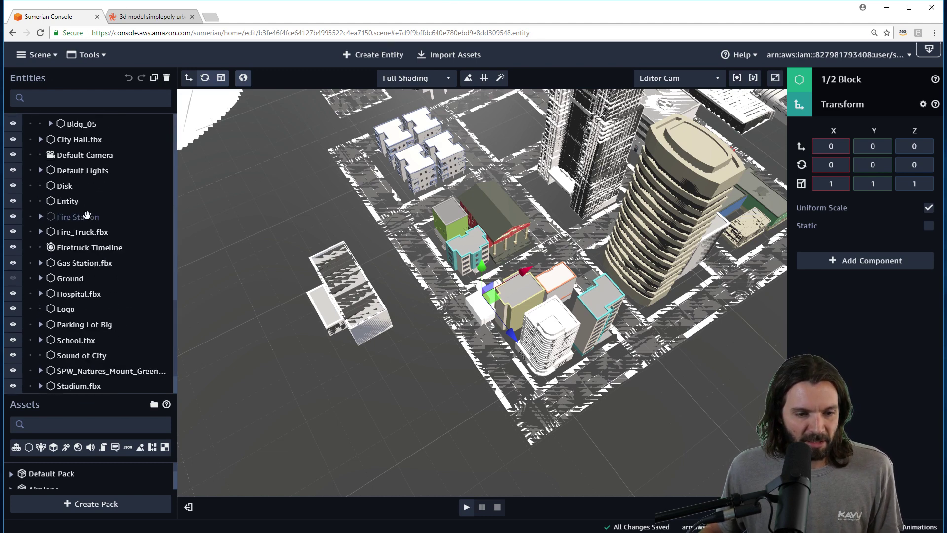
scroll(89, 310, "down", 3)
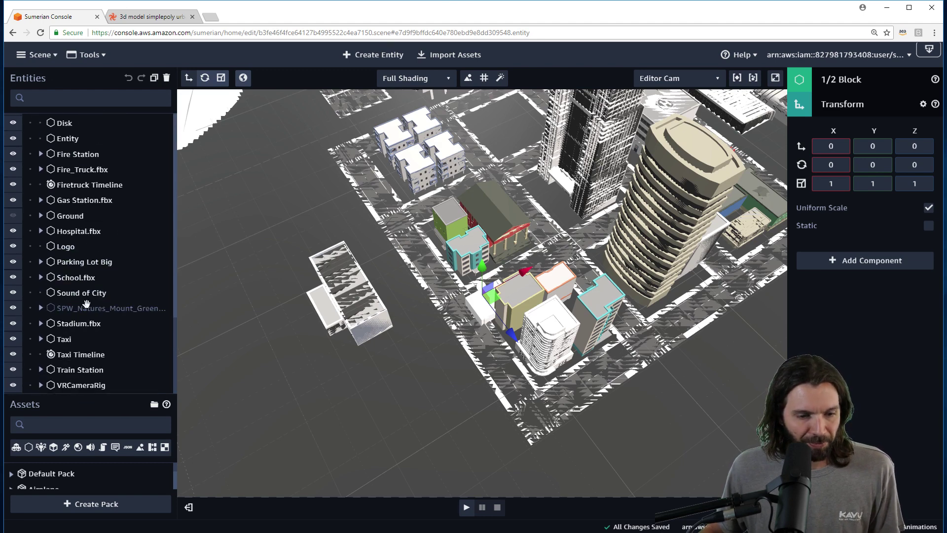
double_click(79, 340)
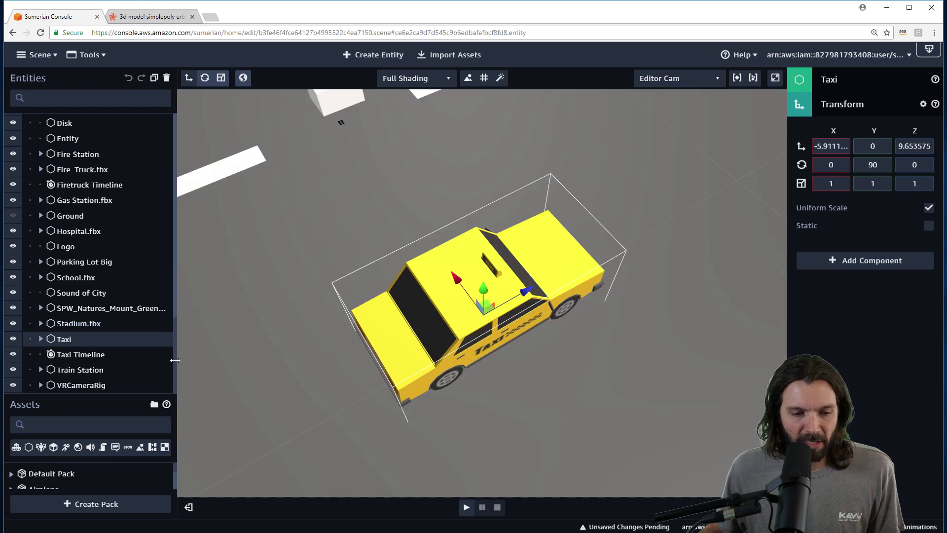
left_click_drag(316, 390, 366, 364)
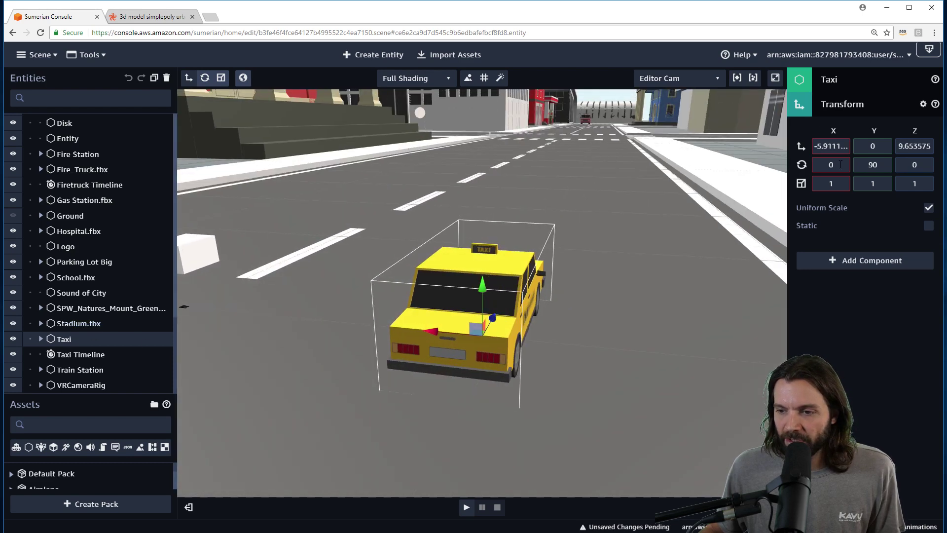
type("3")
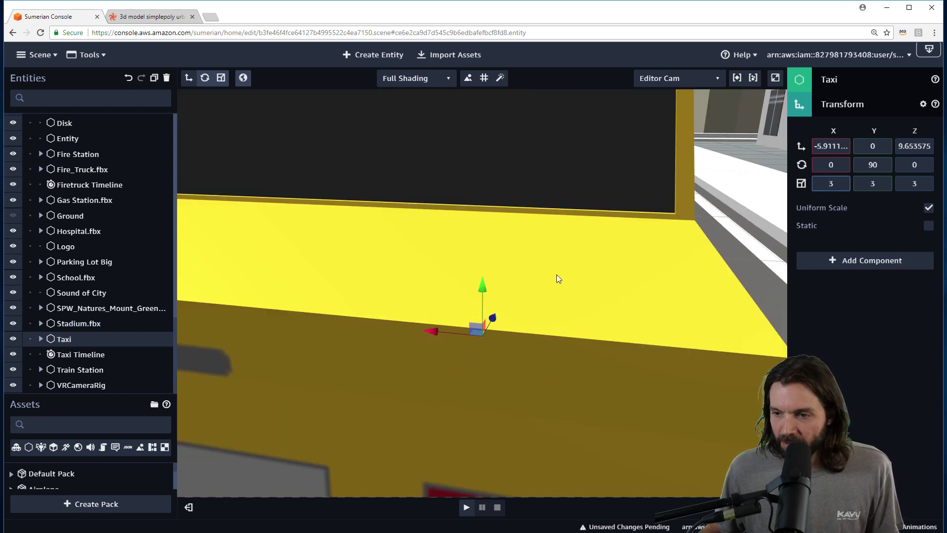
scroll(554, 270, "down", 10)
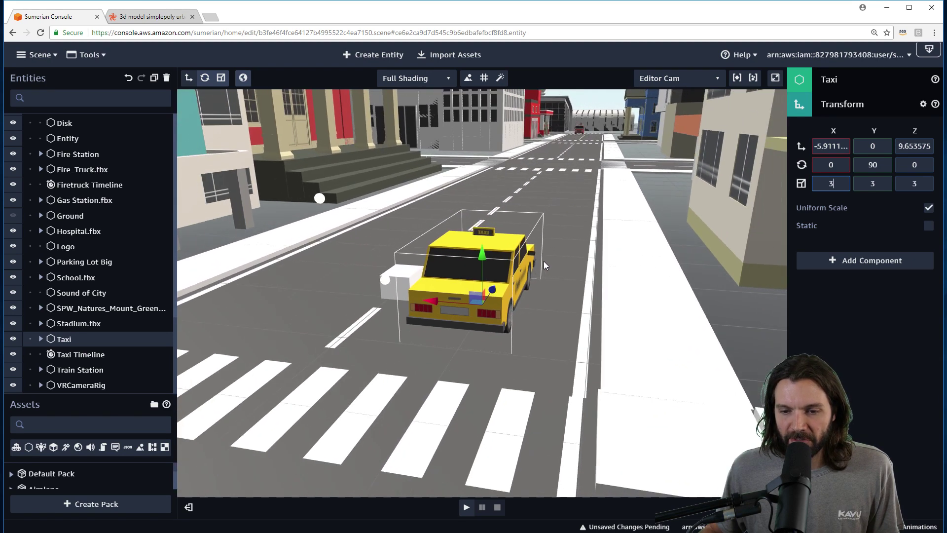
left_click_drag(544, 261, 263, 338)
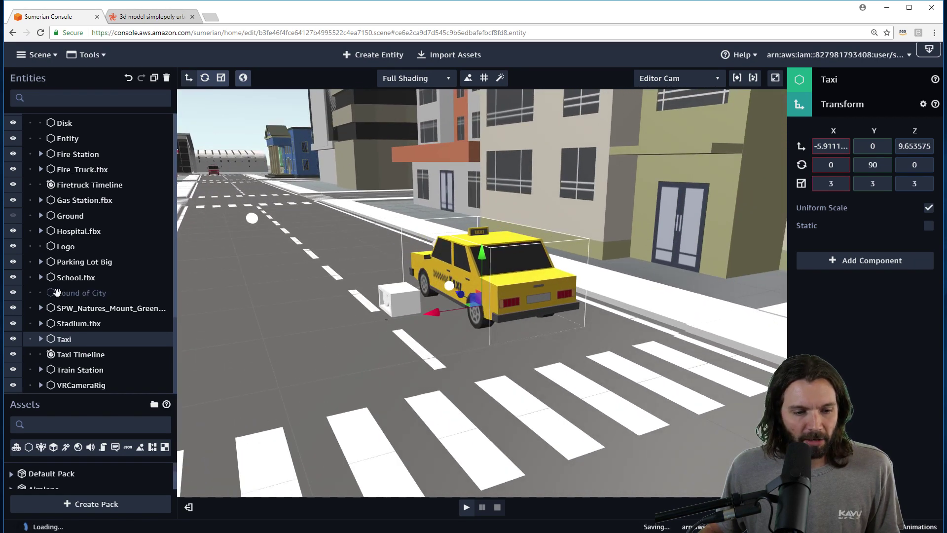
Hide the VRCameraRig entity and make the asset list area taller
left_click(13, 387)
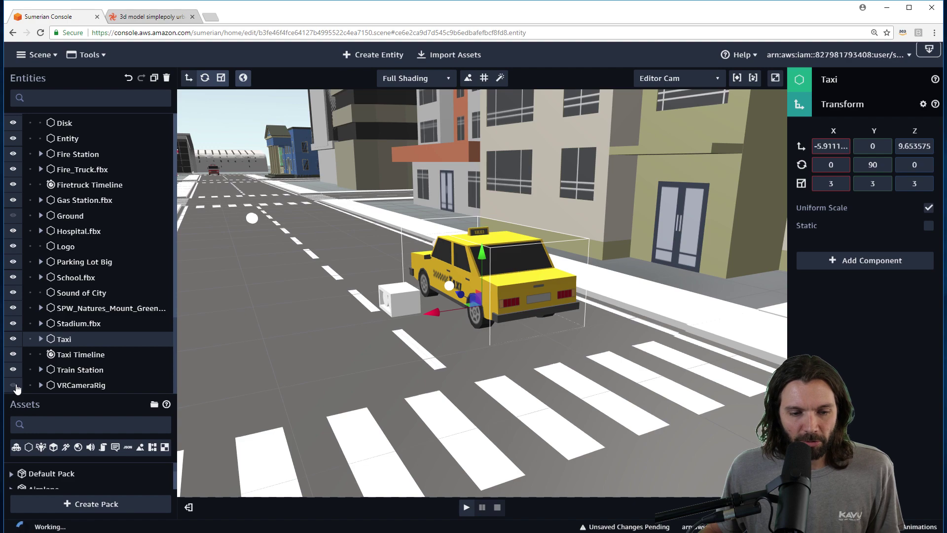
mouse_move(505, 255)
left_mouse_down()
mouse_move(543, 275)
mouse_move(449, 323)
mouse_move(346, 312)
mouse_move(316, 323)
mouse_move(493, 253)
left_mouse_up()
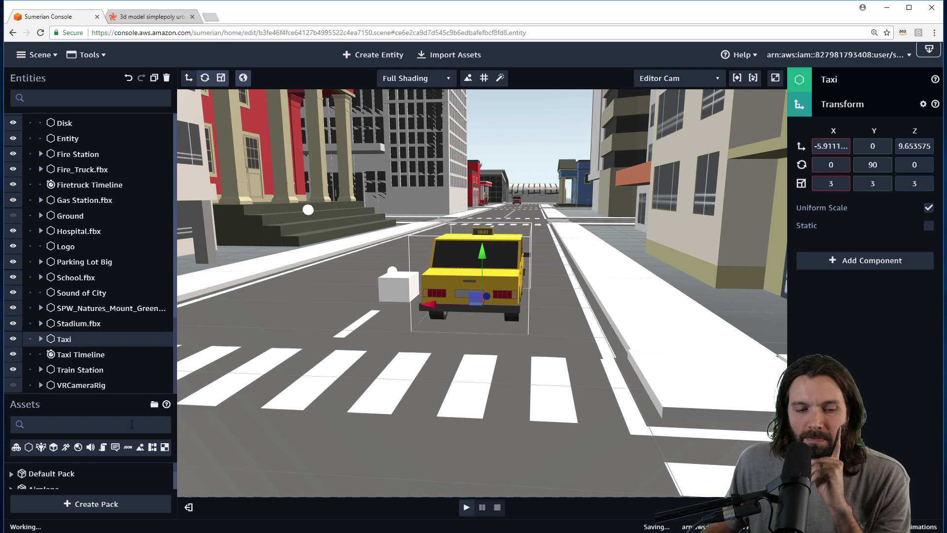
left_click_drag(110, 393, 117, 367)
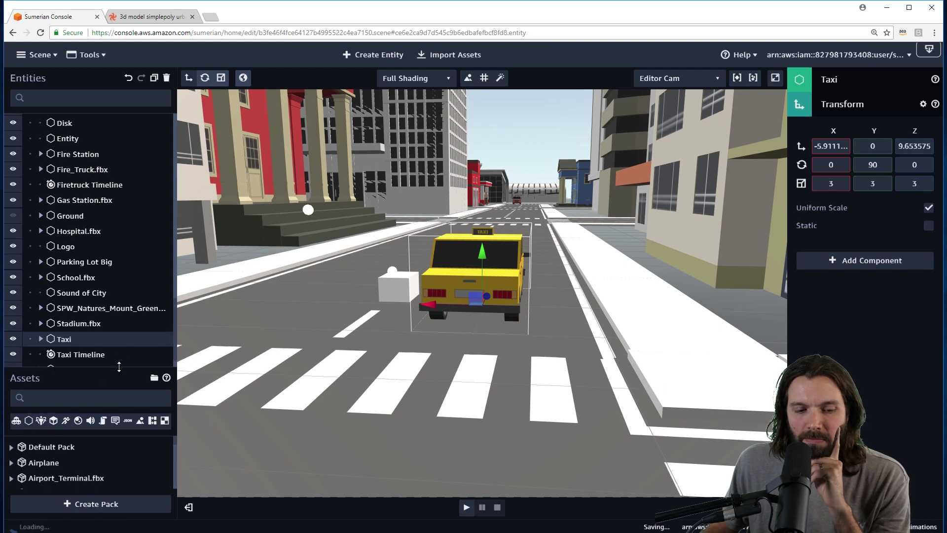
Play the scene to preview the taxi animation through the default camera, look down the street, and stop playback
key("space")
left_click_drag(179, 213, 151, 214)
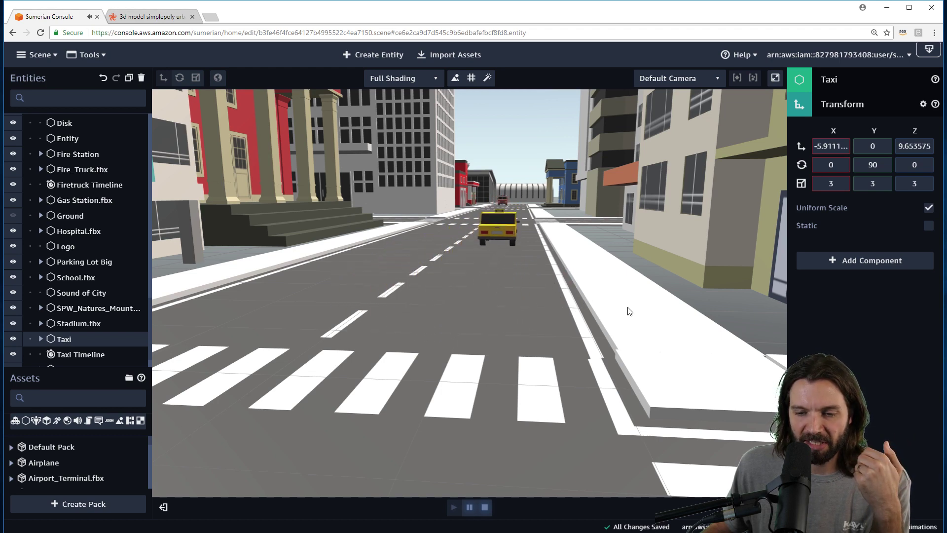
mouse_move(629, 310)
right_mouse_down()
mouse_move(589, 327)
mouse_move(641, 300)
right_mouse_up()
right_click_drag(541, 282, 507, 330)
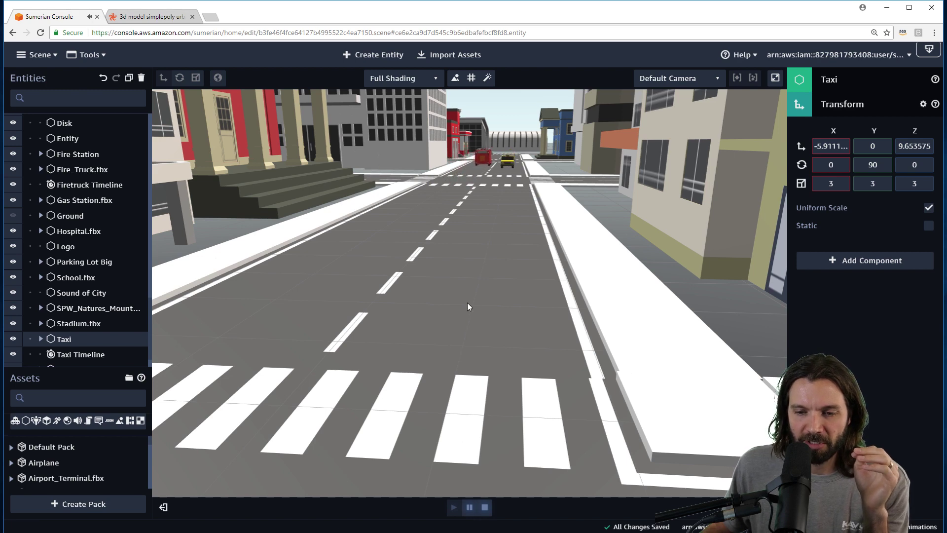
left_click(485, 507)
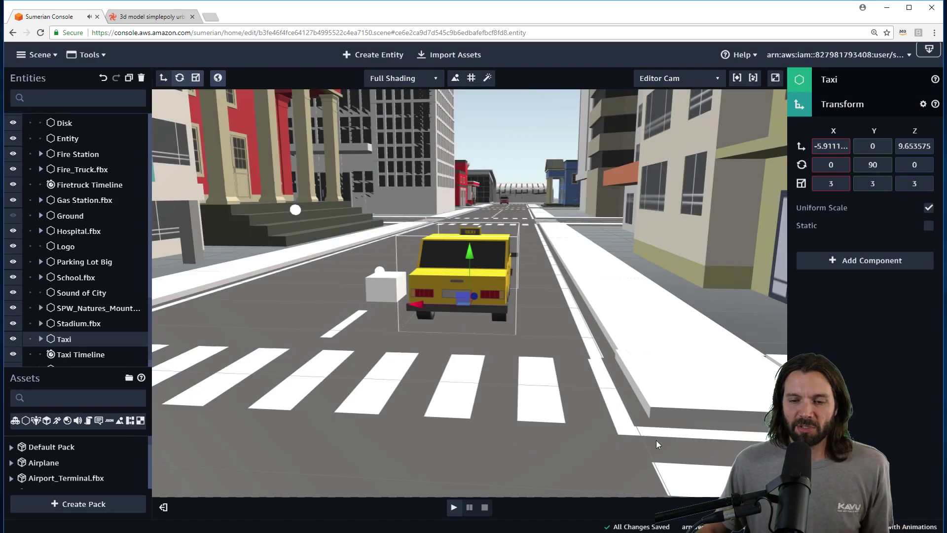
Examine the scaled taxi on the road from its side and its rear
left_click_drag(585, 258, 448, 258)
scroll(497, 306, "up", 5)
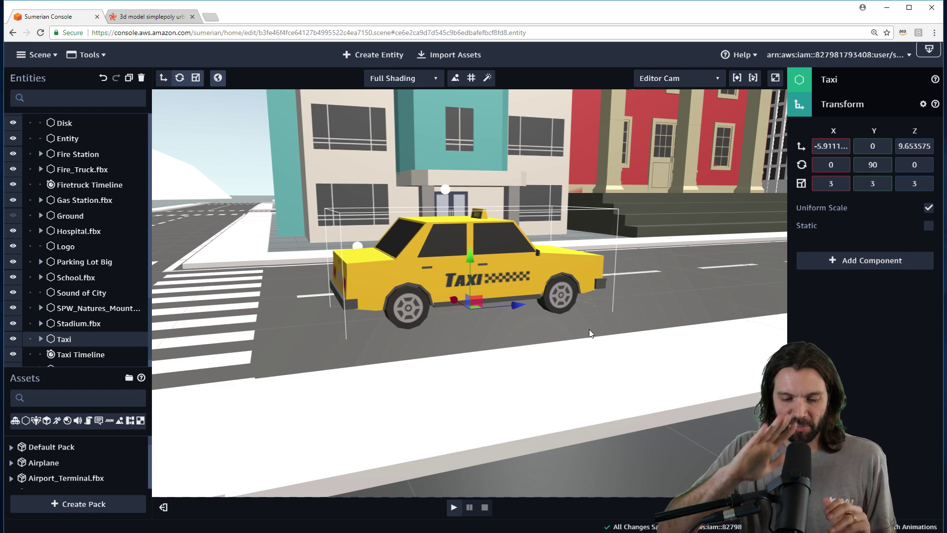
left_click_drag(439, 341, 574, 345)
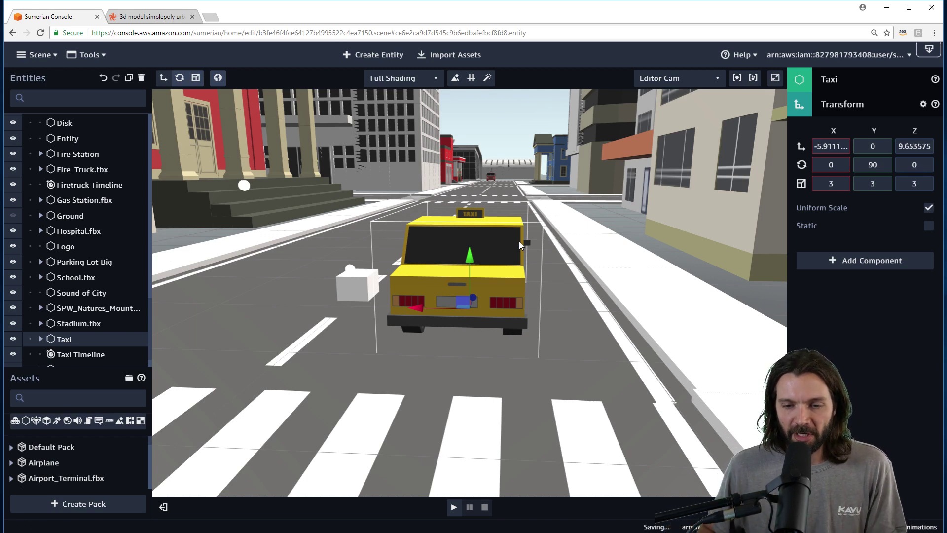
View the city blocks from directly above and select the 1/2 Block road piece beside the taxi
left_click_drag(616, 149, 550, 264)
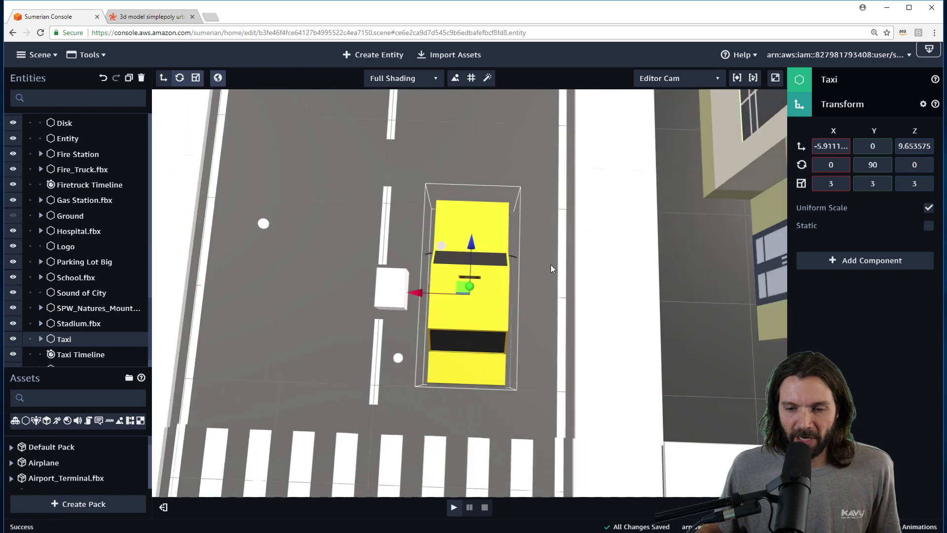
scroll(551, 264, "down", 10)
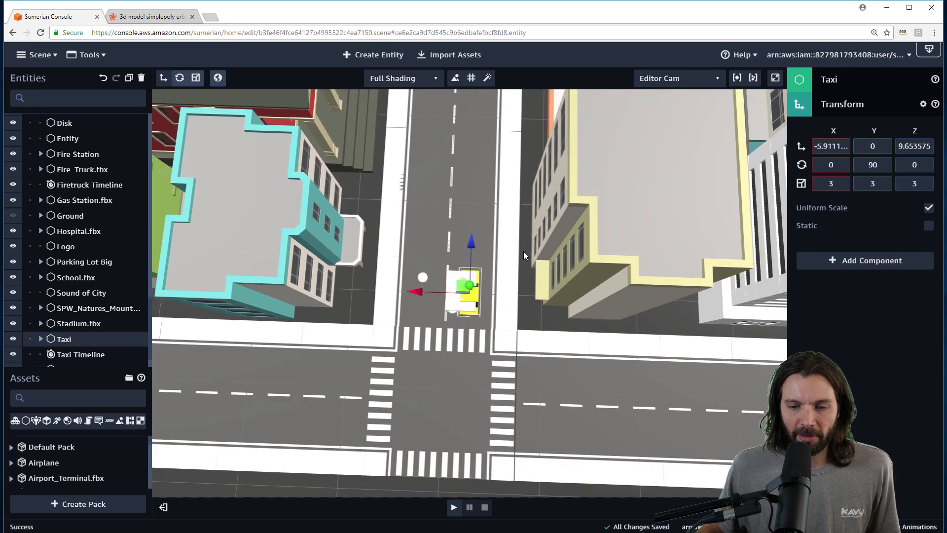
left_click_drag(504, 172, 503, 190)
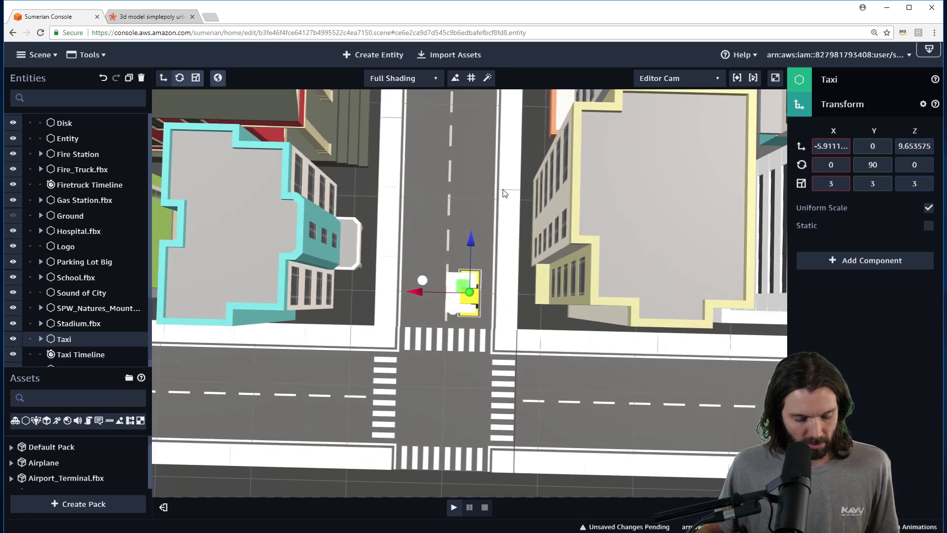
scroll(503, 192, "down", 5)
left_click(476, 196)
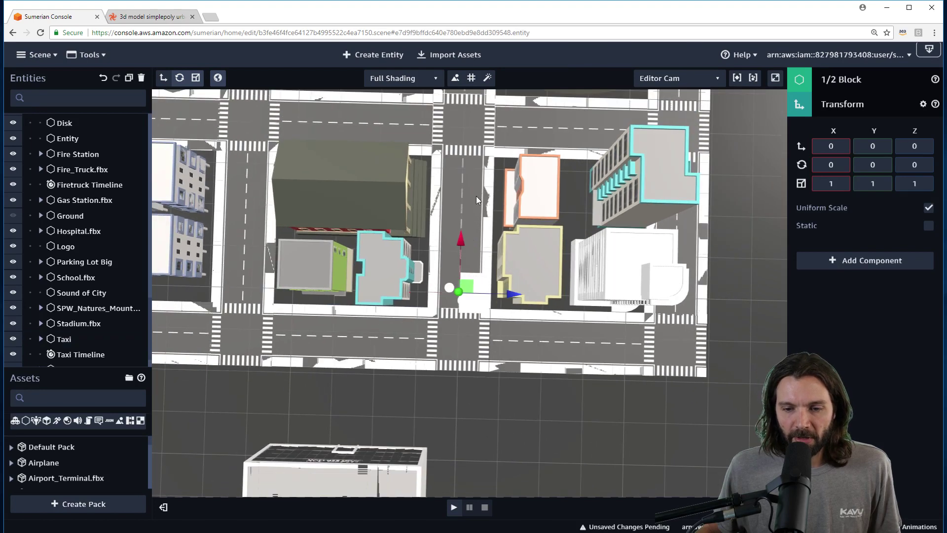
Examine the taxi and the surrounding road from above, then from behind at street level
left_click_drag(475, 197, 478, 200)
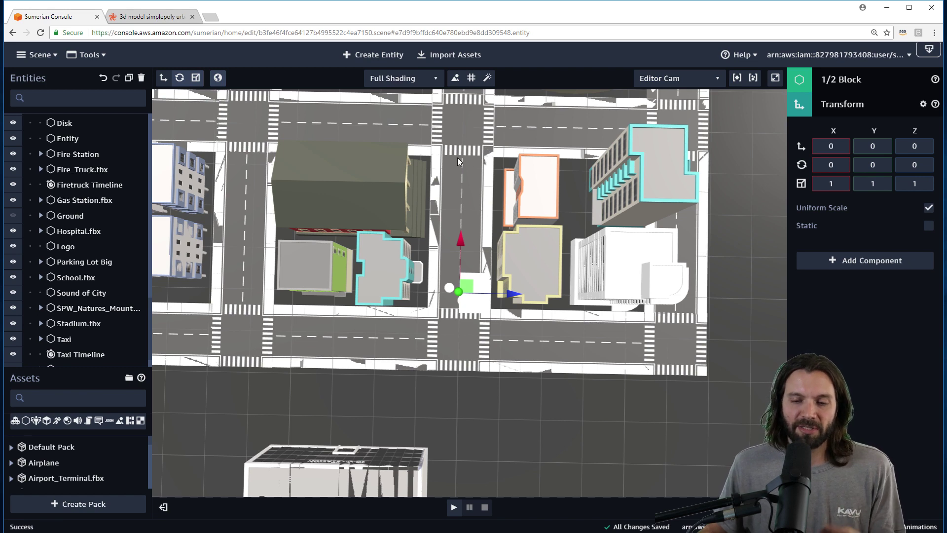
scroll(458, 230, "up", 5)
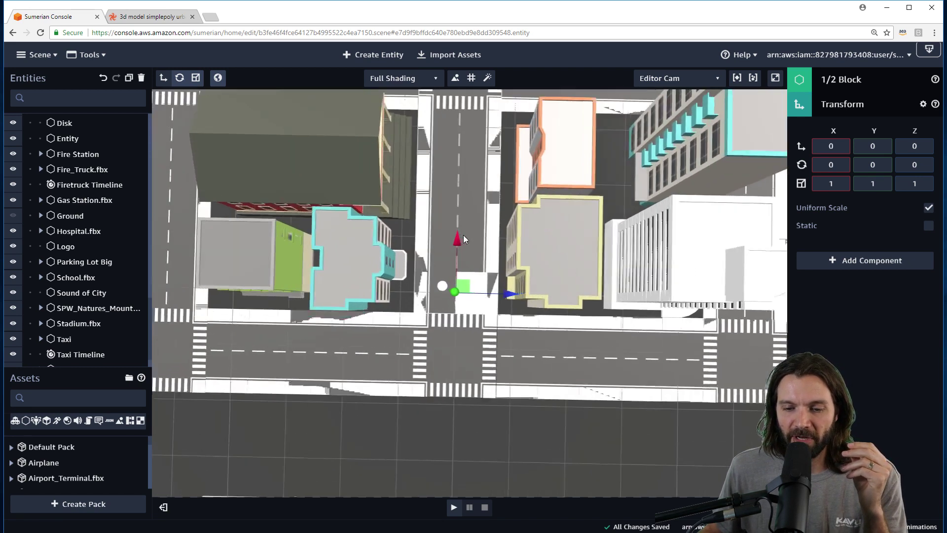
scroll(464, 238, "up", 4)
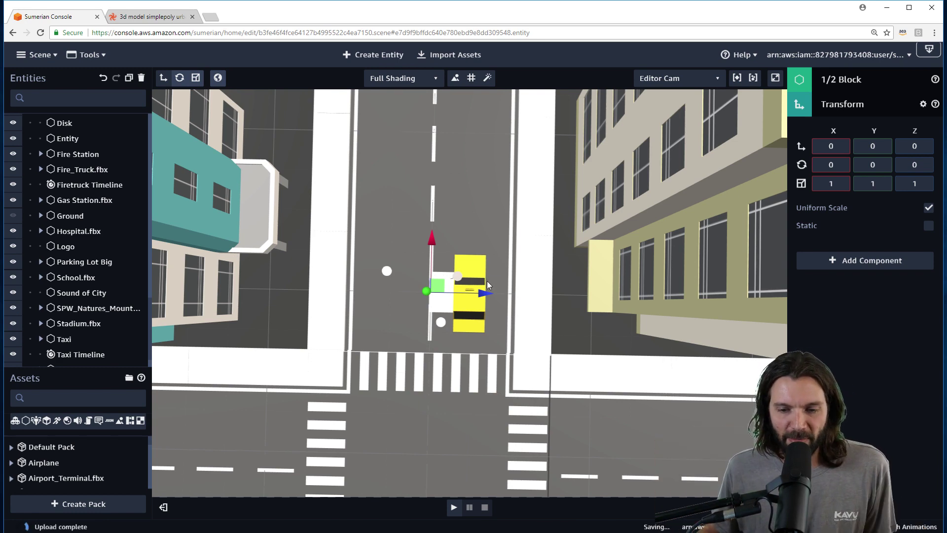
scroll(500, 269, "down", 2)
scroll(499, 268, "down", 3)
left_click_drag(549, 245, 517, 131)
right_click_drag(517, 130, 534, 126)
scroll(565, 241, "down", 1)
scroll(566, 241, "up", 4)
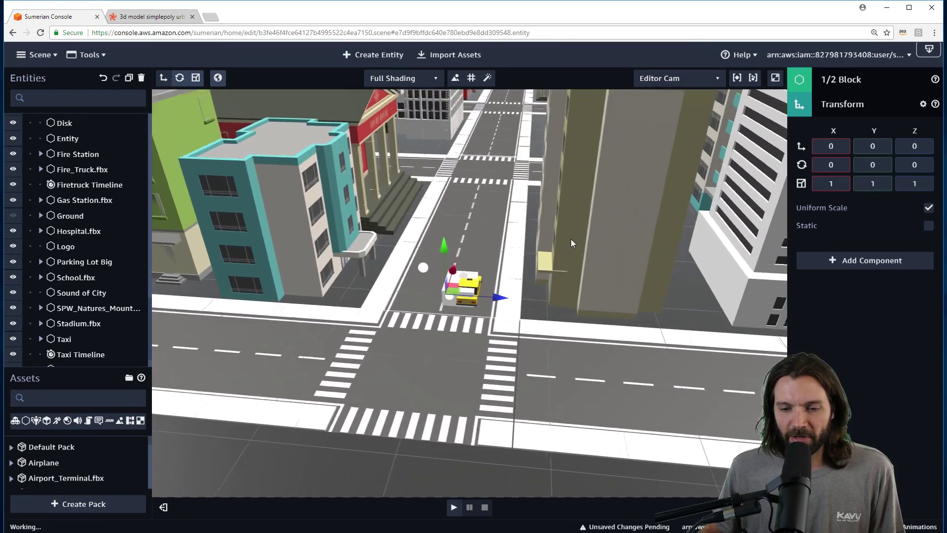
scroll(577, 236, "up", 3)
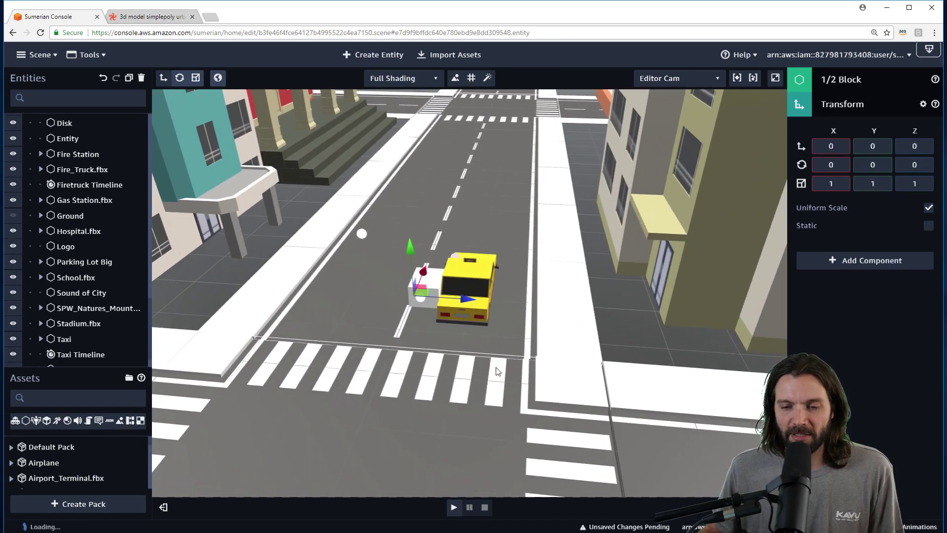
scroll(499, 365, "up", 1)
left_click_drag(500, 362, 517, 323)
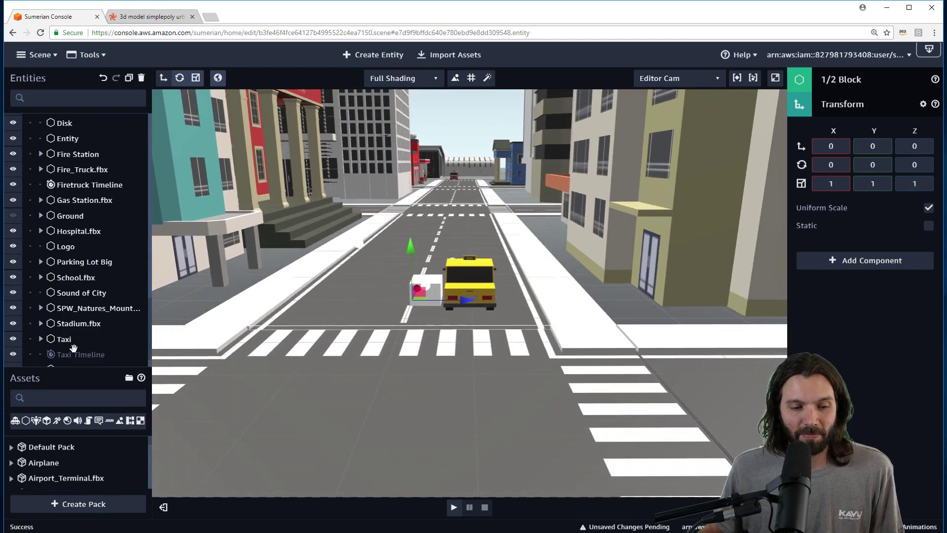
Select the Taxi Timeline entity and open its timeline
scroll(82, 335, "down", 1)
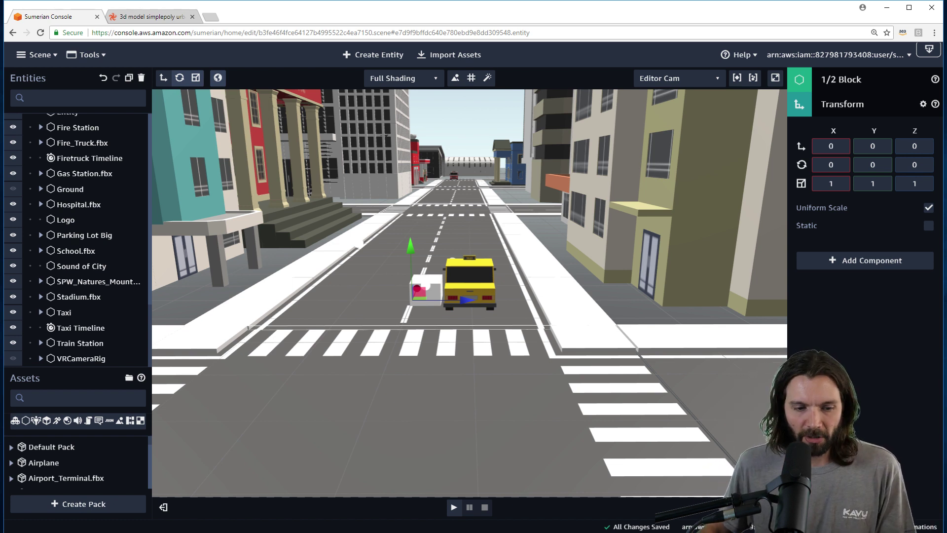
left_click(79, 328)
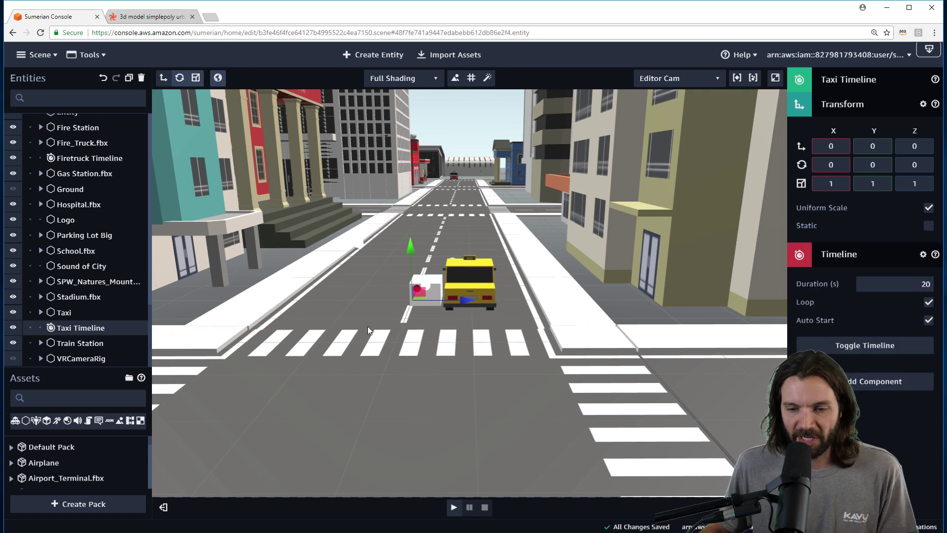
left_click(857, 345)
View the taxi's full route along the main street from above, between the city blocks
right_click_drag(612, 234, 417, 394)
scroll(473, 277, "down", 10)
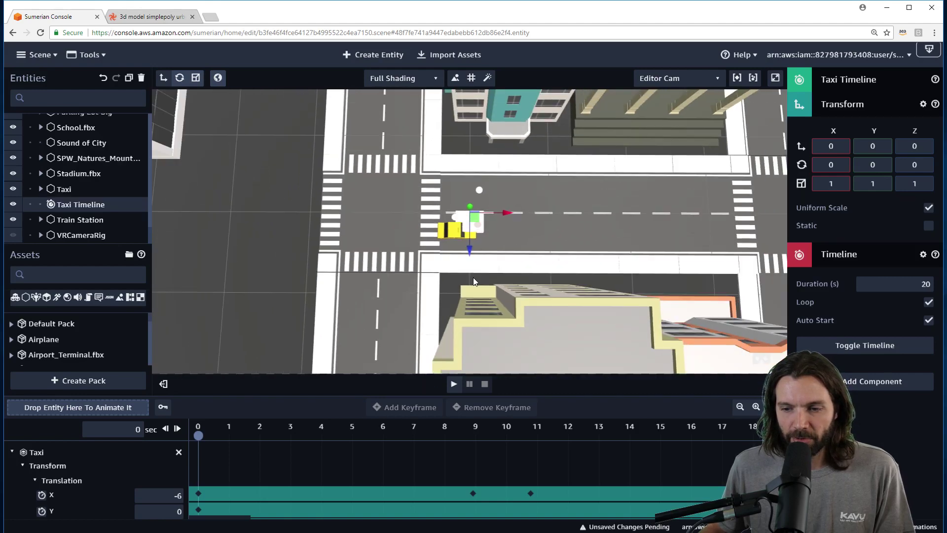
scroll(471, 276, "down", 3)
middle_click_drag(637, 265, 460, 279)
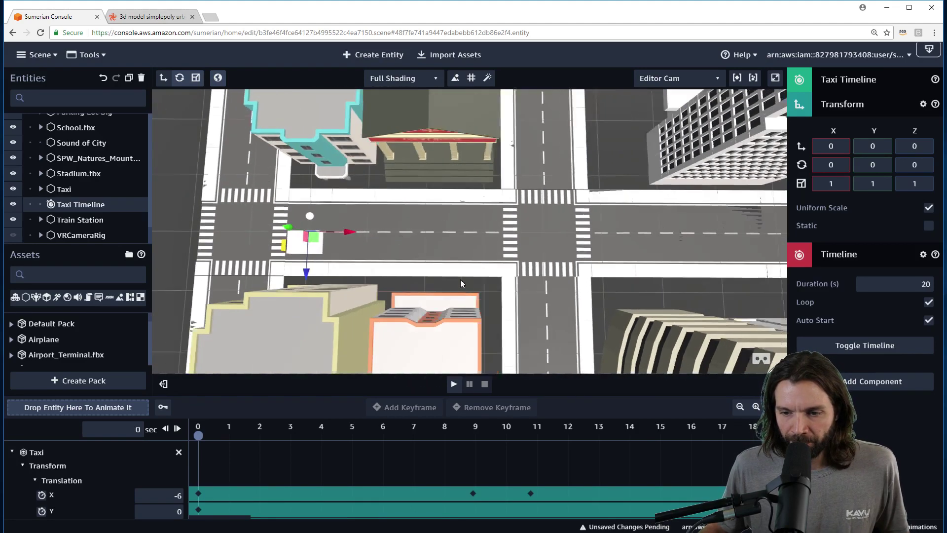
scroll(570, 258, "down", 5)
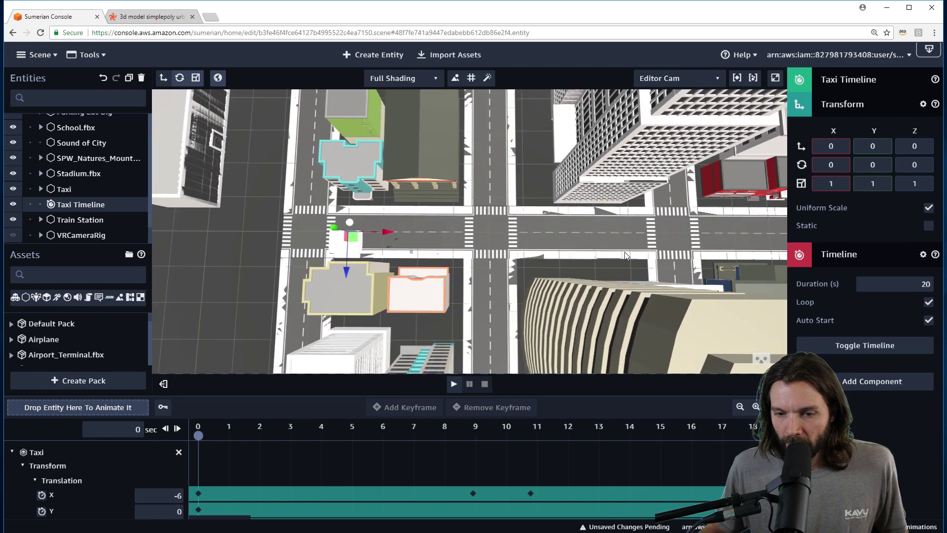
left_click(642, 258)
right_click_drag(560, 258, 532, 263)
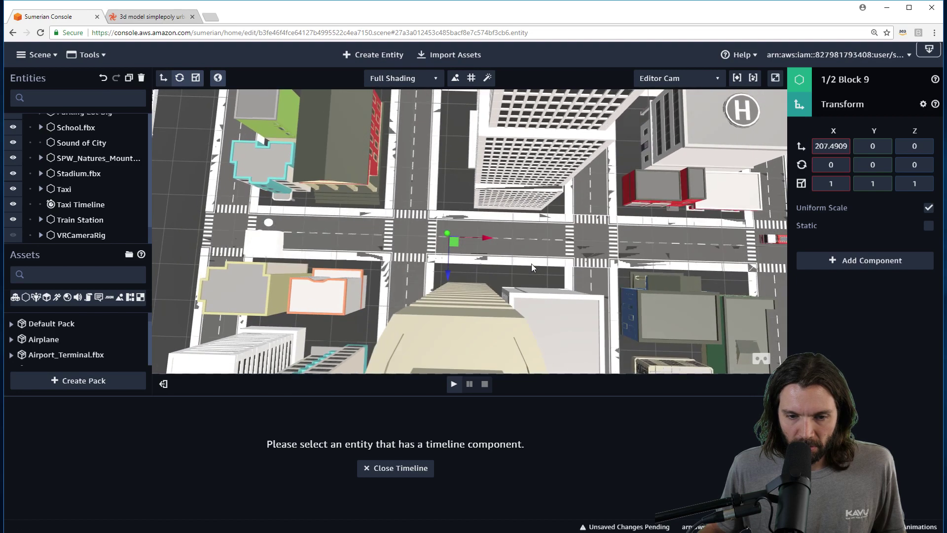
Delete the VRCameraRig entity from the scene
left_click(74, 236)
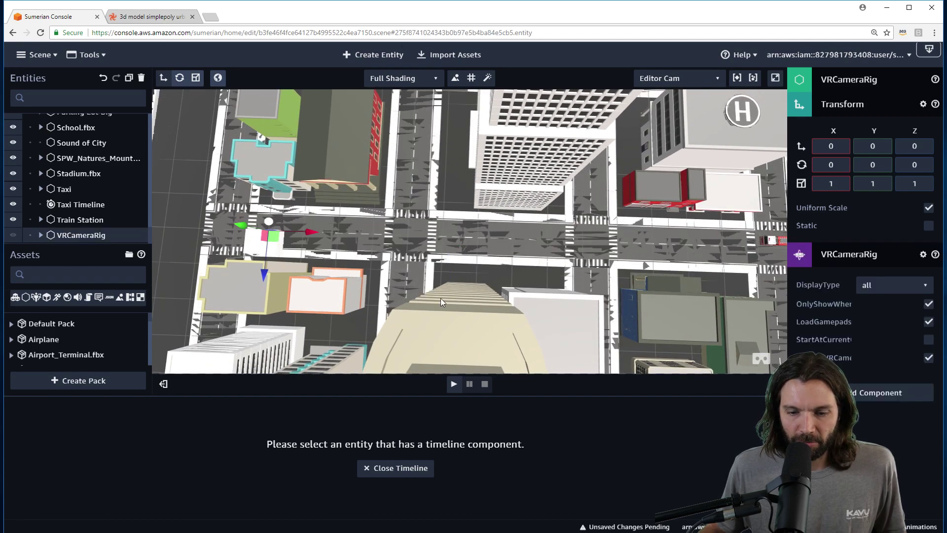
left_click(140, 79)
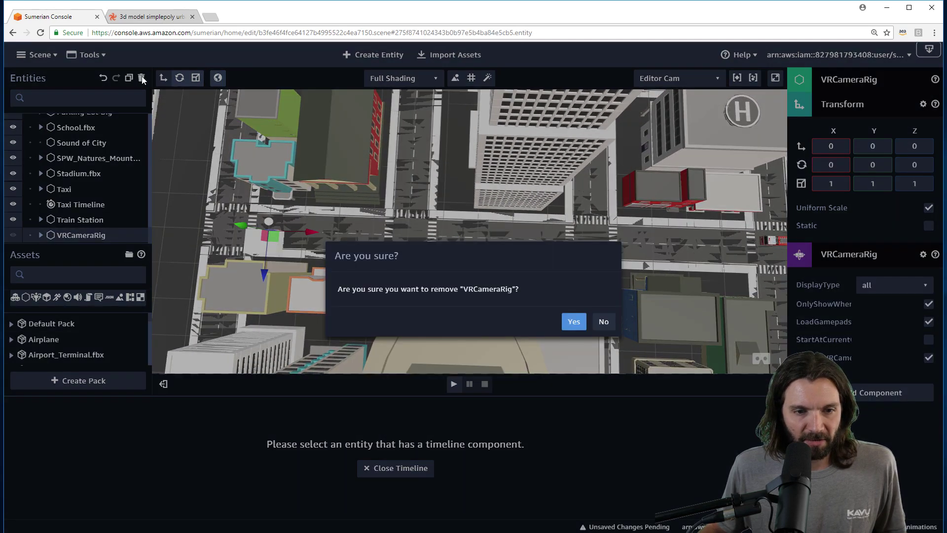
left_click(571, 320)
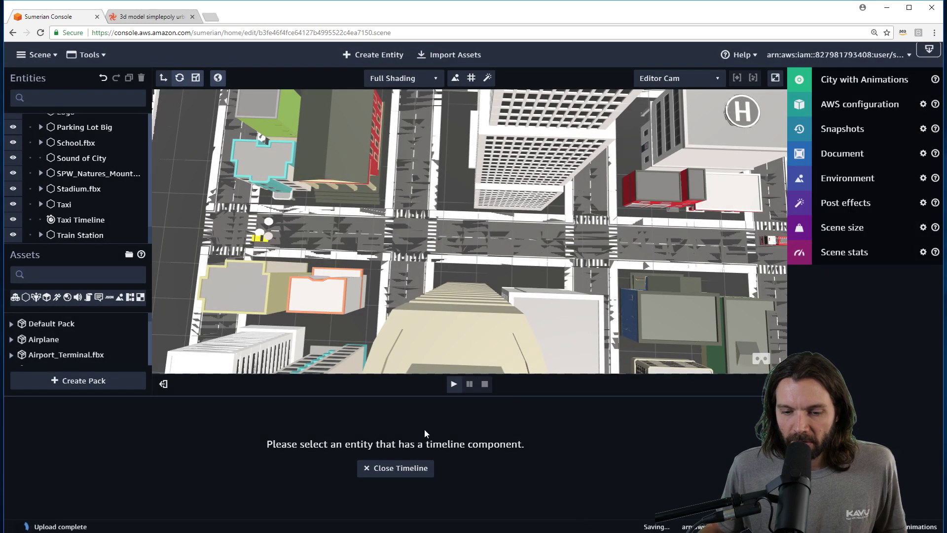
Make the entity list taller, select the Taxi Timeline entity again and display its timeline
left_click_drag(424, 394, 423, 386)
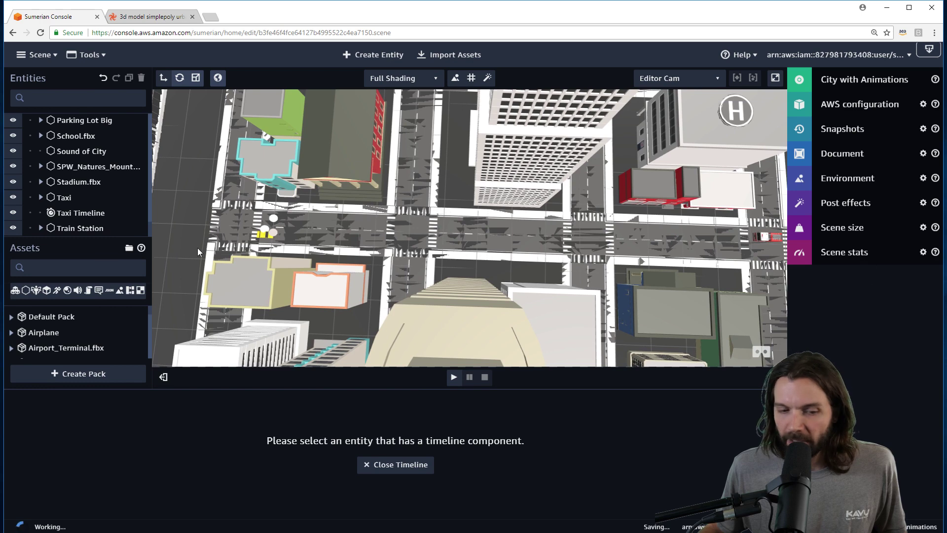
left_click_drag(105, 238, 63, 380)
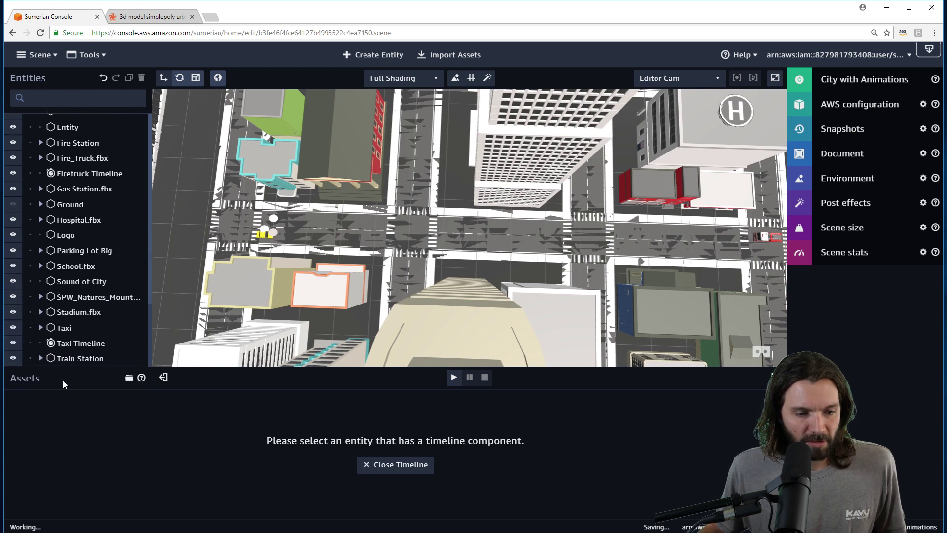
left_click(78, 343)
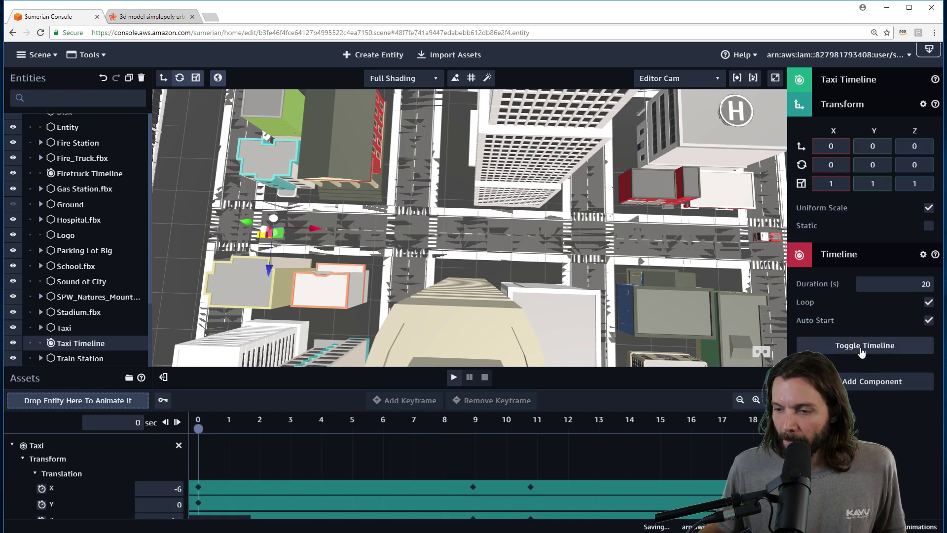
left_click(861, 346)
scroll(574, 418, "up", 3)
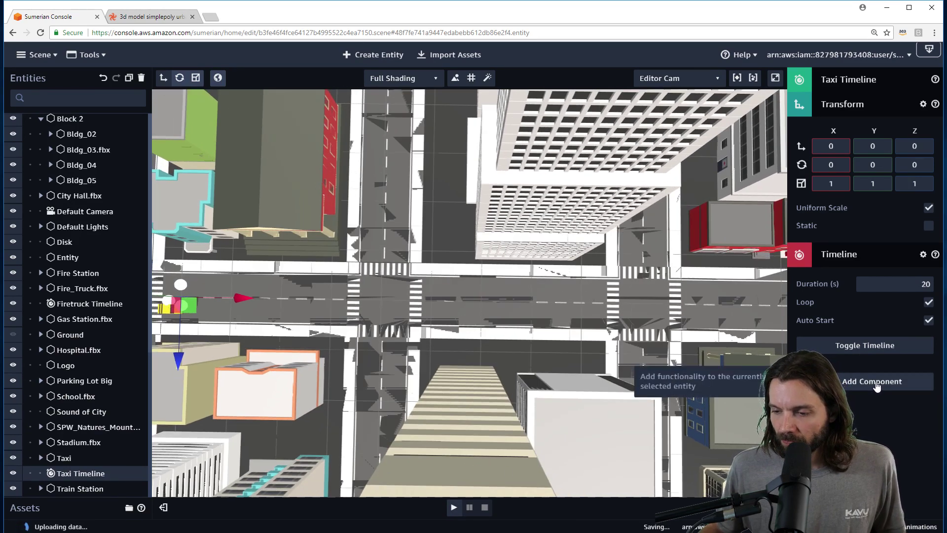
left_click(897, 350)
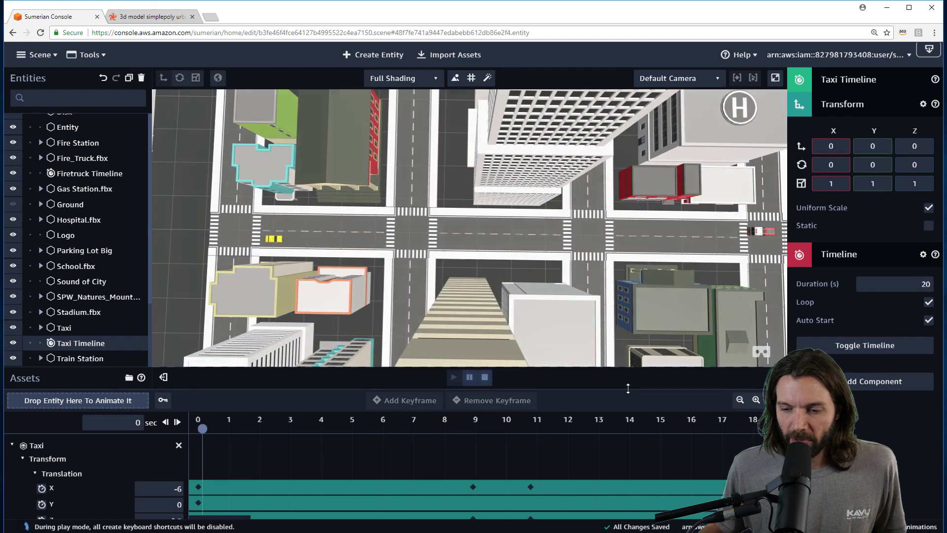
Enlarge the timeline area to show the taxi's translation and rotation tracks, and return the playhead to 0 seconds
left_click_drag(629, 383, 634, 353)
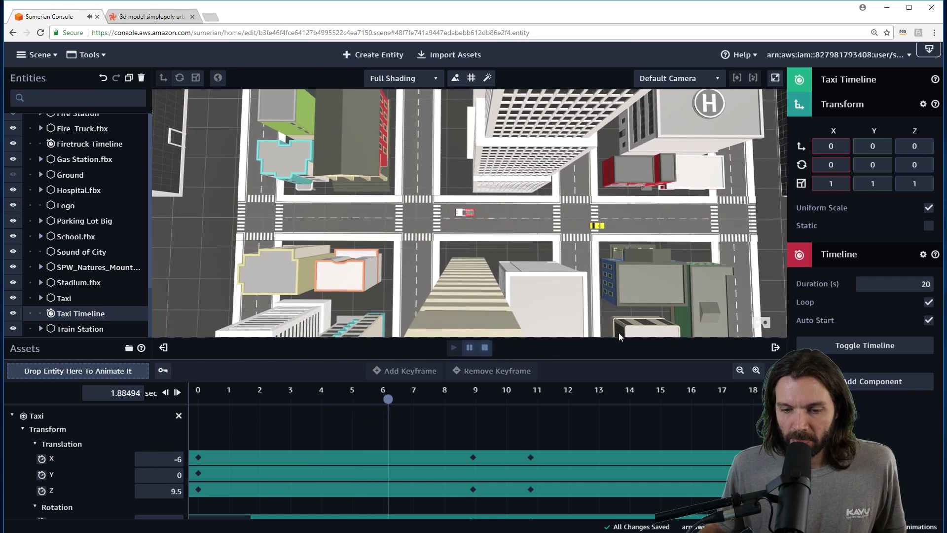
left_click_drag(639, 344, 651, 301)
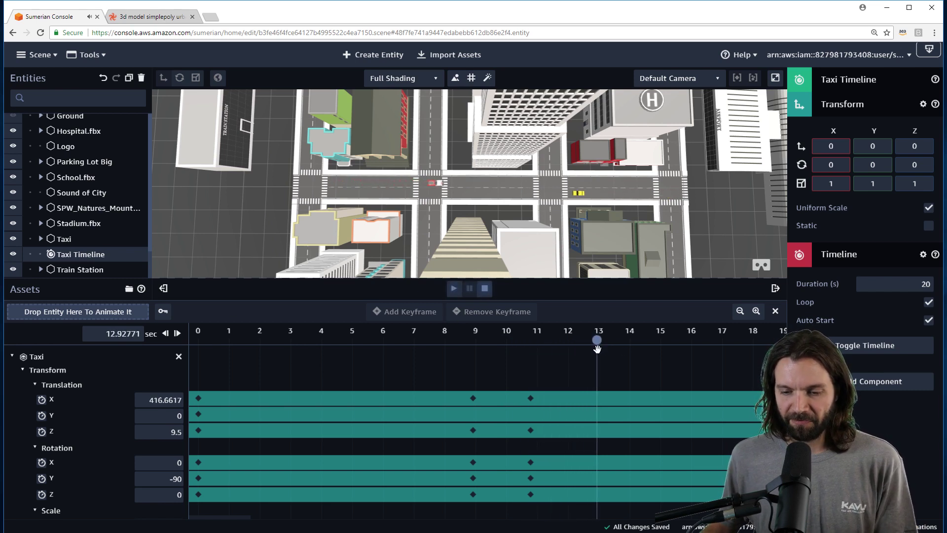
left_click_drag(597, 340, 198, 374)
key("space")
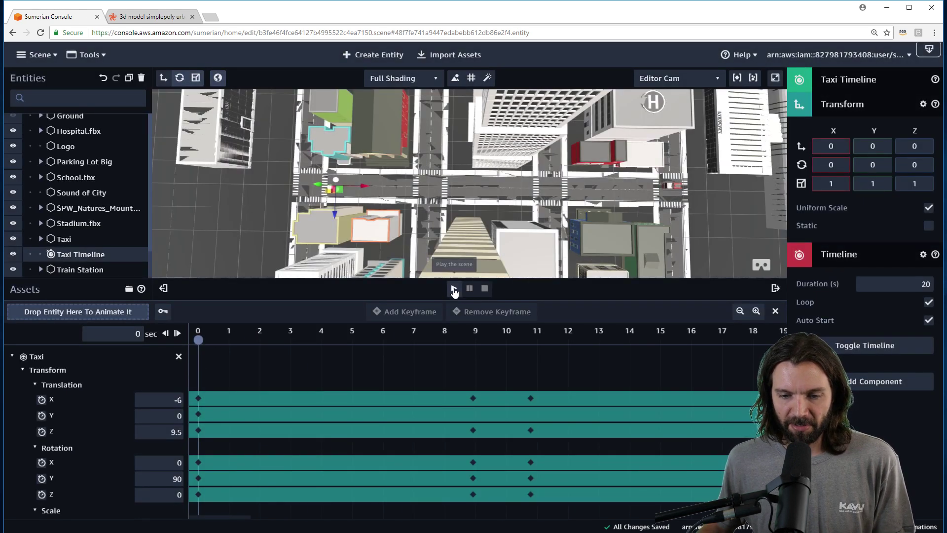
Play and pause the scene, scrub the taxi's drive to the keyframes near 9 seconds, and scrub back to the start
left_click(454, 289)
left_click(470, 289)
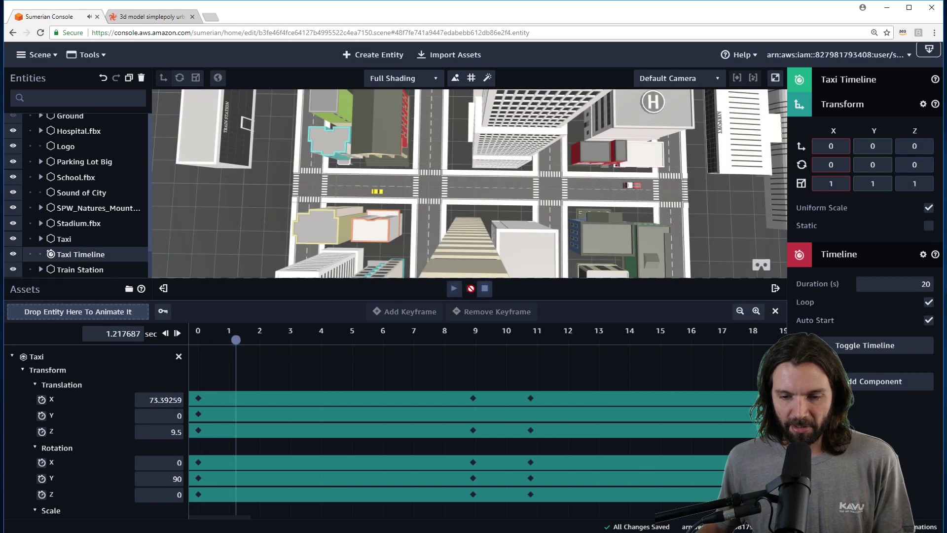
left_click_drag(235, 341, 210, 363)
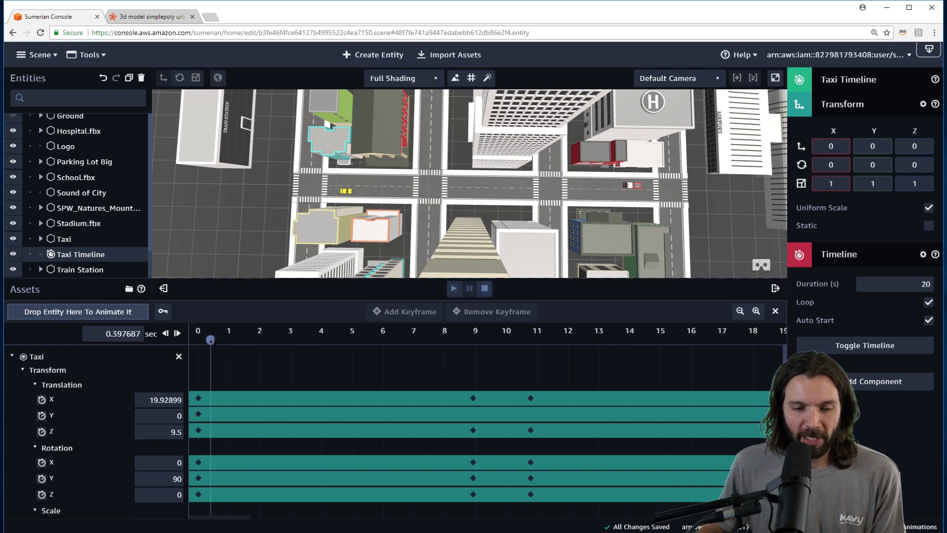
left_click_drag(210, 340, 475, 397)
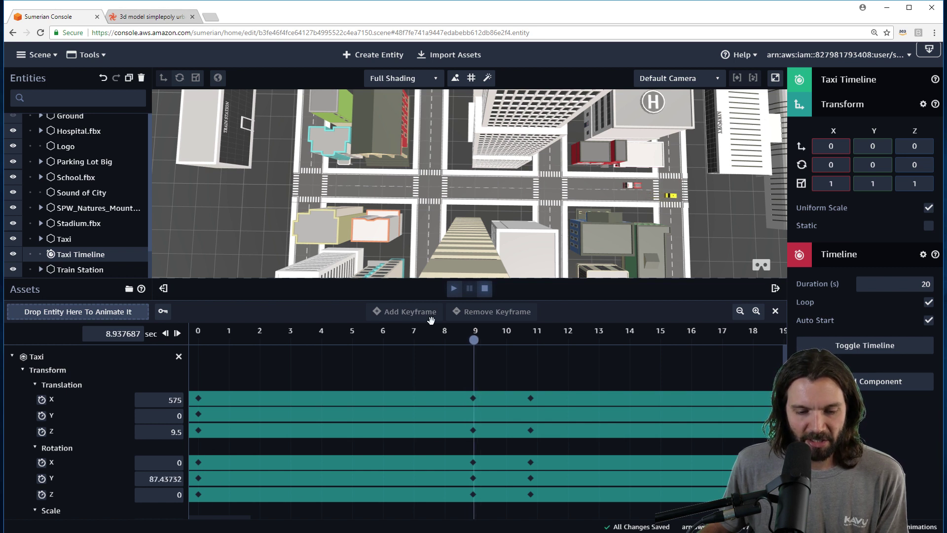
left_click_drag(473, 340, 197, 373)
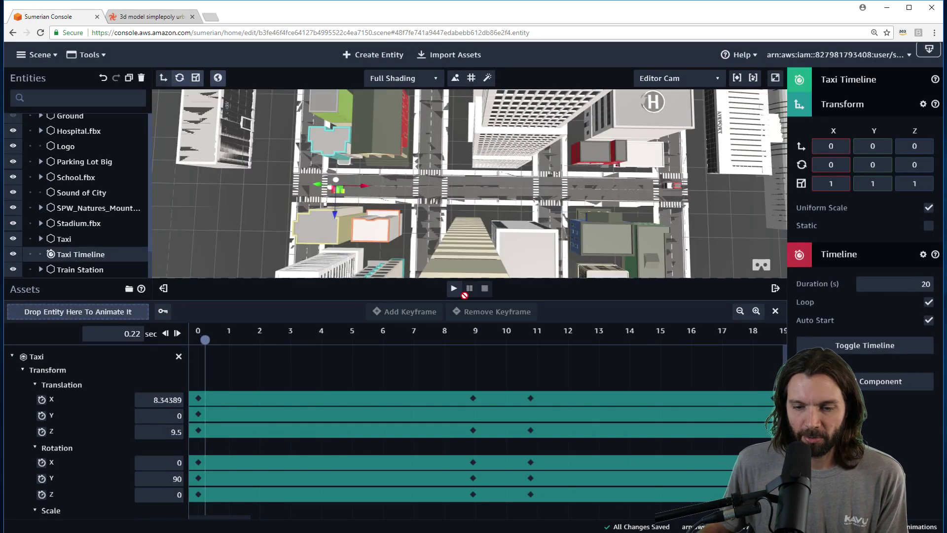
Replay and pause the scene, scrub the taxi slightly forward, and jump to its next keyframe at about 8.91 seconds
left_click(454, 292)
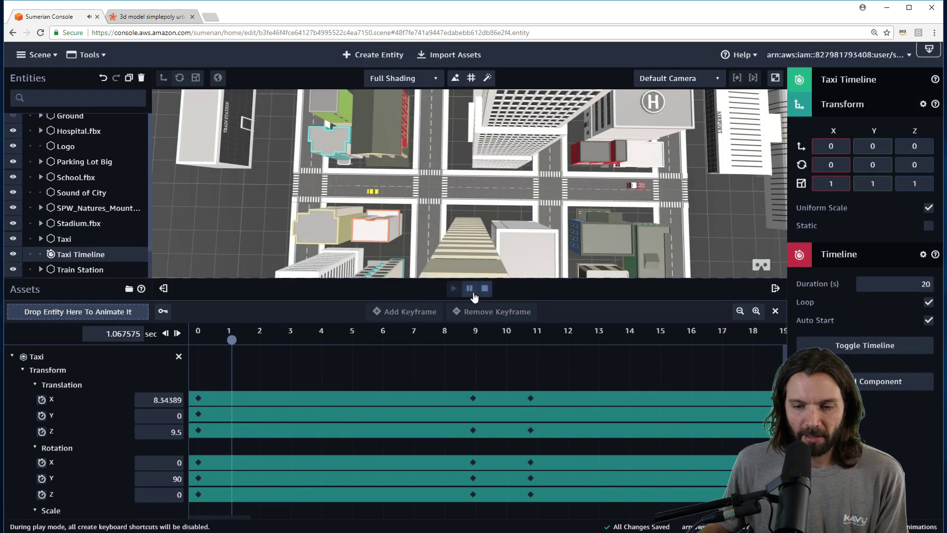
left_click(237, 343)
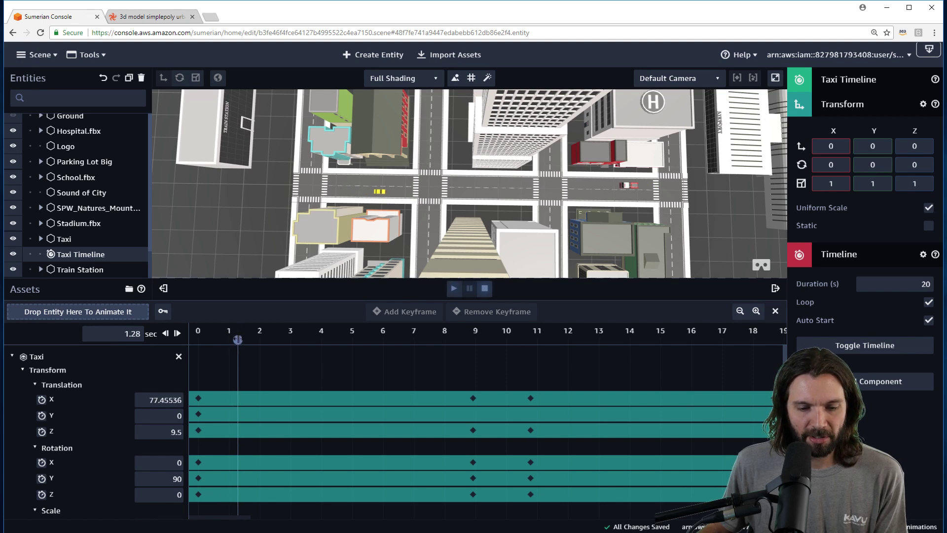
left_click_drag(238, 340, 298, 340)
left_click(178, 334)
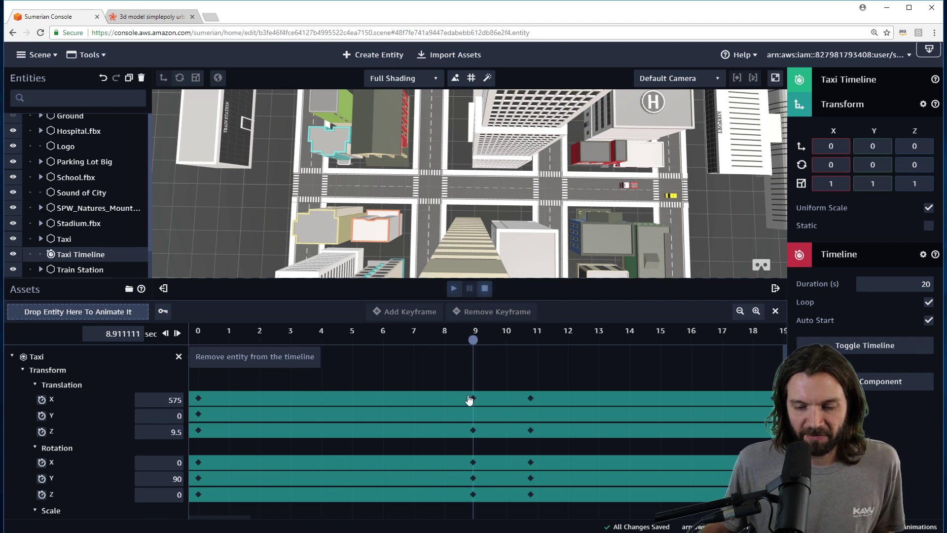
Inspect the taxi's turn up to the 10.78-second keyframe and its return drive, scrubbing to the timeline's end at 20 seconds
left_click_drag(474, 340, 513, 348)
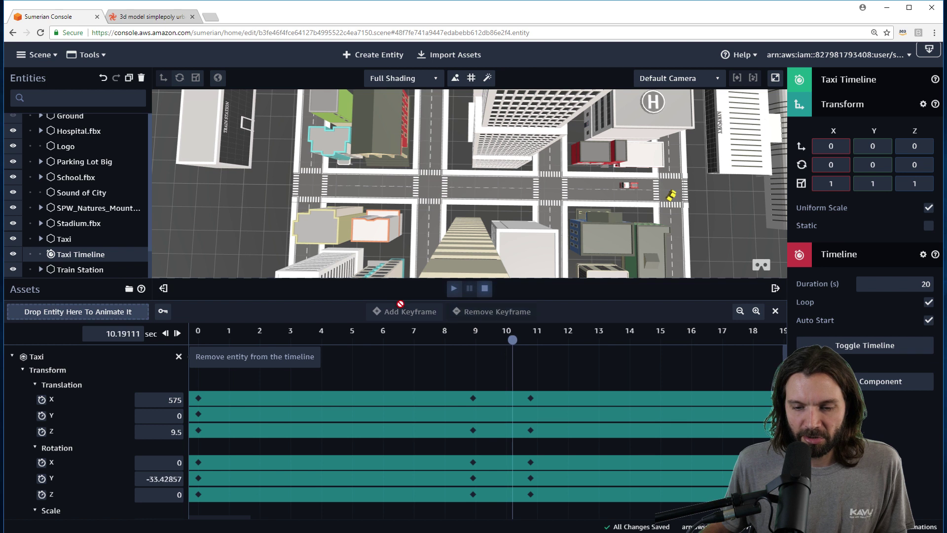
left_click(178, 335)
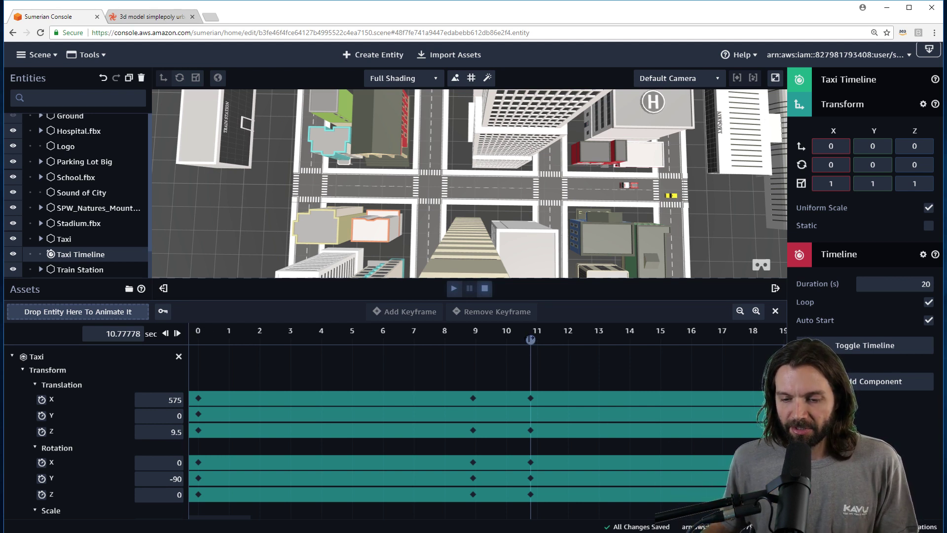
left_click_drag(531, 339, 569, 340)
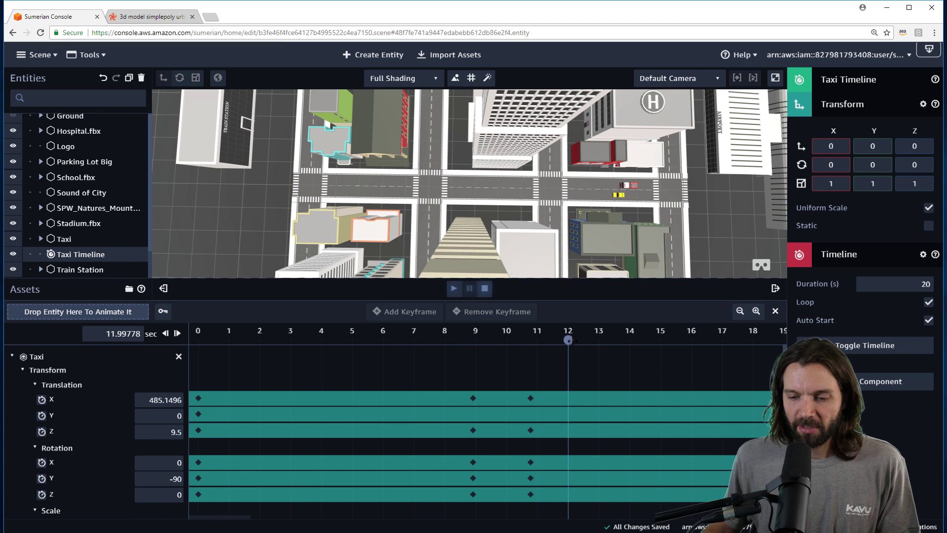
left_click_drag(569, 340, 716, 344)
left_click(741, 311)
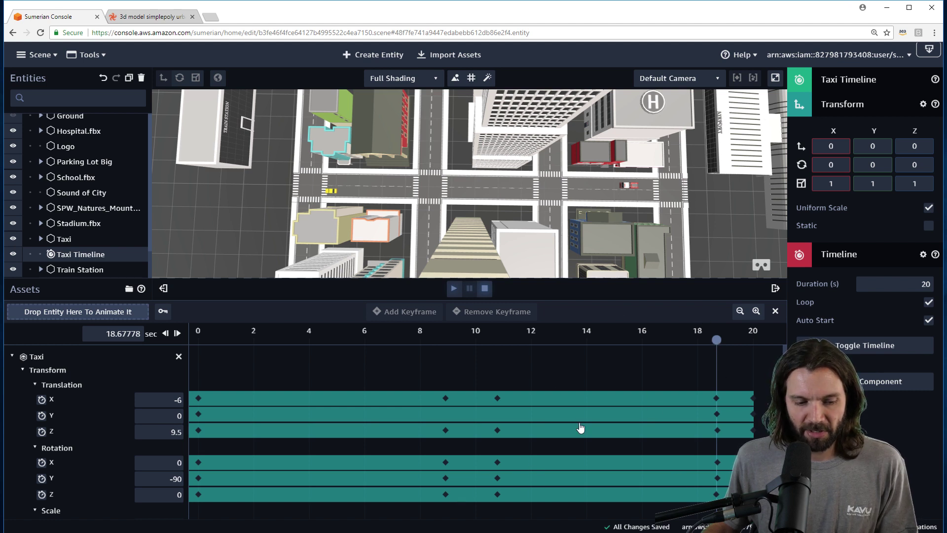
left_click_drag(717, 340, 735, 340)
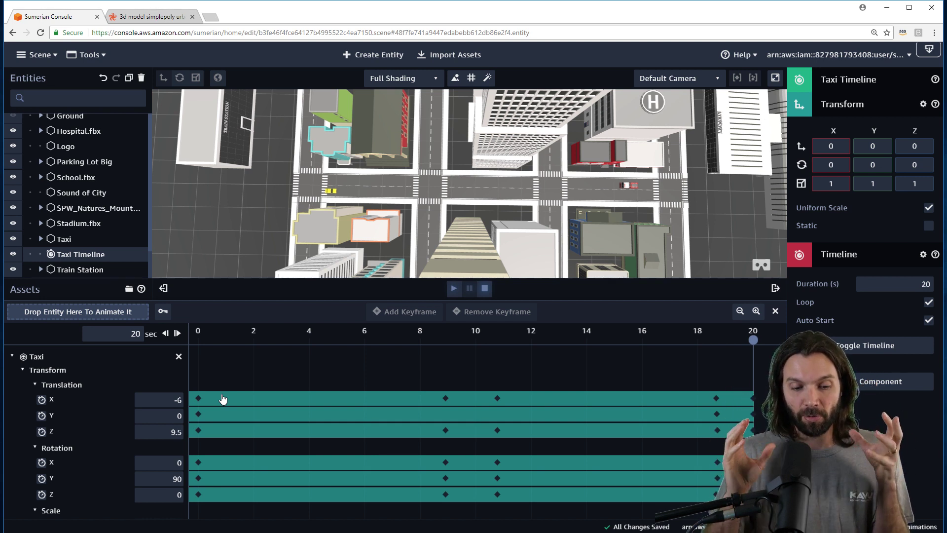
Return the playhead to the start and scrub the taxi to 10.78 seconds, back to about 9.09, and ahead to about 17.69 seconds
left_click(197, 332)
left_click_drag(198, 331, 497, 334)
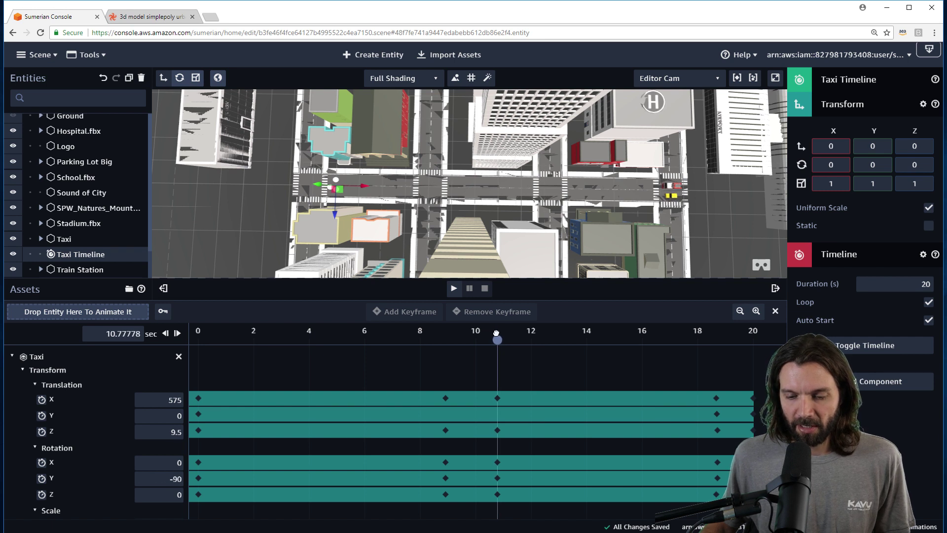
left_click_drag(492, 336, 451, 338)
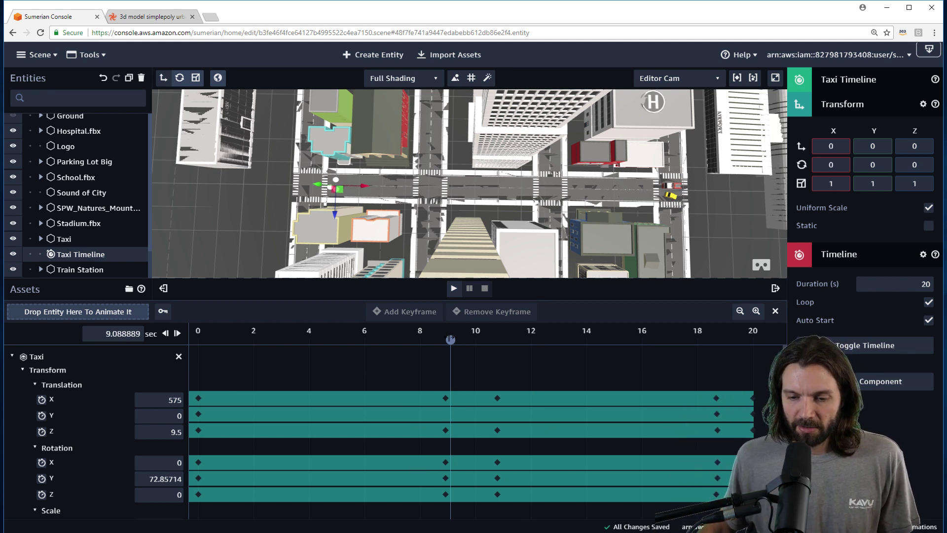
left_click_drag(451, 339, 690, 351)
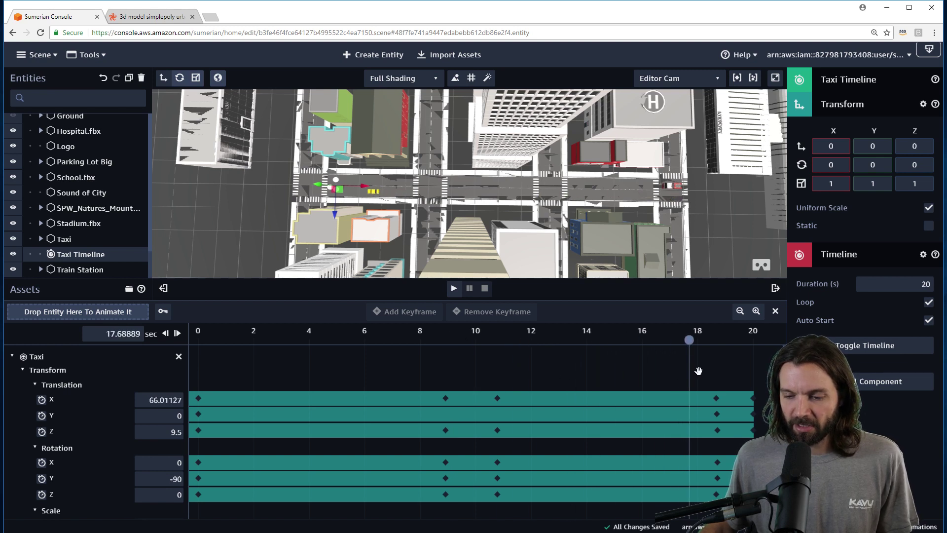
Review the taxi's return drive from about 10.73 to 18.67 seconds, and scrub its outbound drive between about 4.7 and 8.8 seconds
left_click(496, 340)
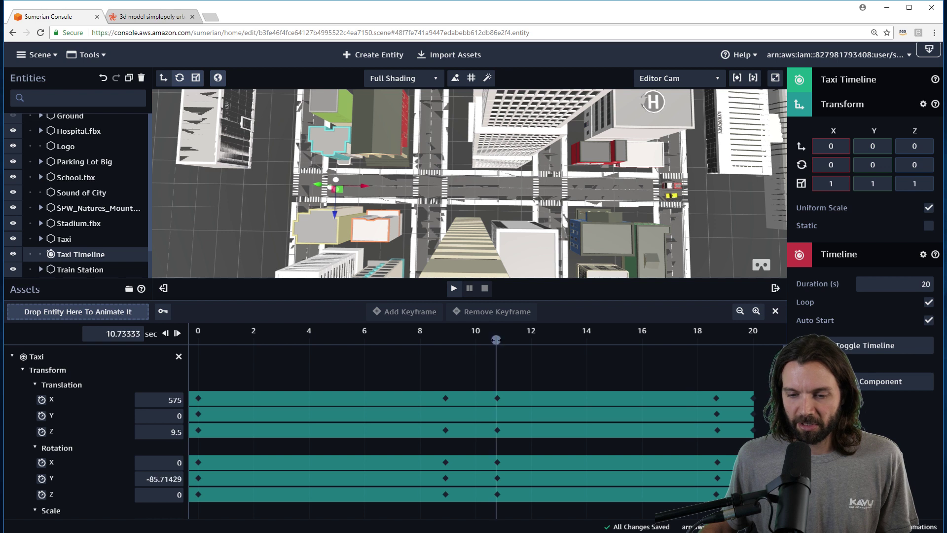
left_click_drag(496, 341, 718, 349)
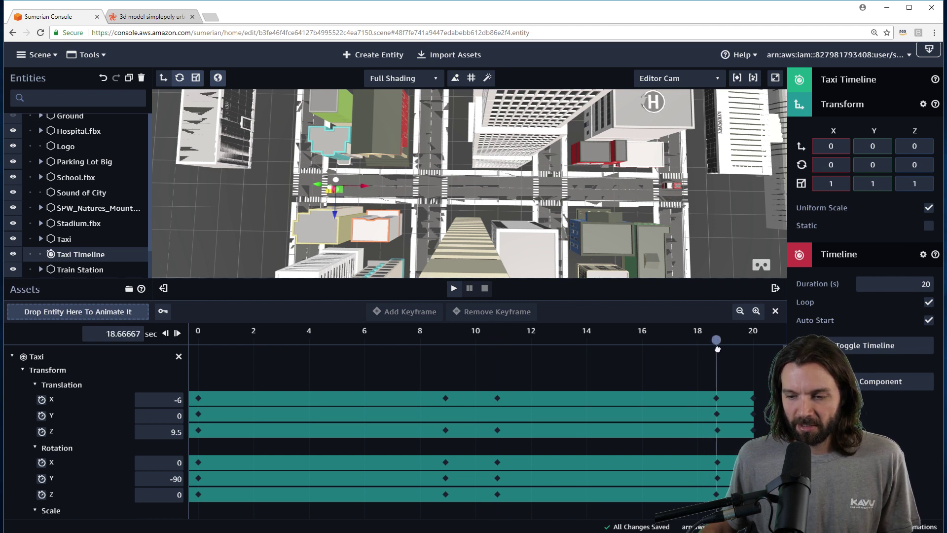
left_click_drag(718, 340, 444, 359)
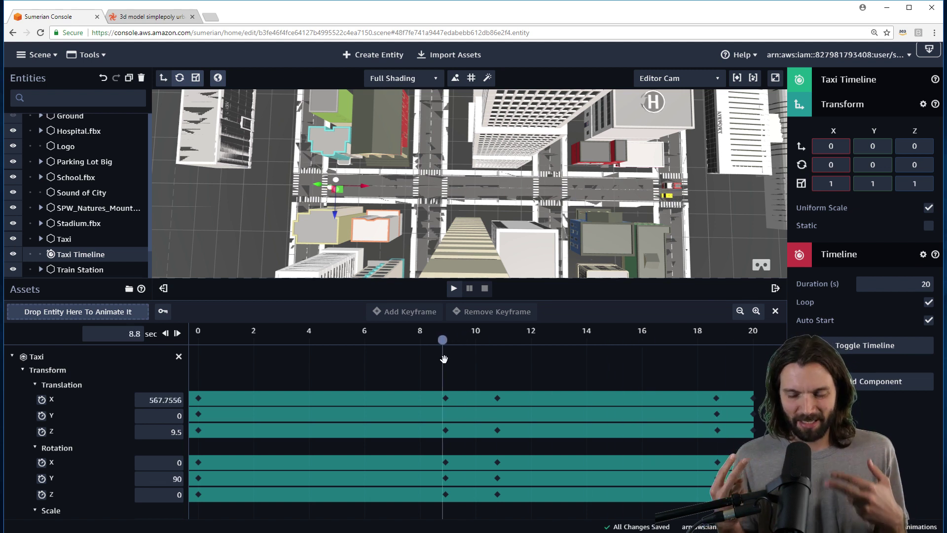
left_click_drag(438, 341, 439, 341)
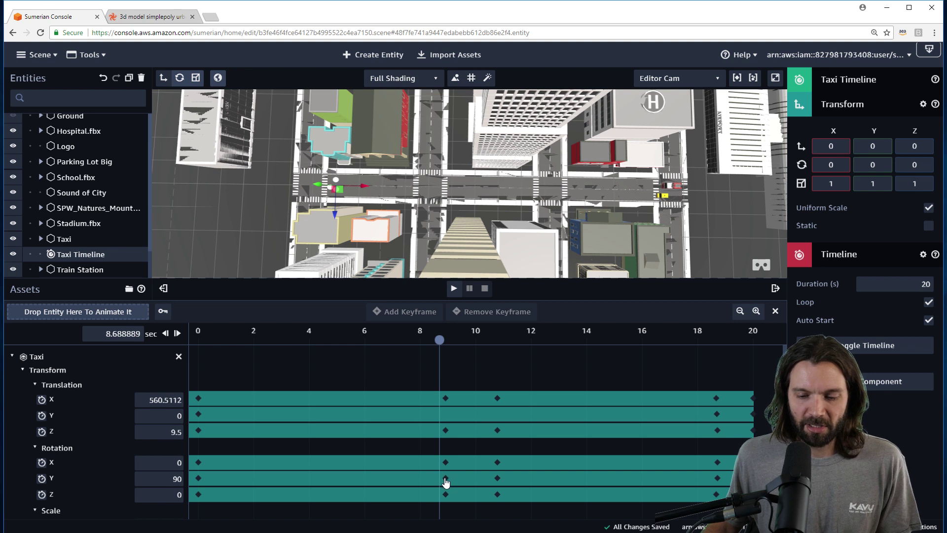
left_click_drag(439, 340, 331, 386)
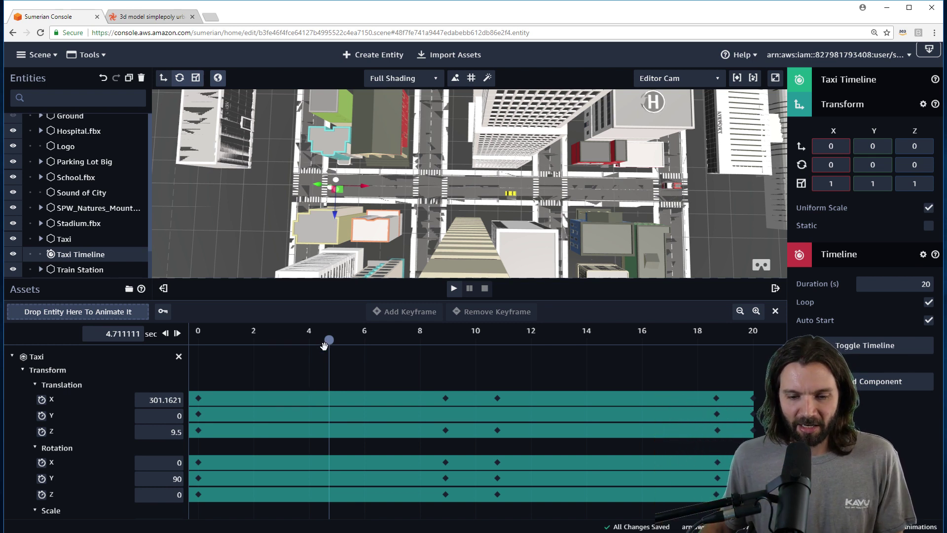
left_click_drag(329, 340, 438, 341)
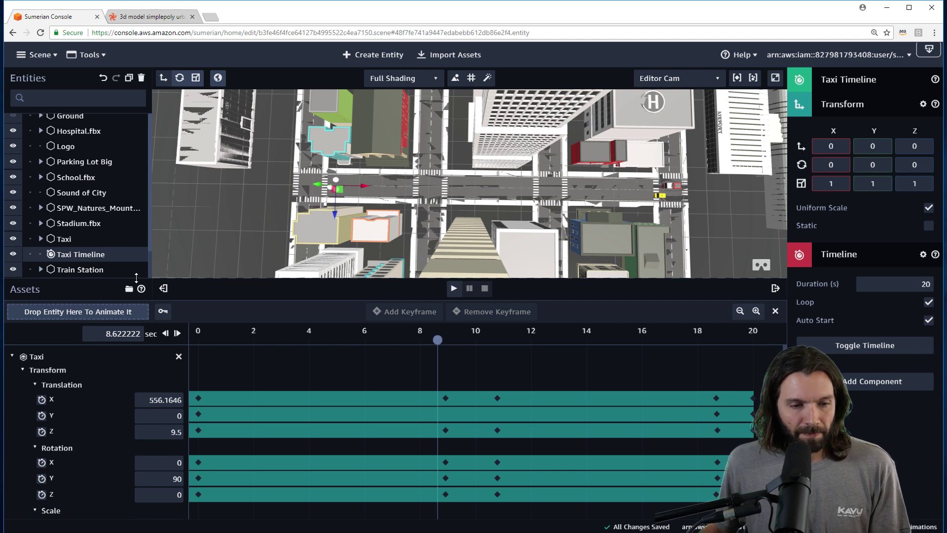
Find the Firetruck Timeline entity in the scene's entity list and select it to show the fire truck's keyframe tracks
scroll(104, 195, "up", 7)
scroll(104, 195, "up", 6)
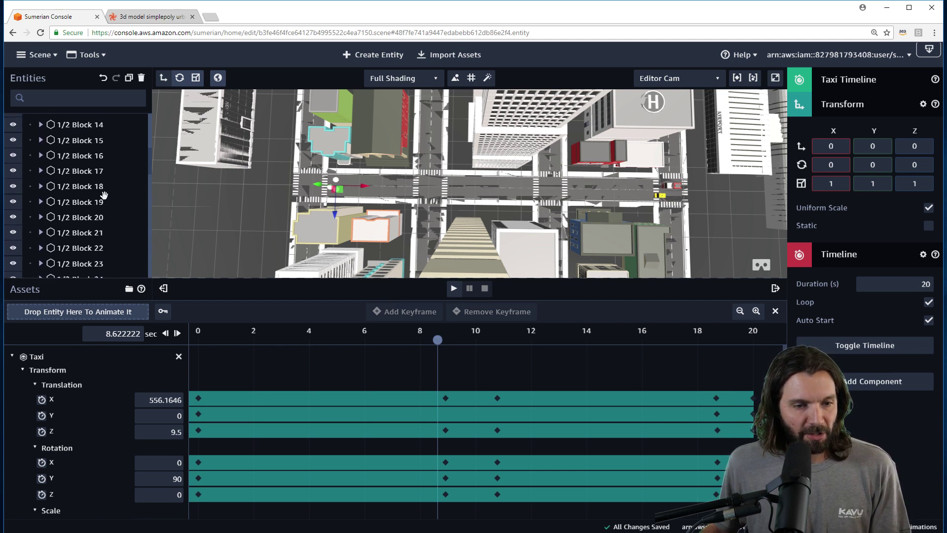
scroll(82, 181, "up", 5)
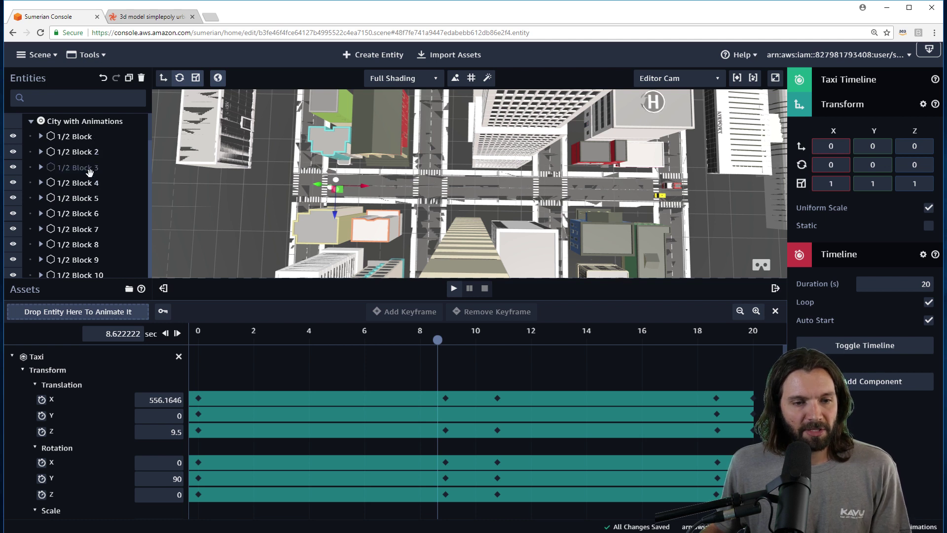
scroll(90, 171, "down", 8)
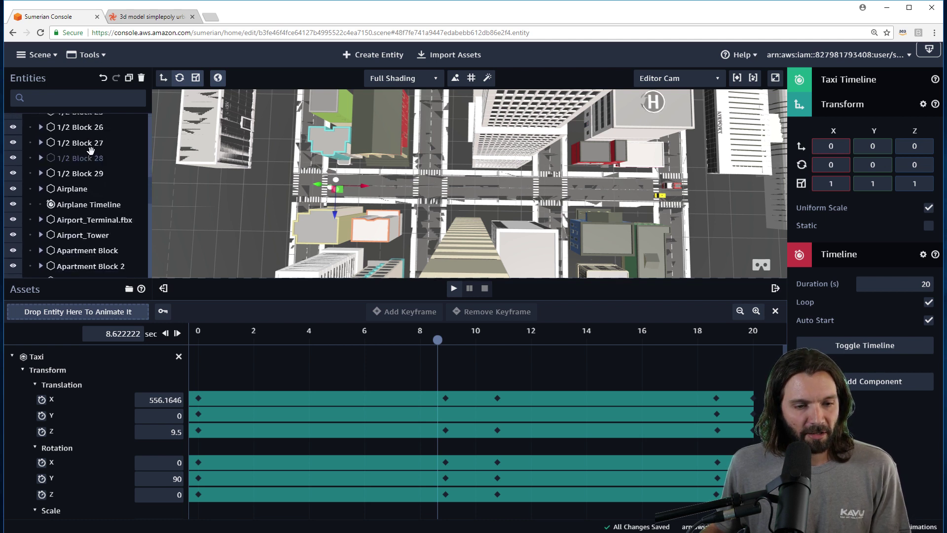
scroll(99, 178, "up", 6)
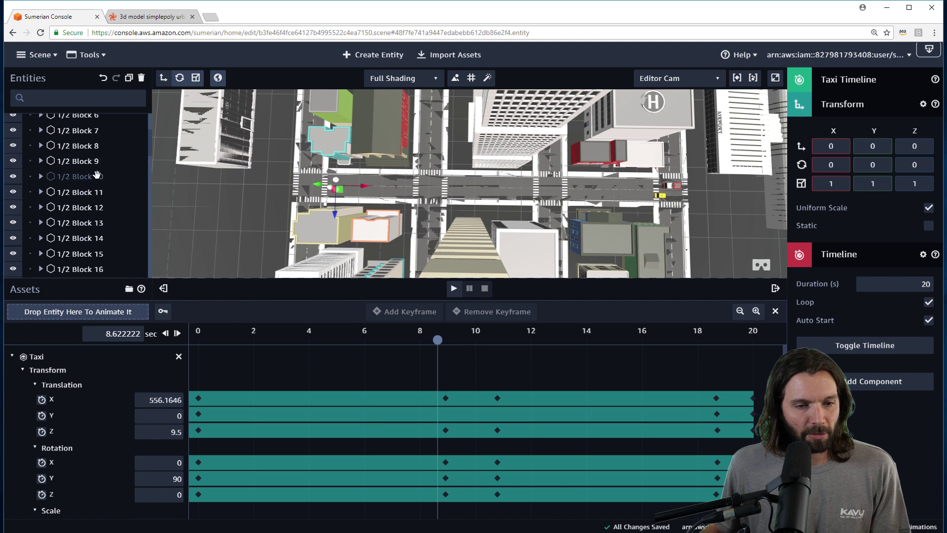
scroll(92, 172, "down", 6)
scroll(88, 169, "down", 6)
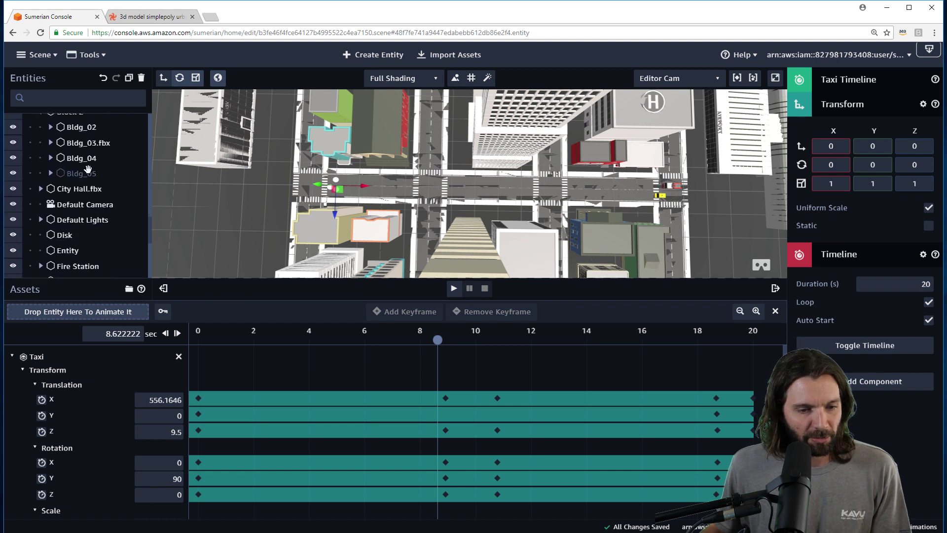
scroll(76, 195, "down", 1)
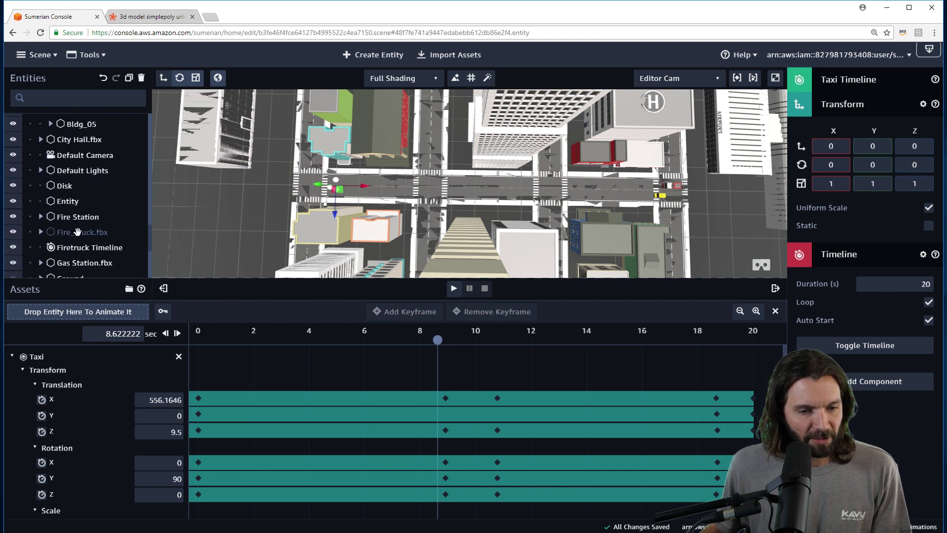
left_click(77, 246)
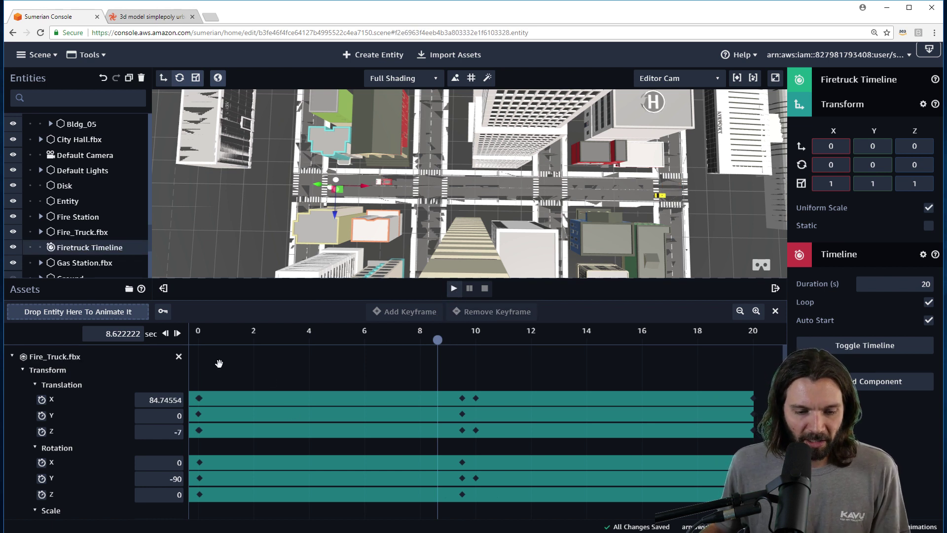
Remove the fire truck's extra Translation X and Translation Z keyframes at 0 seconds
left_click(199, 339)
left_click_drag(199, 339, 198, 339)
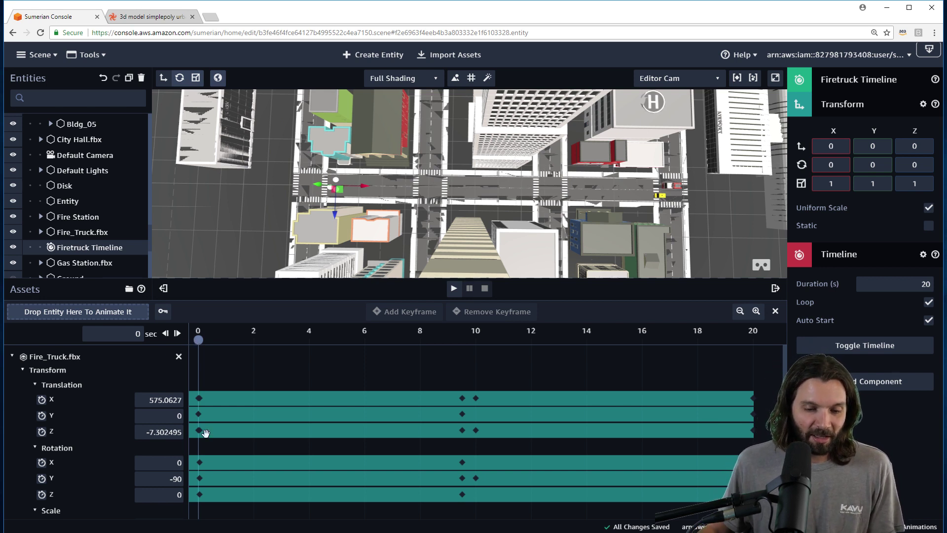
left_click(756, 310)
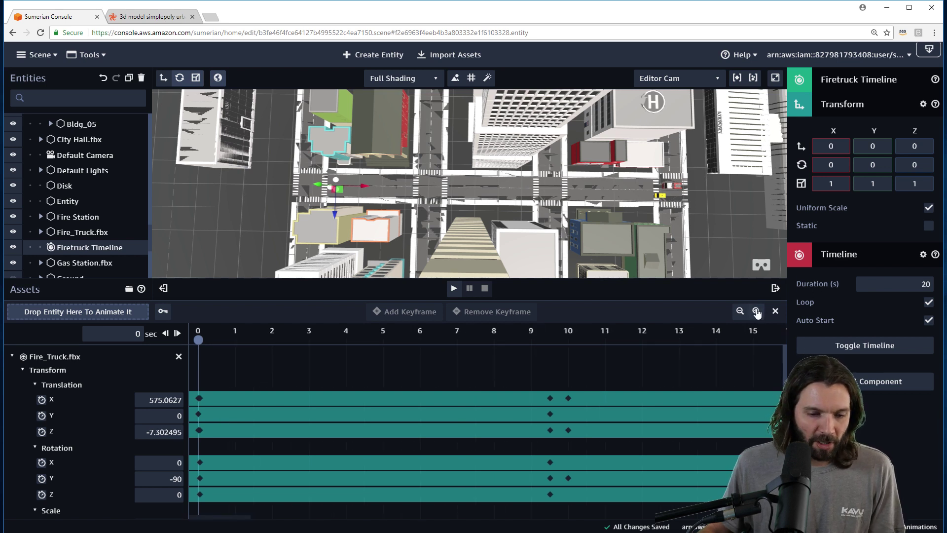
left_click(756, 311)
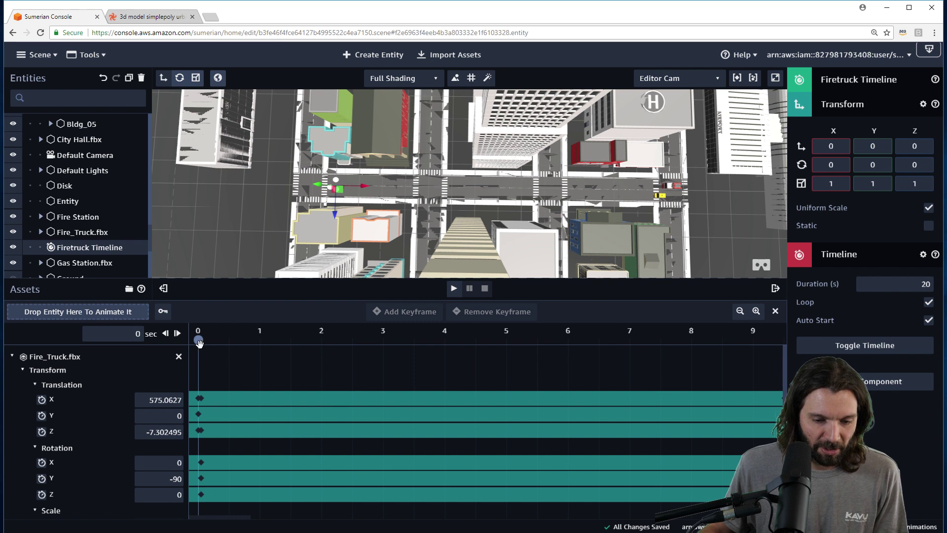
left_click(198, 400)
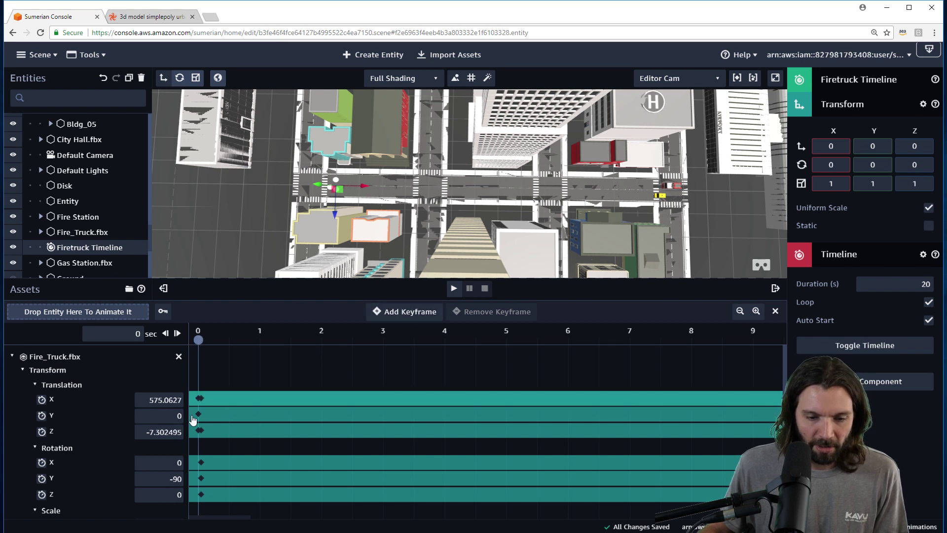
left_click(199, 399)
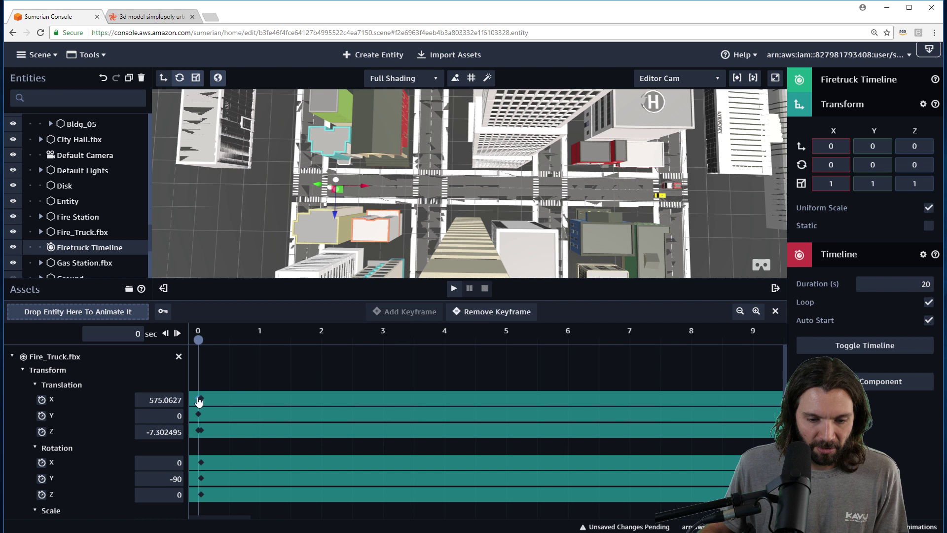
left_click(489, 311)
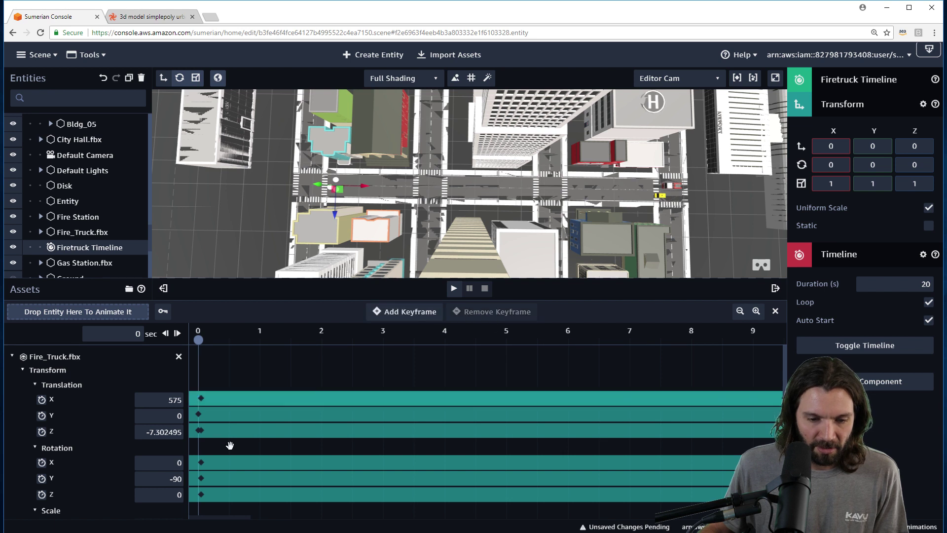
left_click(199, 432)
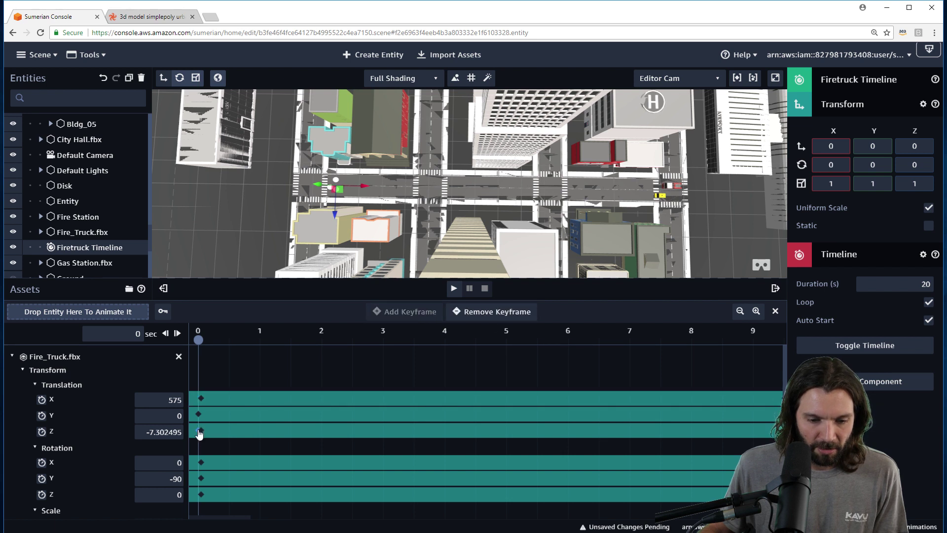
left_click(513, 312)
Scrub the fire truck to 5.6 seconds and through its turn to about 12.13 seconds, fitting the full 20-second timeline in view
left_click_drag(198, 340, 544, 340)
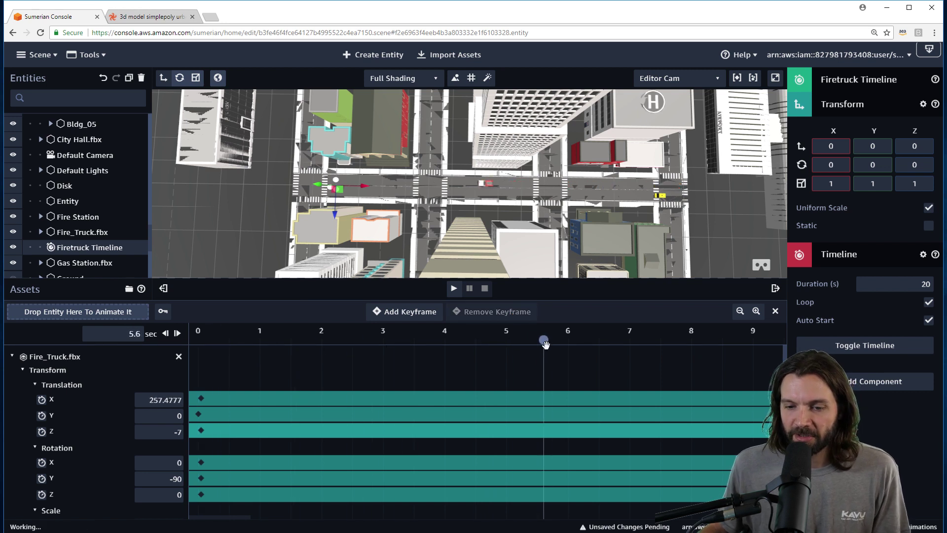
left_click(739, 311)
left_click(739, 312)
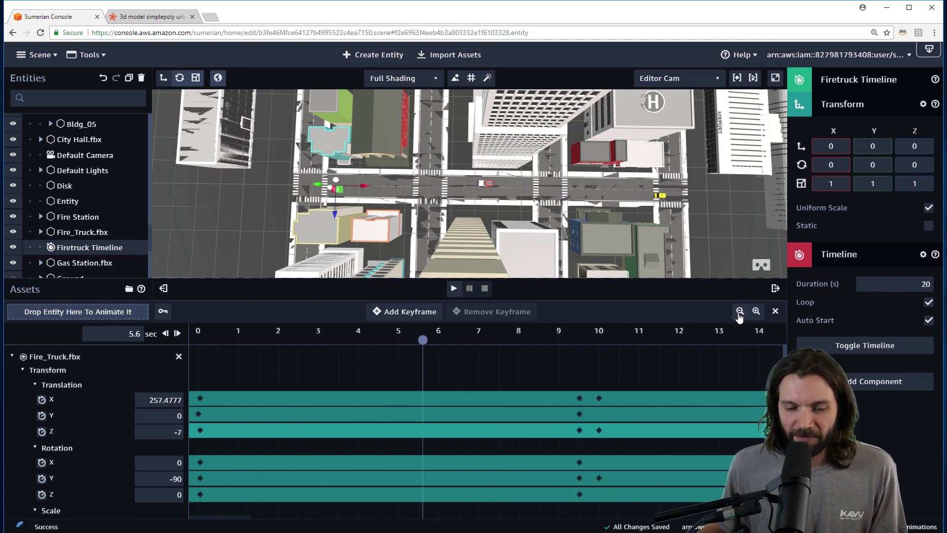
left_click(740, 312)
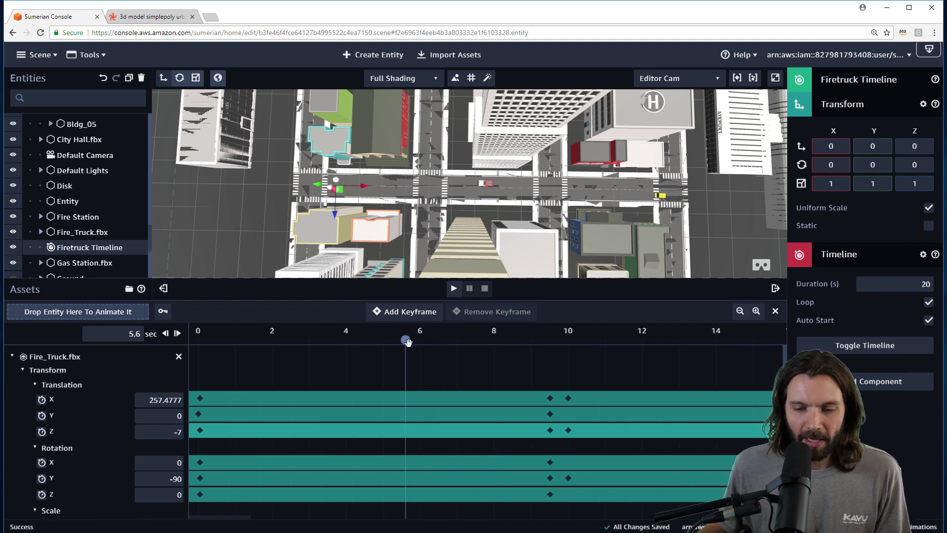
left_click_drag(414, 351, 569, 385)
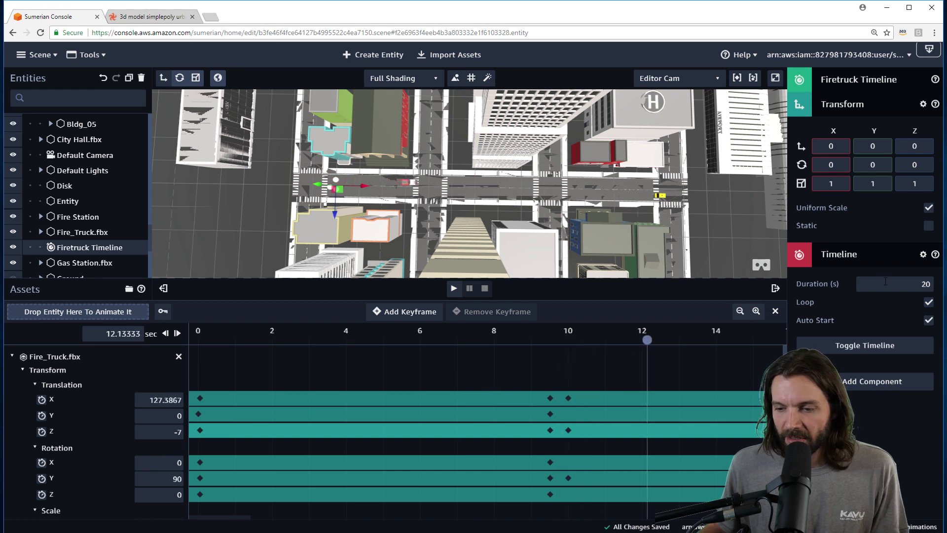
left_click(741, 312)
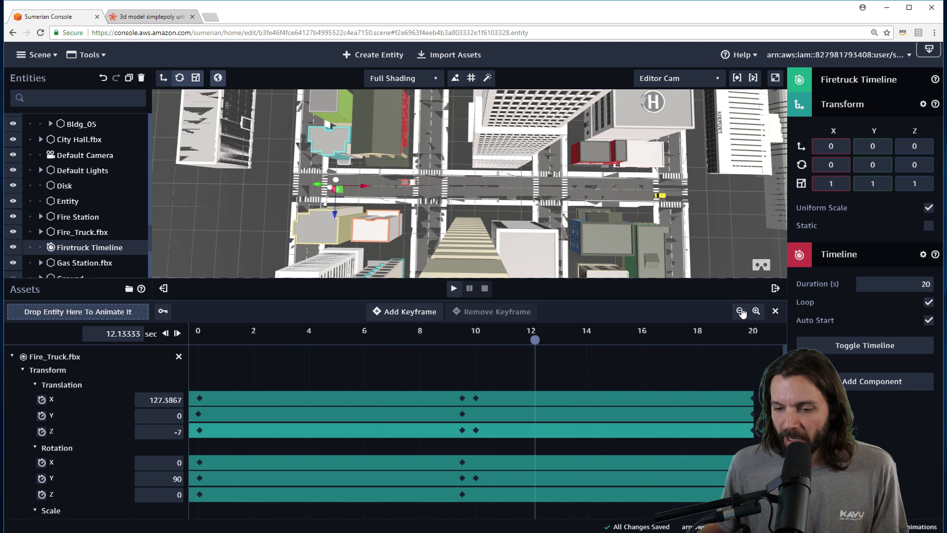
Scrub the fire truck from 9.35 to 17.55 seconds on its return drive, and play and stop the scene to check both vehicles
left_click_drag(498, 340, 455, 322)
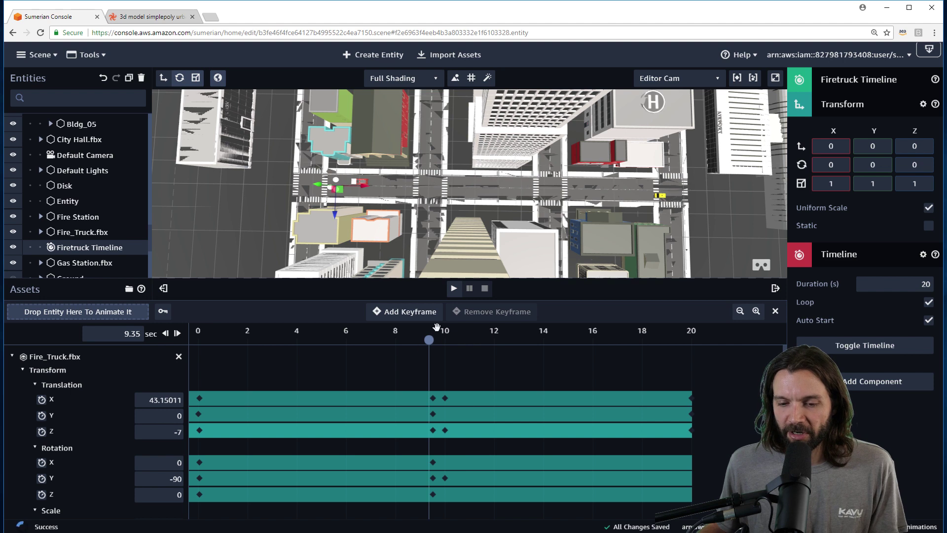
left_click_drag(429, 340, 631, 346)
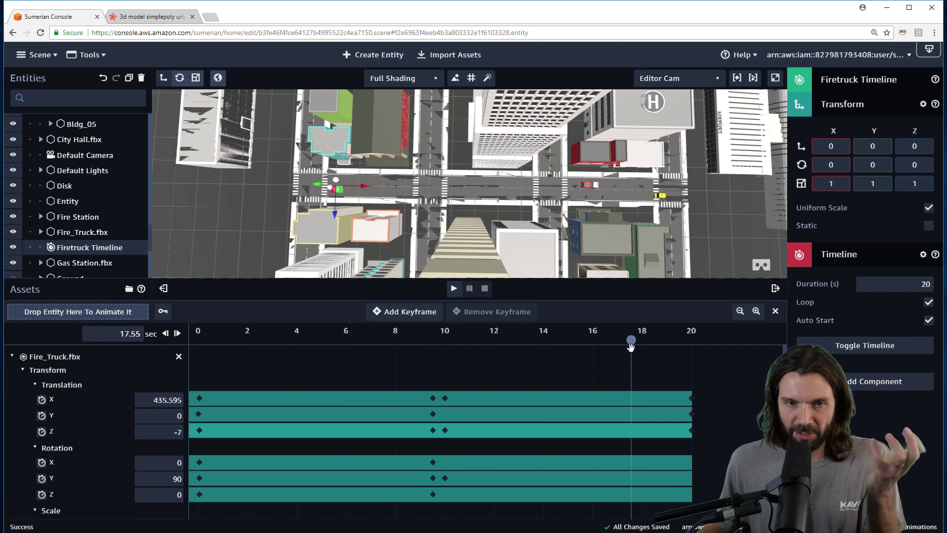
left_click(453, 289)
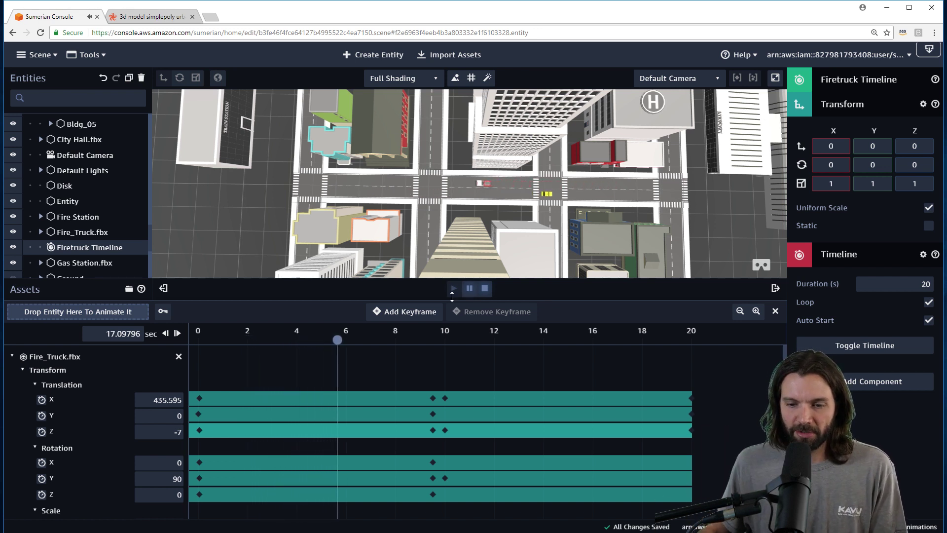
left_click(485, 289)
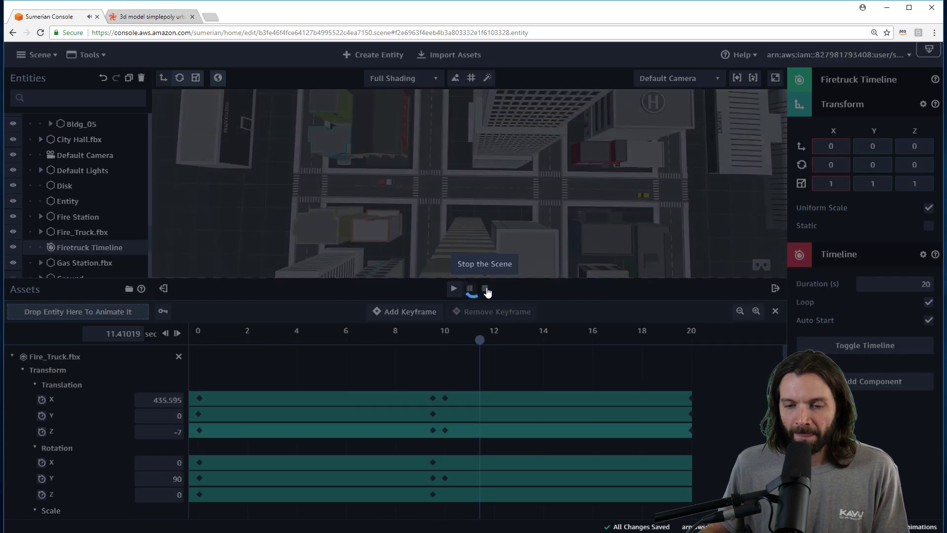
Examine the city around the stadium, skyscrapers and fire station, ending at the airport's runway and terminal
right_click_drag(617, 222, 538, 130)
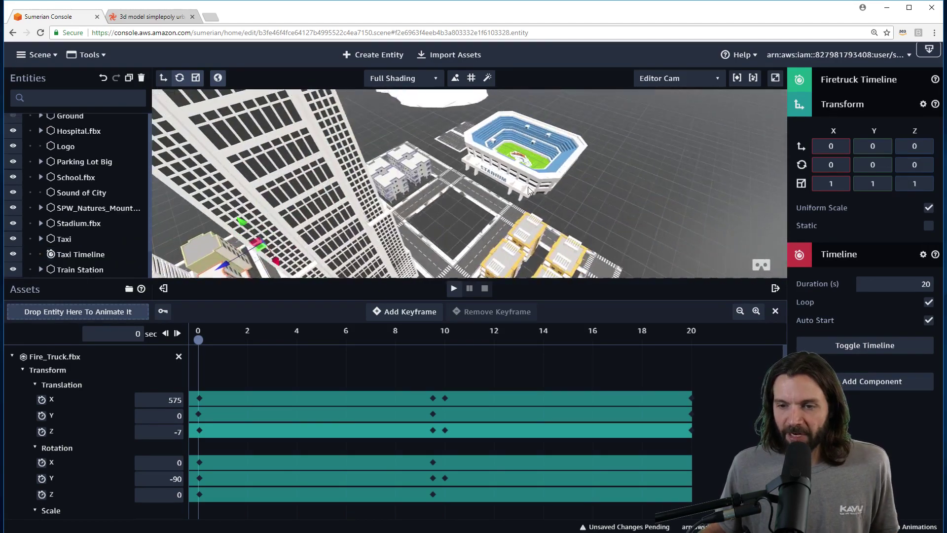
right_click_drag(567, 163, 614, 129)
left_click(454, 183)
right_click_drag(454, 183, 361, 180)
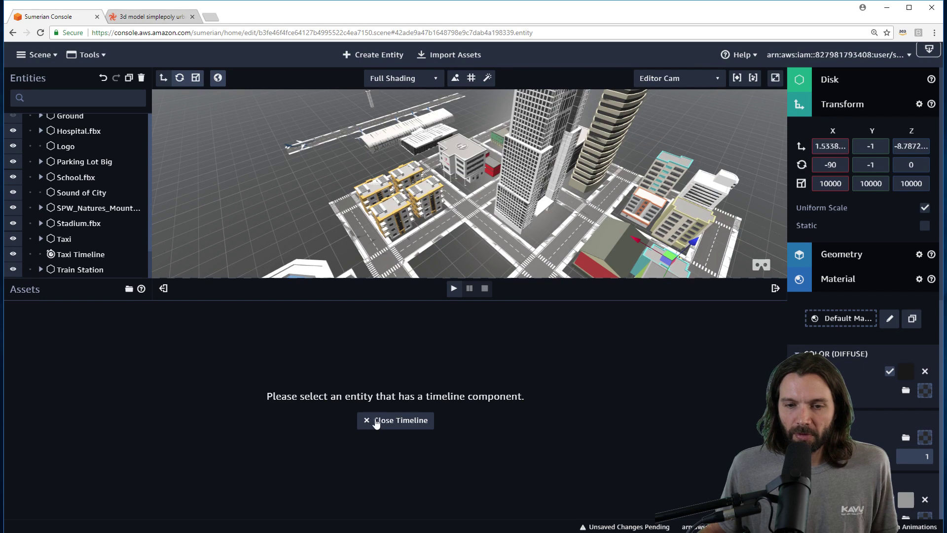
scroll(449, 199, "up", 3)
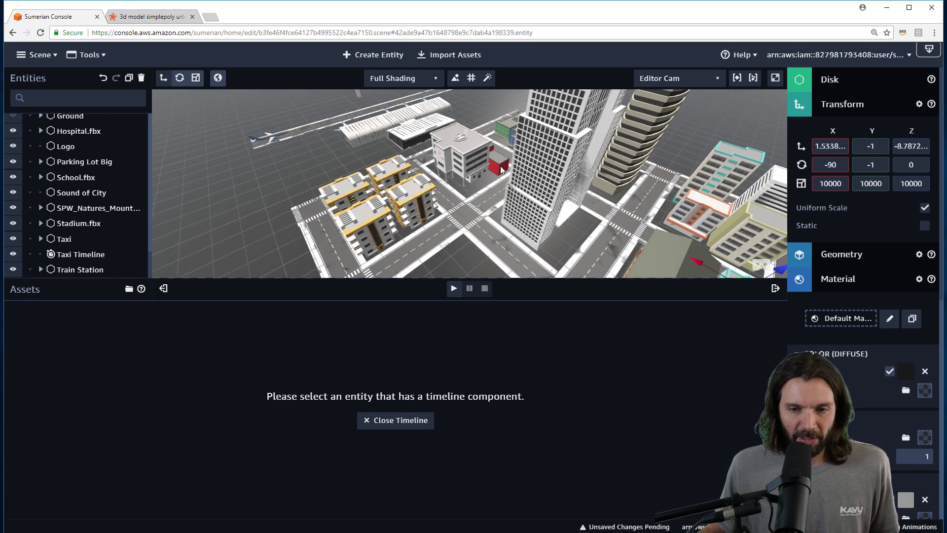
left_click(501, 167)
right_click_drag(473, 196, 437, 161)
middle_click_drag(437, 160, 496, 289)
scroll(457, 212, "up", 5)
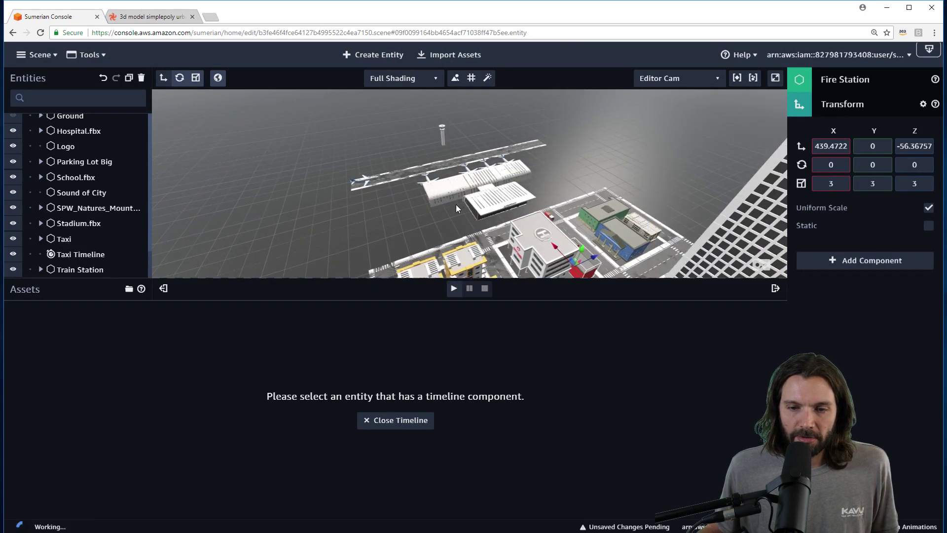
scroll(456, 203, "up", 3)
right_click_drag(450, 218, 565, 196)
middle_click_drag(566, 196, 603, 169)
scroll(537, 172, "up", 3)
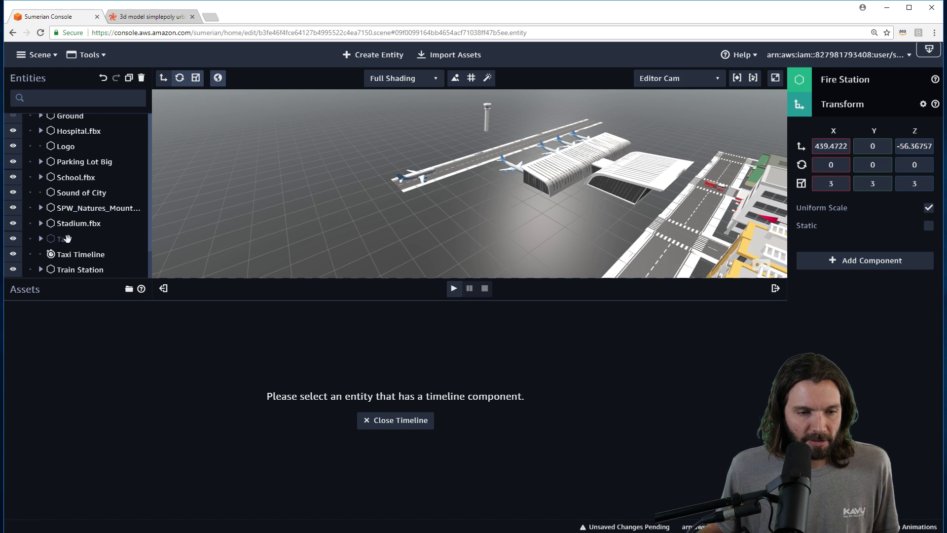
Find the Airplane entity in the scene's entity list, select it, and frame it with the runway in view
scroll(68, 157, "up", 10)
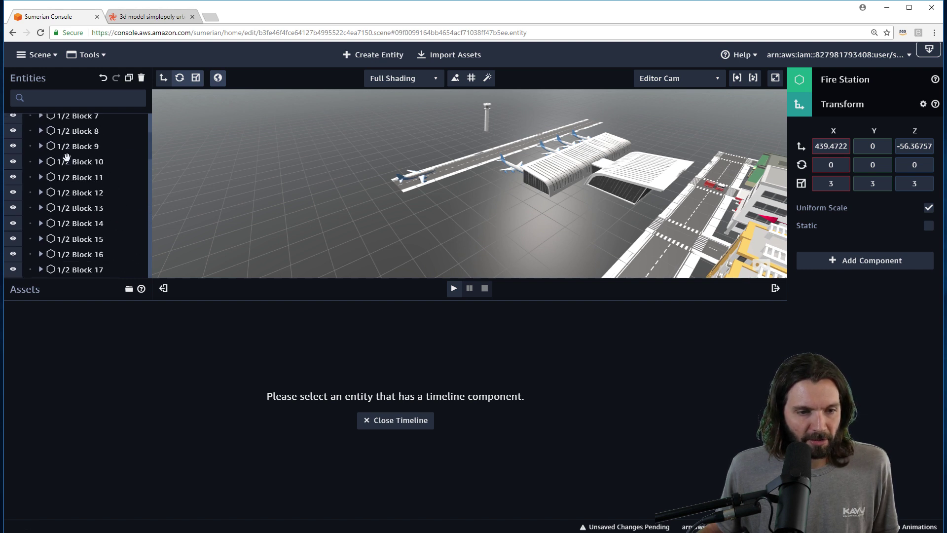
scroll(77, 141, "up", 3)
scroll(69, 145, "down", 10)
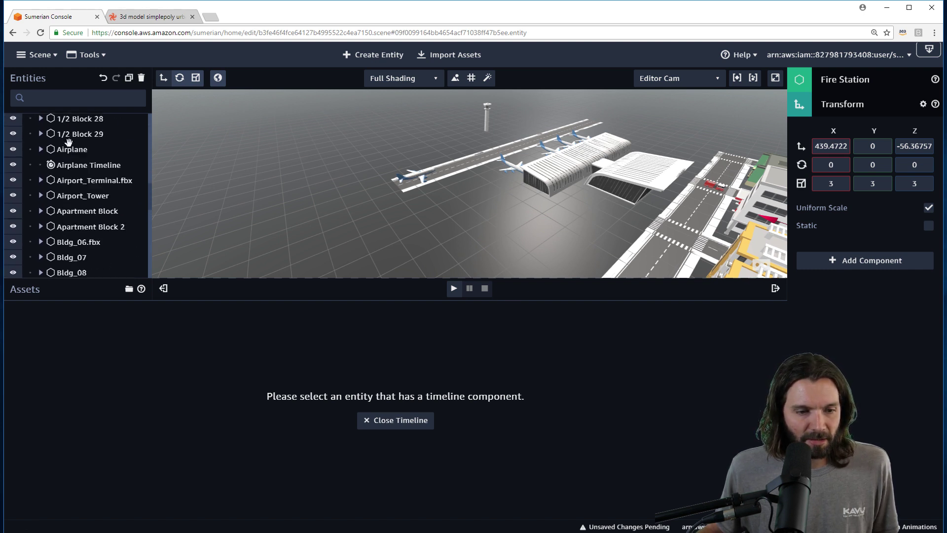
scroll(64, 148, "up", 5)
scroll(64, 148, "down", 3)
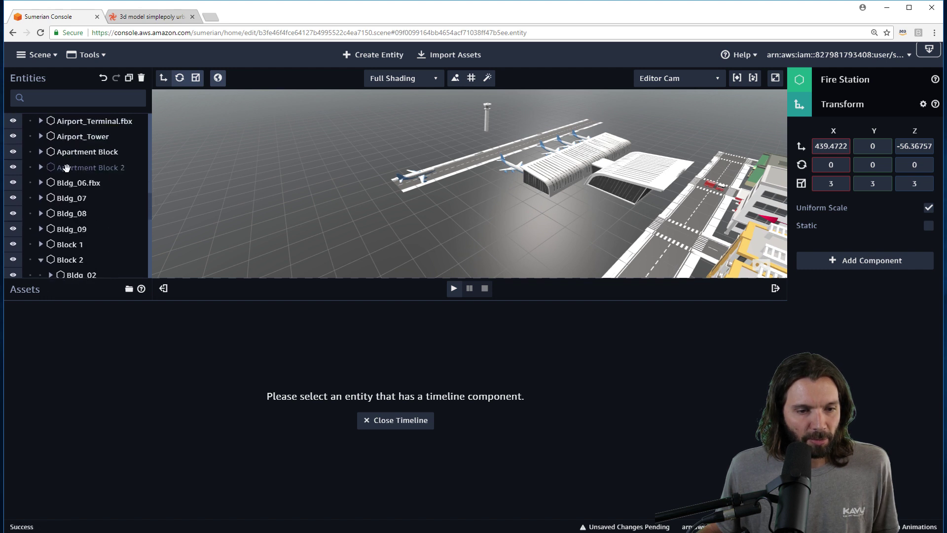
scroll(74, 139, "up", 1)
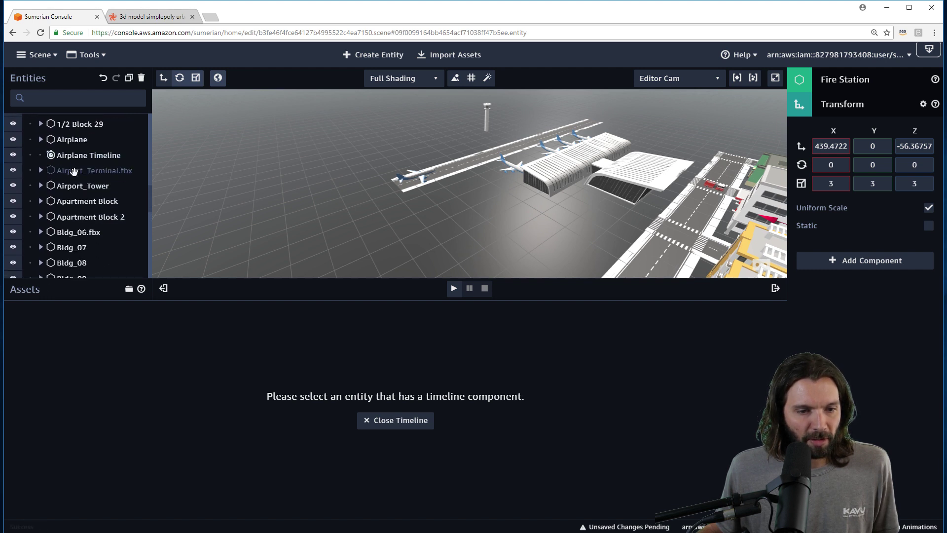
left_click(74, 139)
key("f")
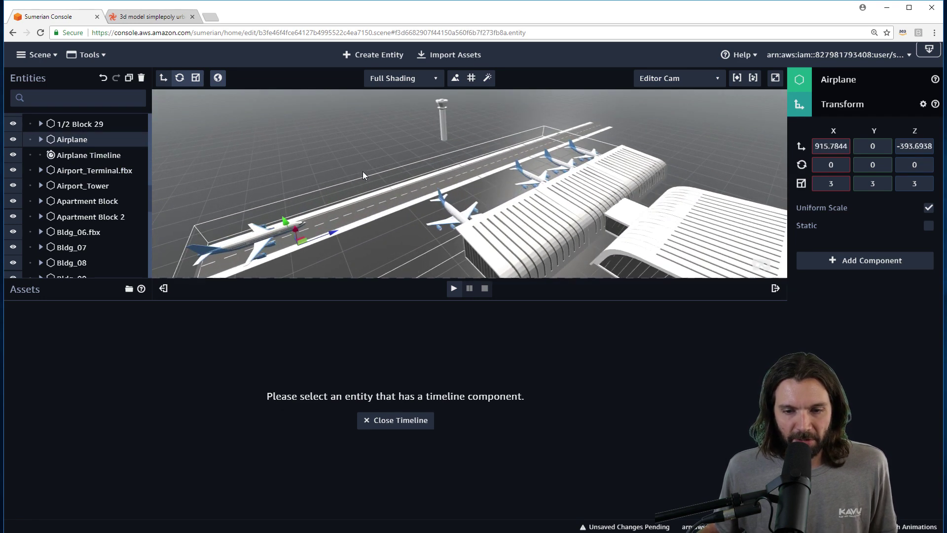
right_click_drag(335, 242, 433, 233)
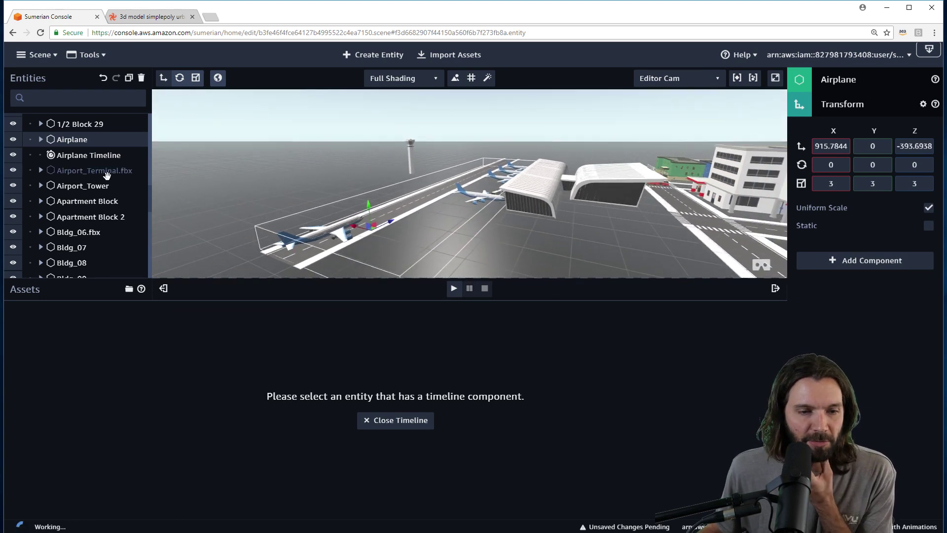
Show the Airplane Timeline's keyframe tracks, play the scene through the full takeoff, and pause it at 10 seconds
left_click(92, 155)
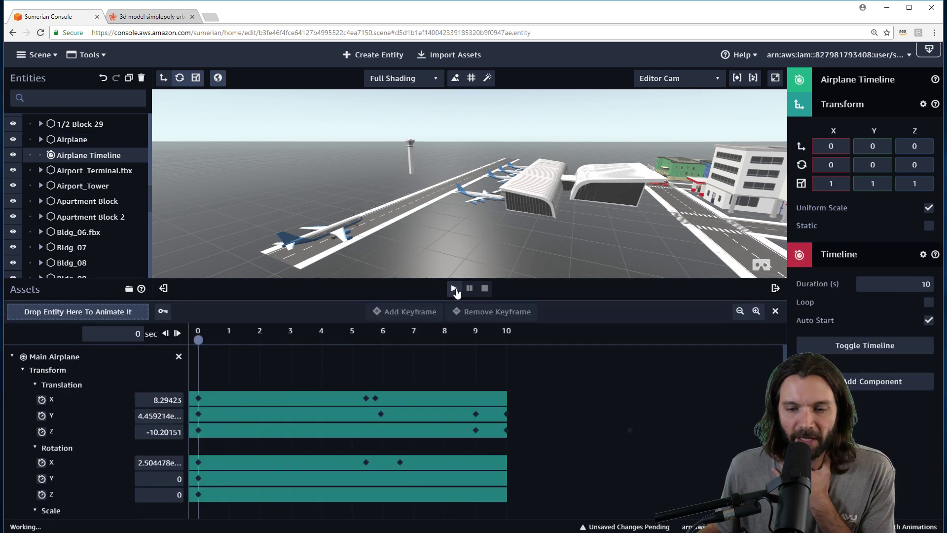
left_click(454, 290)
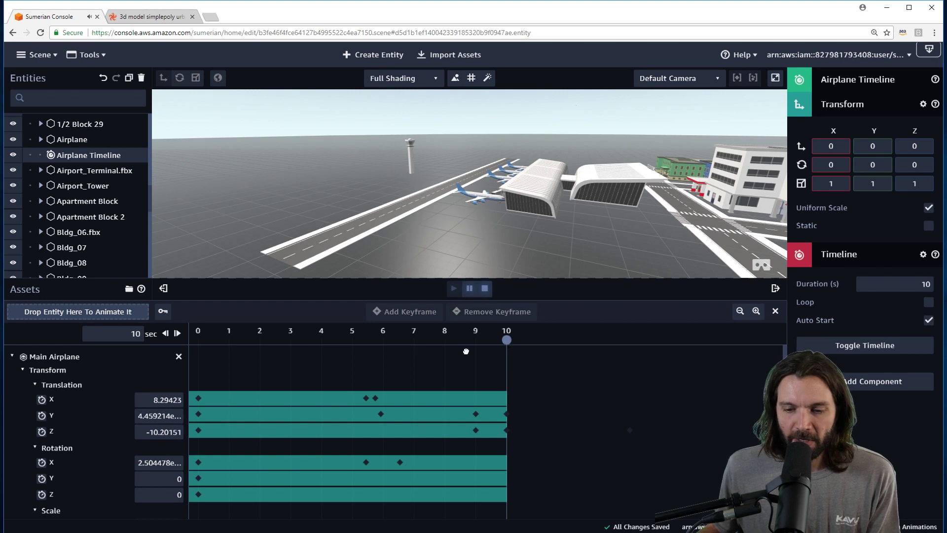
left_click(474, 291)
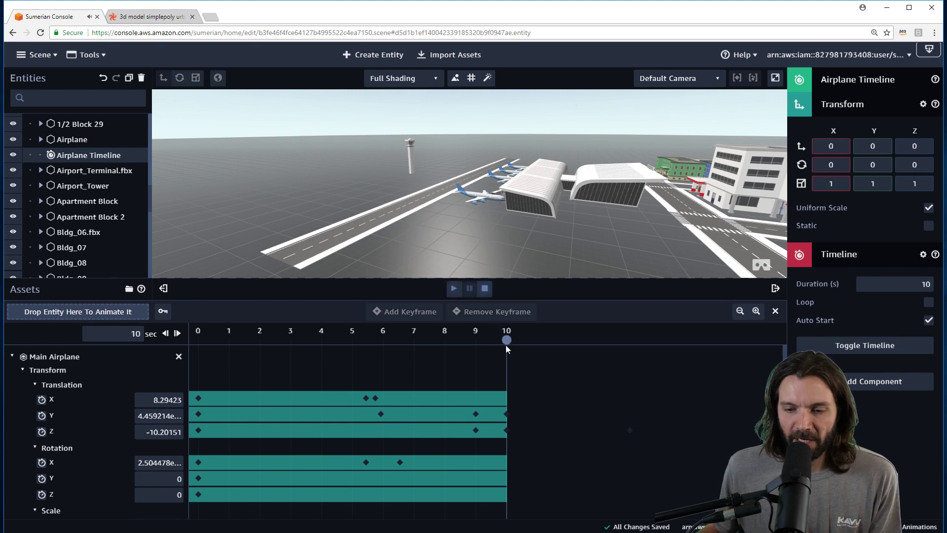
Scrub the airplane's takeoff from 0.62 seconds through 3.38 and 8.36 to 9.98 seconds
left_click_drag(496, 342, 217, 386)
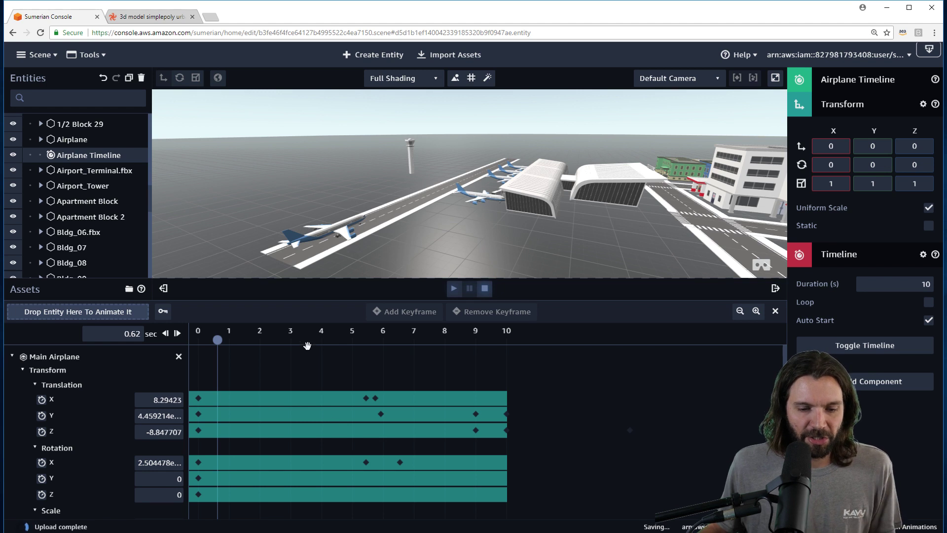
mouse_move(218, 340)
left_mouse_down()
mouse_move(210, 349)
mouse_move(229, 355)
left_mouse_up()
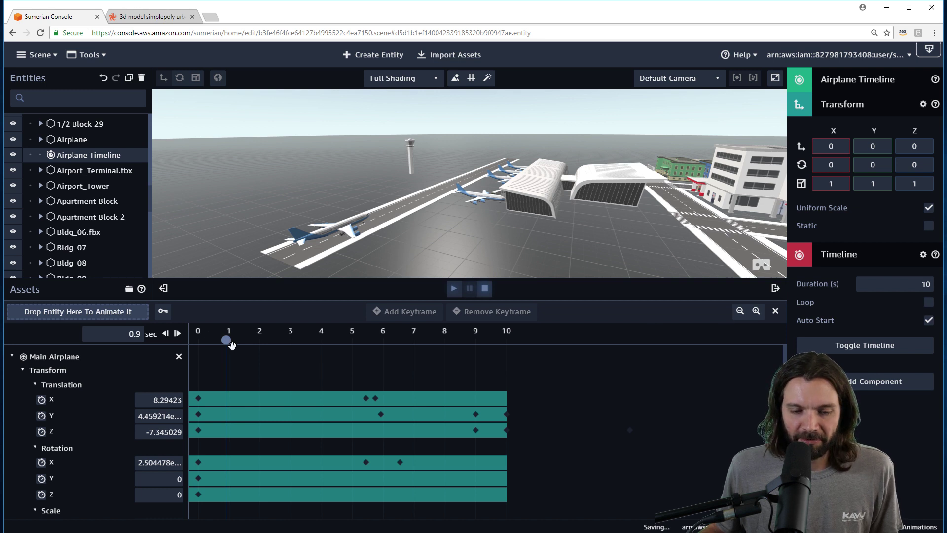
left_click_drag(226, 340, 303, 340)
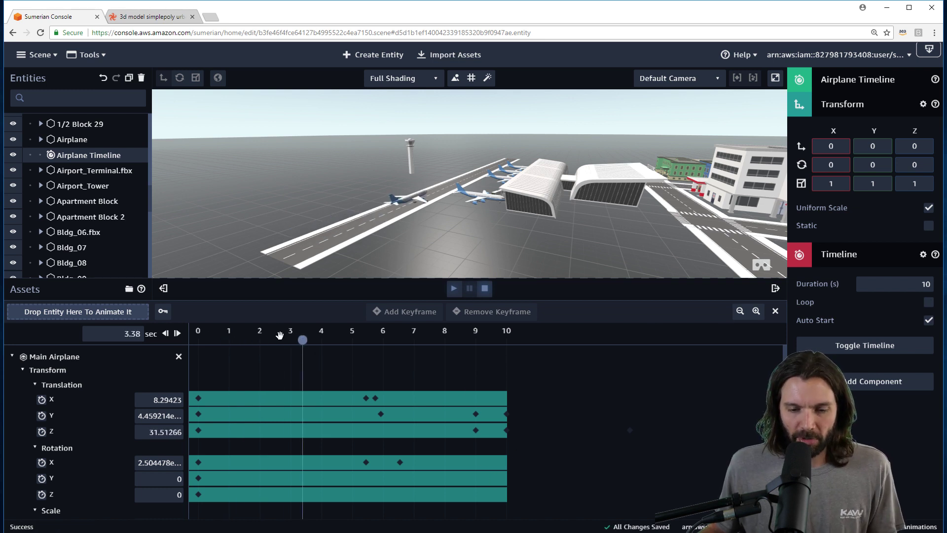
left_click_drag(303, 340, 456, 340)
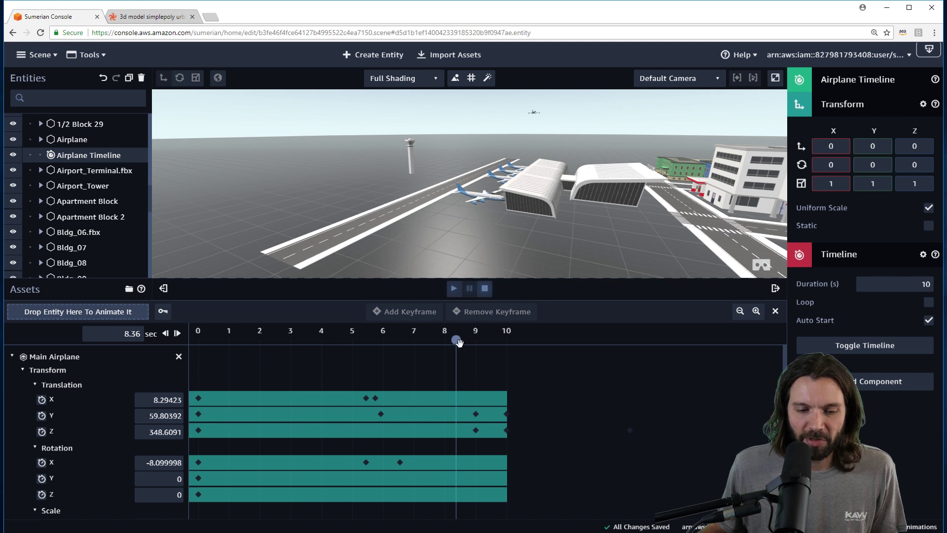
left_click_drag(458, 339, 508, 351)
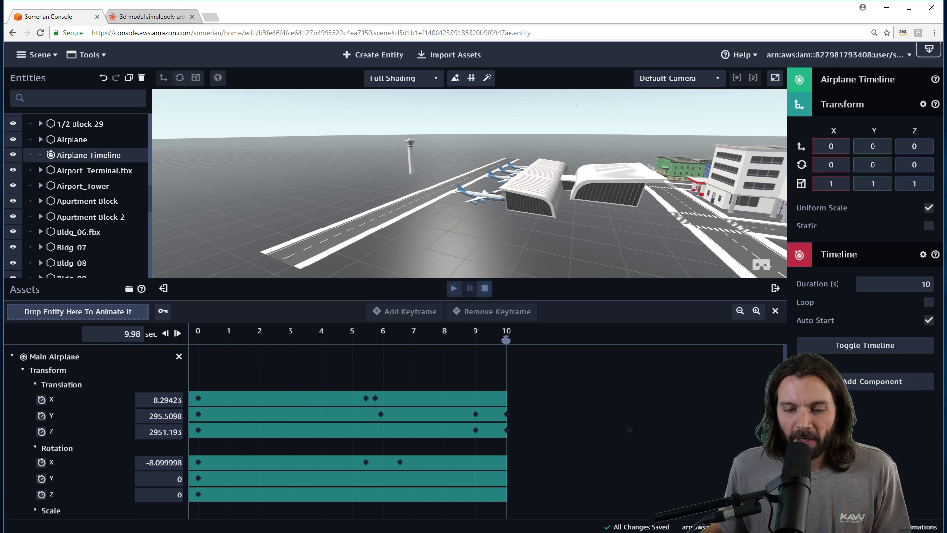
Remove the airplane's redundant Translation X keyframes at 5.44 and 5.74 seconds
left_click_drag(505, 339, 369, 389)
left_click(366, 400)
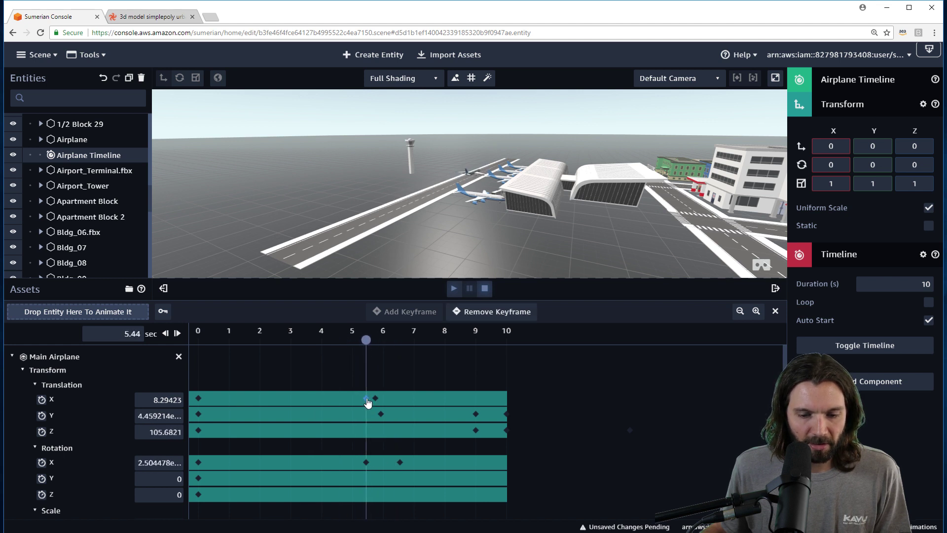
left_click(491, 312)
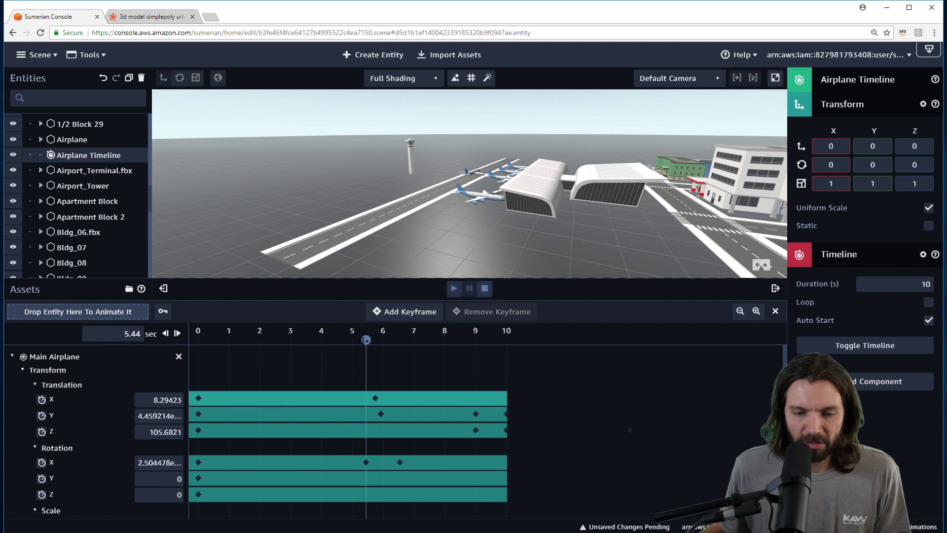
left_click_drag(361, 340, 458, 341)
left_click(375, 399)
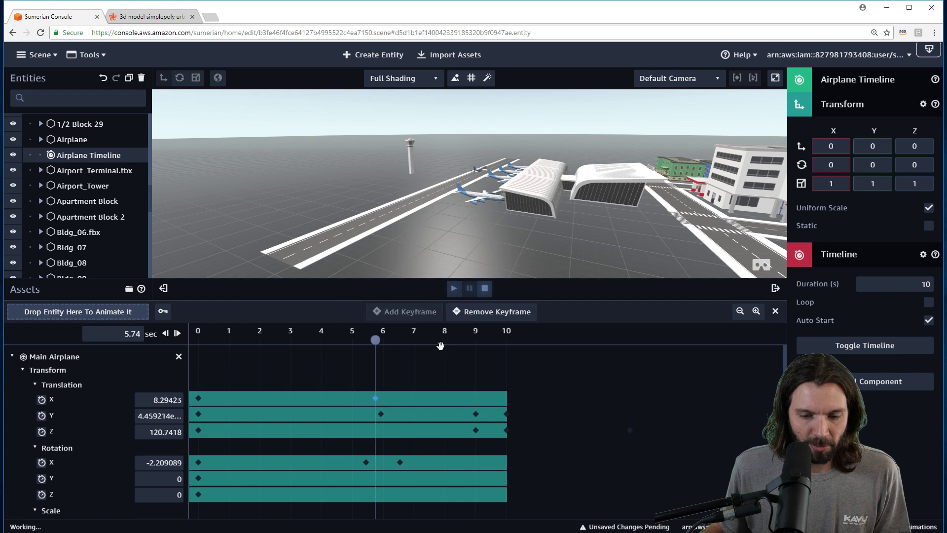
left_click(472, 313)
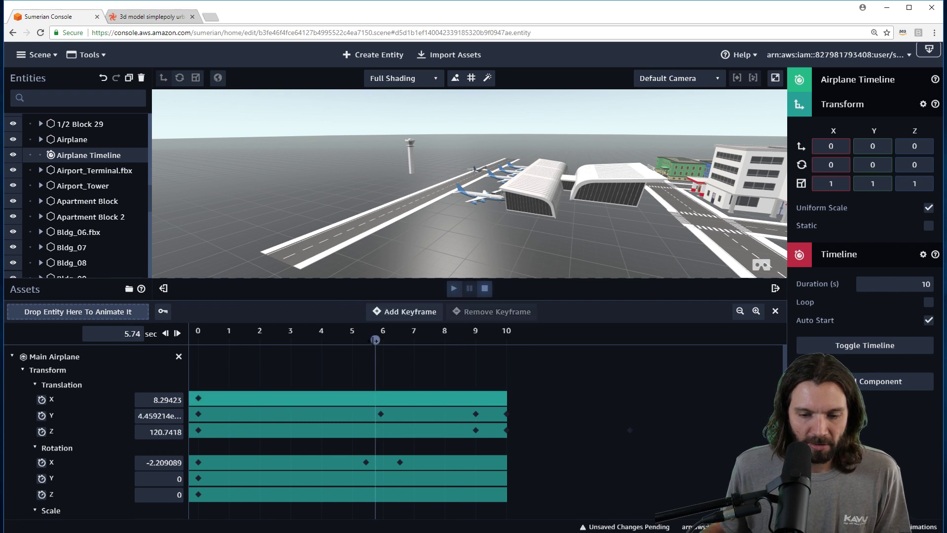
Scrub the airplane's climb from 5.84 to 9 and 10 seconds and back, and play and stop the scene to check the takeoff
mouse_move(375, 340)
left_mouse_down()
mouse_move(338, 341)
mouse_move(369, 341)
mouse_move(377, 353)
left_mouse_up()
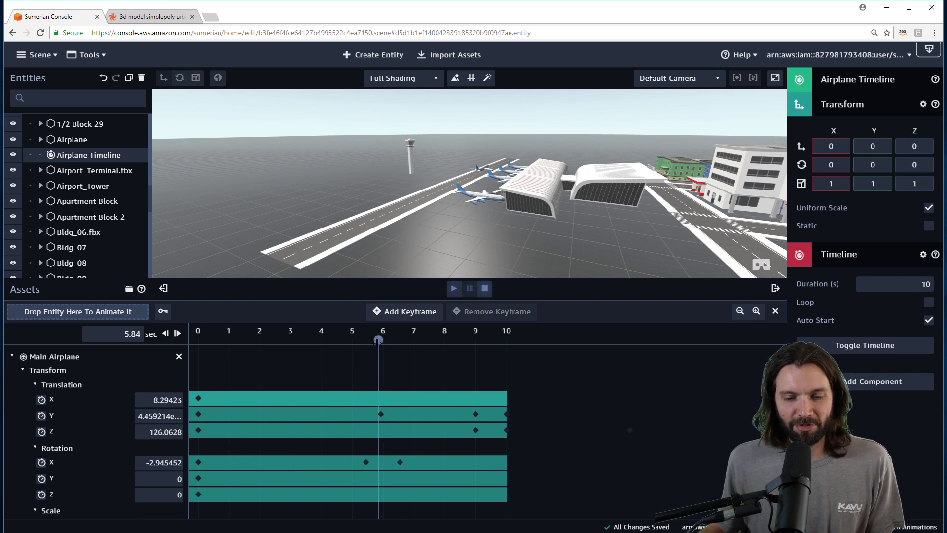
left_click_drag(379, 341, 476, 350)
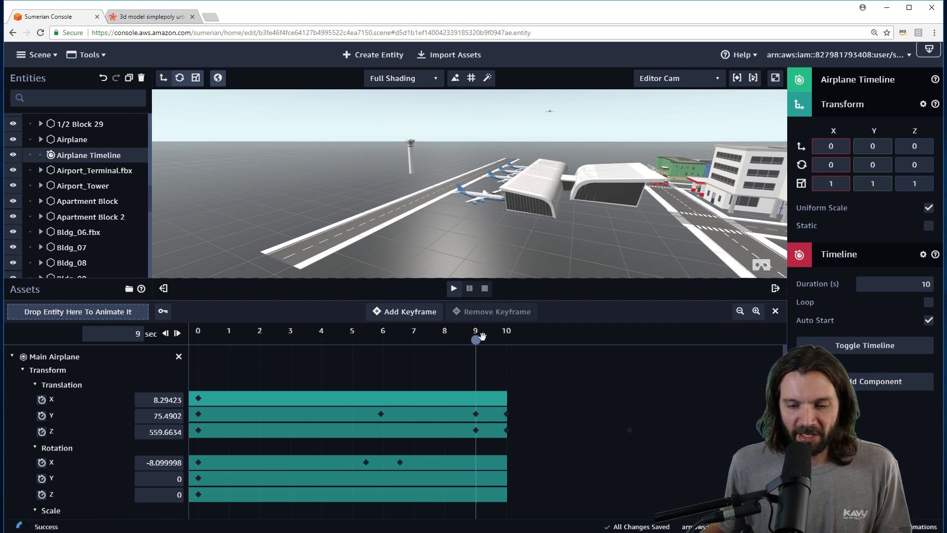
left_click_drag(482, 336, 508, 342)
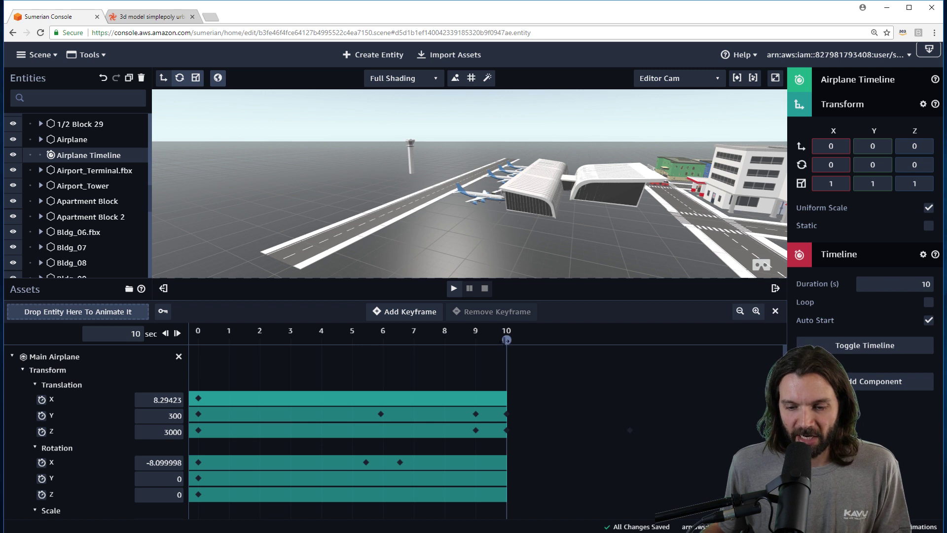
left_click_drag(506, 340, 276, 363)
left_click_drag(218, 364, 498, 374)
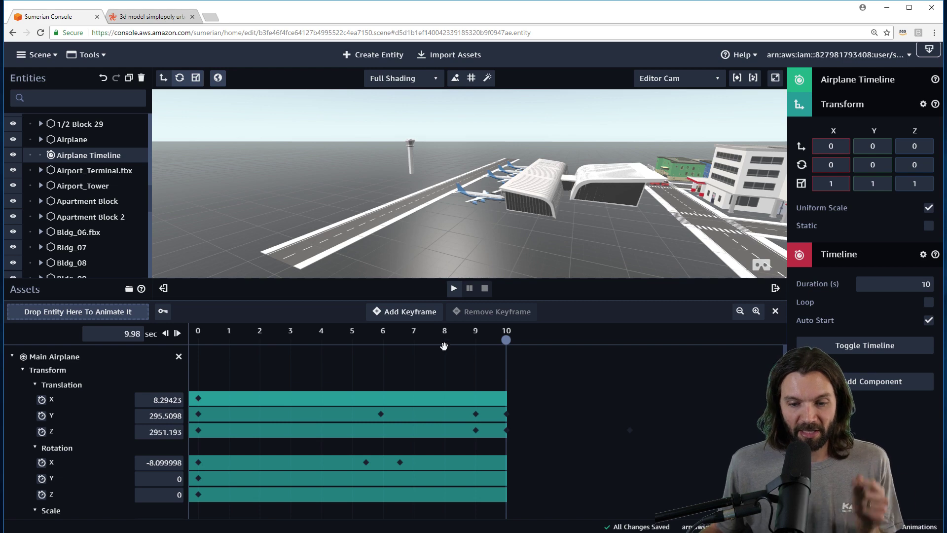
left_click_drag(484, 338, 326, 341)
left_click(454, 287)
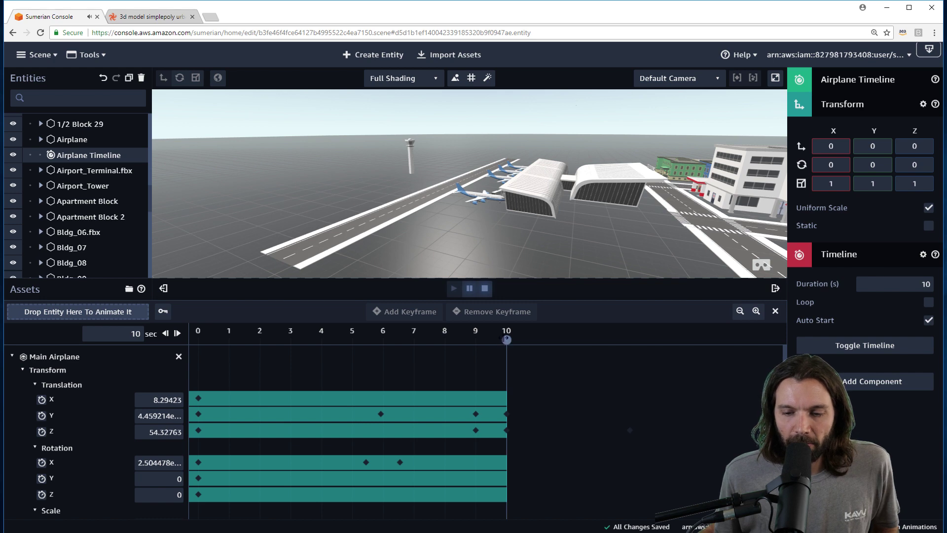
left_click(484, 290)
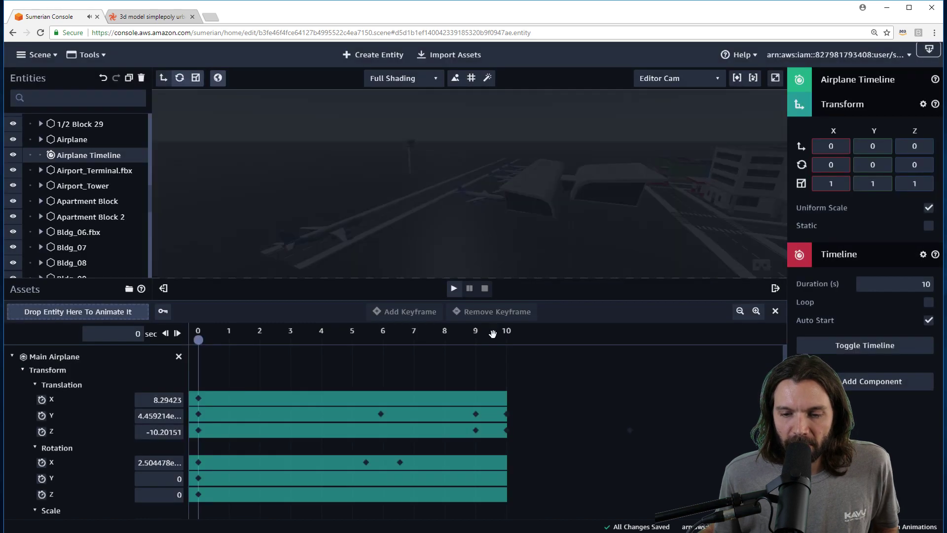
Scrub past the airplane's Translation Y keyframes to 5.94 and 8.98 seconds, and return the playhead to 0
left_click_drag(198, 339, 381, 376)
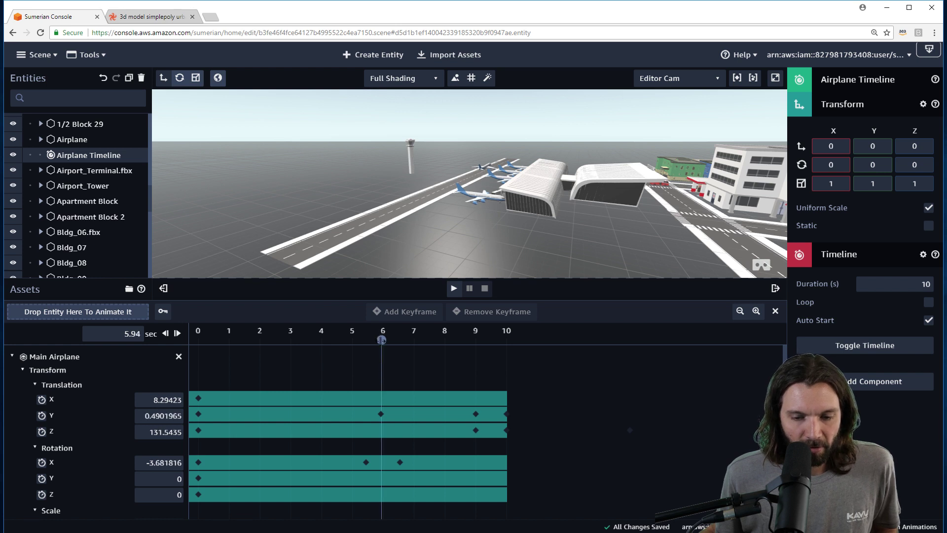
left_click_drag(382, 340, 474, 344)
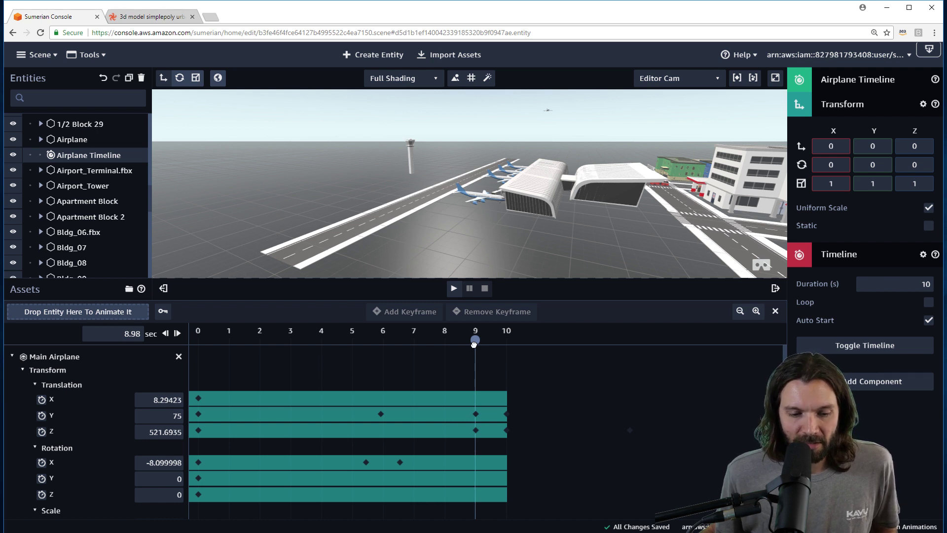
left_click_drag(476, 340, 203, 399)
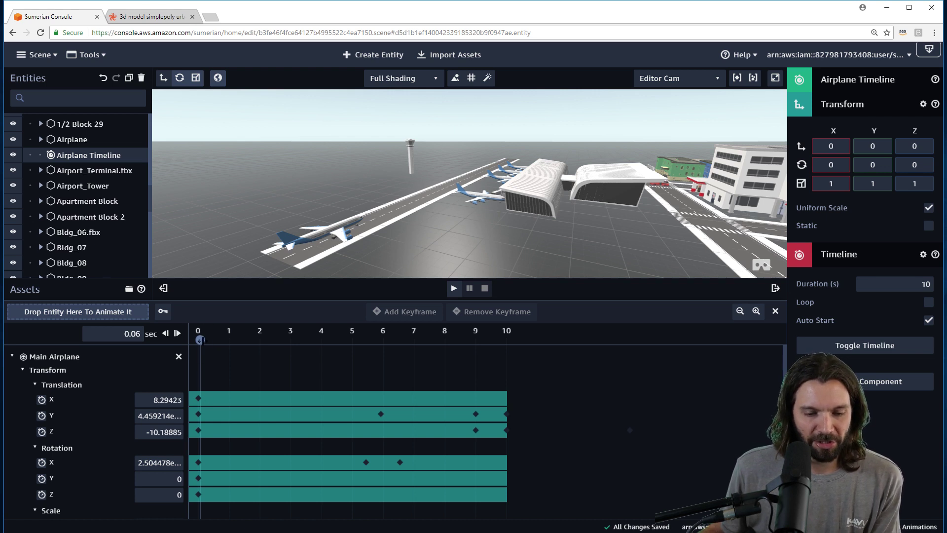
left_click_drag(200, 341, 198, 340)
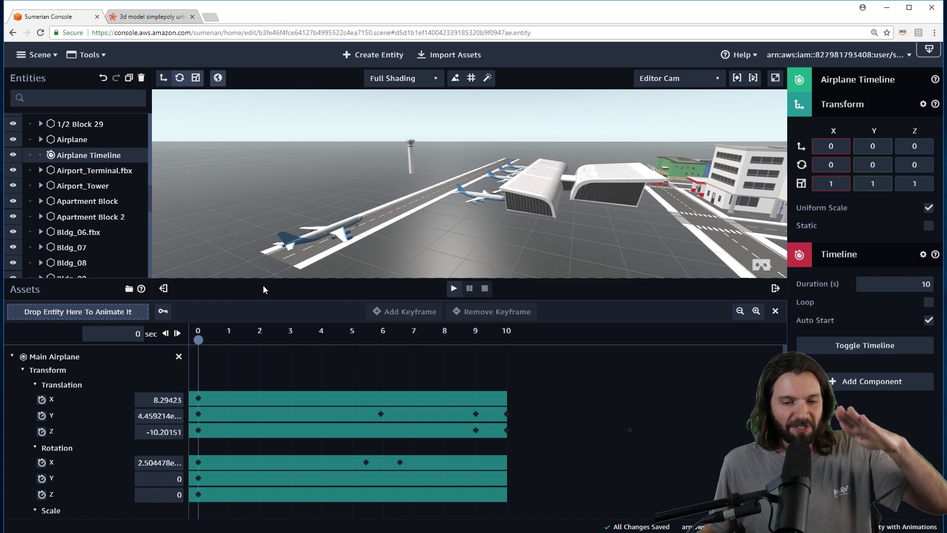
Scrub to about 5.46 seconds, check the airplane's Rotation X keyframes at 5.44 and 6.54 seconds, and return the playhead to 0
left_click_drag(202, 347, 368, 389)
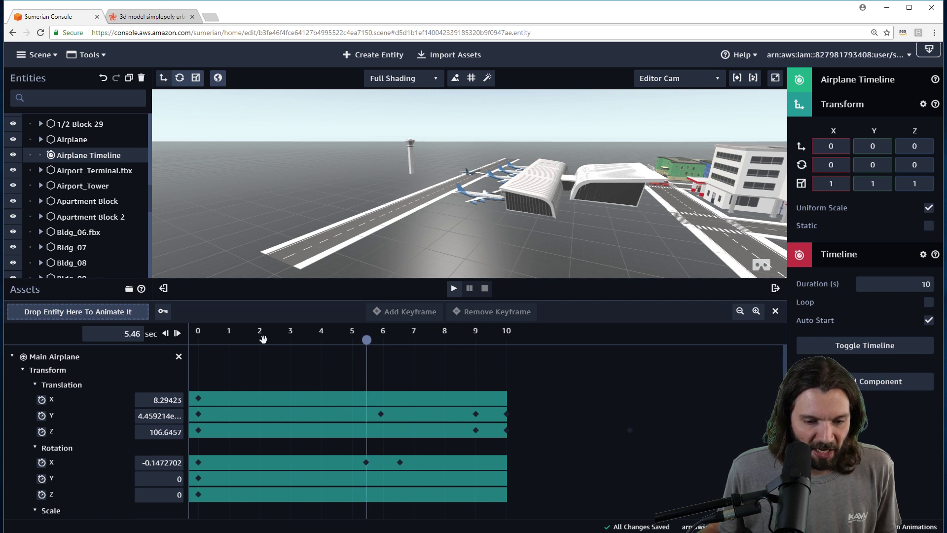
left_click(167, 333)
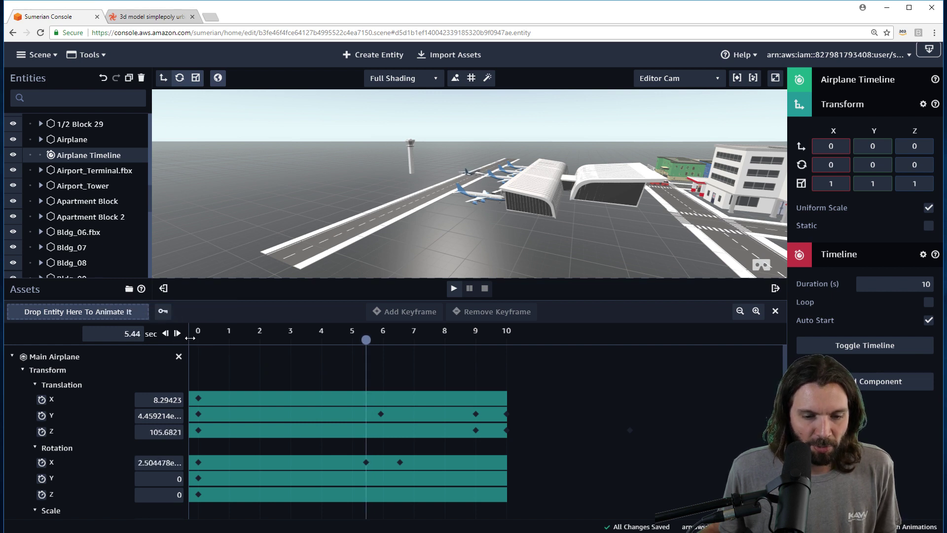
left_click(176, 334)
left_click(177, 334)
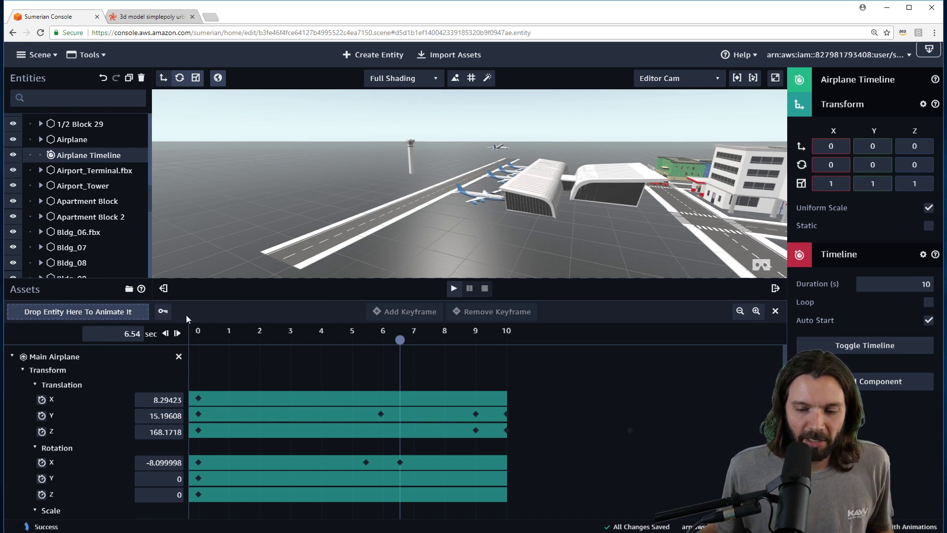
left_click_drag(400, 340, 195, 364)
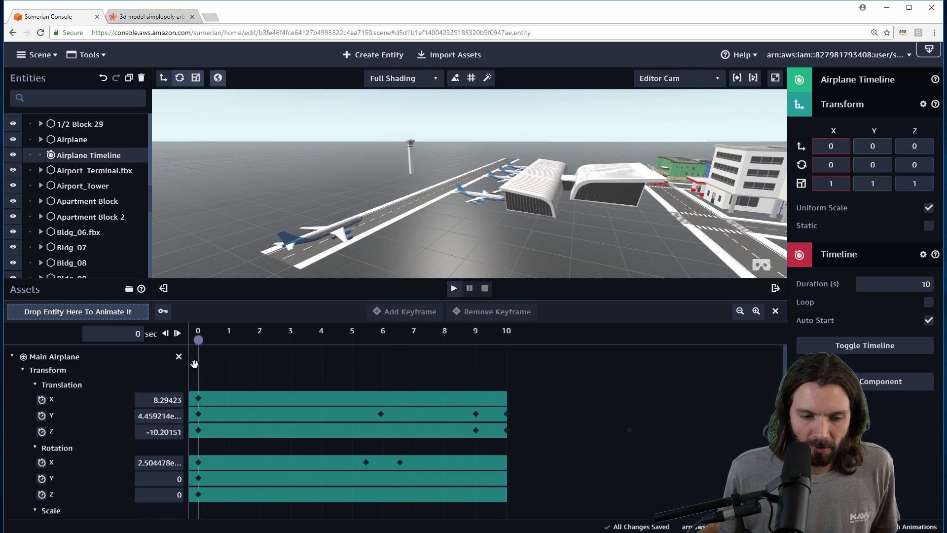
Step through the airplane's keyframes to 6.54 seconds and back to 5.92, scrub to 5.98, and return to 0
left_click(177, 334)
left_click(178, 334)
left_click(178, 334)
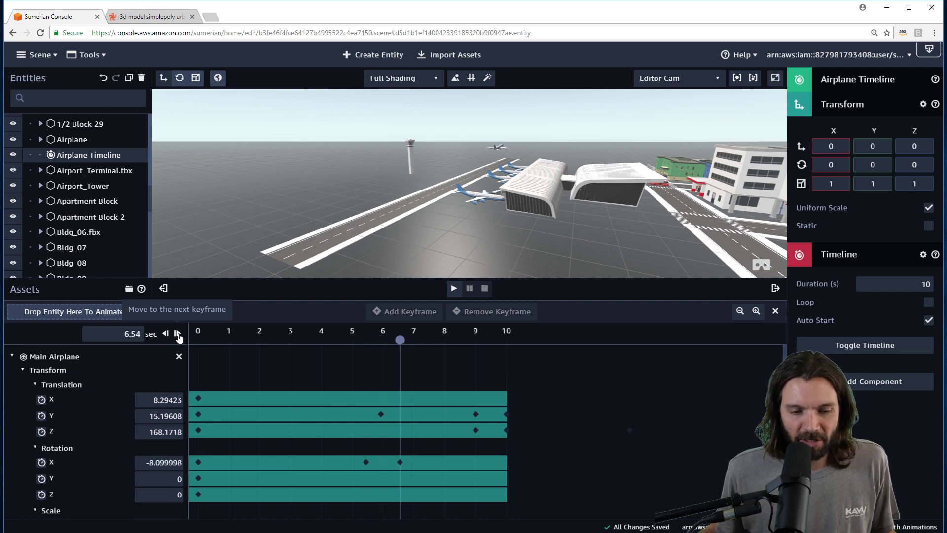
left_click(166, 334)
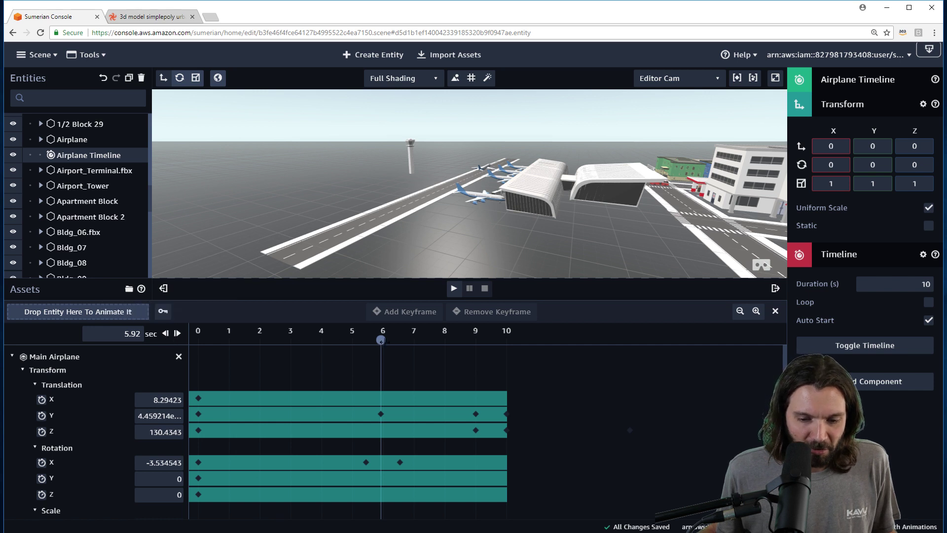
left_click_drag(382, 341, 384, 341)
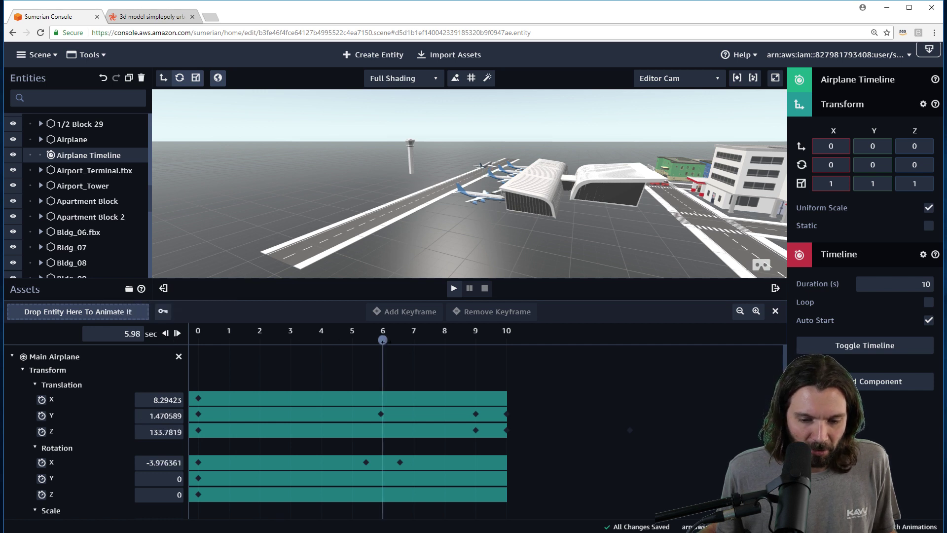
left_click(166, 336)
left_click(167, 336)
left_click(168, 336)
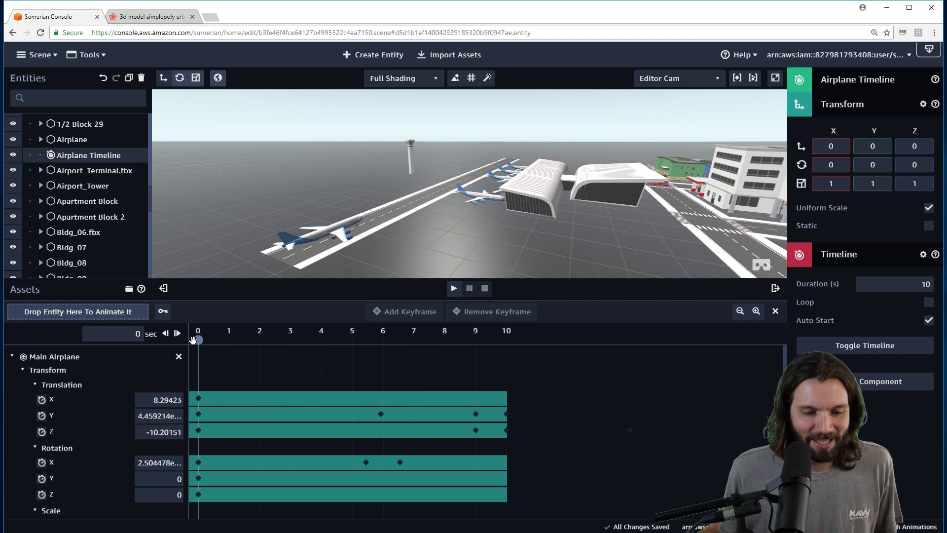
Step through the airplane's keyframes from 5.44 and 5.92 to 9 and 10 seconds, and return the playhead to 0
left_click(180, 339)
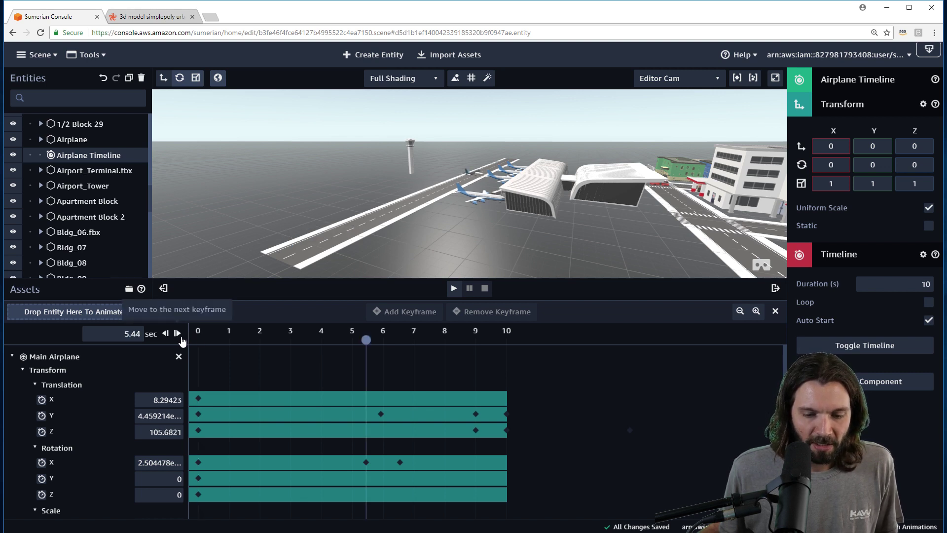
left_click(178, 336)
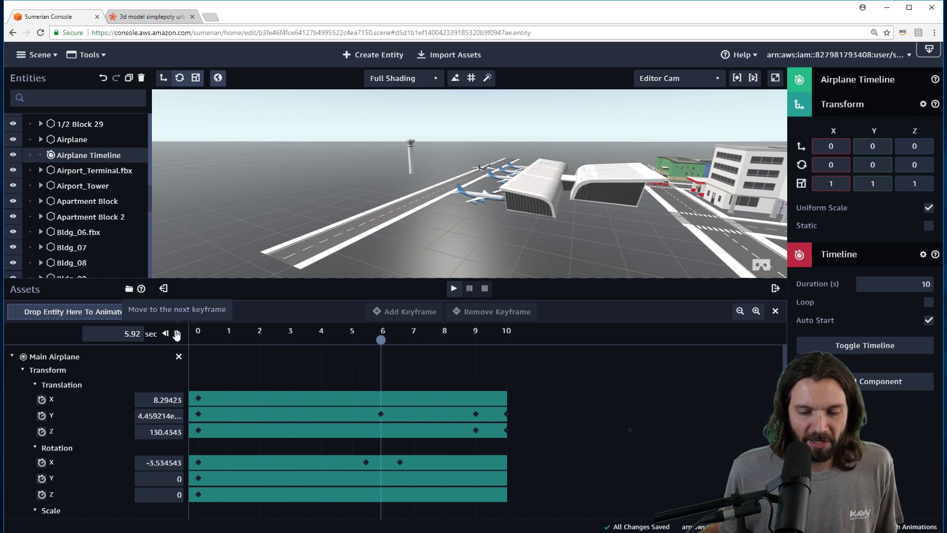
left_click(176, 335)
left_click(176, 335)
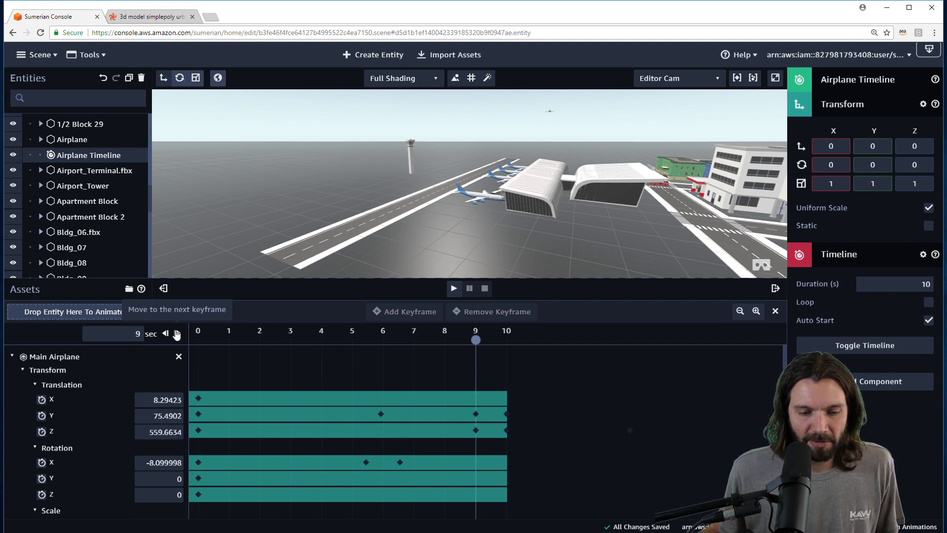
left_click(176, 335)
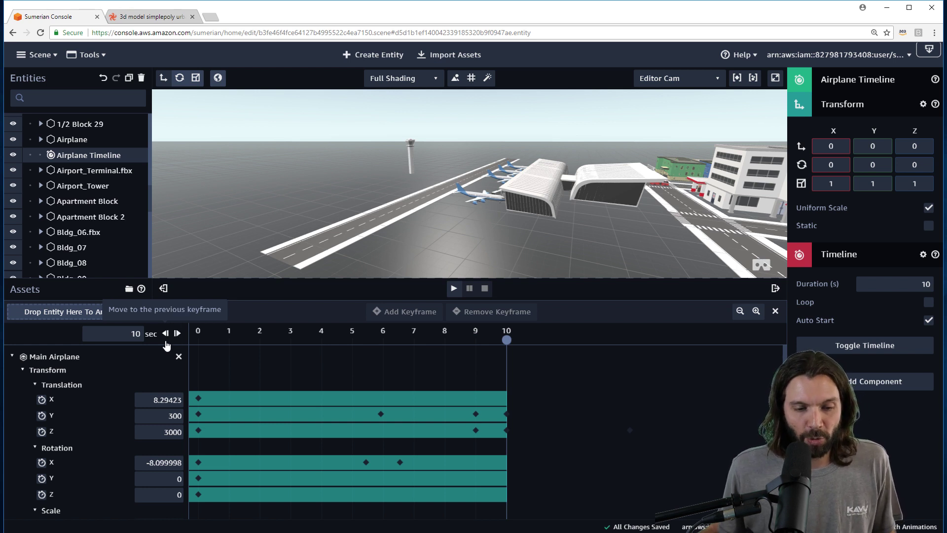
left_click(199, 339)
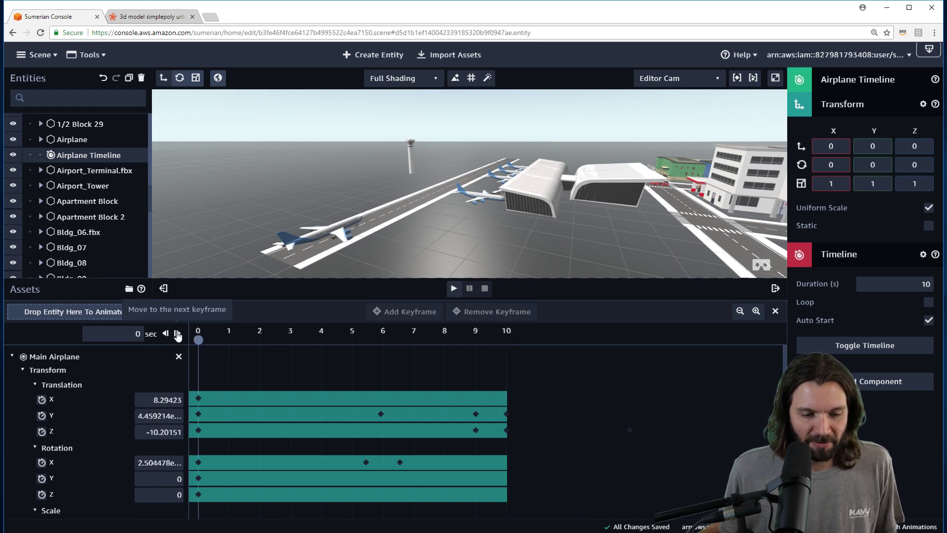
Step the airplane's keyframes to 6.54 and 10 seconds, scrub back to 1.68 seconds, and close the timeline editor
left_click(178, 336)
left_click(177, 336)
left_click(178, 336)
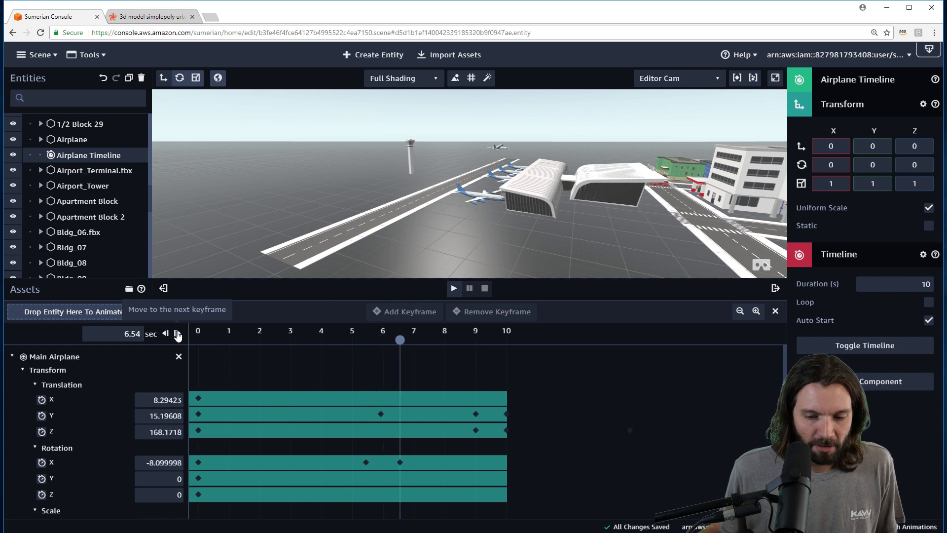
left_click(178, 335)
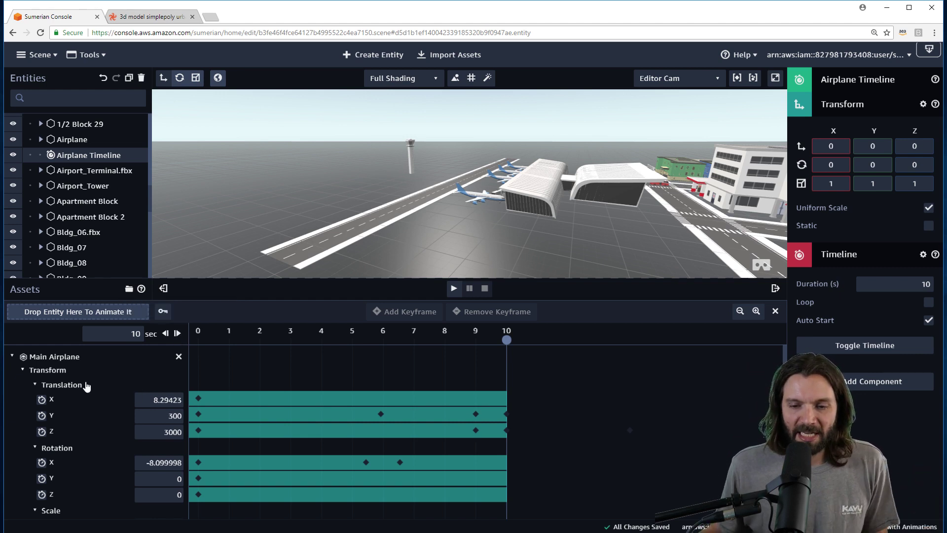
mouse_move(243, 333)
left_mouse_down()
mouse_move(209, 359)
mouse_move(484, 356)
mouse_move(251, 340)
left_mouse_up()
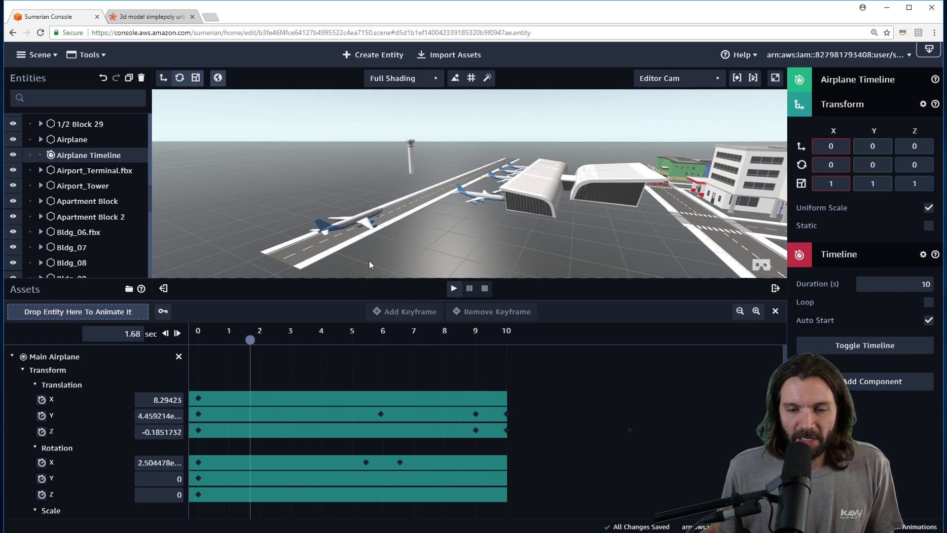
left_click(776, 312)
Add a camera with fly control to the city scene
right_click_drag(665, 306, 473, 308)
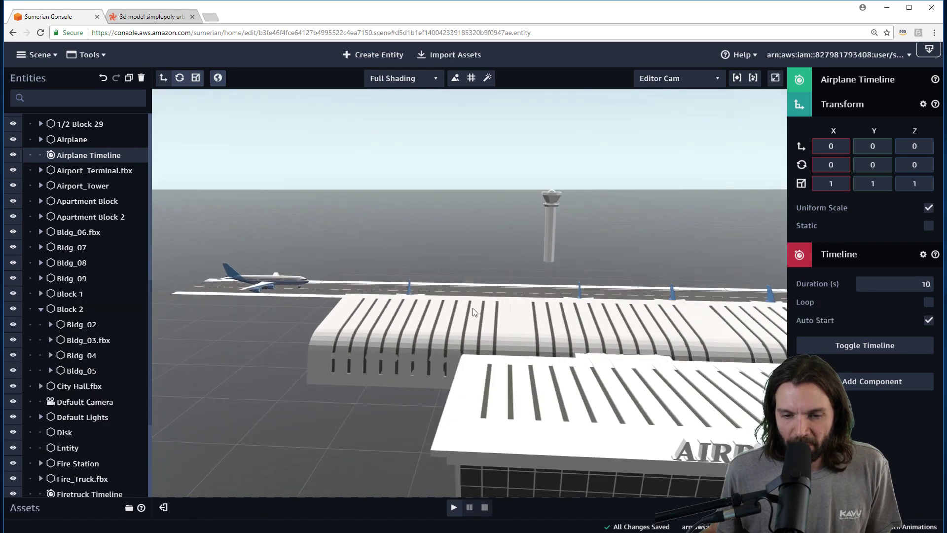
scroll(420, 251, "down", 10)
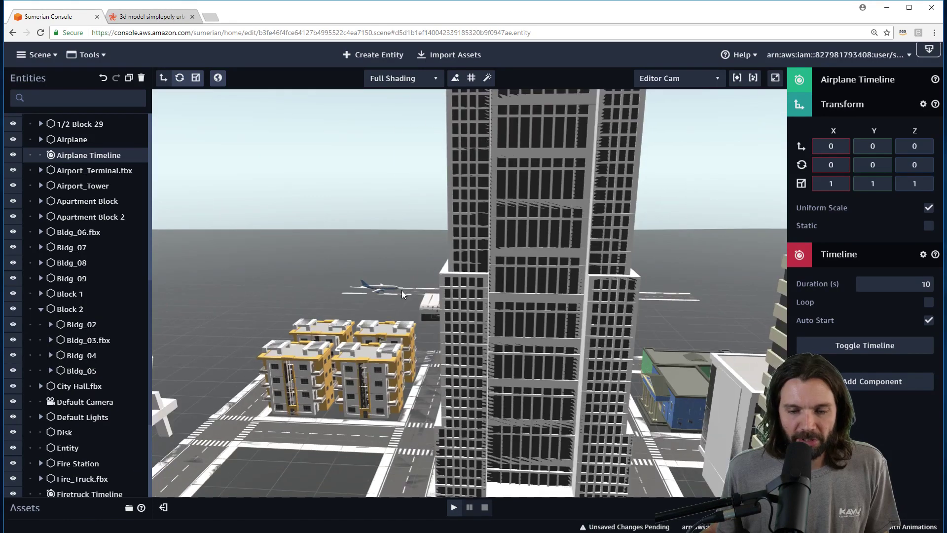
middle_click_drag(456, 396, 504, 324)
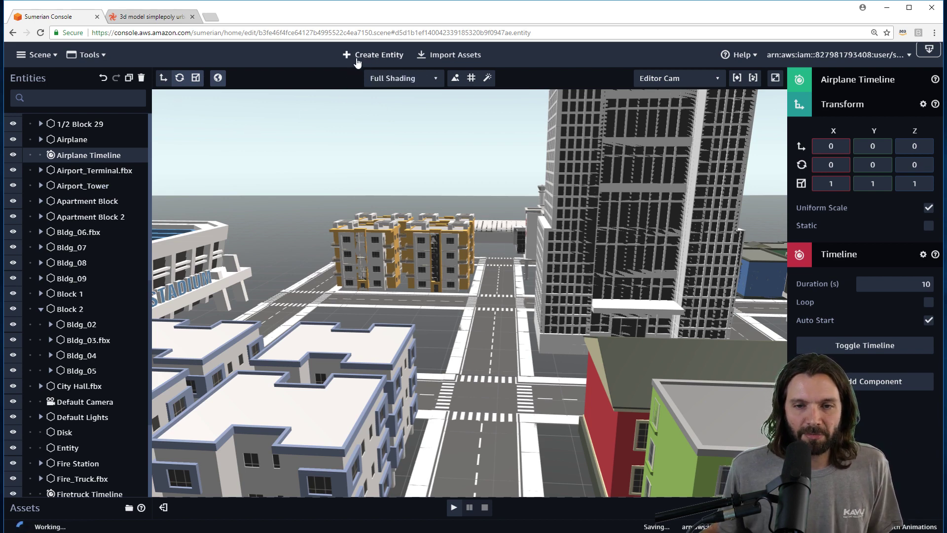
left_click(382, 56)
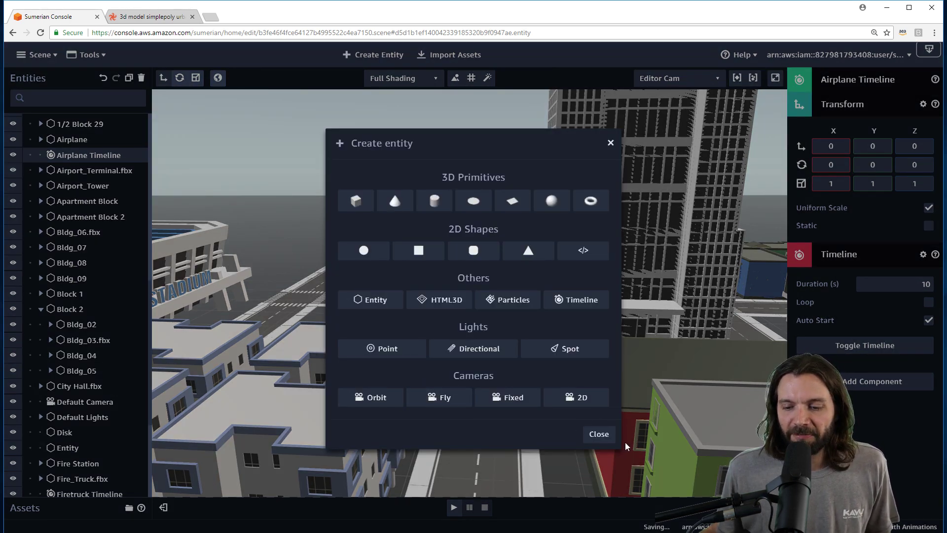
left_click(599, 435)
scroll(111, 323, "down", 4)
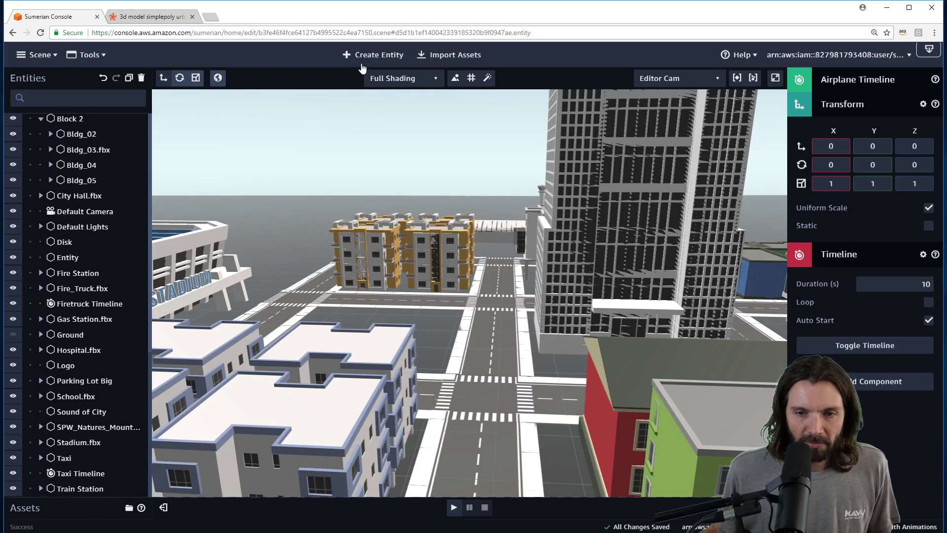
left_click(382, 57)
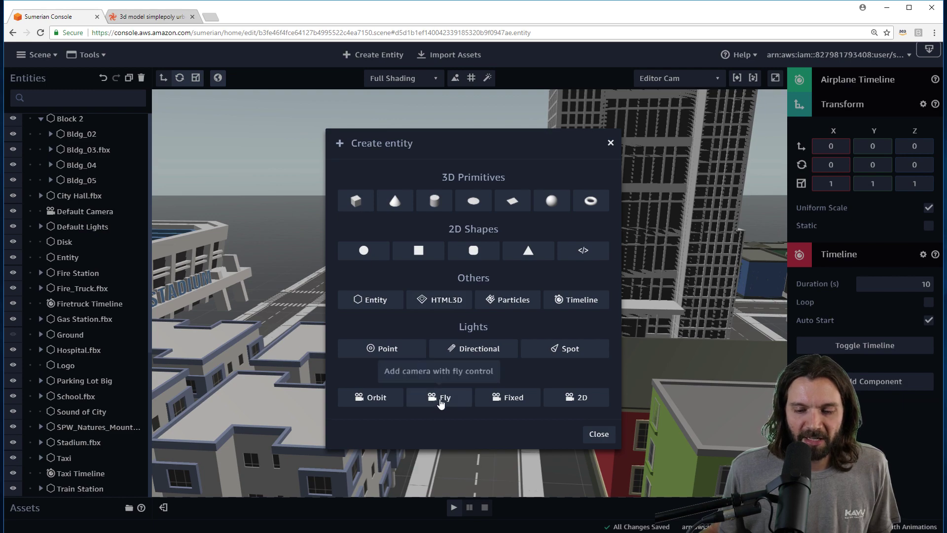
left_click(439, 402)
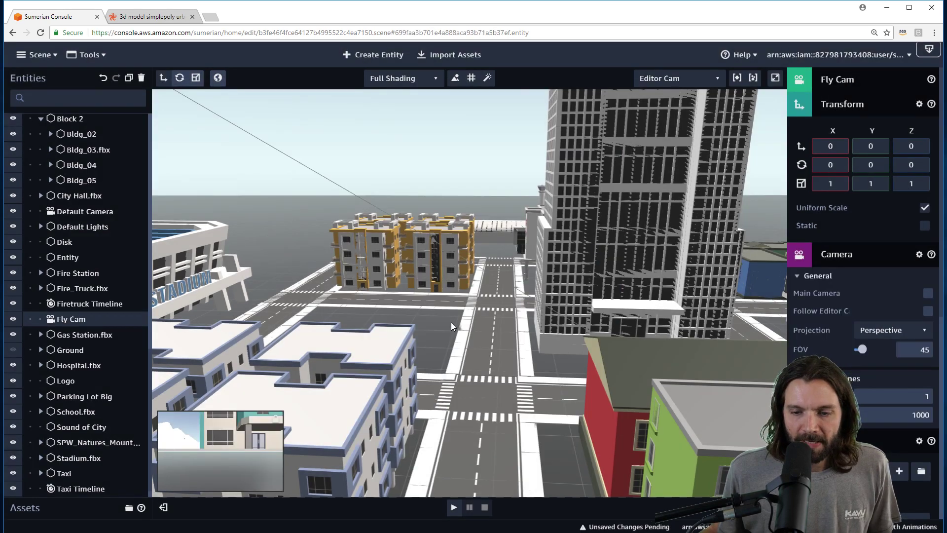
Raise the Fly Cam to a Y position of about 19.34 and set its Y rotation to -88
right_click_drag(545, 314, 515, 304)
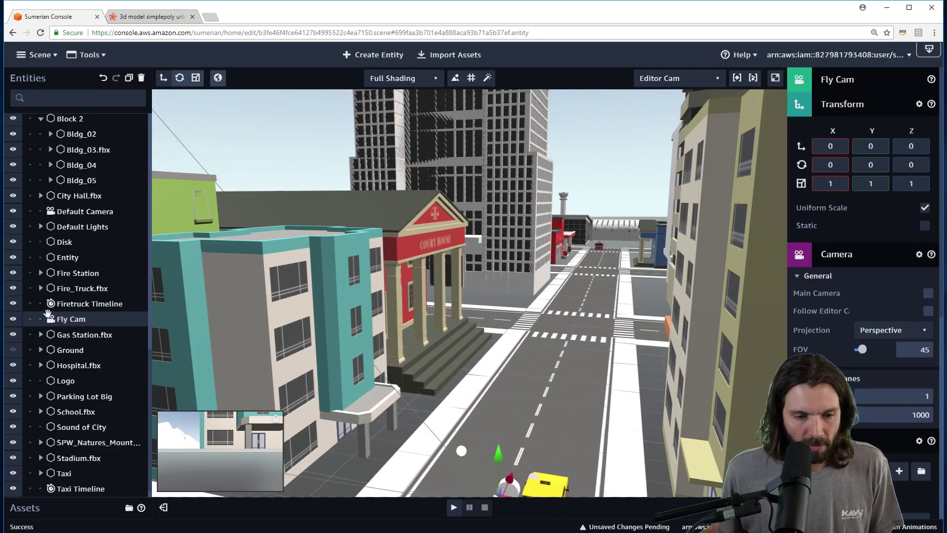
double_click(69, 317)
left_click_drag(485, 259, 485, 282)
left_click_drag(471, 249, 472, 240)
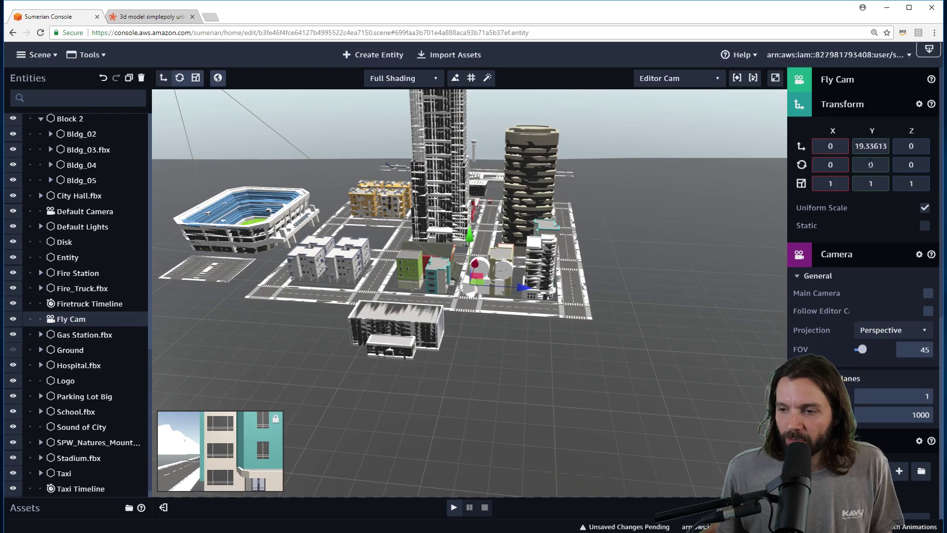
left_click_drag(871, 165, 868, 220)
Move the Fly Cam behind the taxi to about X -40.63, Z 1.42, and lower it to about Y 12.17
scroll(561, 285, "up", 2)
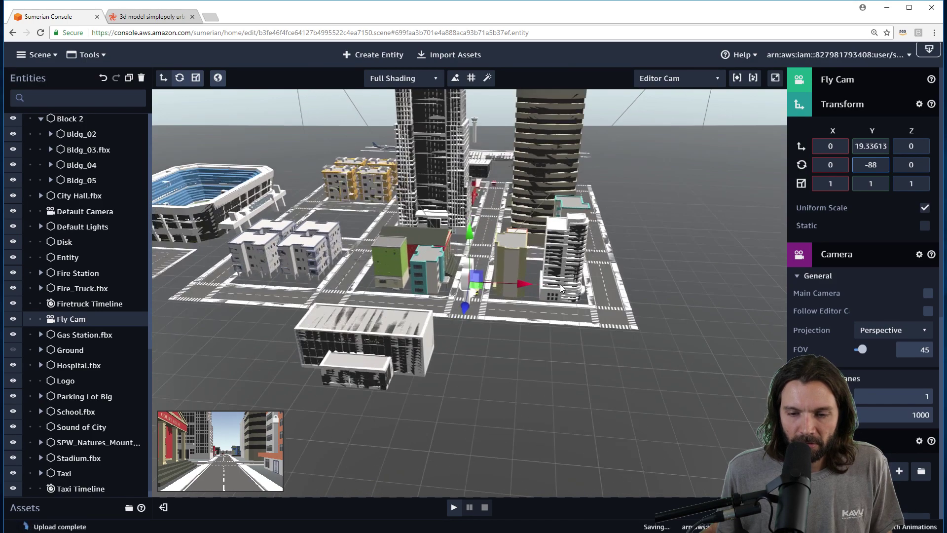
scroll(560, 283, "up", 5)
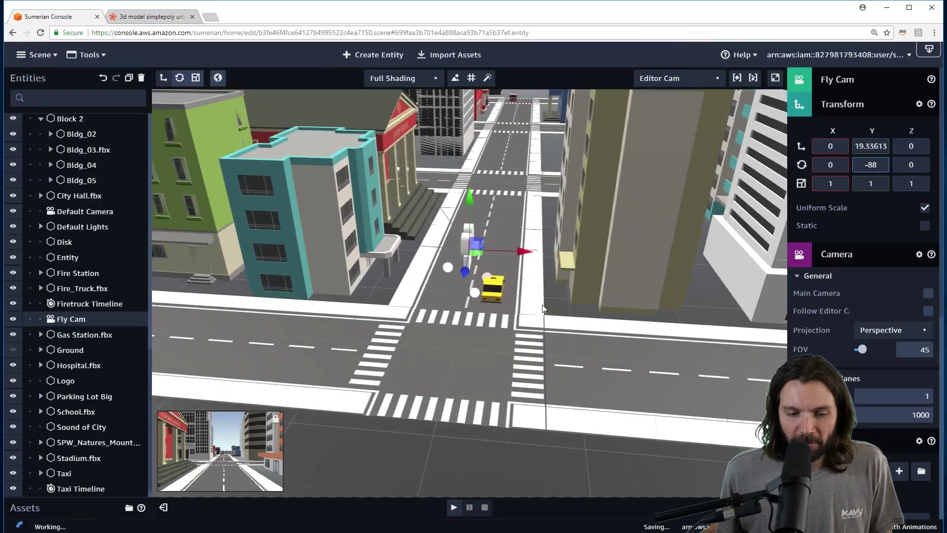
scroll(542, 308, "up", 4)
left_click_drag(473, 225, 466, 362)
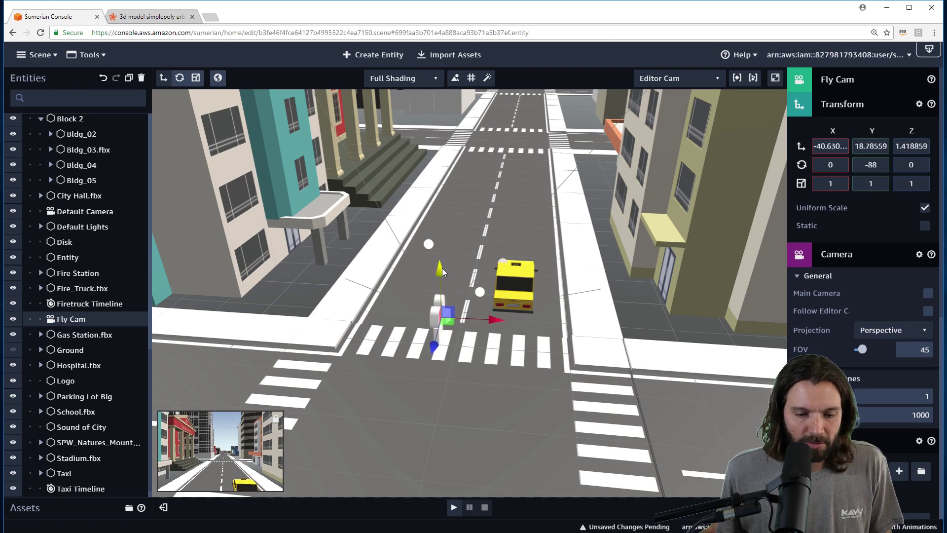
left_click_drag(442, 268, 446, 316)
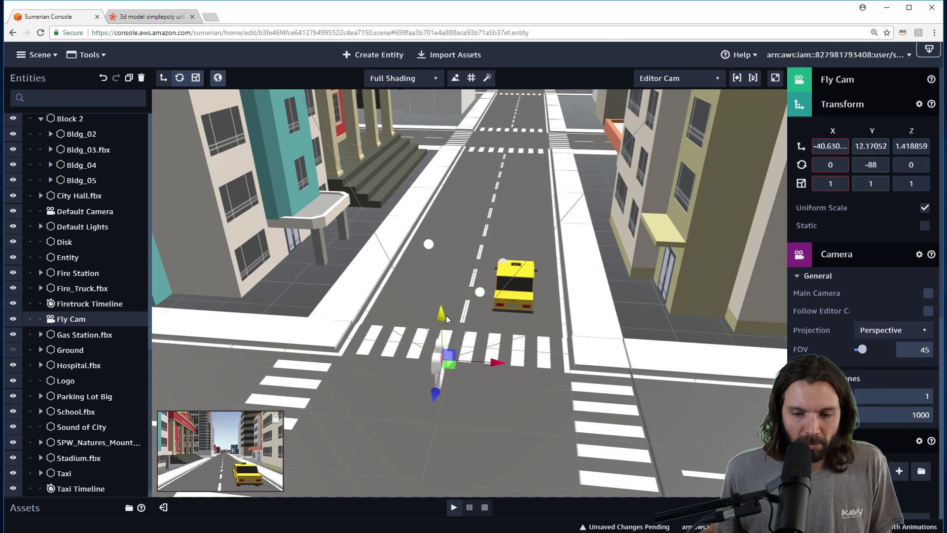
Make the Fly Cam the main camera, widen its settings area, and play the scene from its view
left_click(852, 104)
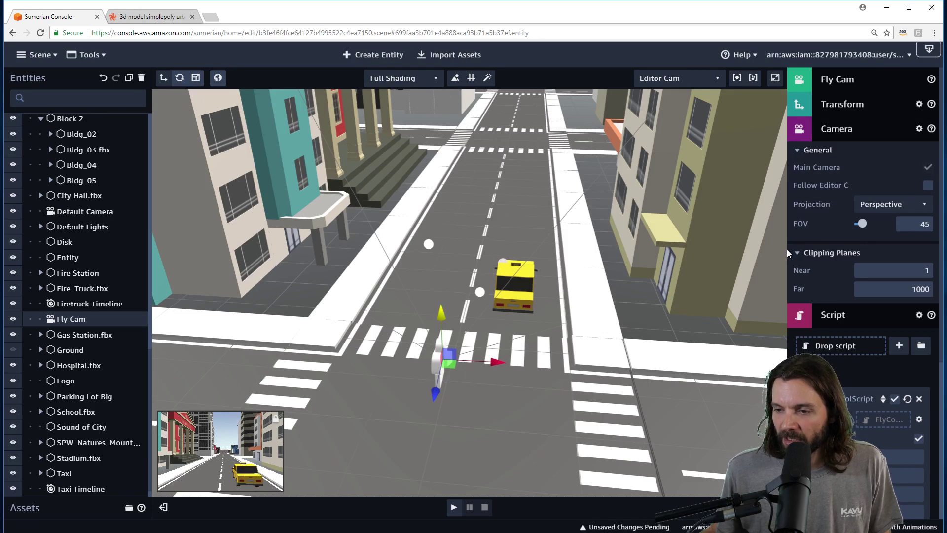
left_click_drag(787, 249, 764, 249)
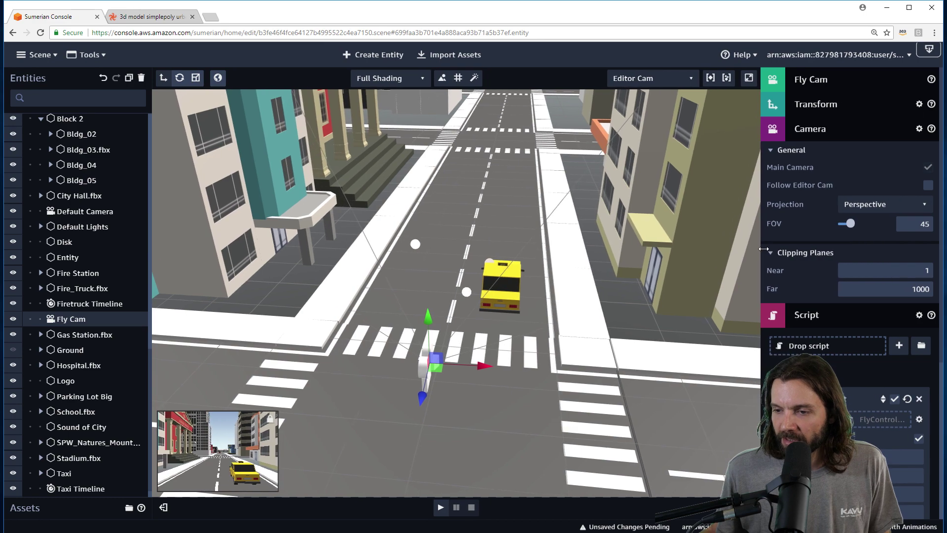
left_click_drag(507, 292, 575, 294)
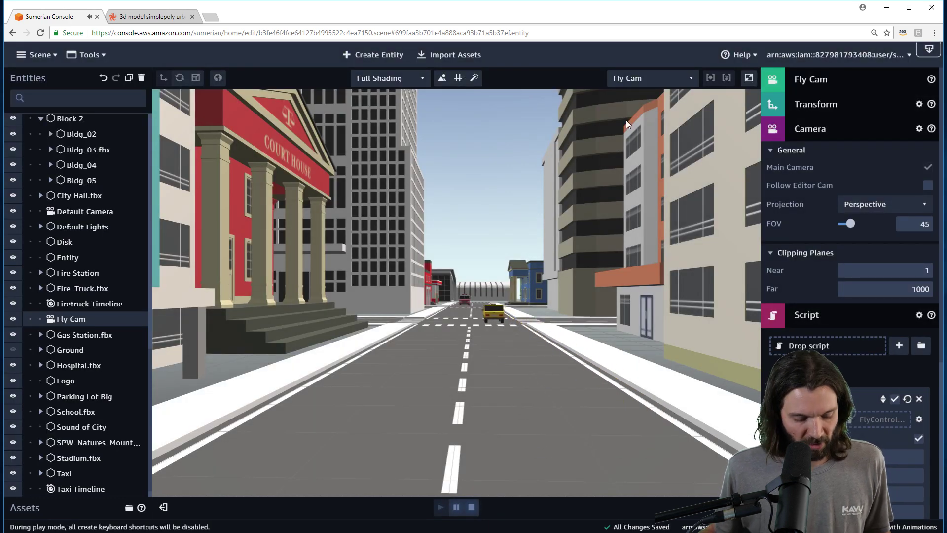
Examine the FlyControlScript's movement keys and fly the camera forward along the street behind the taxi and fire truck
left_click(824, 129)
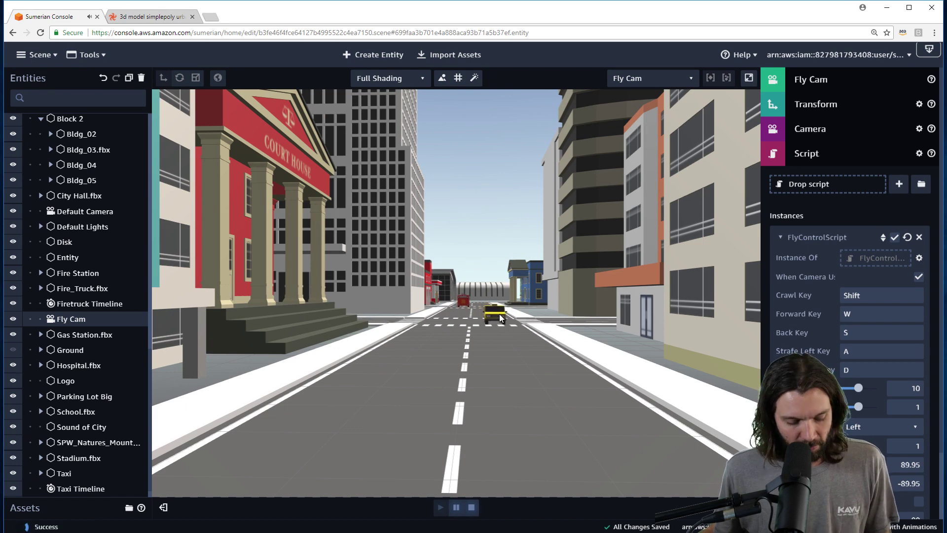
key("w")
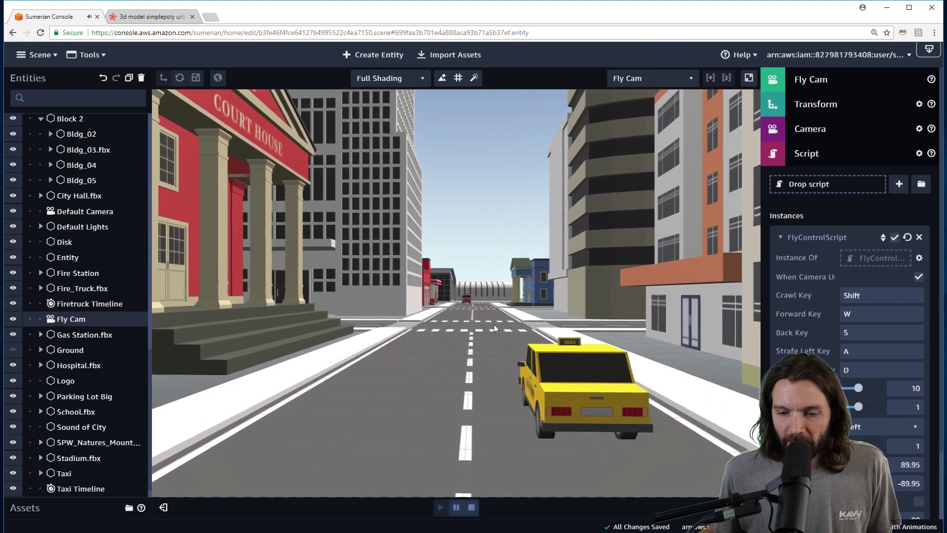
left_click_drag(463, 329, 450, 360)
key("w")
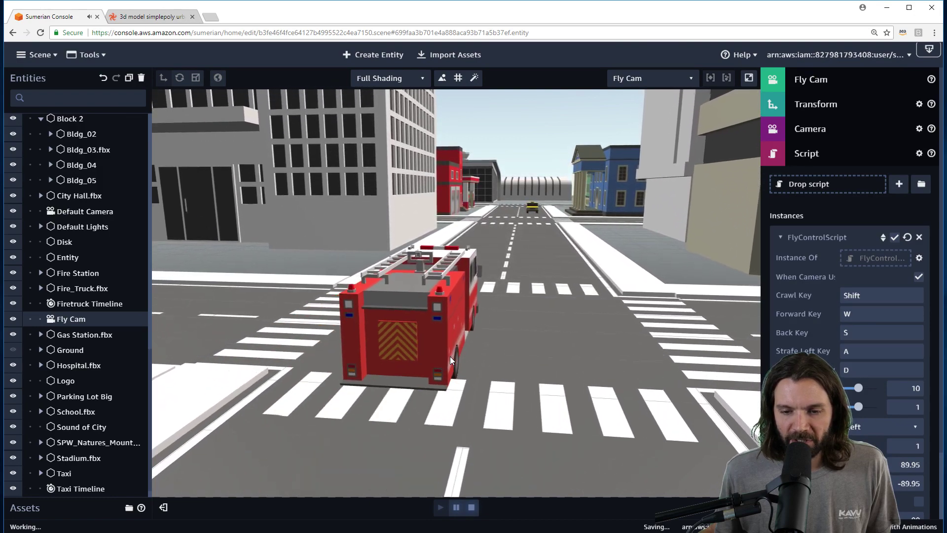
Turn the flying camera toward the stadium, set the FlyControlScript's Walk Speed to 27, and restart playback to test flying forward
left_click_drag(450, 356, 309, 332)
key("w")
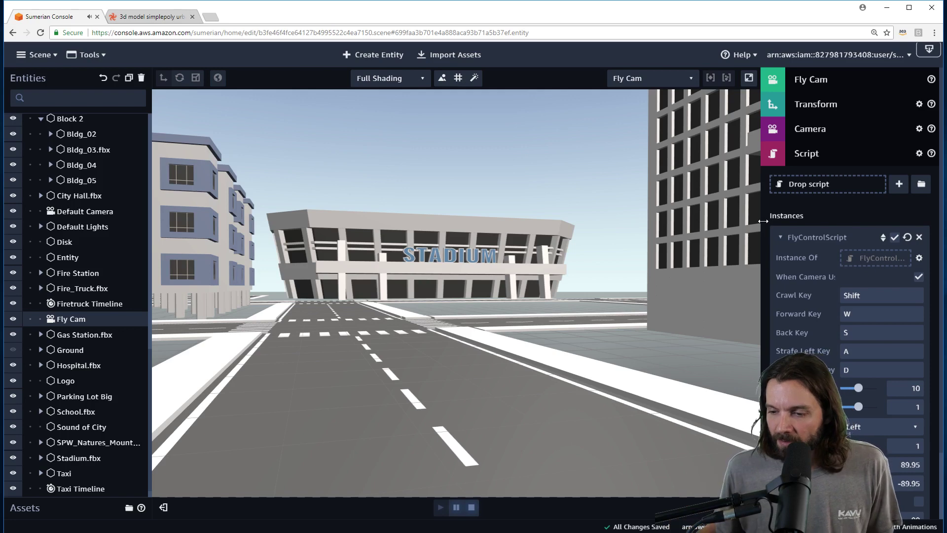
left_click_drag(856, 389, 868, 389)
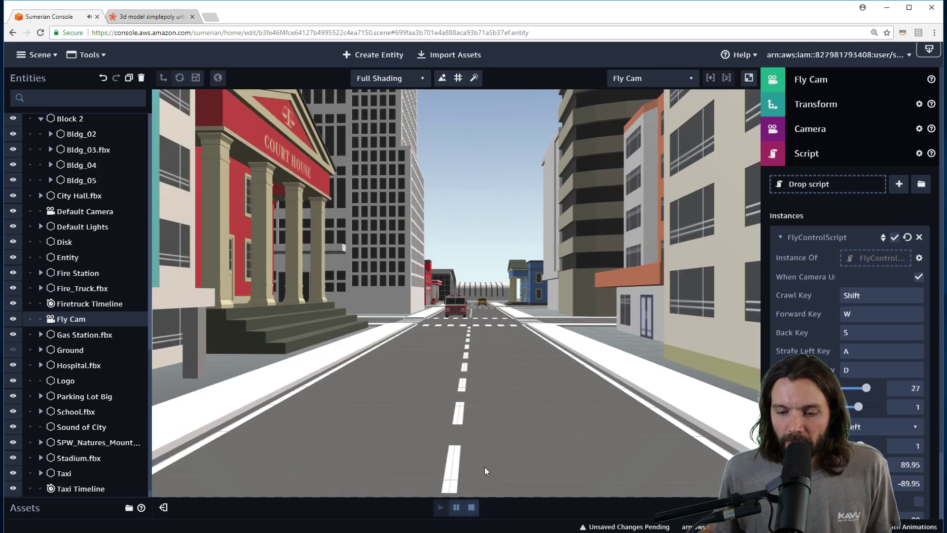
left_click(472, 508)
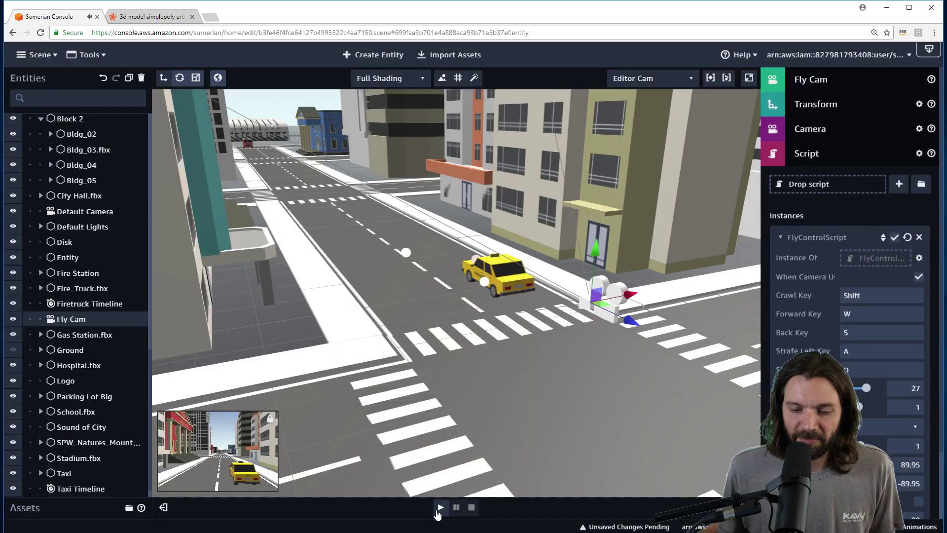
left_click(440, 508)
key("w")
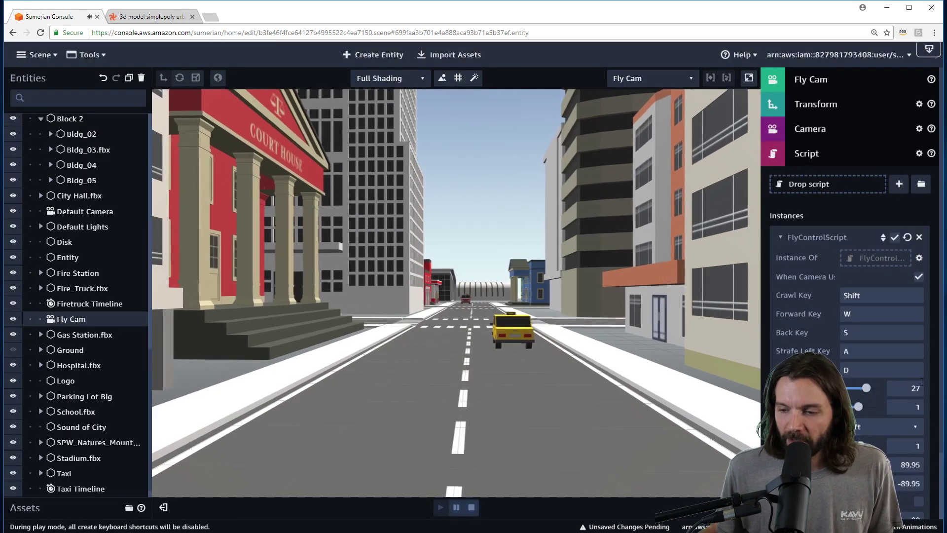
Stop playback, set the FlyControlScript's Walk Speed to 100, and test flying down the street in a new playback
left_click(472, 508)
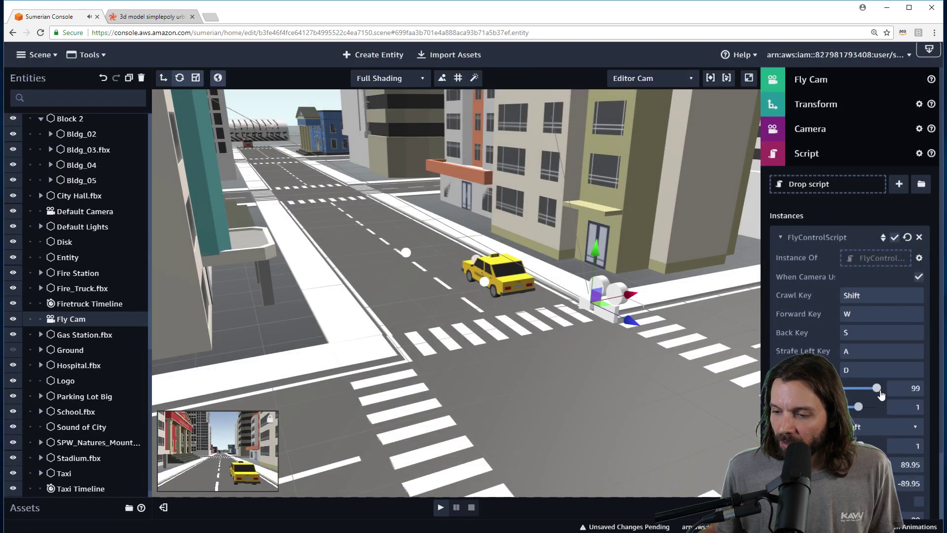
left_click(442, 508)
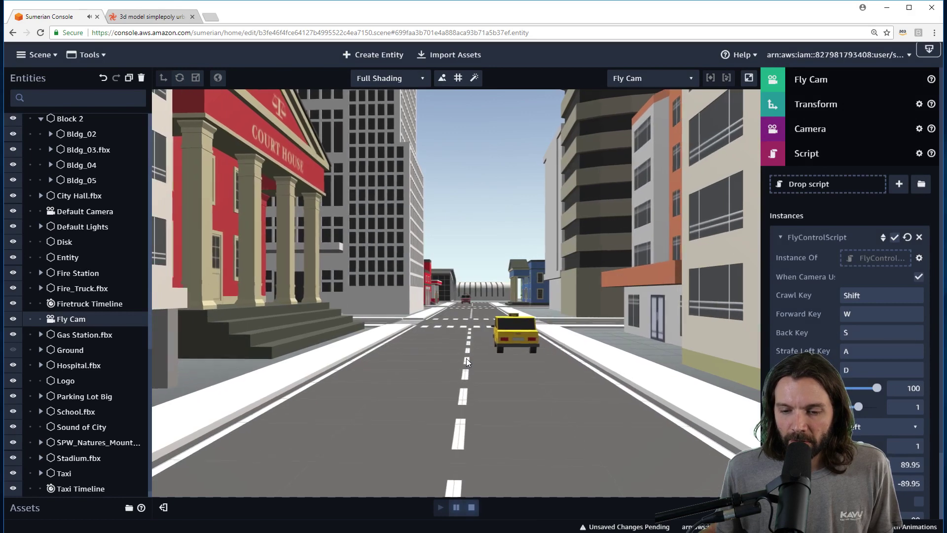
key("w")
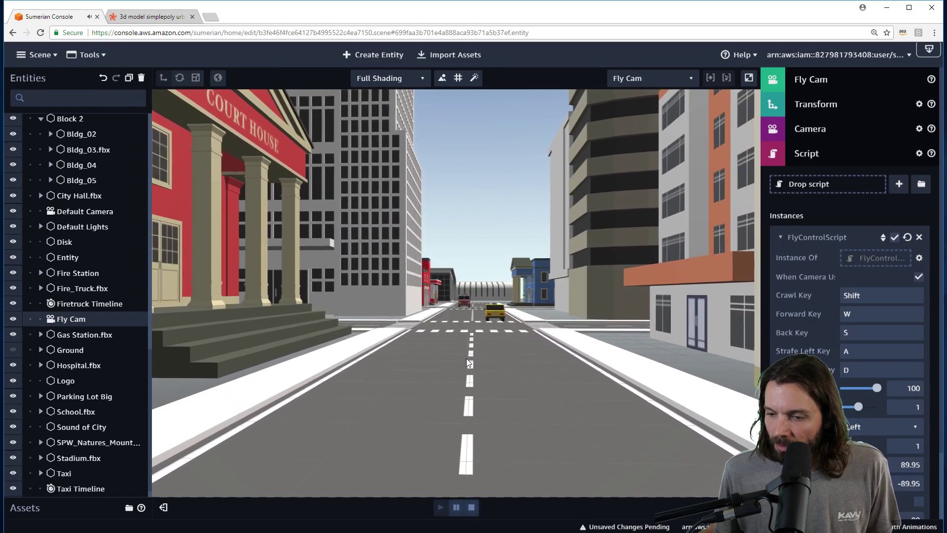
left_click_drag(462, 358, 481, 361)
key("w")
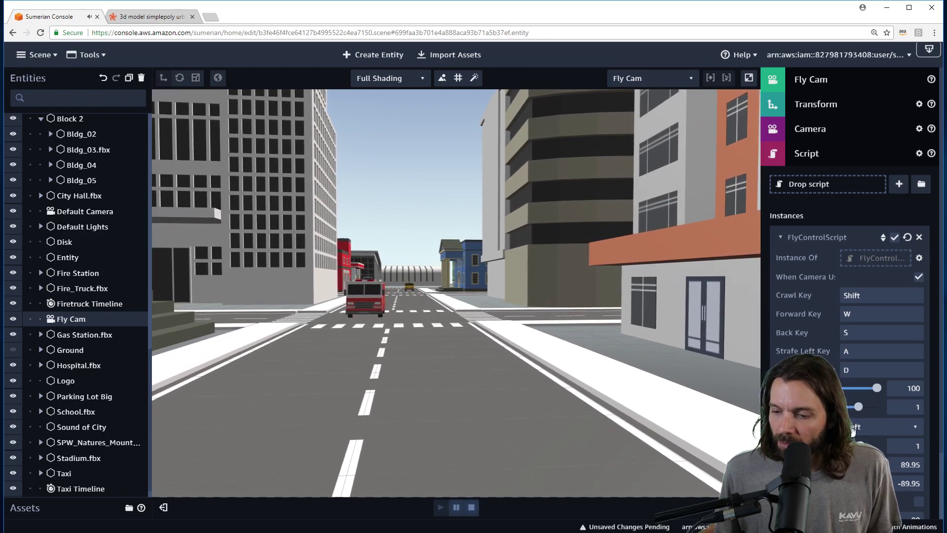
Stop playback, set the FlyControlScript's Crawl Speed to 10, and replay the scene while flying past the court house
left_click(471, 507)
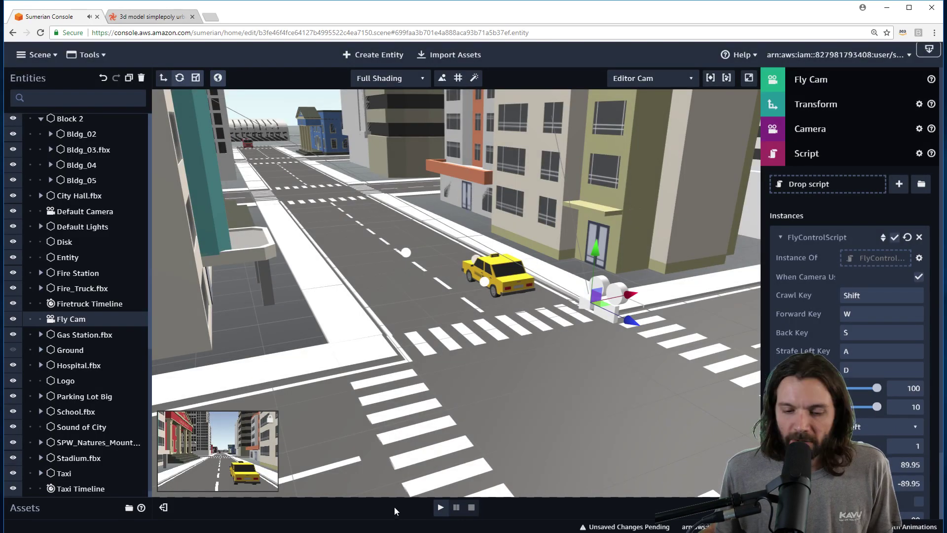
left_click(441, 507)
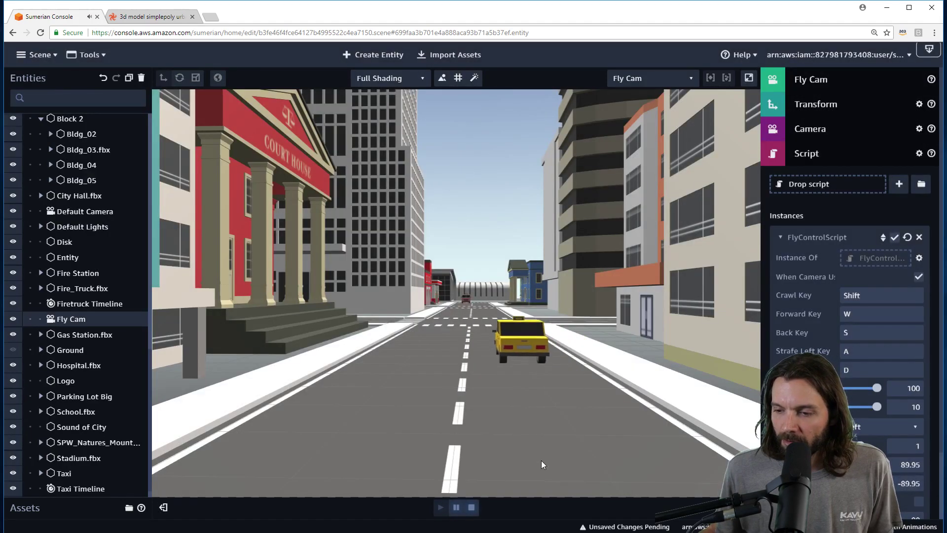
left_click_drag(530, 457, 512, 440)
key("w")
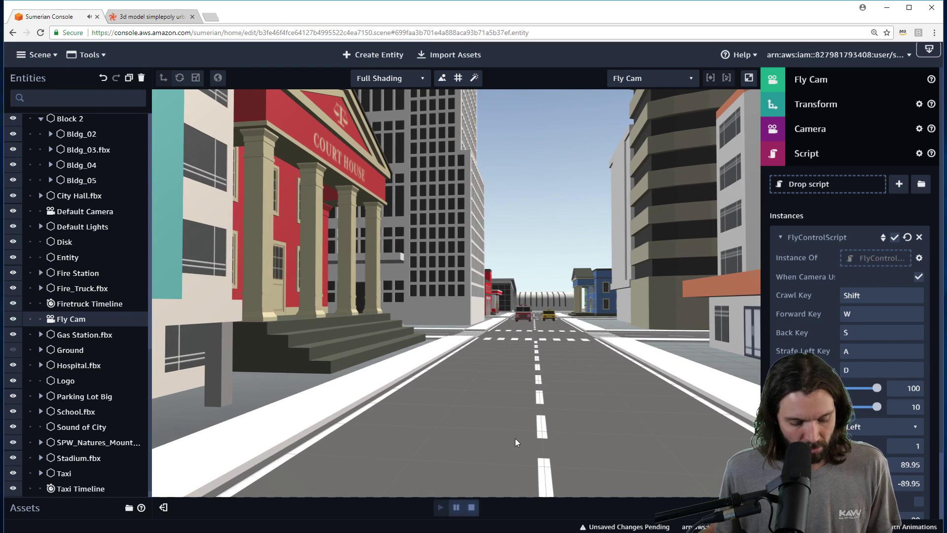
key("w")
key("w")
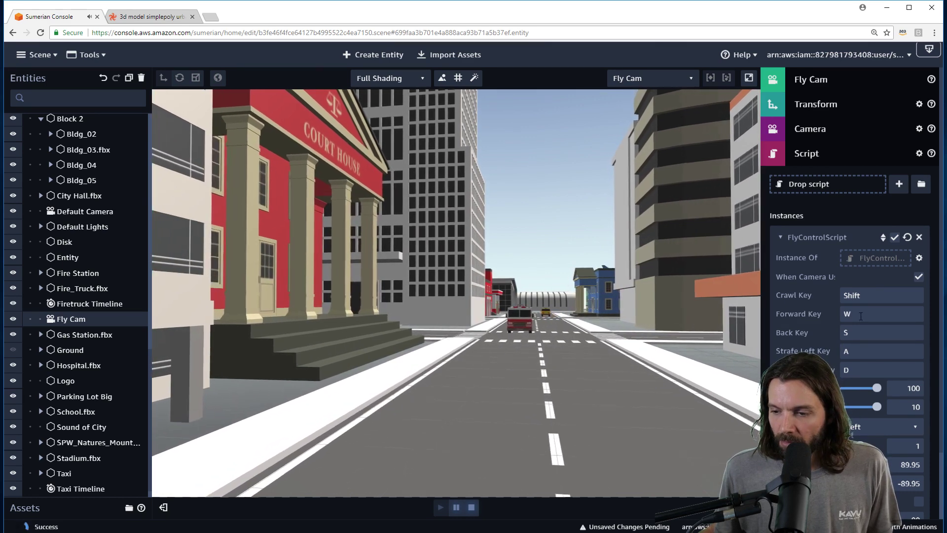
Try a Walk Speed of 200 during playback, and restart the scene to test flying forward
double_click(906, 388)
type("2")
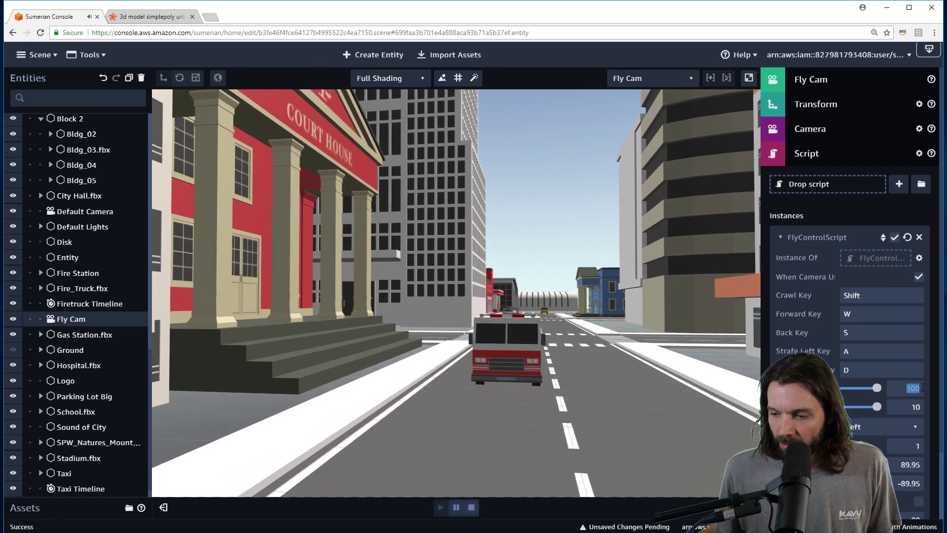
type("00")
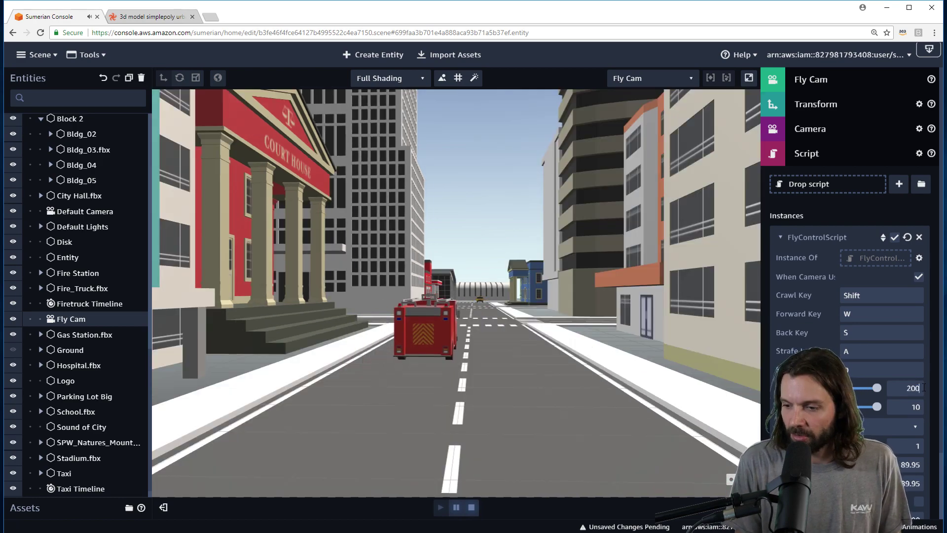
left_click(473, 507)
left_click(439, 507)
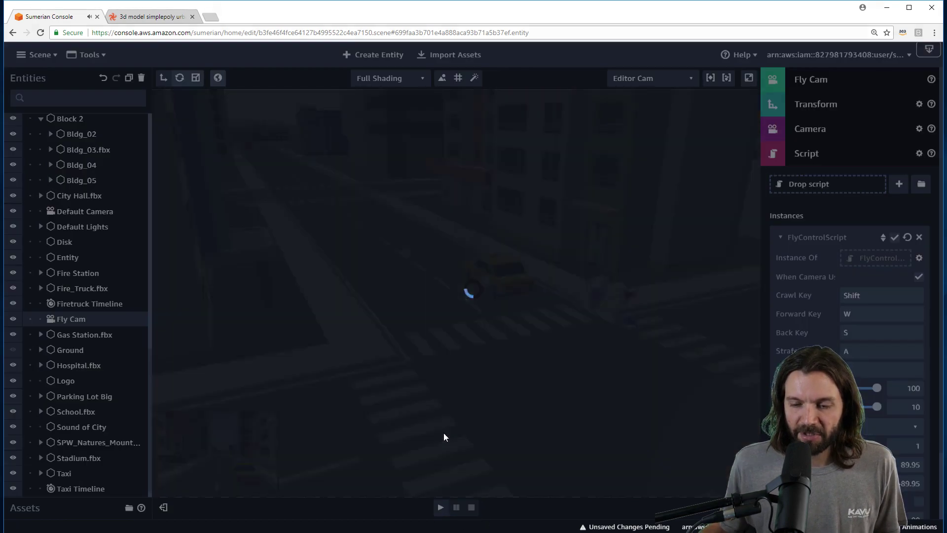
key("w")
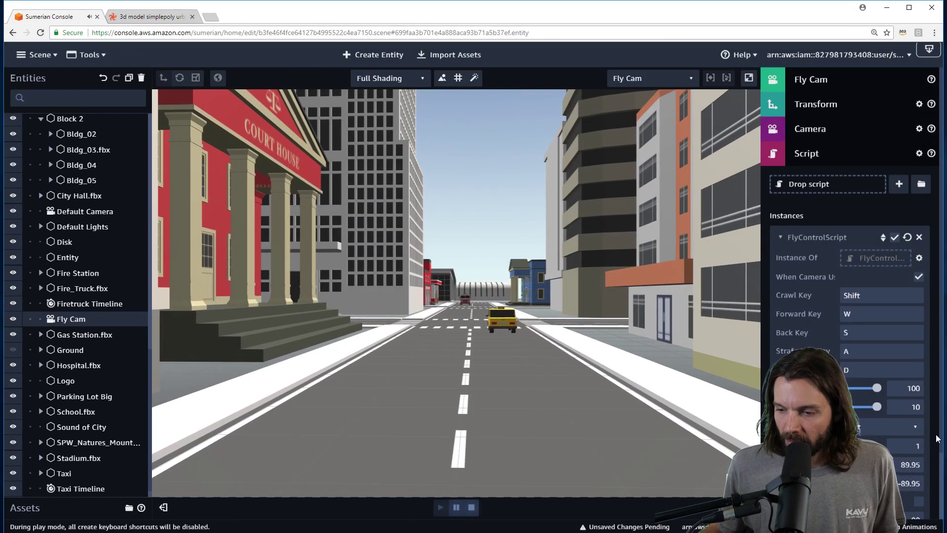
Try a Walk Speed of 330 during playback and 300 with playback stopped
type("33")
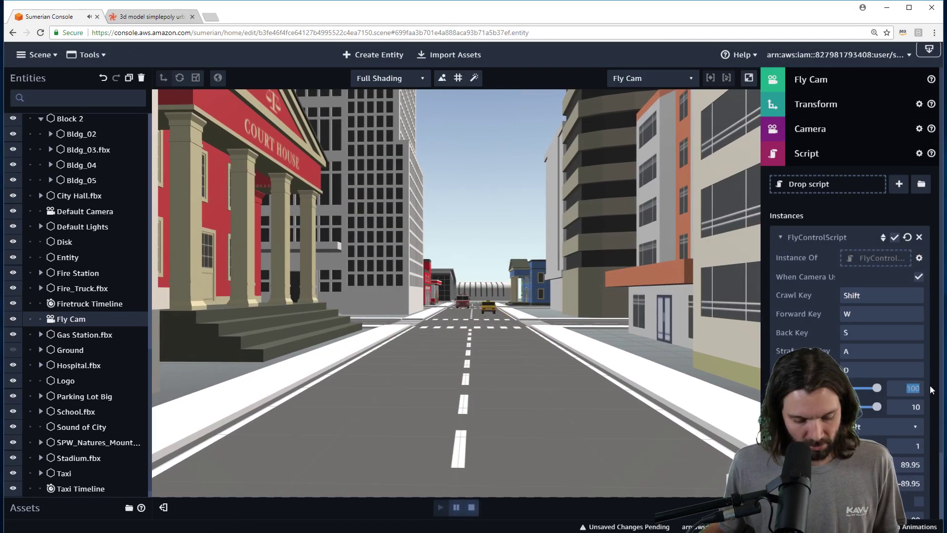
type("0")
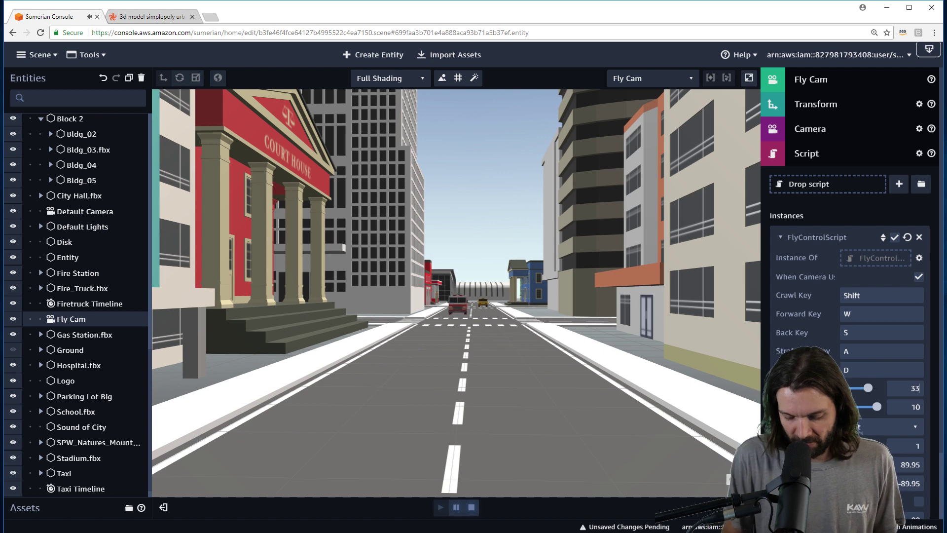
left_click(471, 508)
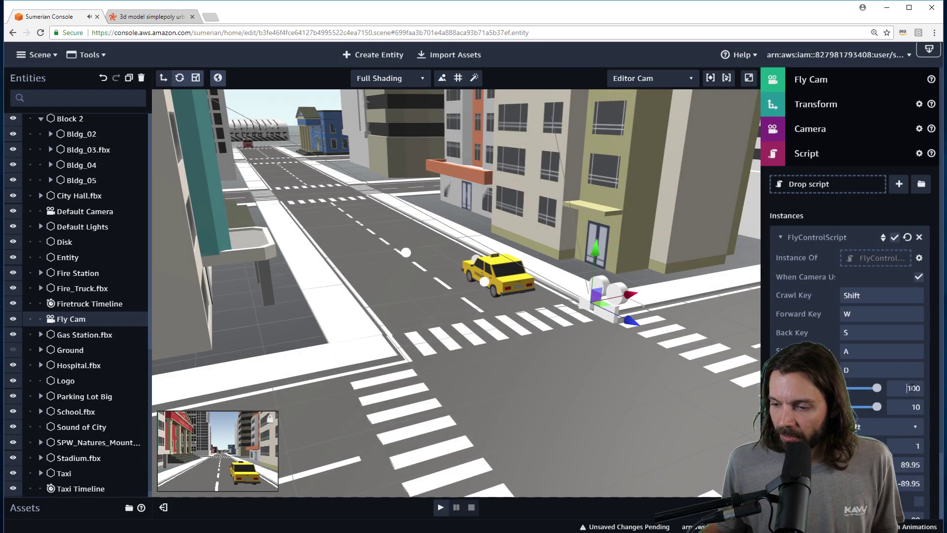
left_click_drag(906, 388, 934, 388)
type("300")
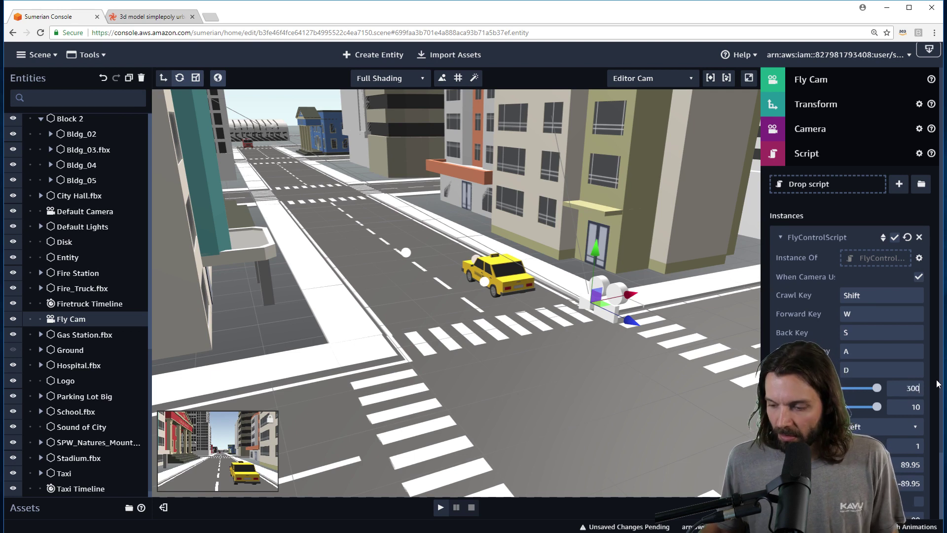
key("Return")
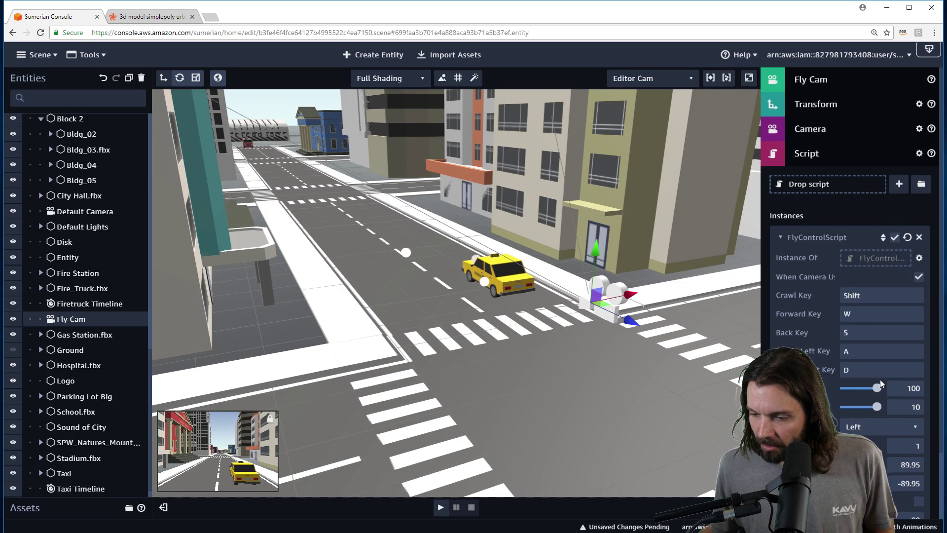
Review the FlyControlScript's parameters and widen the Fly Cam's settings area so their labels have more room
scroll(880, 380, "down", 1)
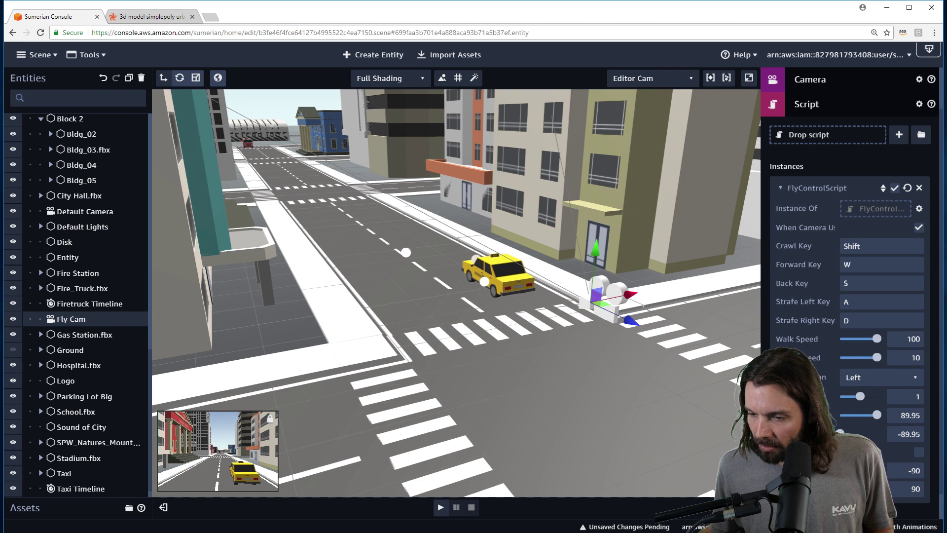
scroll(816, 354, "up", 1)
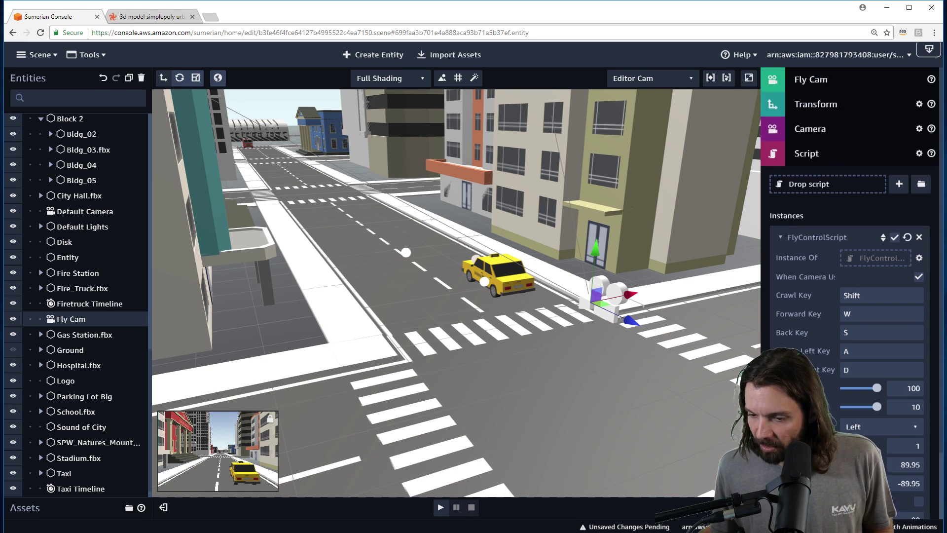
left_click_drag(756, 388, 732, 388)
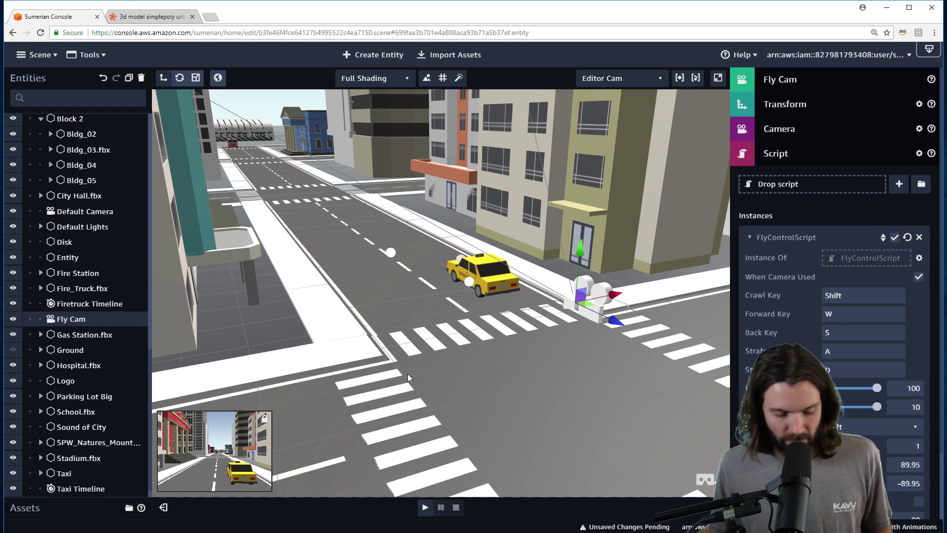
Play the scene and fly the camera forward along the street toward the first crosswalk
left_click(425, 508)
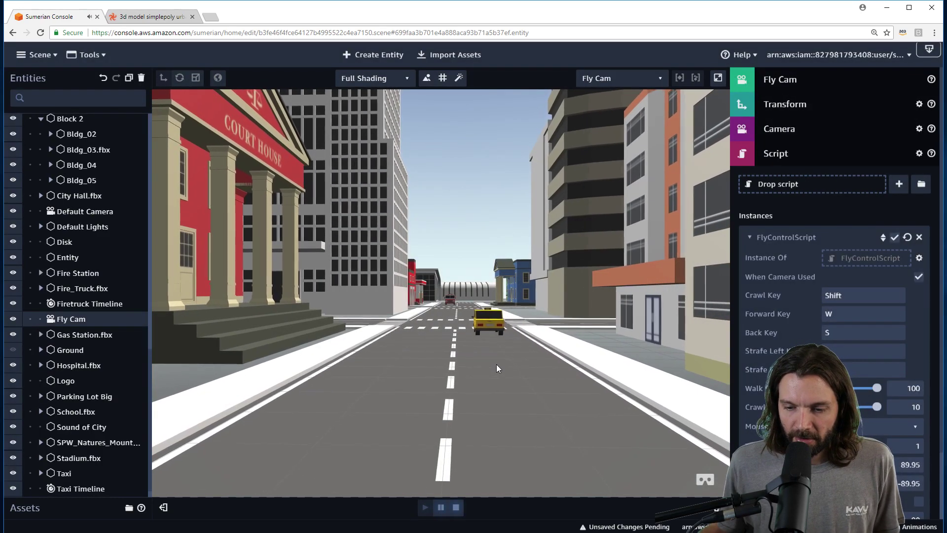
mouse_move(434, 381)
left_mouse_down()
mouse_move(520, 339)
mouse_move(446, 400)
mouse_move(422, 371)
mouse_move(423, 389)
mouse_move(431, 388)
left_mouse_up()
key("w")
key("w")
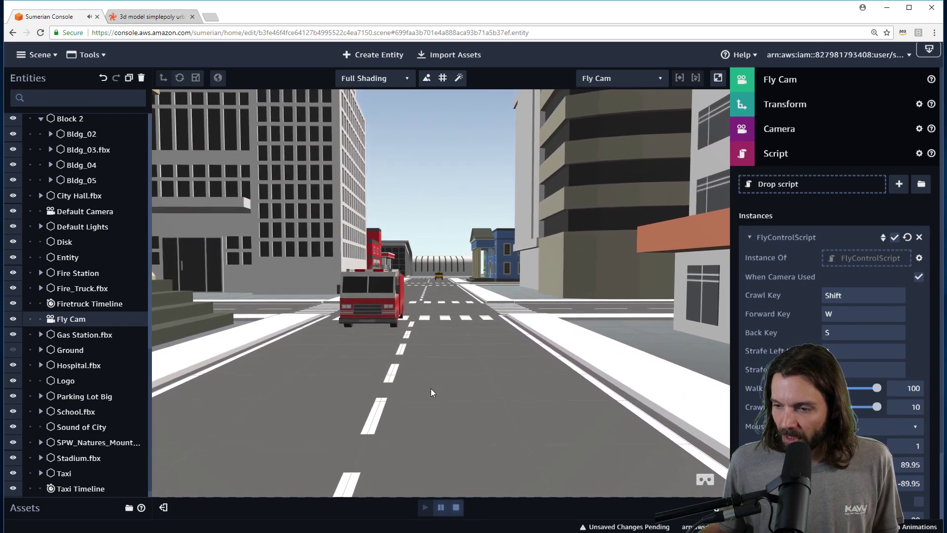
key("w")
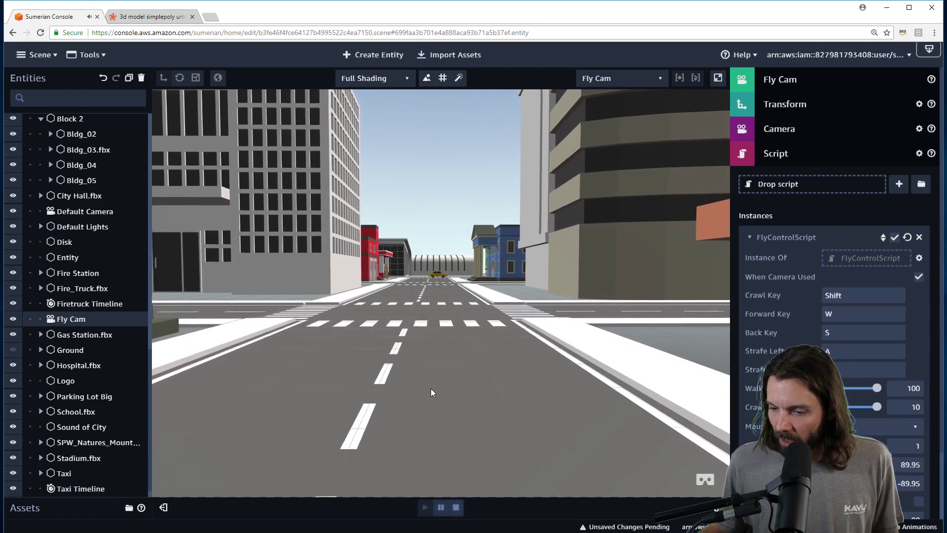
key("w")
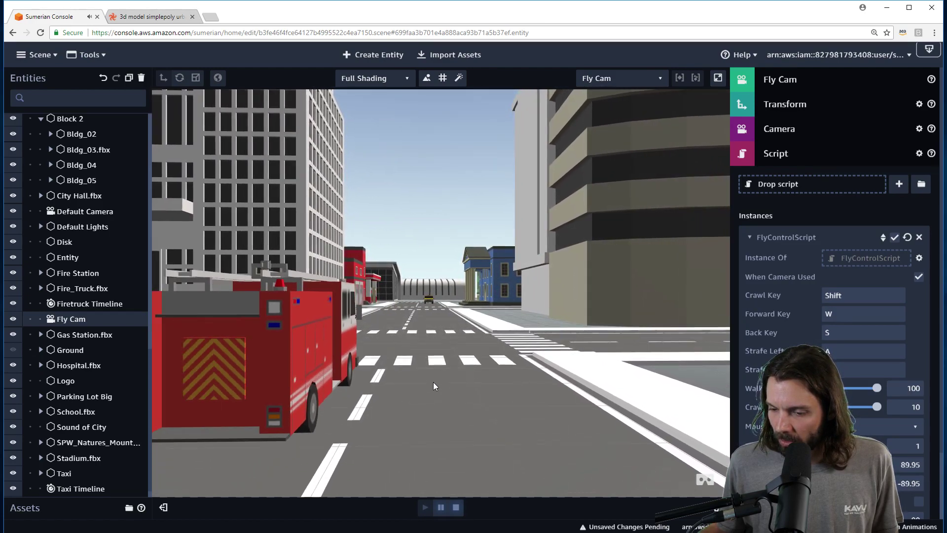
key("w")
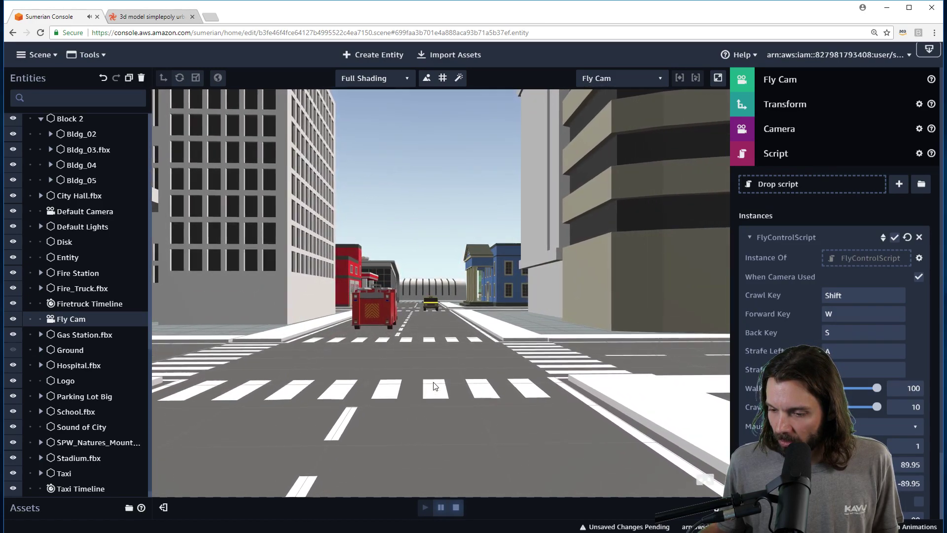
Set the FlyControlScript's Turn Speed to 6.3 and test turning and flying the camera through the intersection
left_click_drag(430, 383, 335, 388)
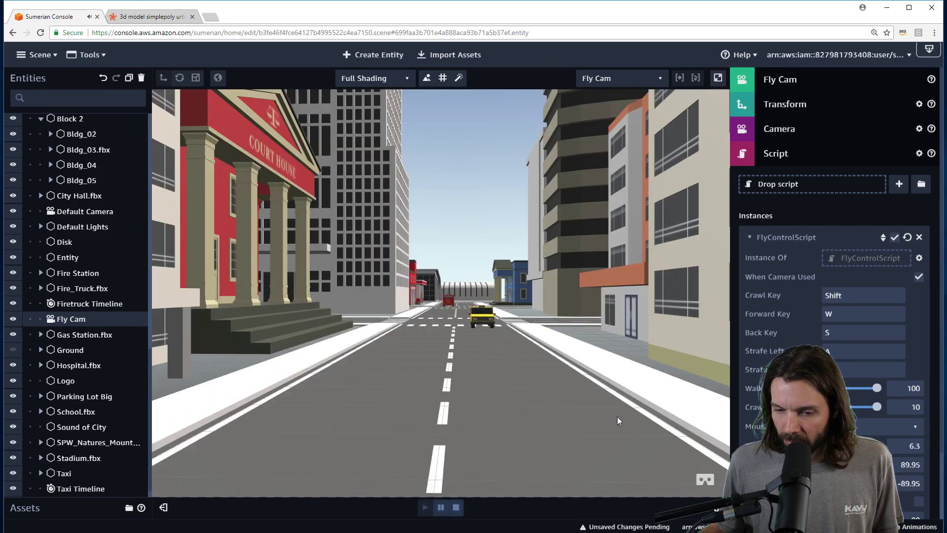
key("w")
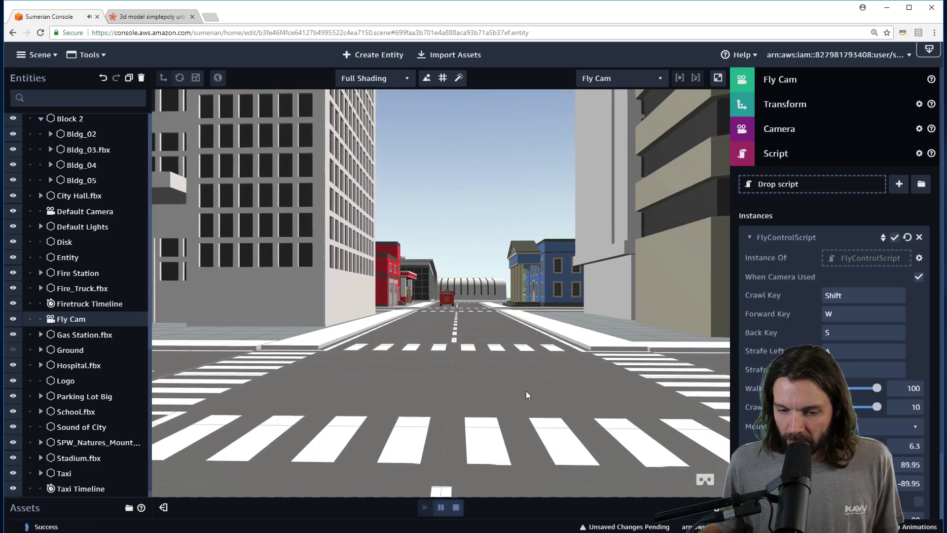
left_click_drag(526, 391, 417, 371)
key("s")
left_click_drag(478, 366, 691, 377)
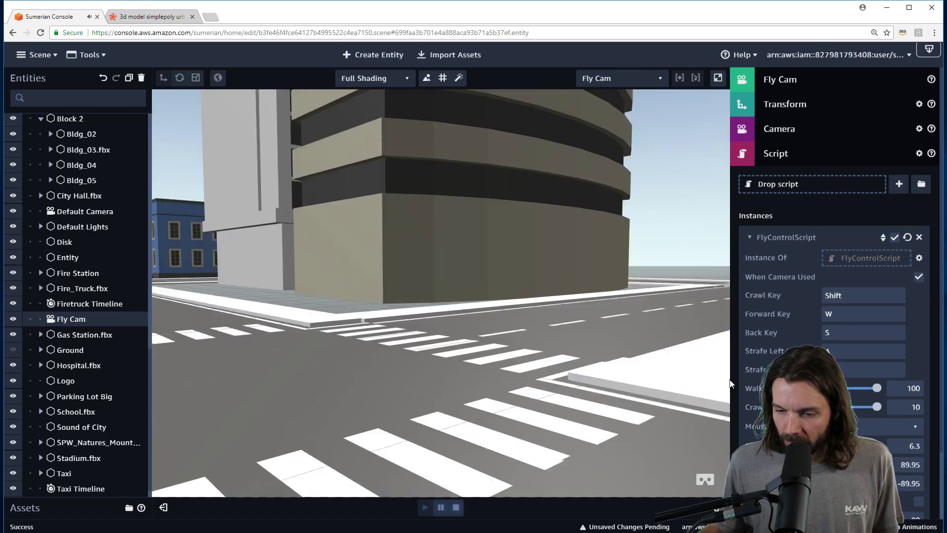
left_click_drag(525, 377, 419, 374)
key("w")
key("w")
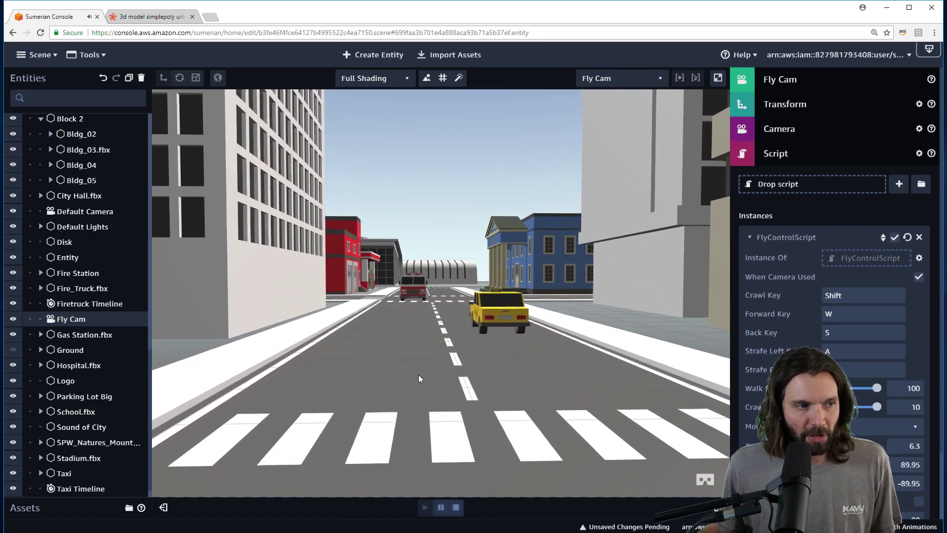
Fly the camera around the city toward the train station and look back over the intersection
left_click_drag(418, 375, 596, 331)
key("w")
key("w")
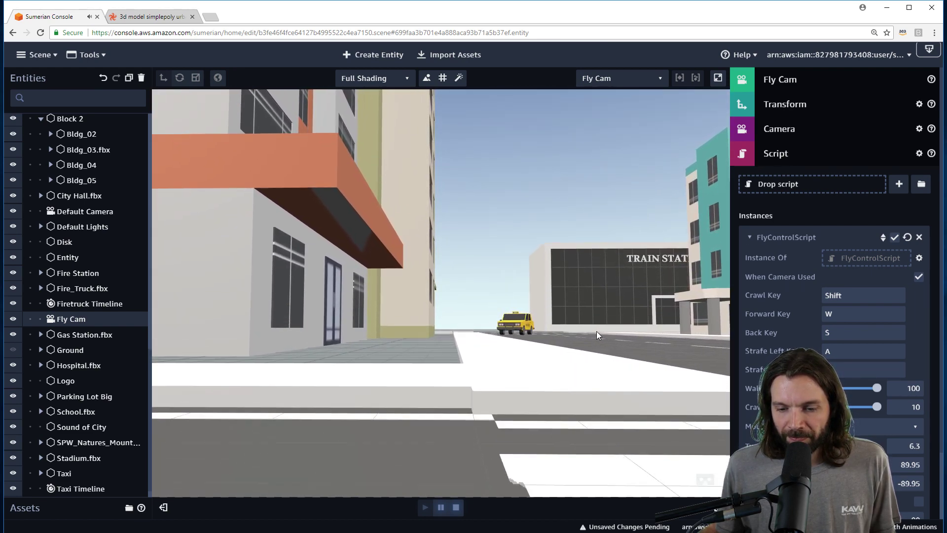
left_click_drag(597, 330, 671, 288)
left_click_drag(438, 321, 530, 363)
key("w")
key("s")
key("s")
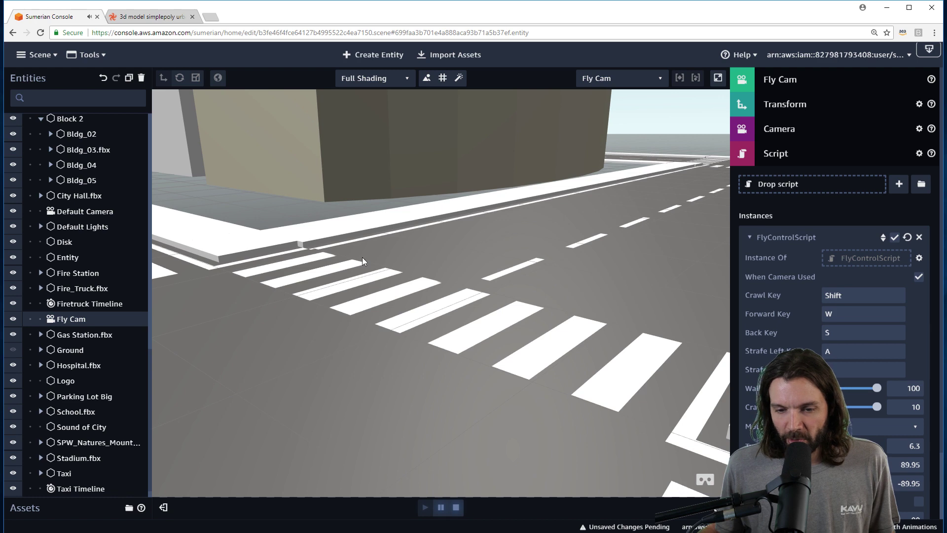
Open the Firetruck Timeline's keyframes in an enlarged timeline and add a new event channel
key("s")
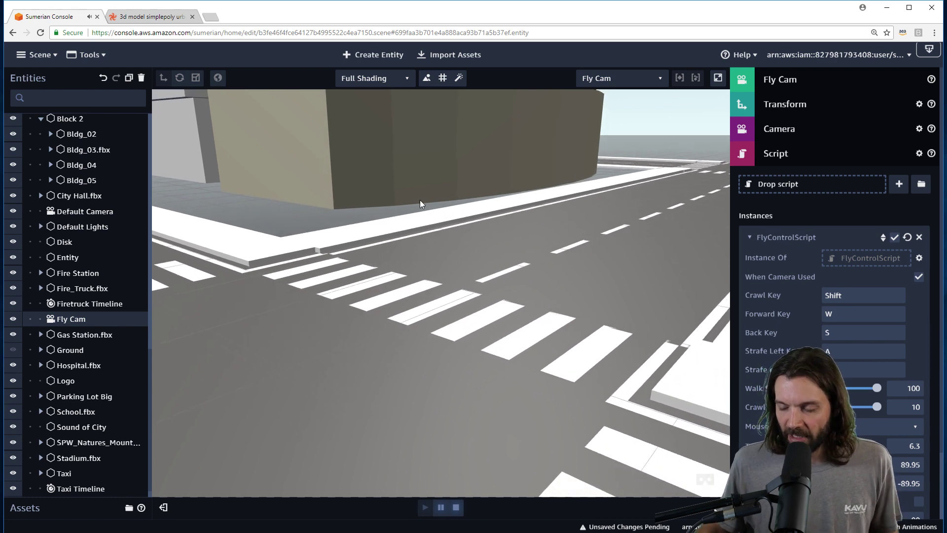
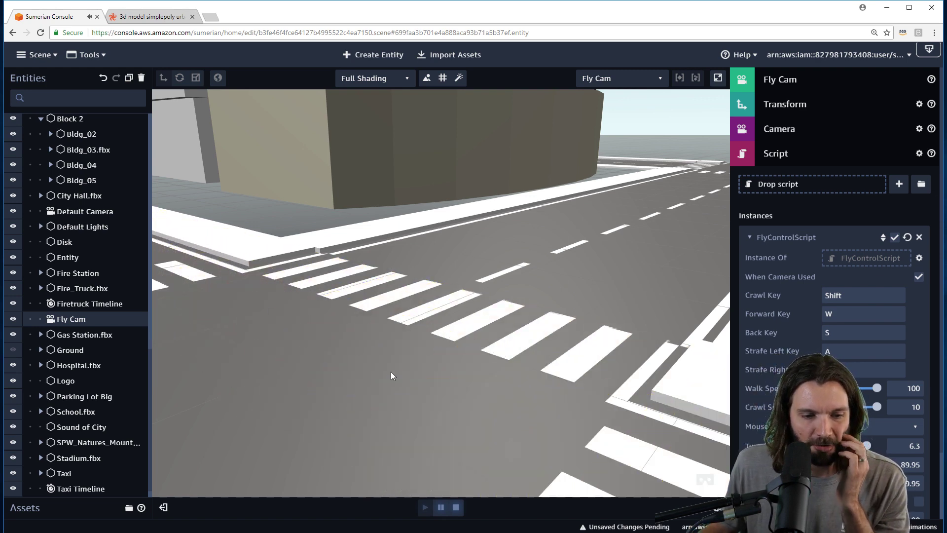
left_click(99, 305)
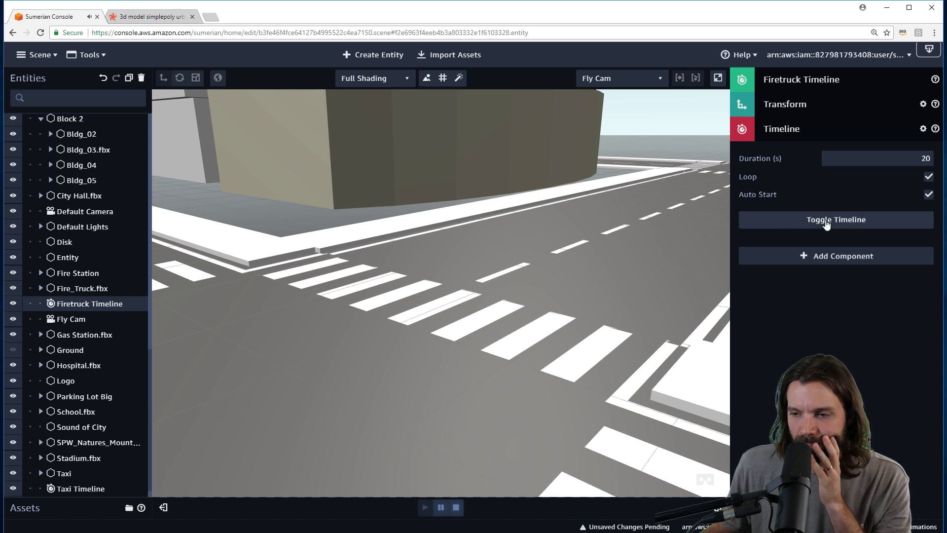
left_click(872, 223)
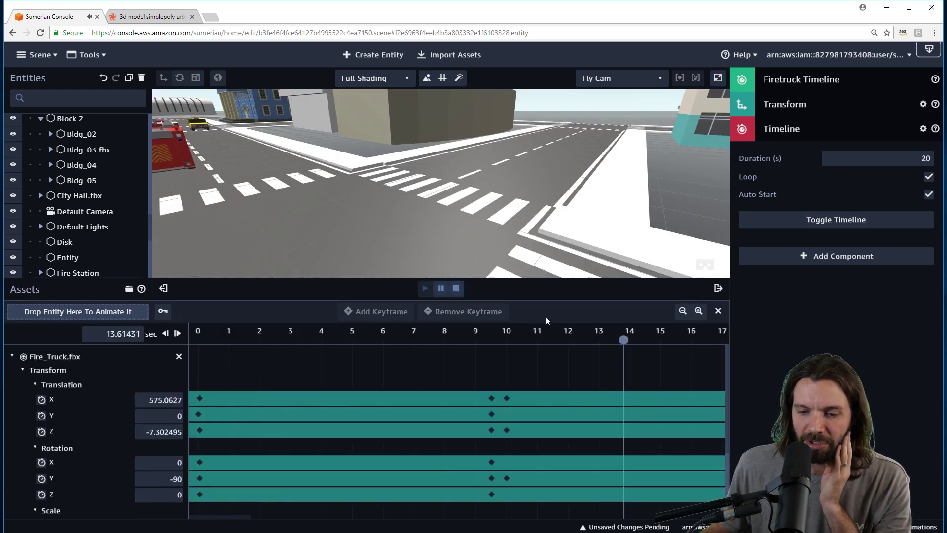
left_click_drag(553, 280, 565, 189)
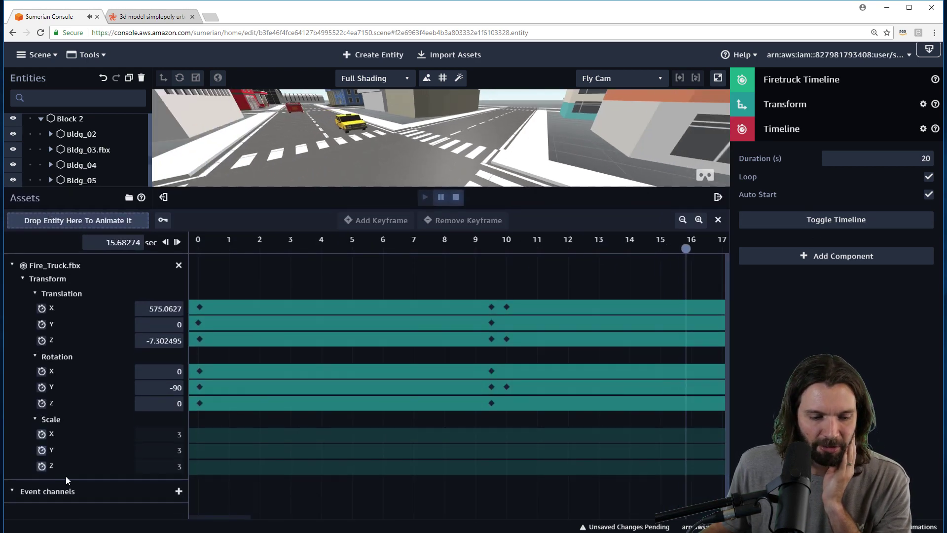
left_click(178, 491)
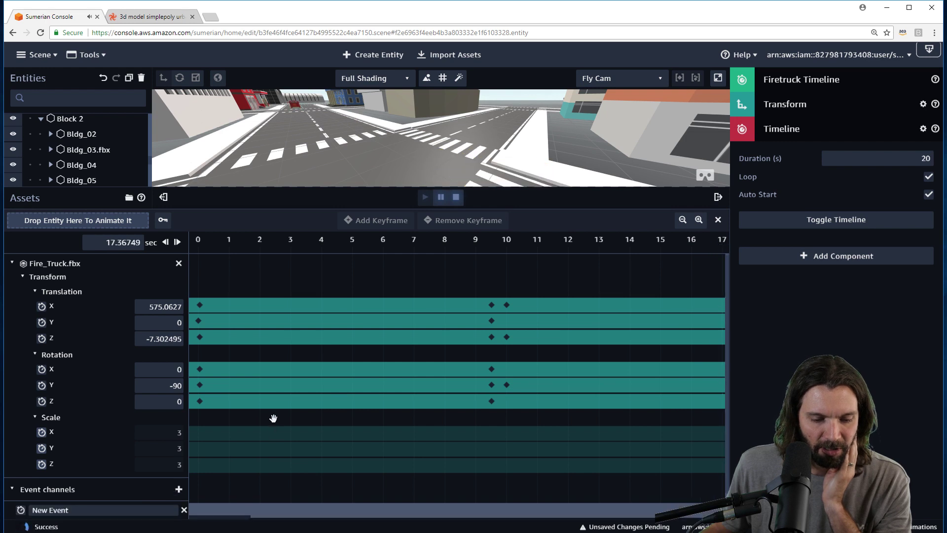
scroll(273, 419, "down", 1)
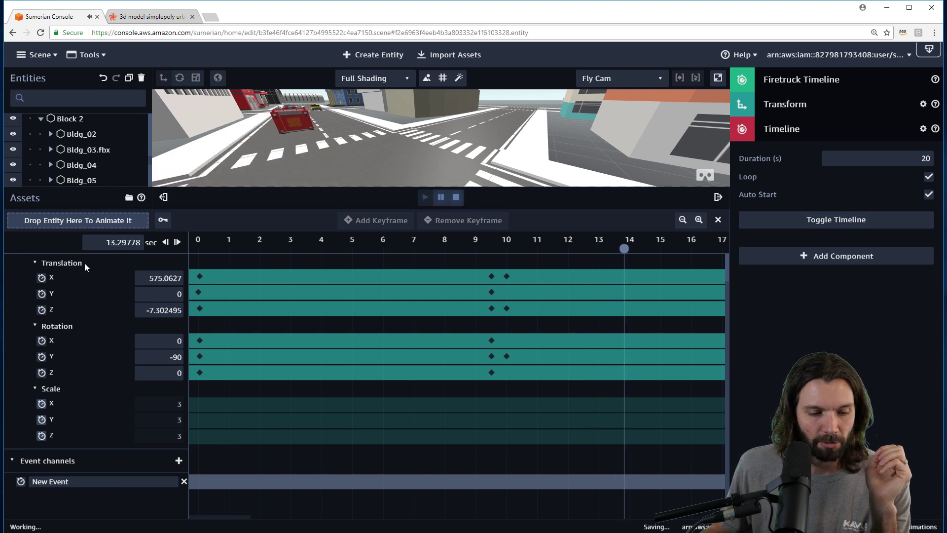
Stop the scene and add a State Machine component with a new behavior to the Fire Station entity
left_click(455, 197)
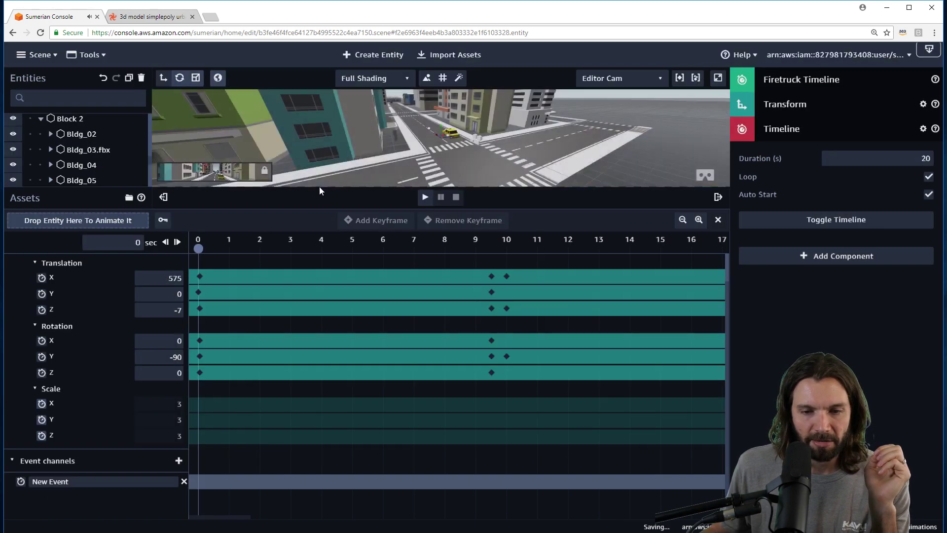
left_click_drag(312, 208, 312, 379)
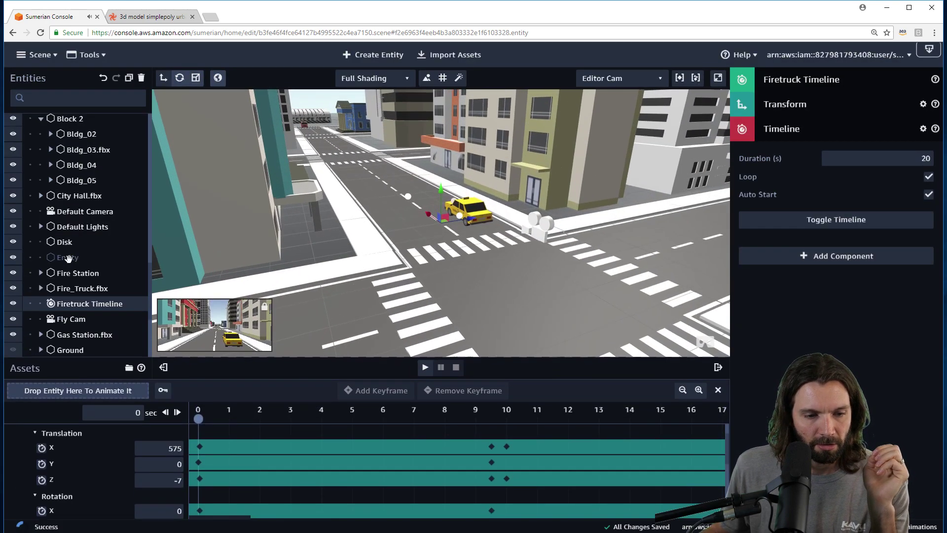
left_click(69, 273)
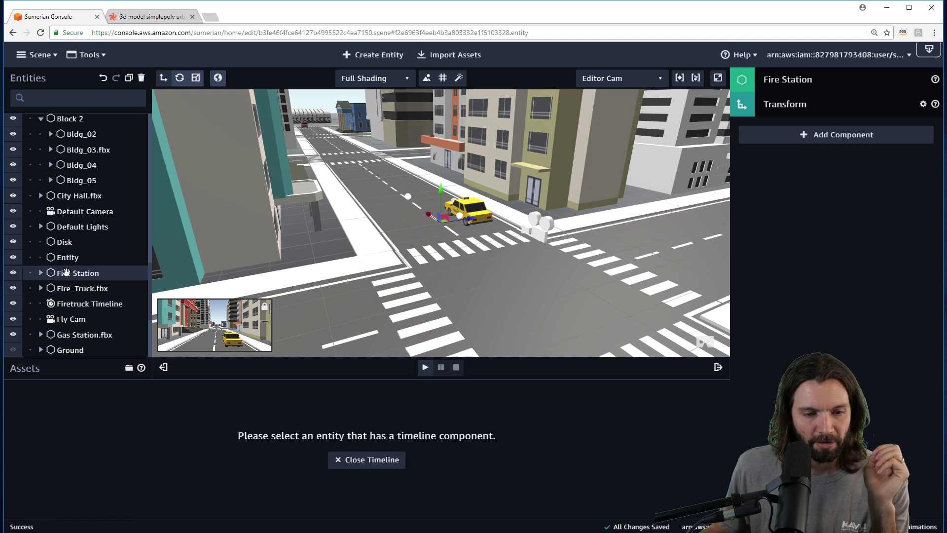
left_click(834, 142)
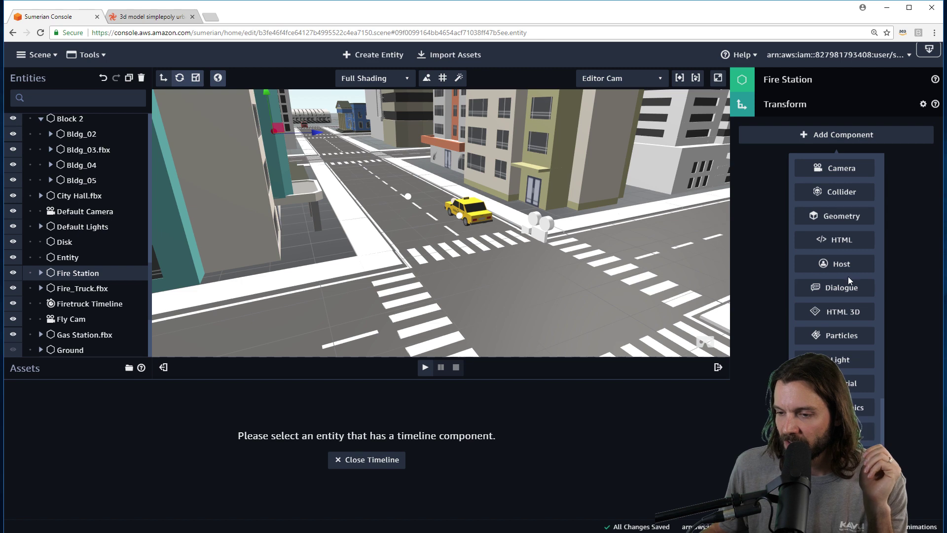
scroll(852, 334, "down", 2)
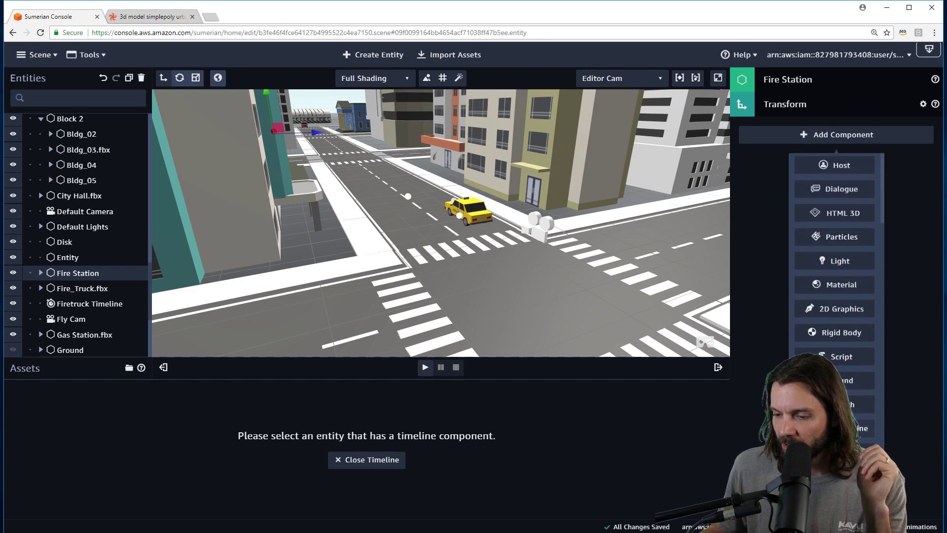
left_click(842, 428)
left_click(921, 158)
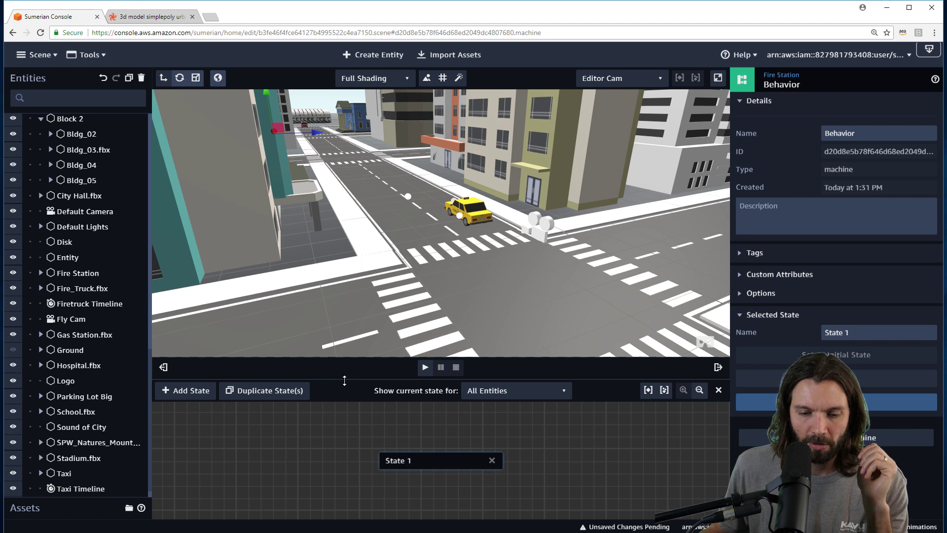
Search the actions available for the behavior's State 1 for "part" and close the list without adding one
left_click_drag(345, 381, 345, 294)
triple_click(838, 333)
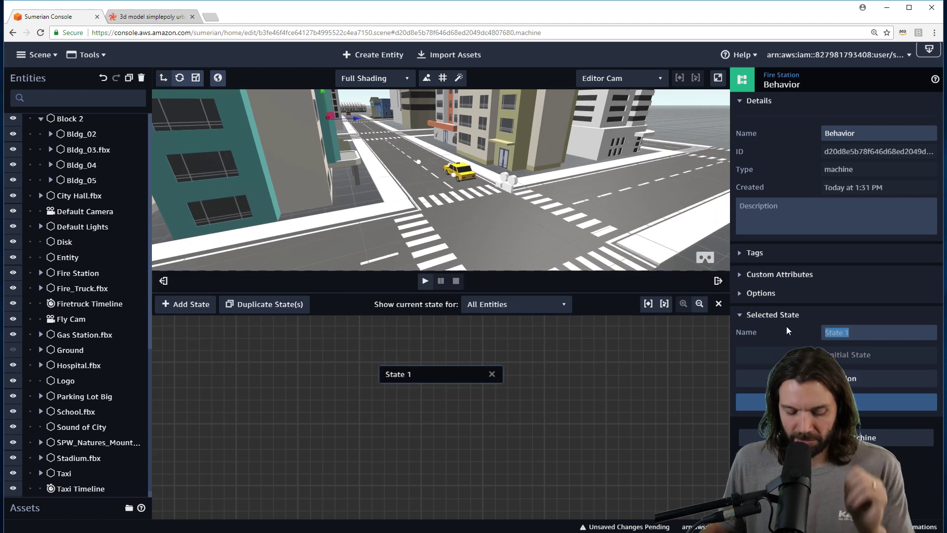
left_click(789, 400)
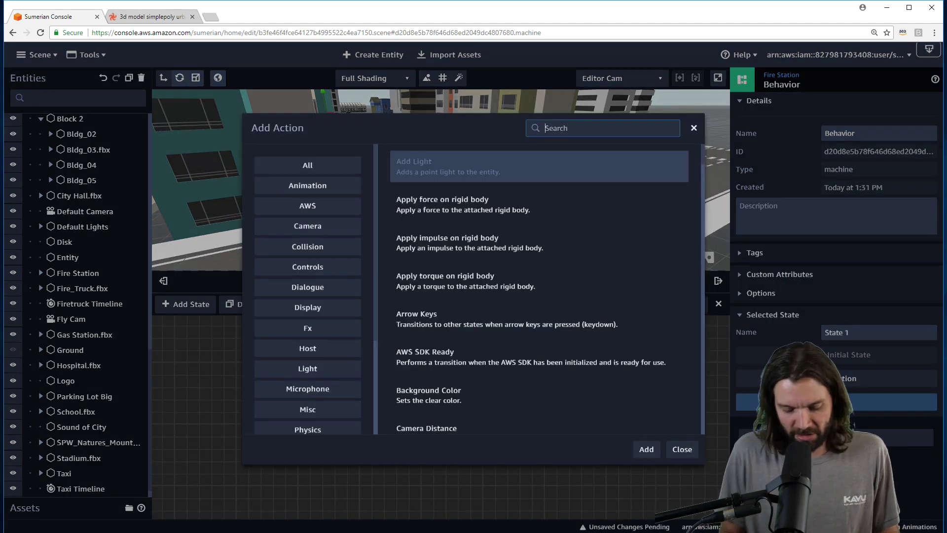
type("part")
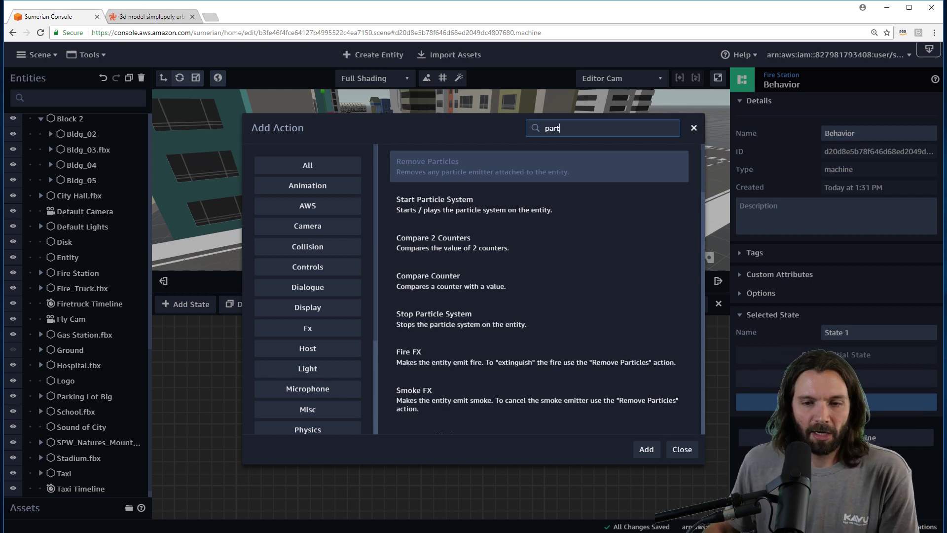
left_click(683, 449)
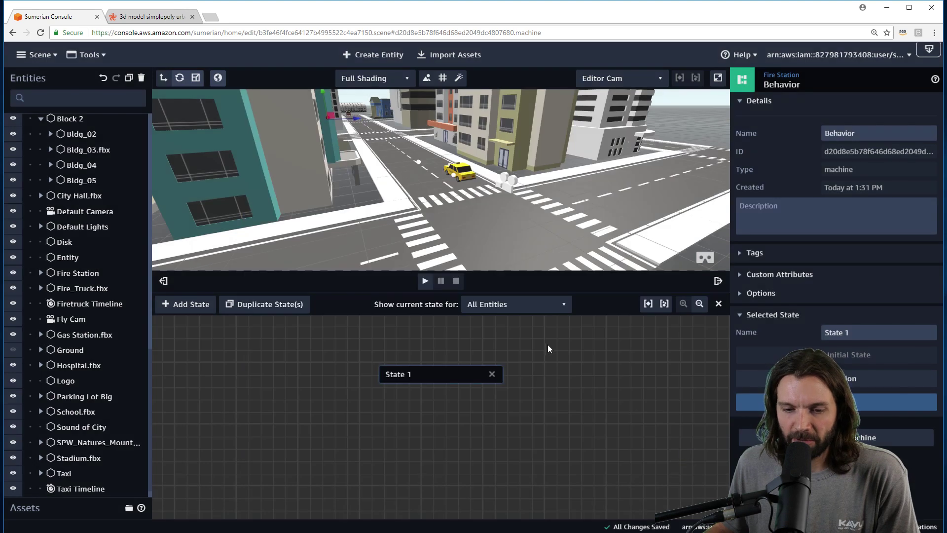
left_click_drag(587, 273, 598, 328)
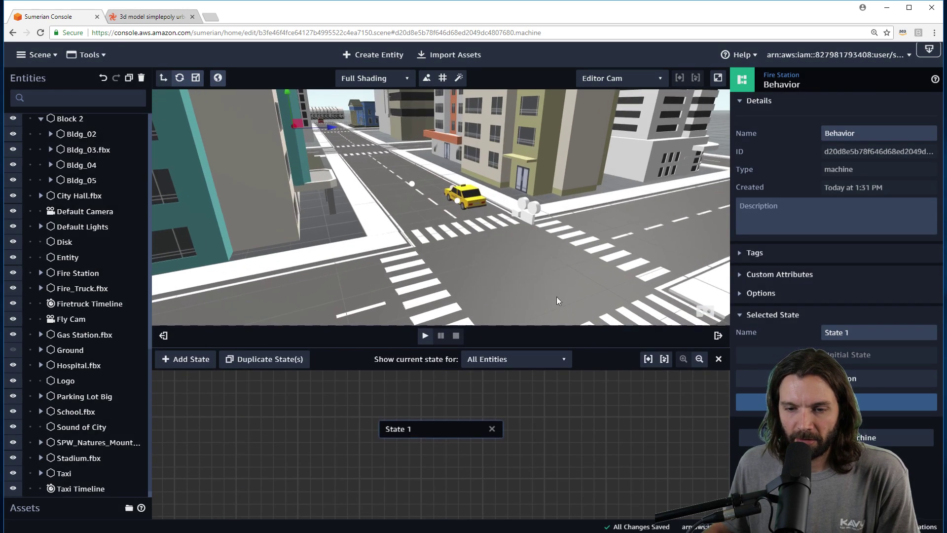
Create an empty entity, name it fire, and nest it under Fire Station
left_click(395, 55)
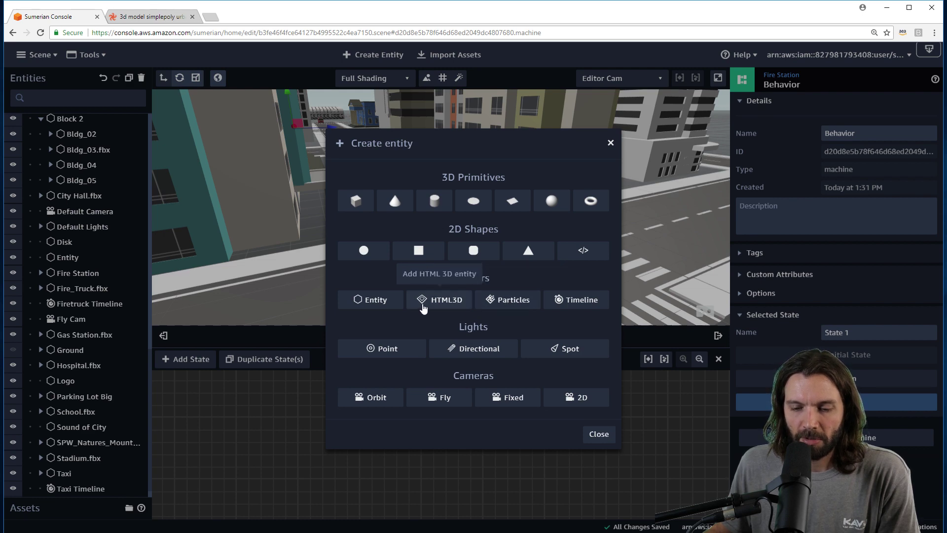
left_click(365, 301)
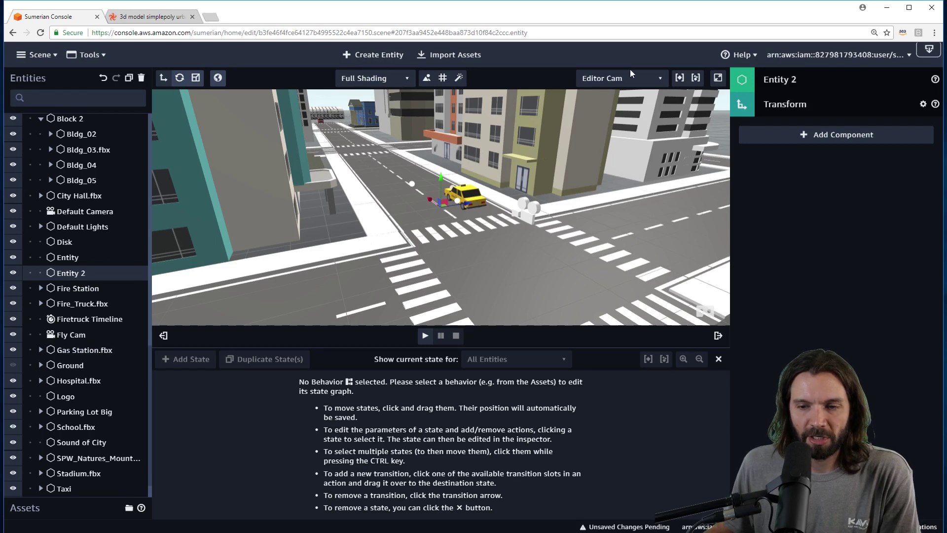
left_click(790, 79)
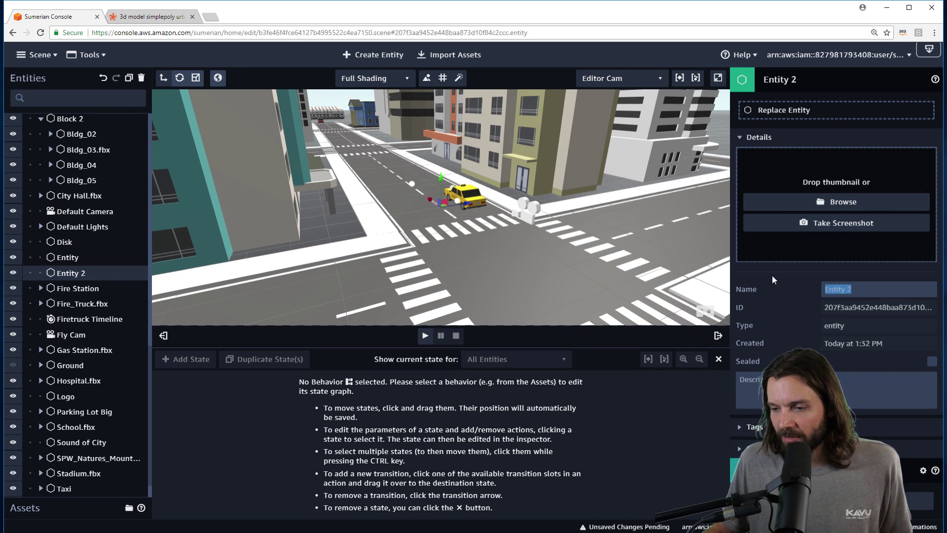
type("fire")
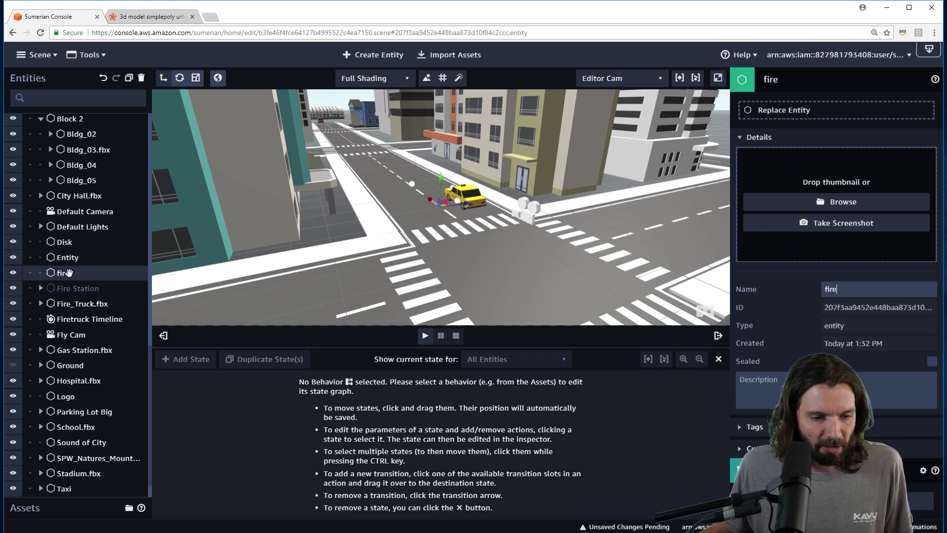
mouse_move(67, 273)
left_mouse_down()
mouse_move(68, 303)
mouse_move(67, 286)
left_mouse_up()
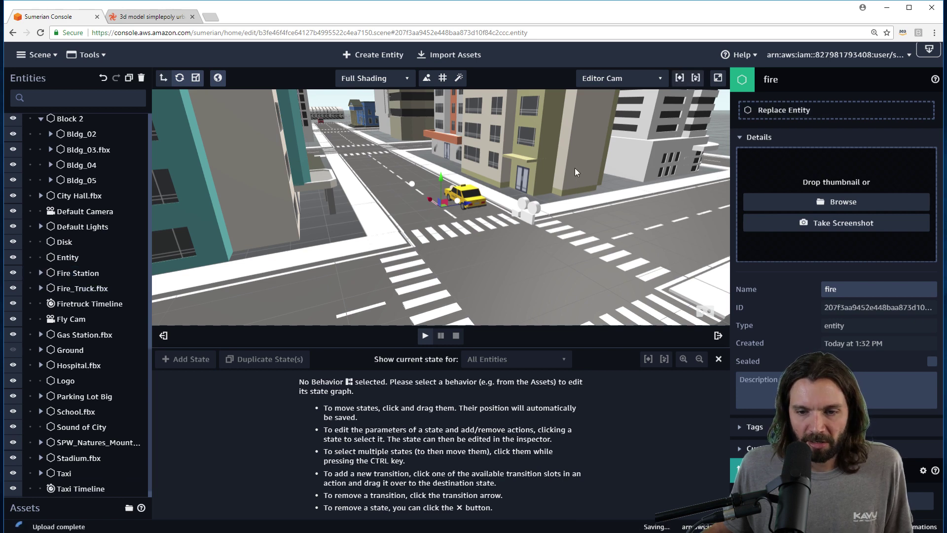
Move the fire entity along the street to the fire truck at the far intersection
right_click_drag(575, 167, 478, 209)
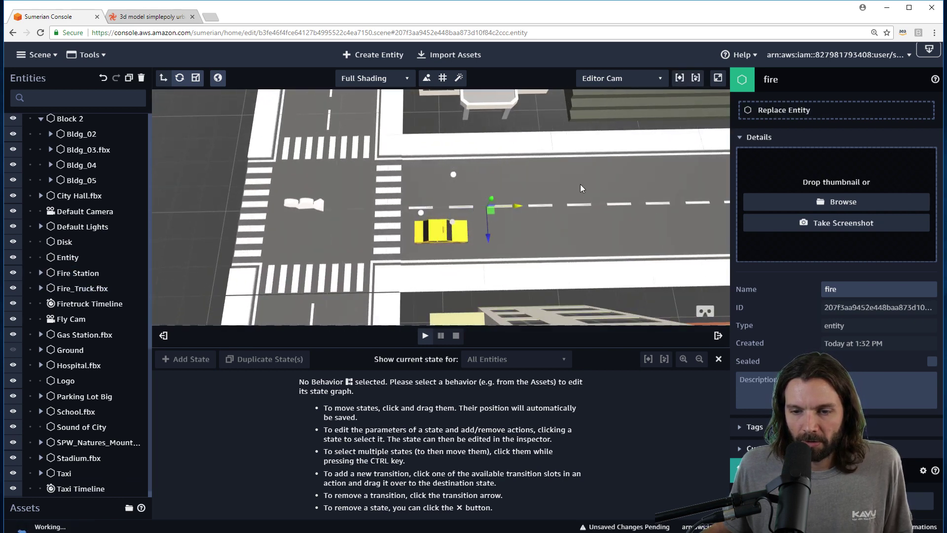
scroll(662, 230, "down", 10)
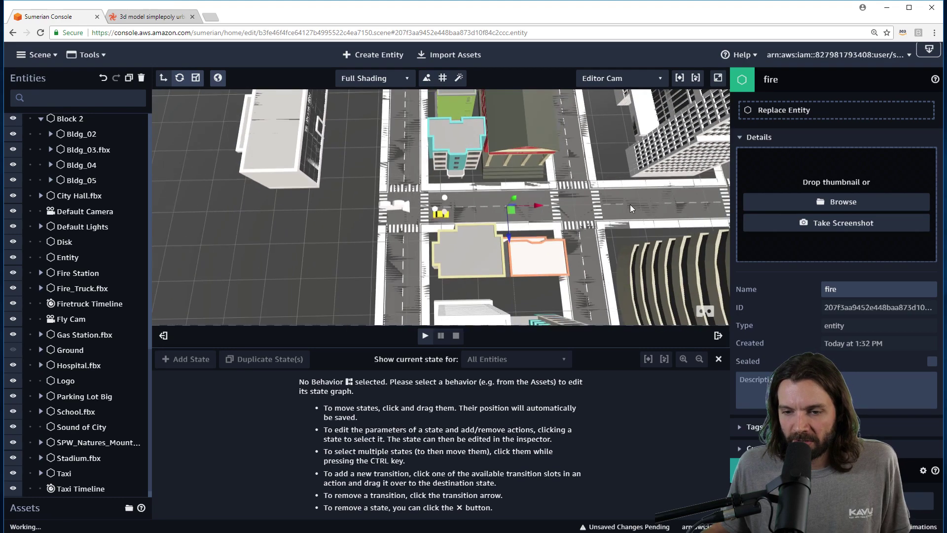
middle_click_drag(608, 223, 337, 229)
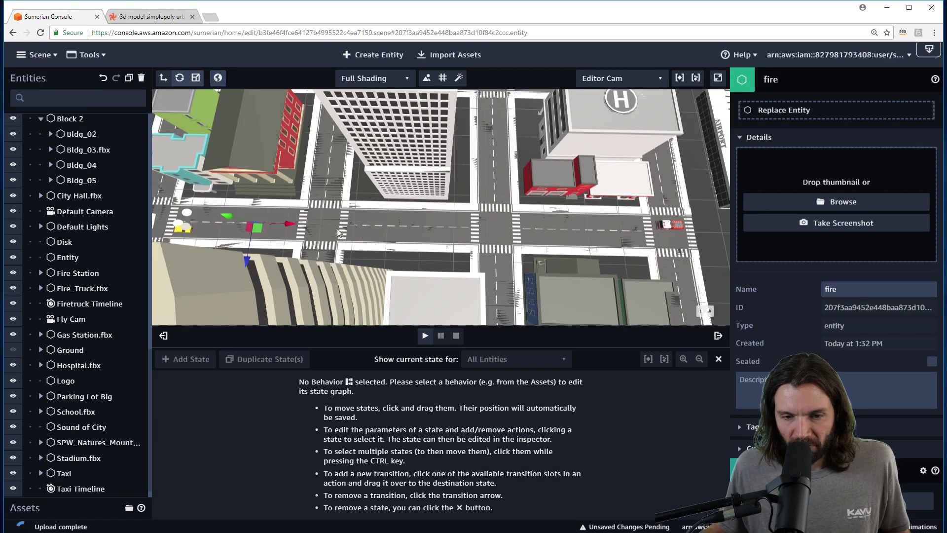
left_click_drag(285, 219, 700, 229)
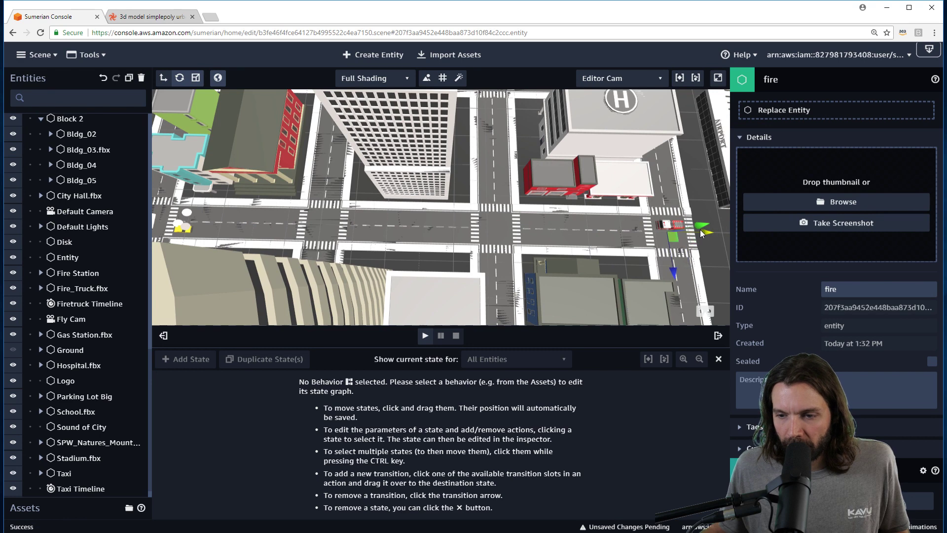
left_click_drag(677, 274, 675, 262)
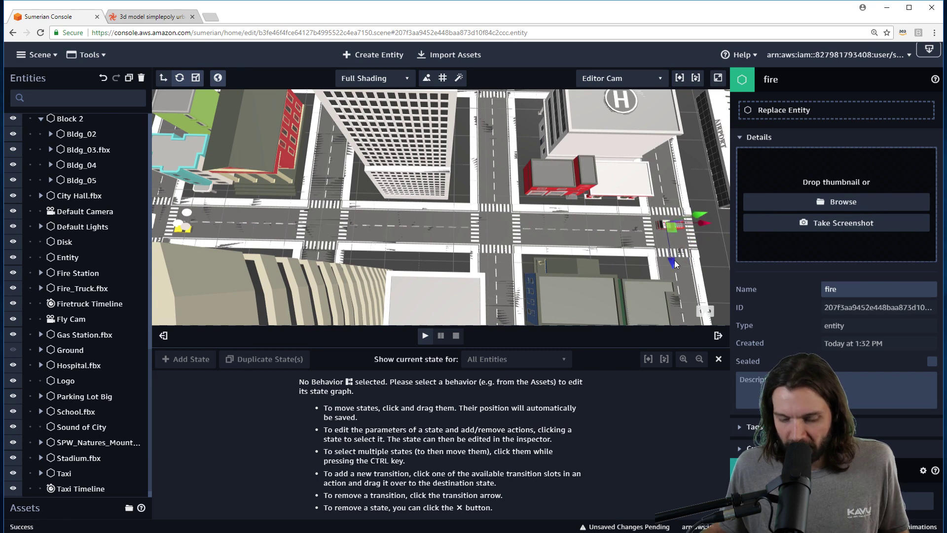
Frame the fire truck up close, try to raise it slightly, and undo that move
double_click(89, 288)
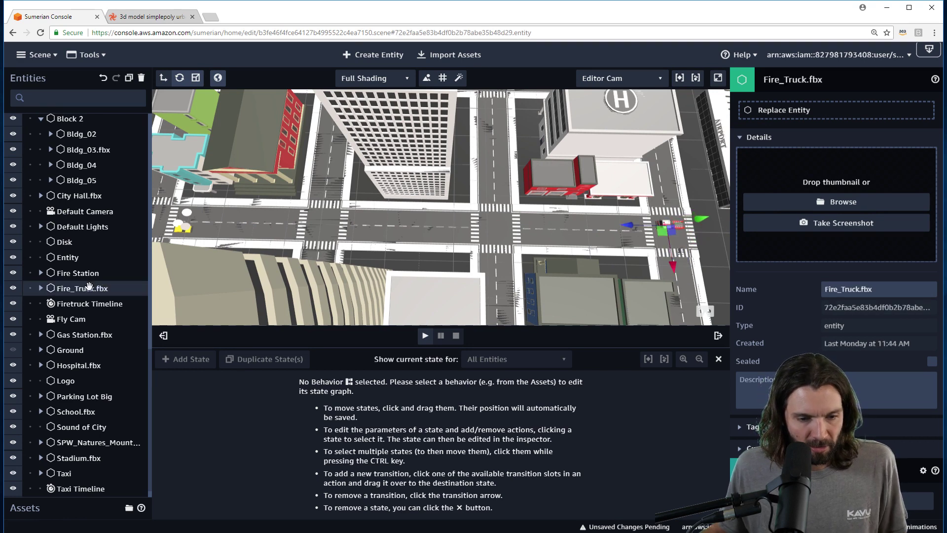
left_click_drag(491, 241, 465, 109)
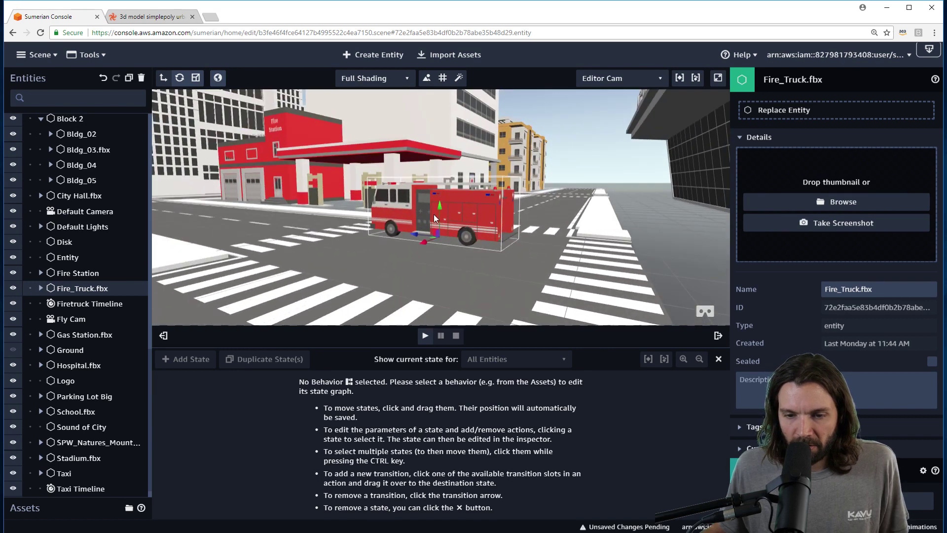
left_click_drag(438, 204, 441, 202)
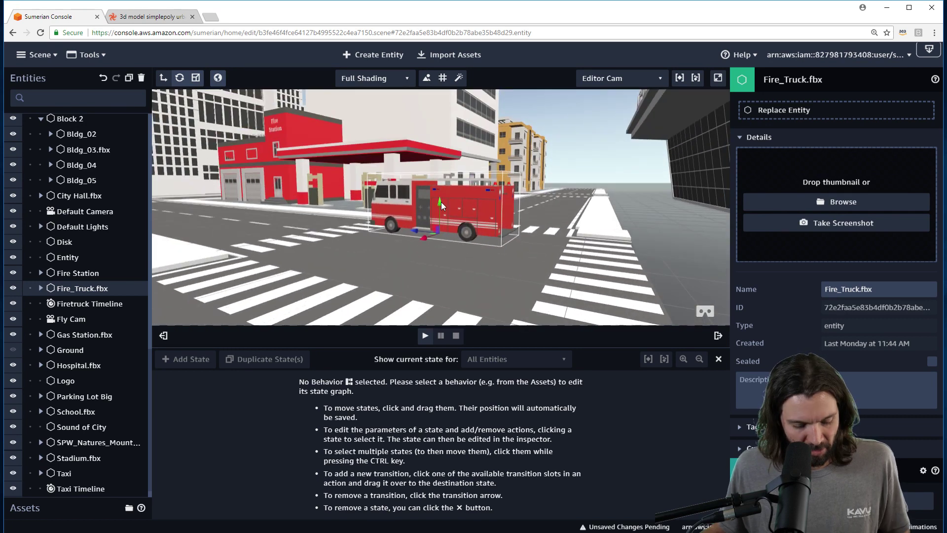
key("ctrl+z")
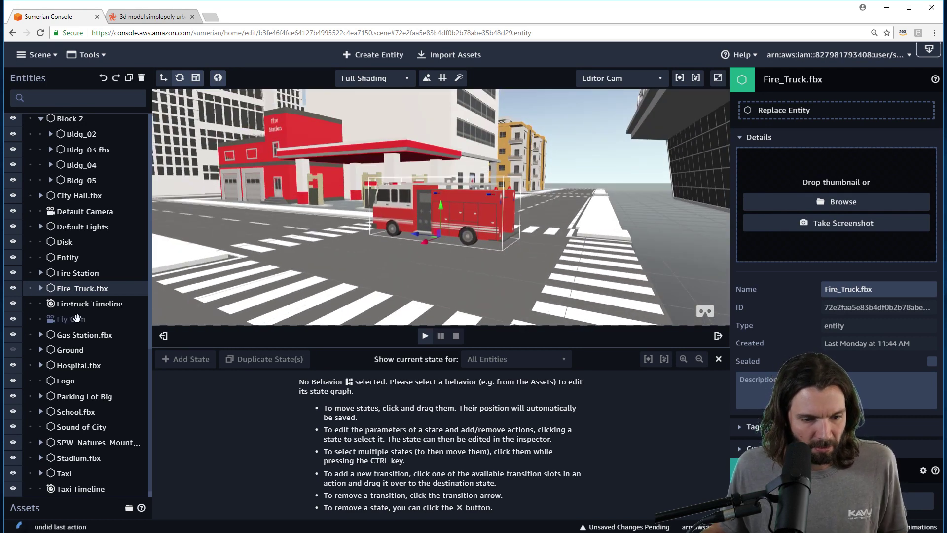
Filter the entity list for "fire", move the fire entity out of Fire Station to the scene's top level, and clear the filter
left_click(75, 257)
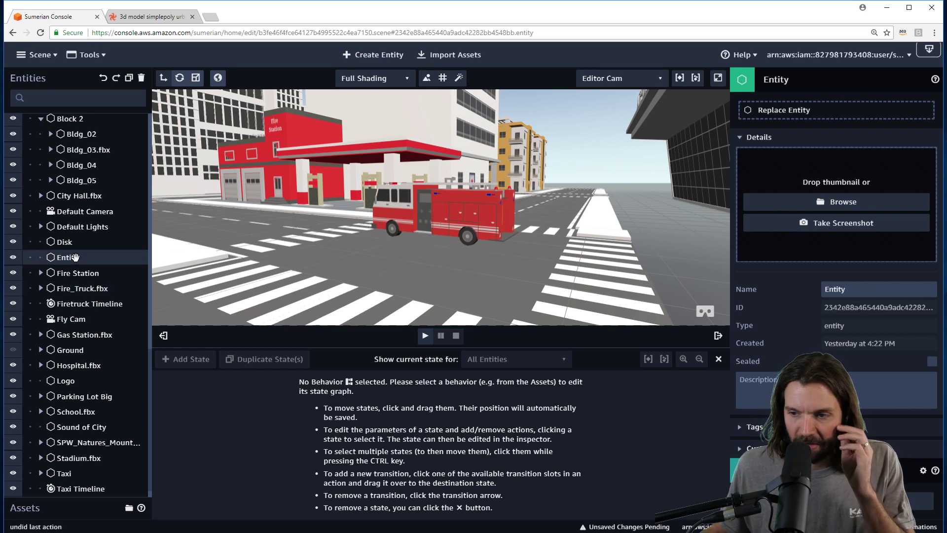
left_click_drag(74, 256, 76, 266)
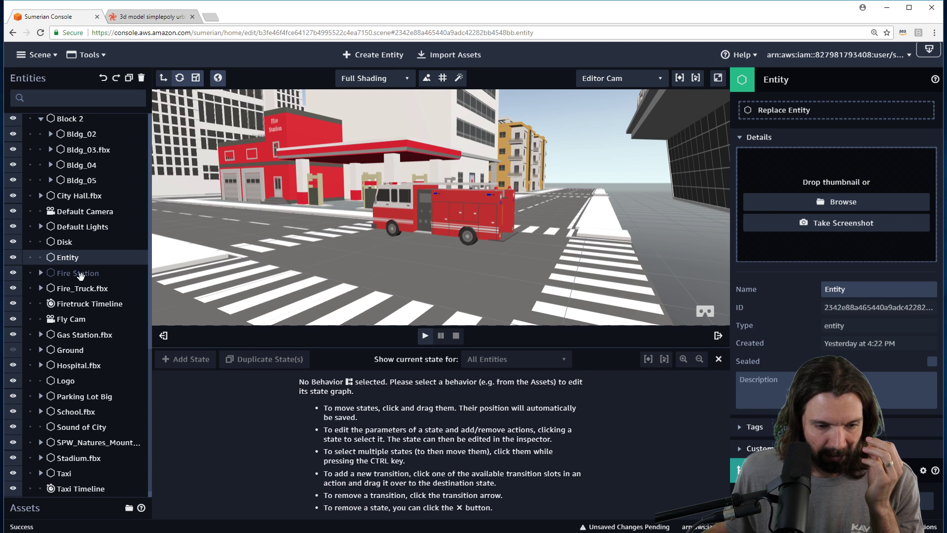
left_click_drag(81, 275, 80, 305)
left_click_drag(79, 270, 98, 151)
left_click(86, 94)
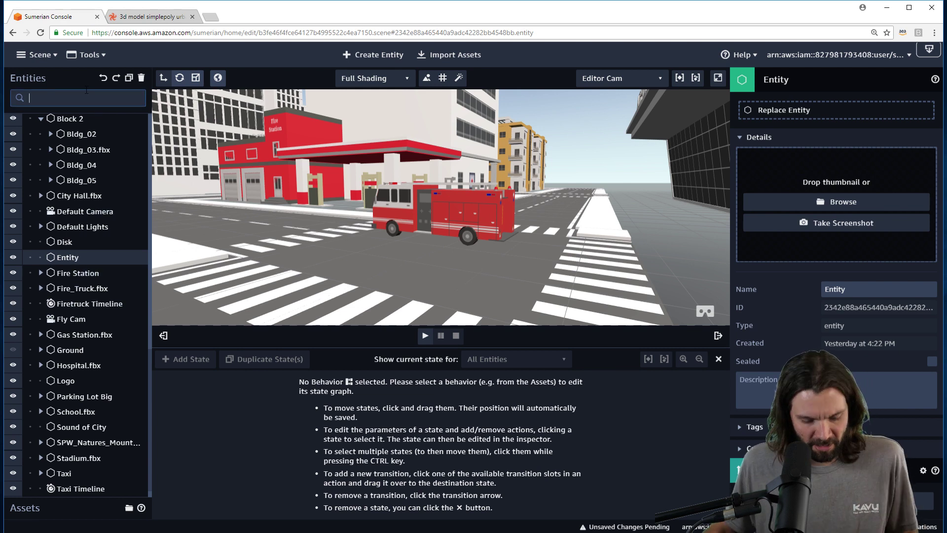
type("fire")
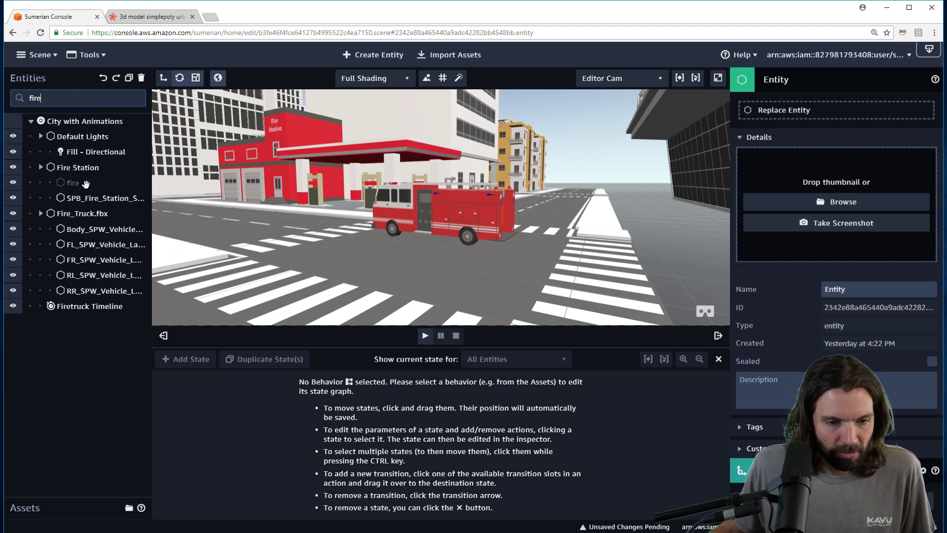
left_click_drag(74, 182, 62, 122)
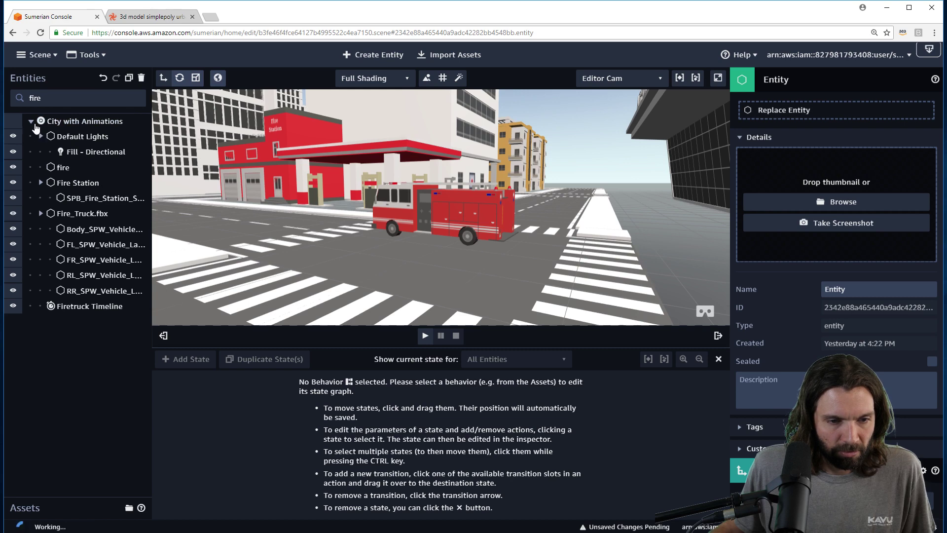
left_click_drag(54, 99, 14, 101)
key("BackSpace")
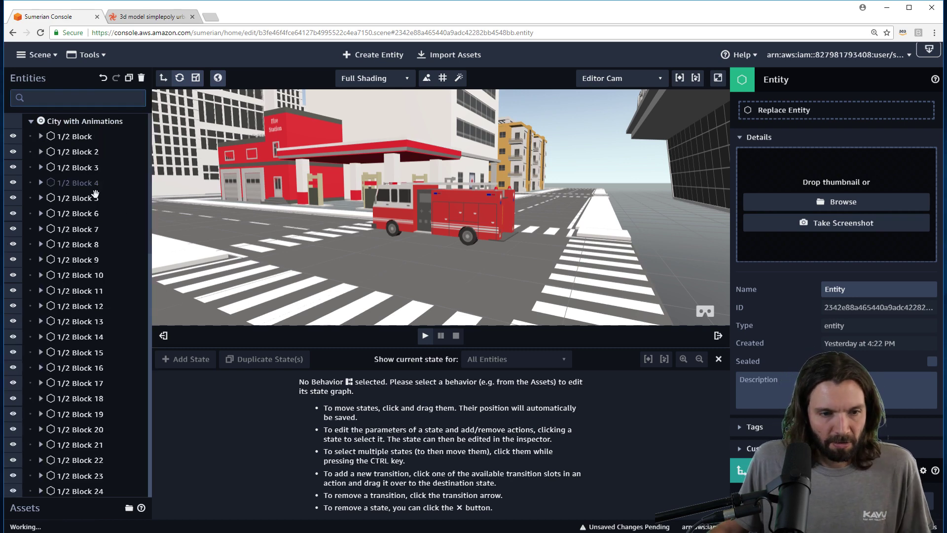
Raise the fire entity slightly, shift it to the fire truck's rear, and center it across the truck's width
scroll(82, 239, "down", 4)
scroll(82, 240, "down", 5)
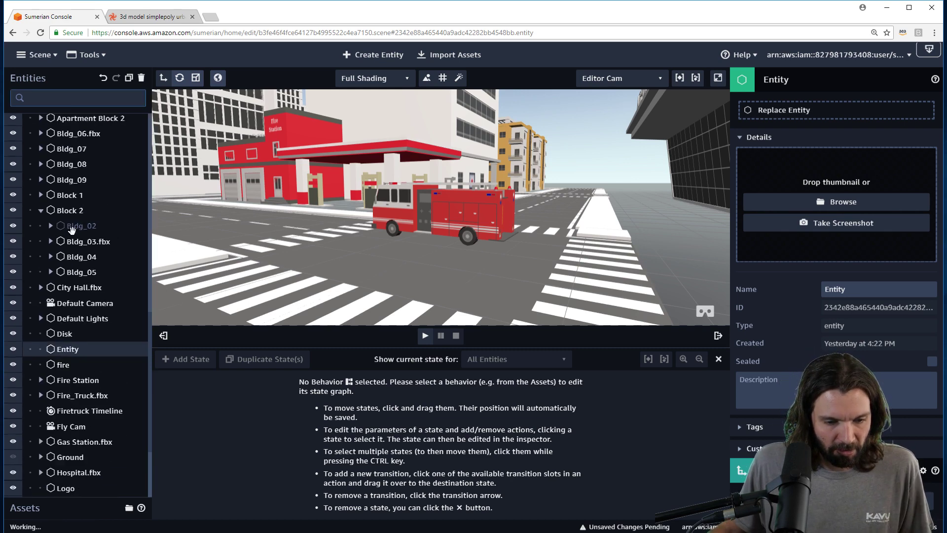
left_click(67, 365)
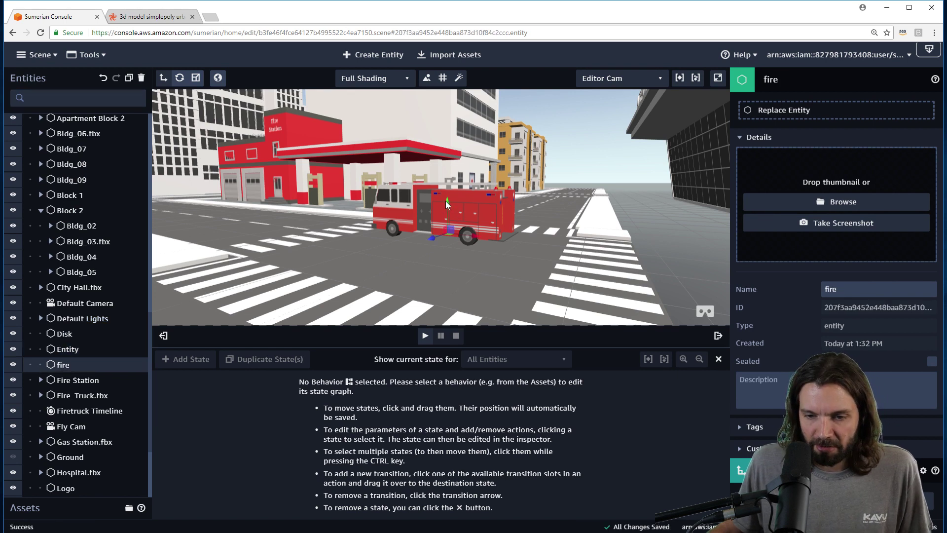
left_click_drag(445, 201, 445, 192)
left_click_drag(472, 226, 532, 230)
right_click_drag(552, 238, 416, 238)
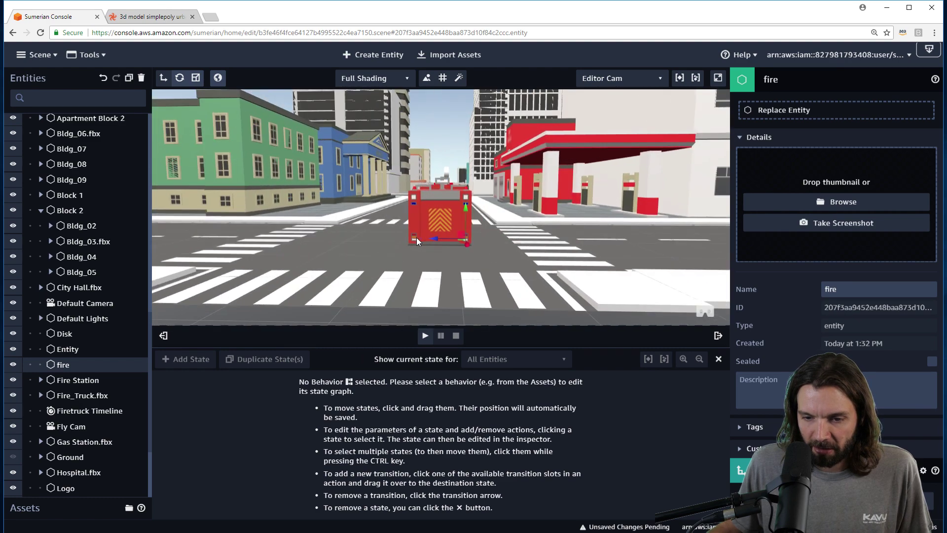
left_click_drag(434, 241, 410, 239)
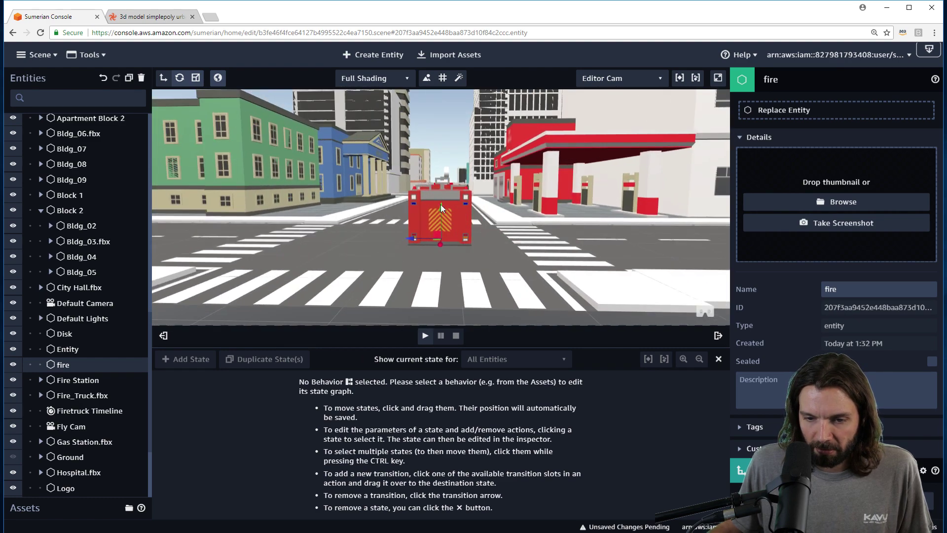
right_click_drag(439, 190, 552, 265)
left_click(531, 220)
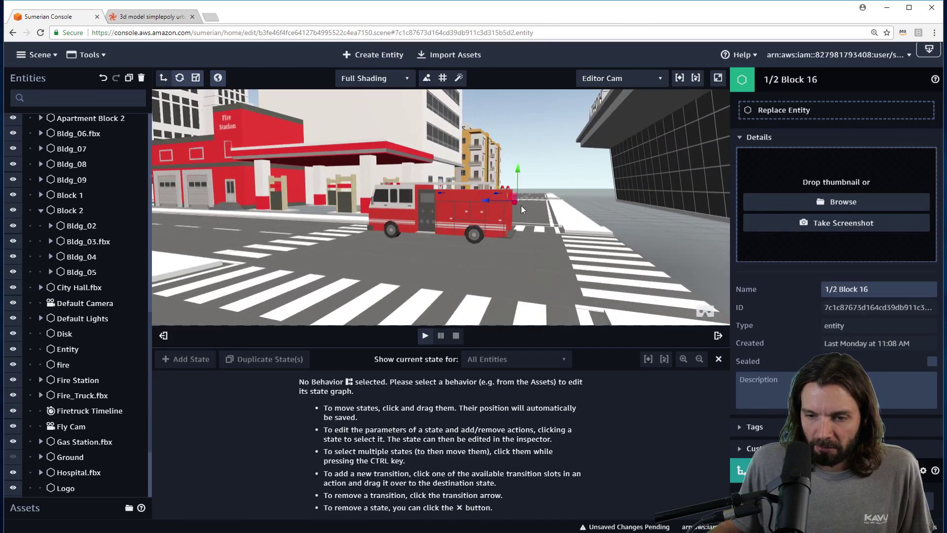
Nest the fire entity under Fire_Truck.fbx and give it a State Machine component
left_click_drag(64, 365, 76, 394)
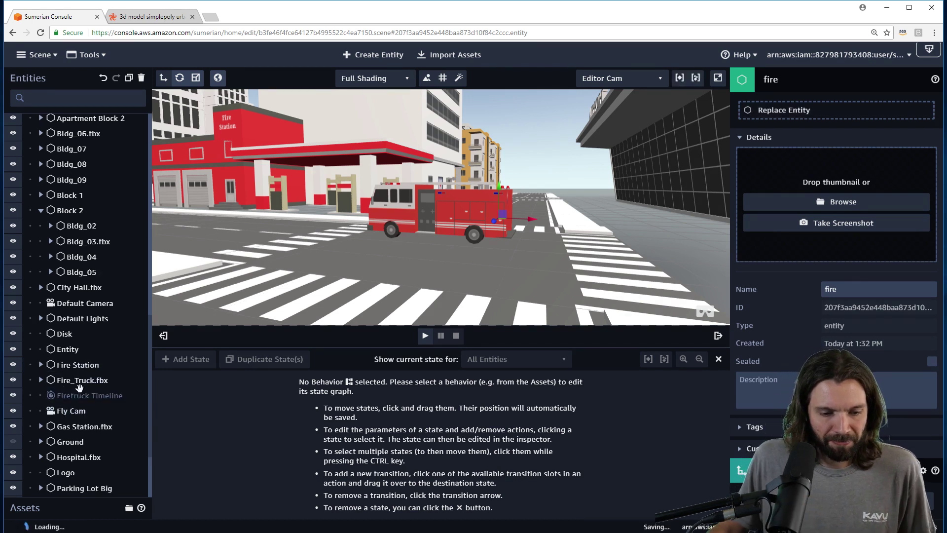
left_click(41, 380)
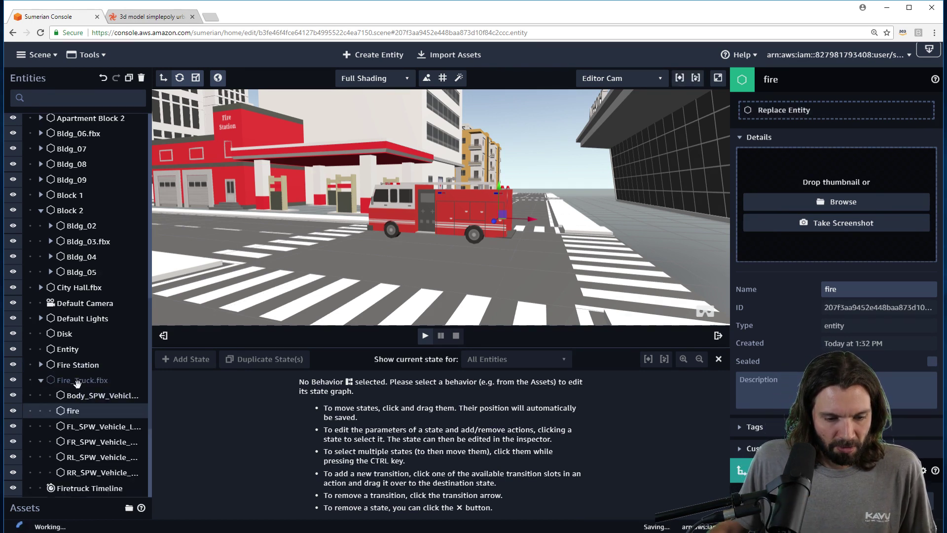
left_click(776, 79)
left_click(796, 138)
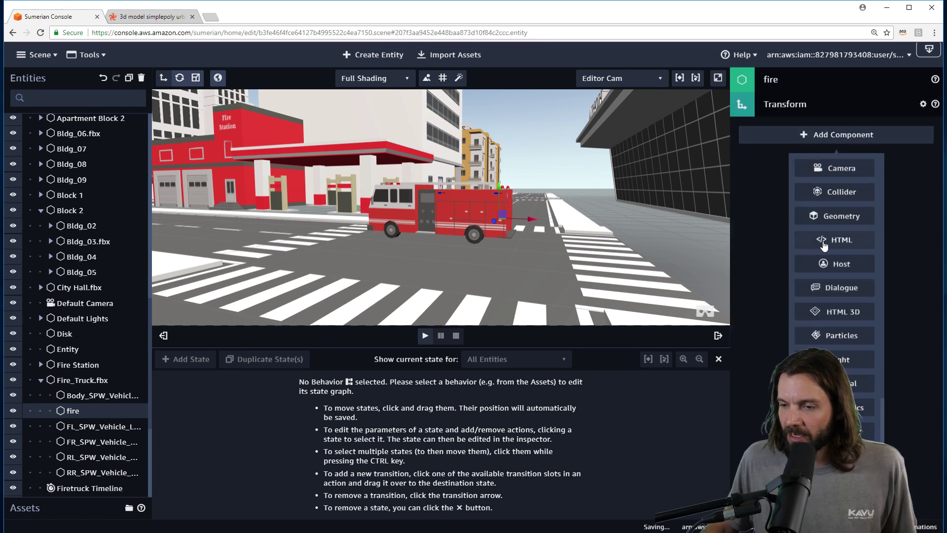
scroll(848, 373, "down", 3)
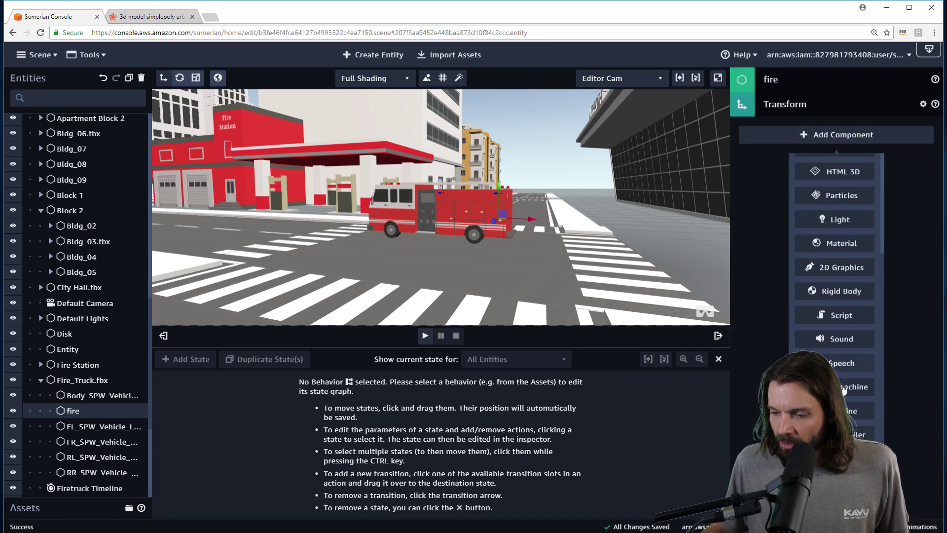
left_click(847, 387)
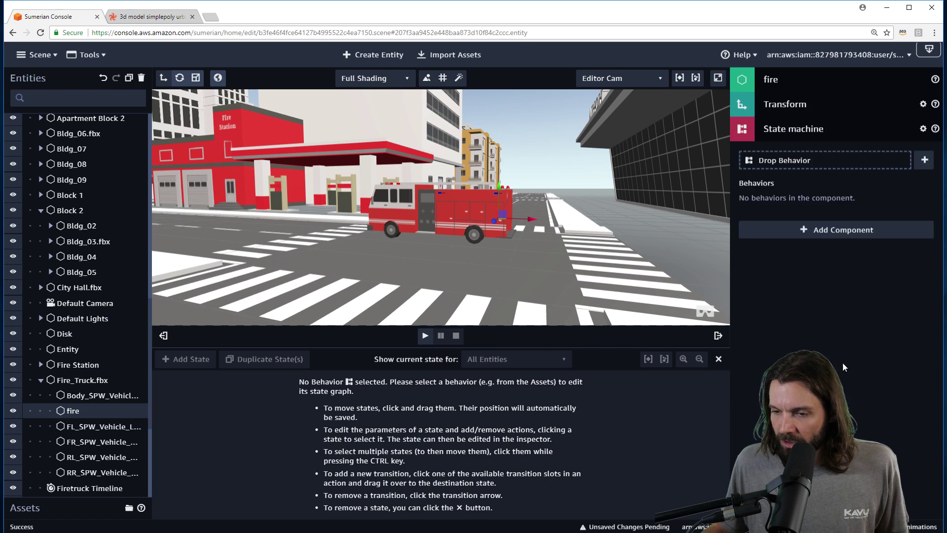
Create a new behavior on the fire entity's state machine and add the Fire FX action to State 1
left_click(926, 161)
left_click_drag(430, 448, 424, 446)
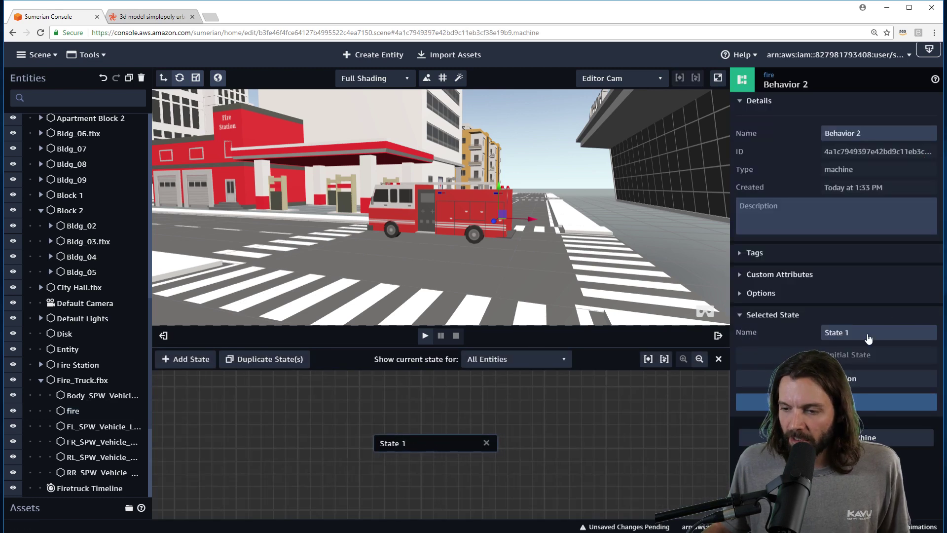
left_click(837, 401)
type("fire")
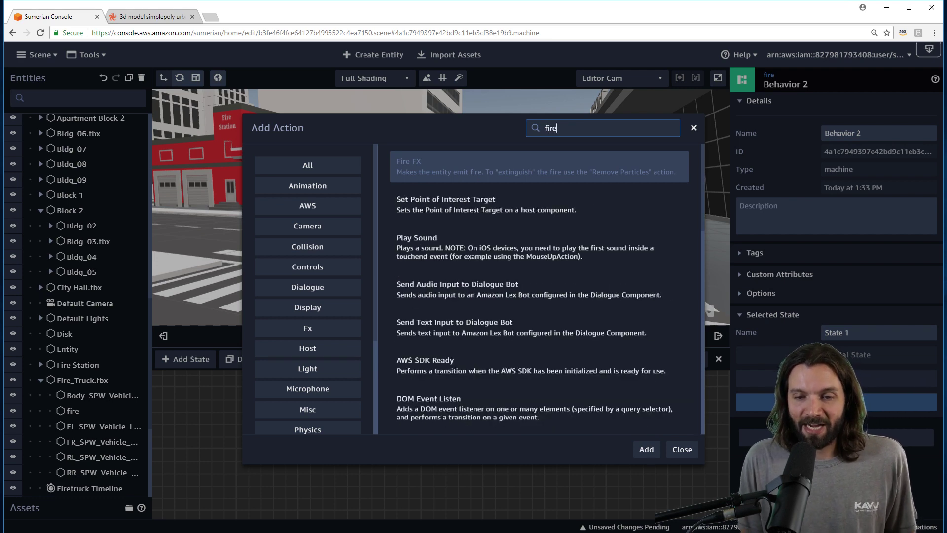
key("Return")
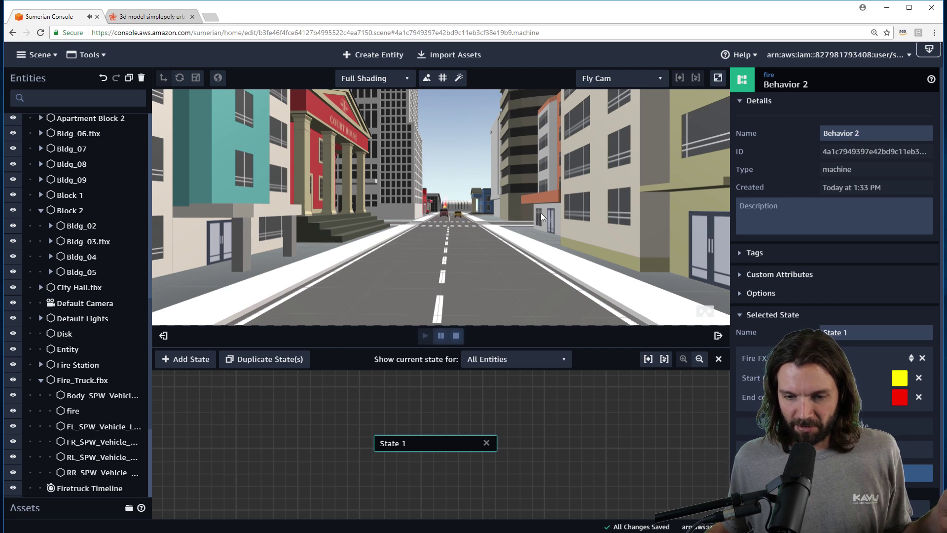
Stop the scene playback and close the state machine editor of the fire behavior
left_click_drag(533, 217, 559, 241)
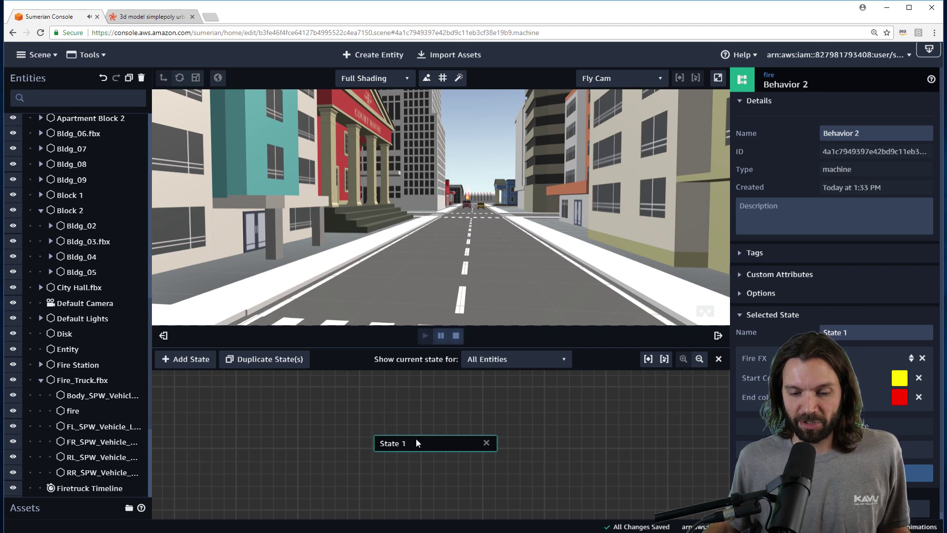
left_click_drag(416, 443, 407, 425)
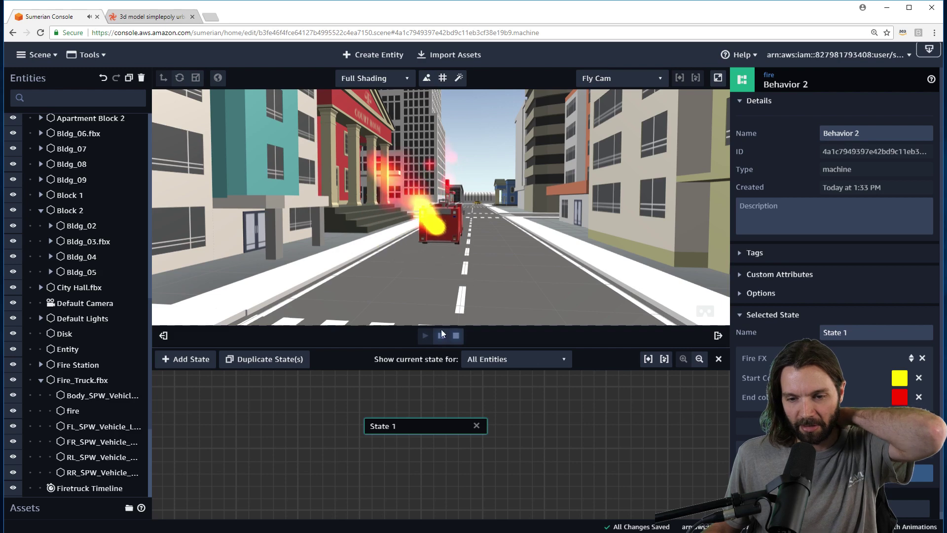
left_click(457, 336)
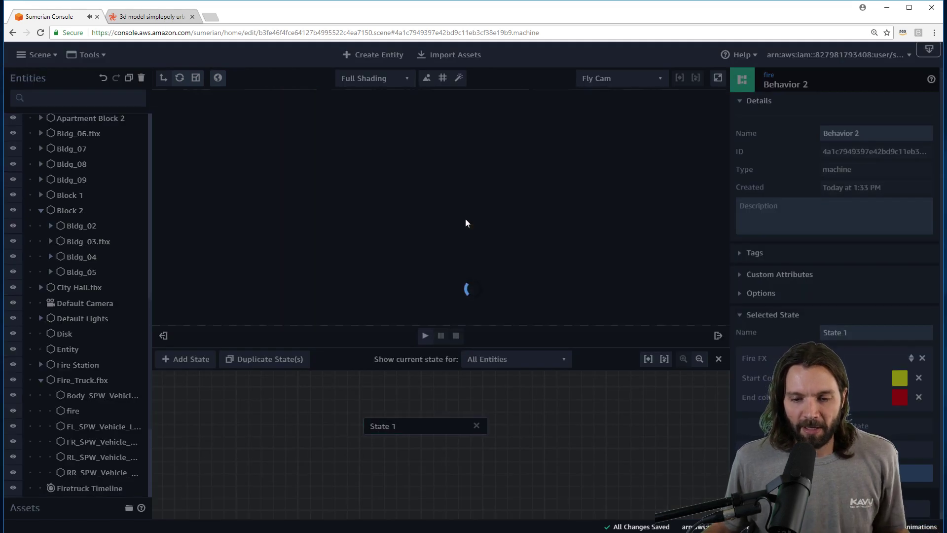
left_click(719, 361)
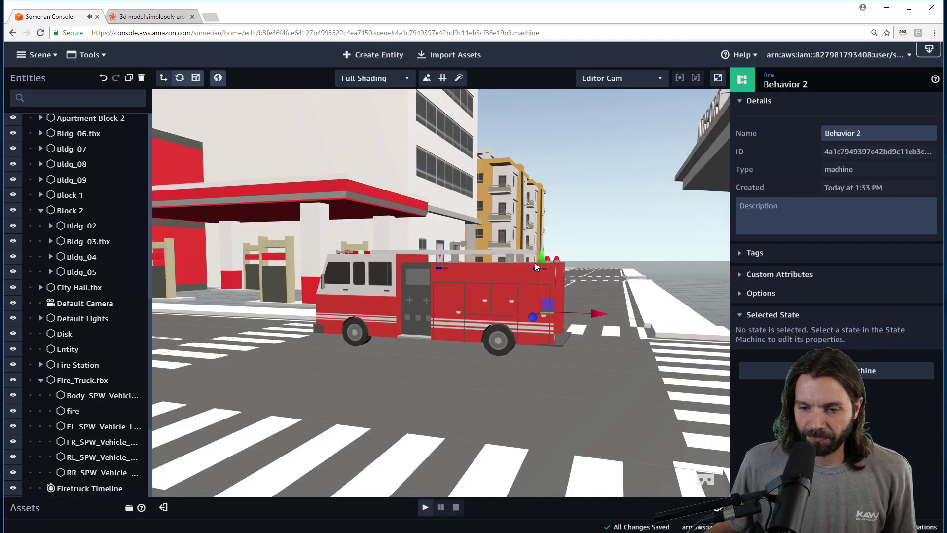
scroll(522, 247, "down", 5)
right_click_drag(522, 247, 486, 167)
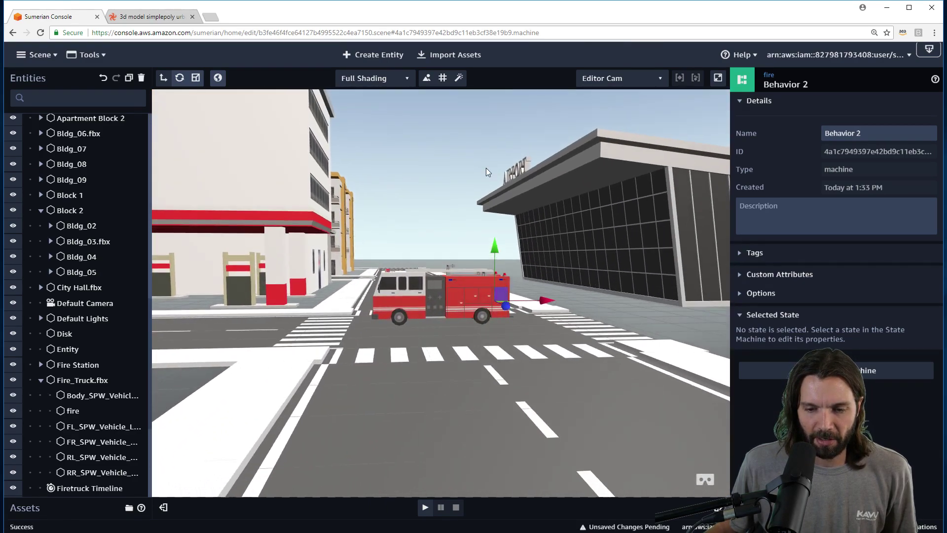
Leave the current city scene for the dashboard and open the Running Project draft
left_click(152, 18)
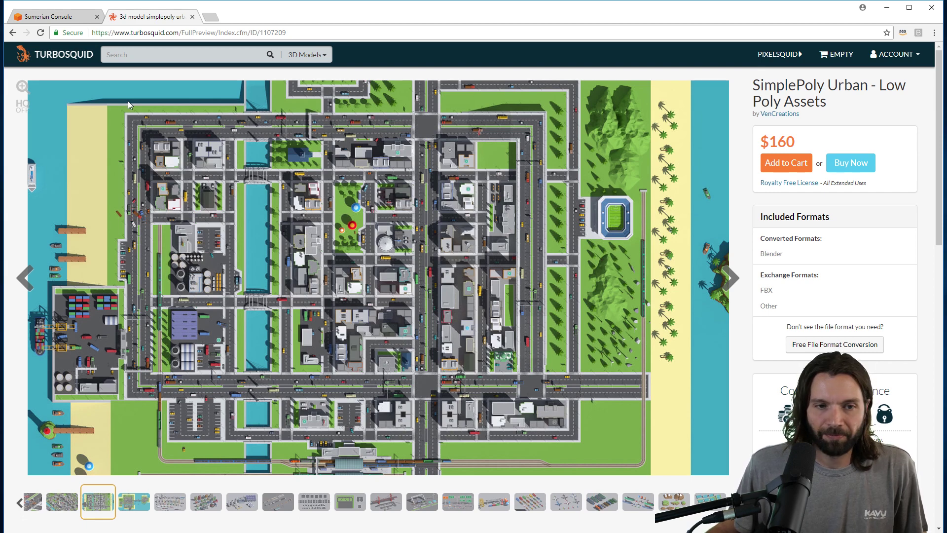
left_click(49, 18)
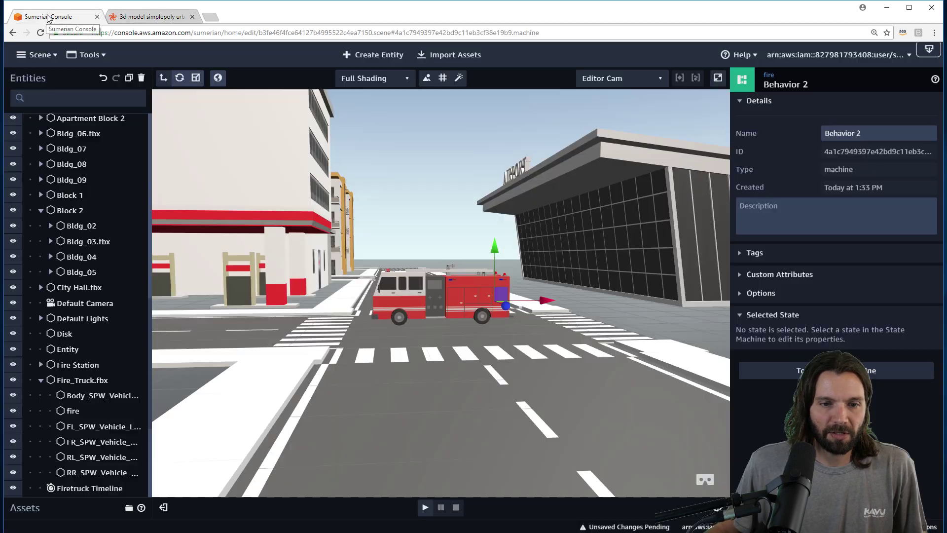
left_click(43, 53)
left_click(89, 388)
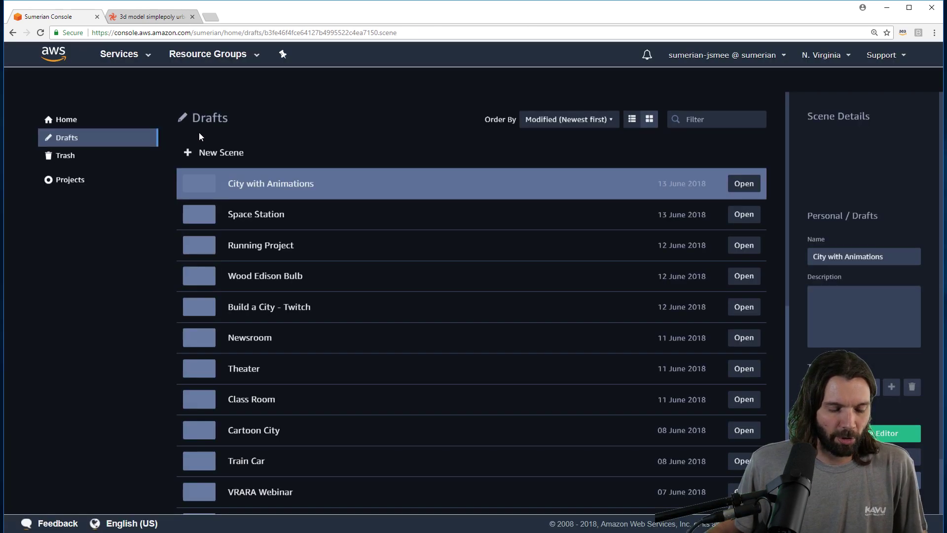
left_click(252, 247)
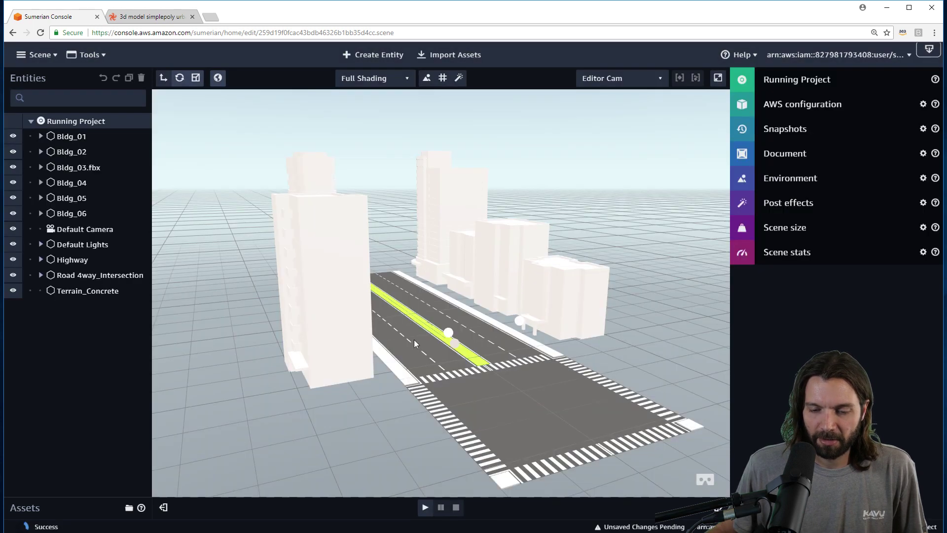
Examine the highway and building layout from above and compare it with the TurboSquid city map image
left_click_drag(539, 337, 541, 378)
scroll(365, 405, "down", 8)
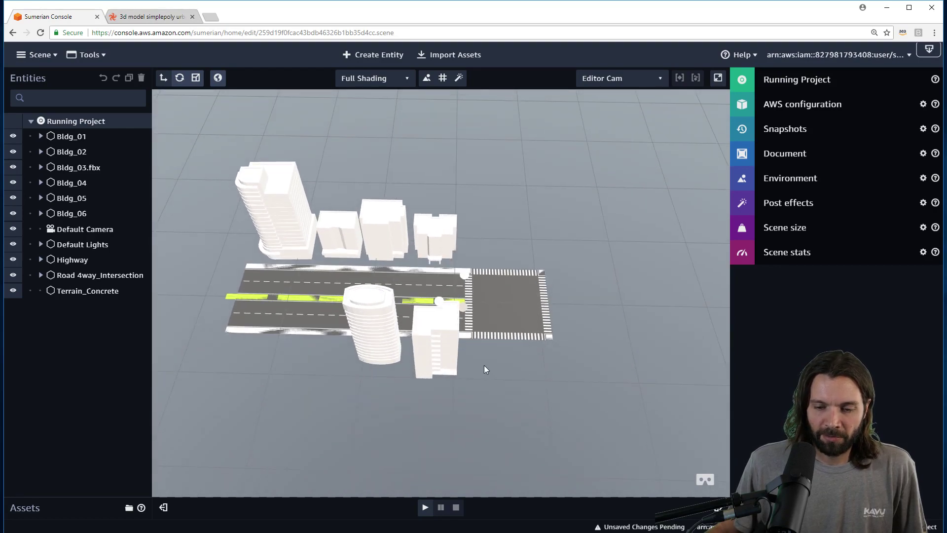
scroll(472, 331, "down", 5)
left_click_drag(315, 345, 313, 398)
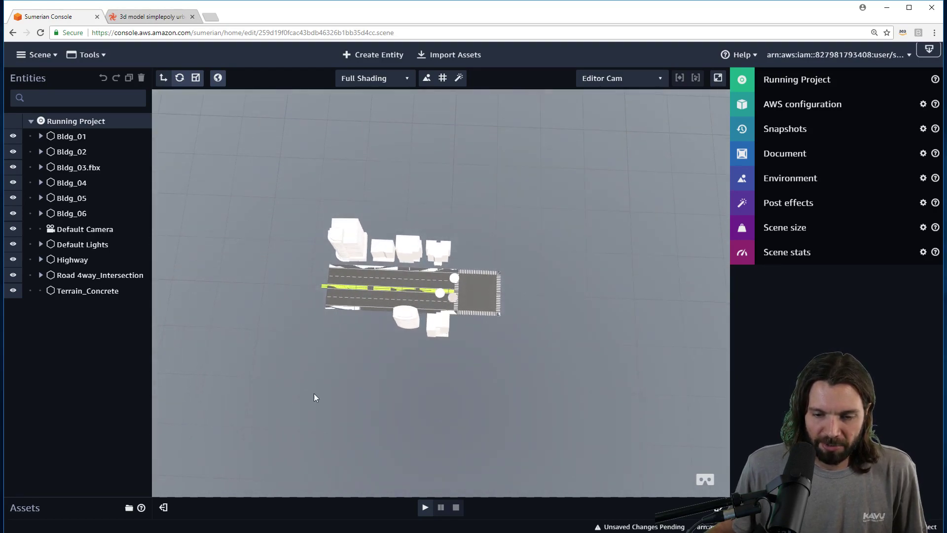
left_click_drag(395, 383, 390, 386)
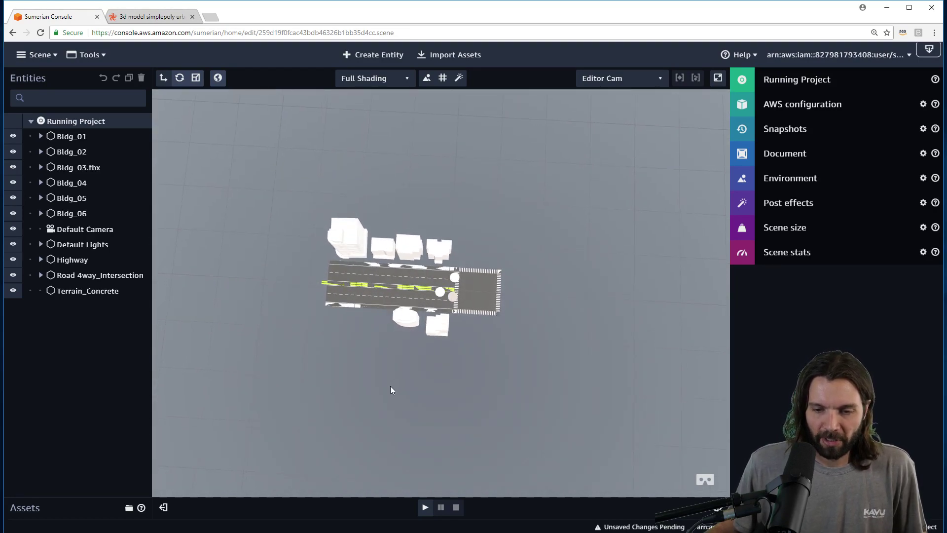
left_click(156, 17)
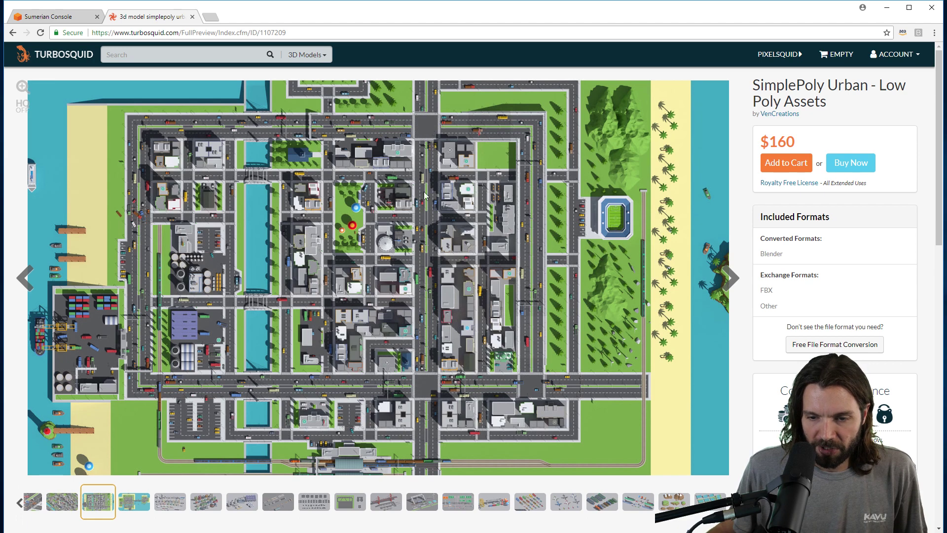
left_click(54, 16)
left_click_drag(458, 206, 287, 280)
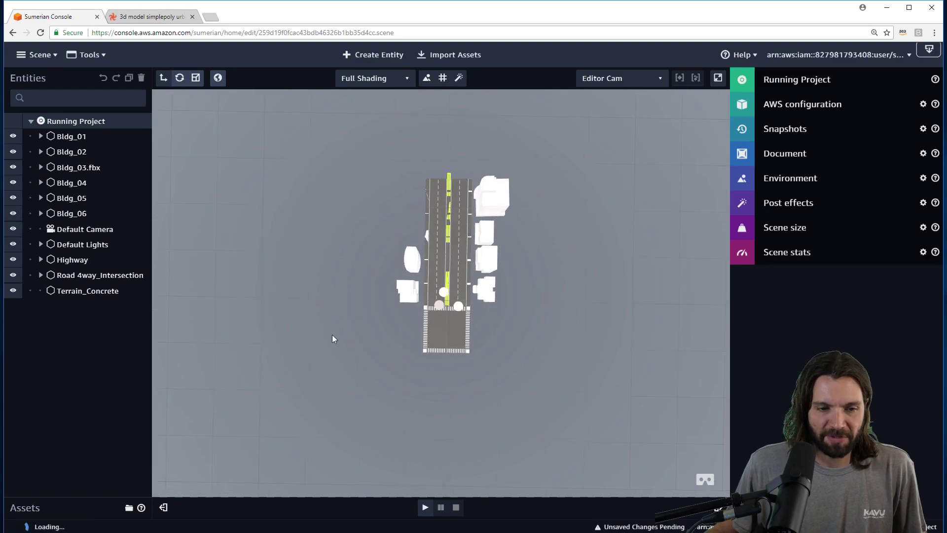
mouse_move(581, 493)
left_mouse_down()
mouse_move(592, 314)
mouse_move(611, 307)
mouse_move(619, 323)
mouse_move(587, 397)
mouse_move(586, 475)
left_mouse_up()
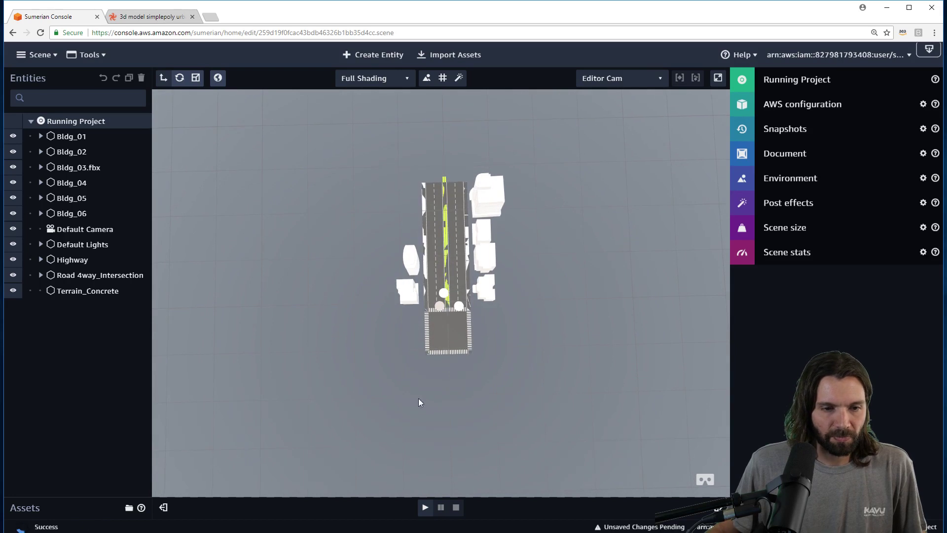
Expand the Highway group and check where each segment from Road 4way_01 to Road 4way_11 lies along the road
left_click(41, 260)
scroll(96, 311, "down", 1)
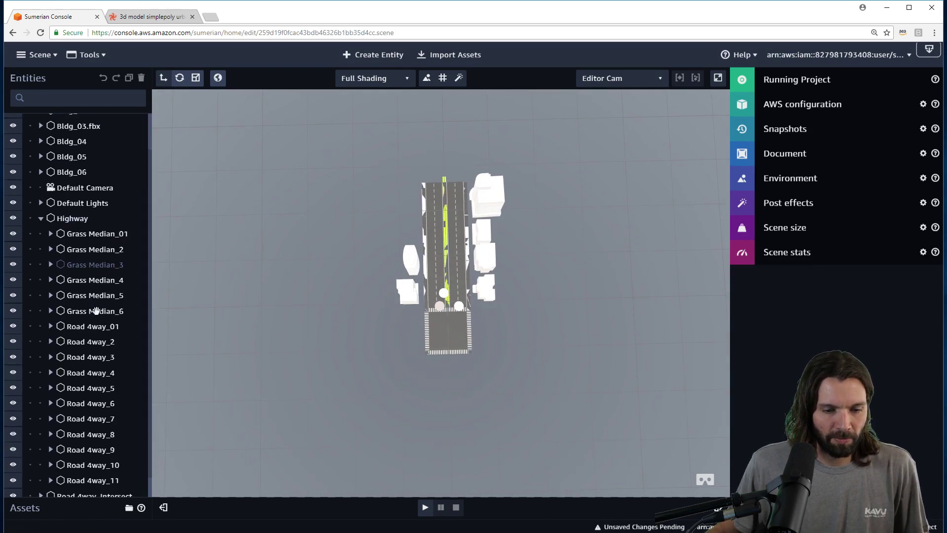
scroll(96, 310, "down", 1)
left_click(94, 458)
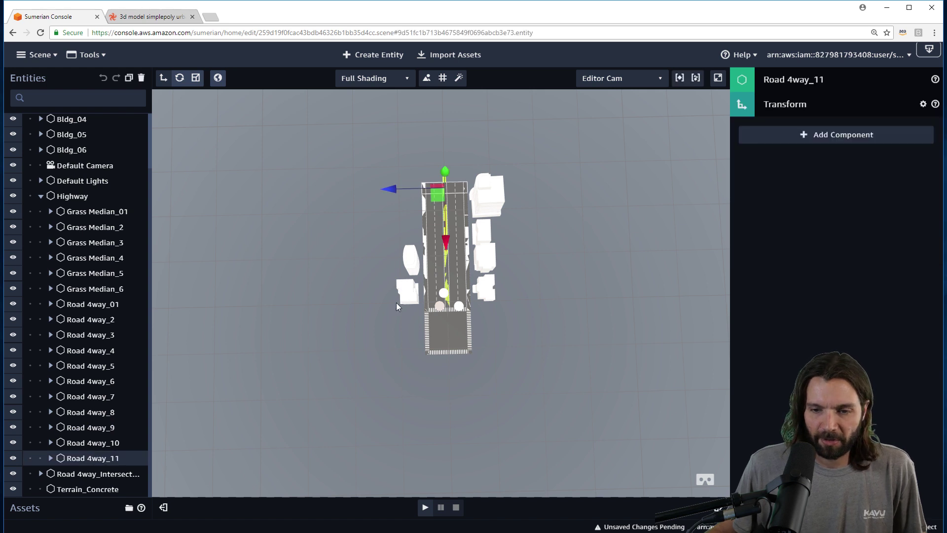
right_click_drag(552, 173, 547, 217)
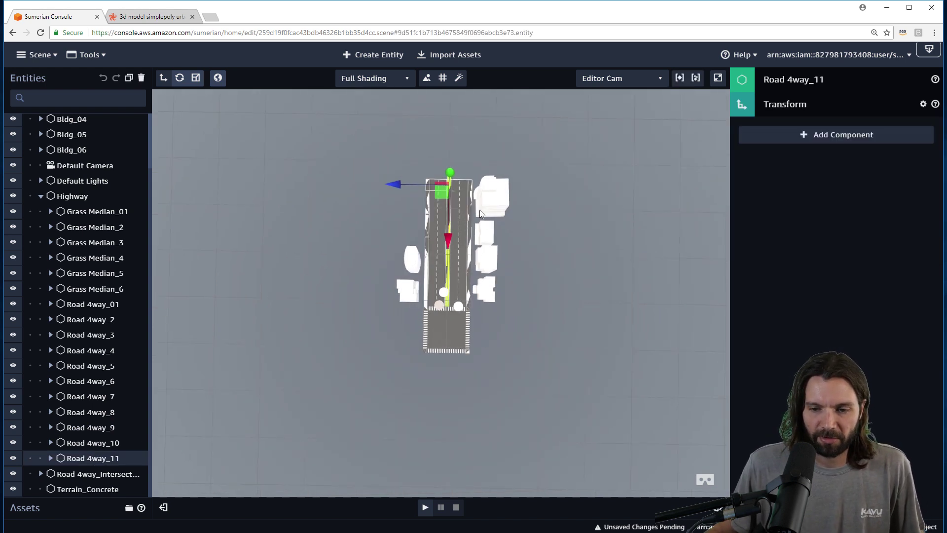
left_click(89, 305)
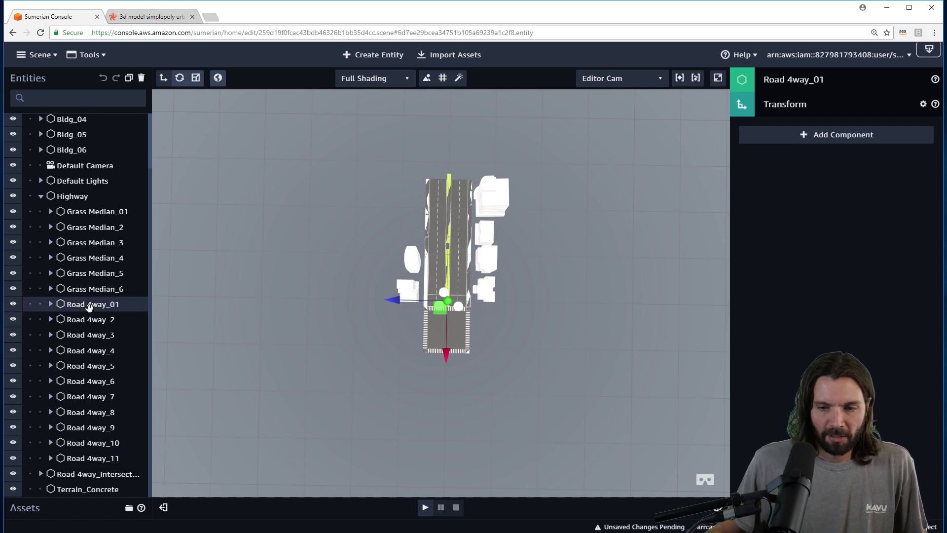
left_click(86, 319)
left_click(79, 335)
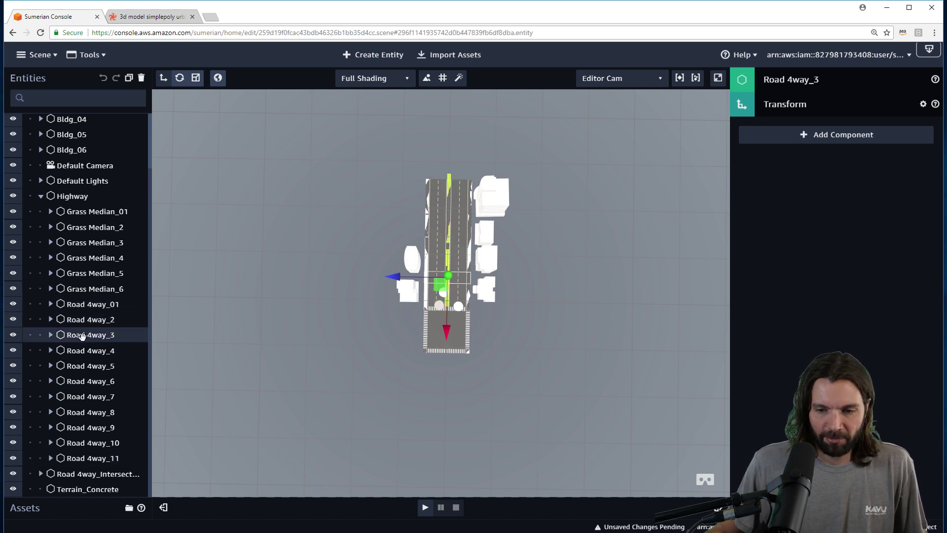
left_click(79, 351)
left_click(80, 366)
left_click(81, 380)
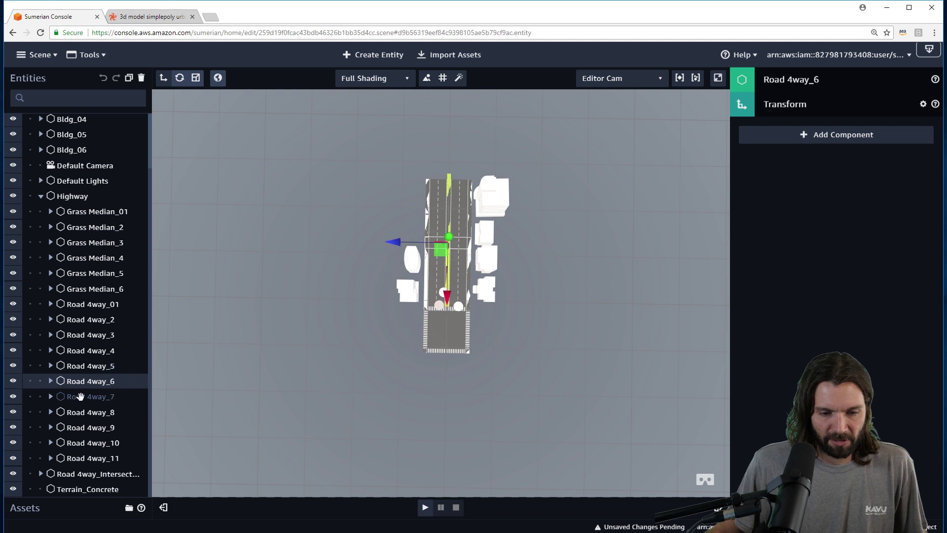
left_click(83, 396)
left_click(84, 412)
left_click(85, 428)
left_click(86, 443)
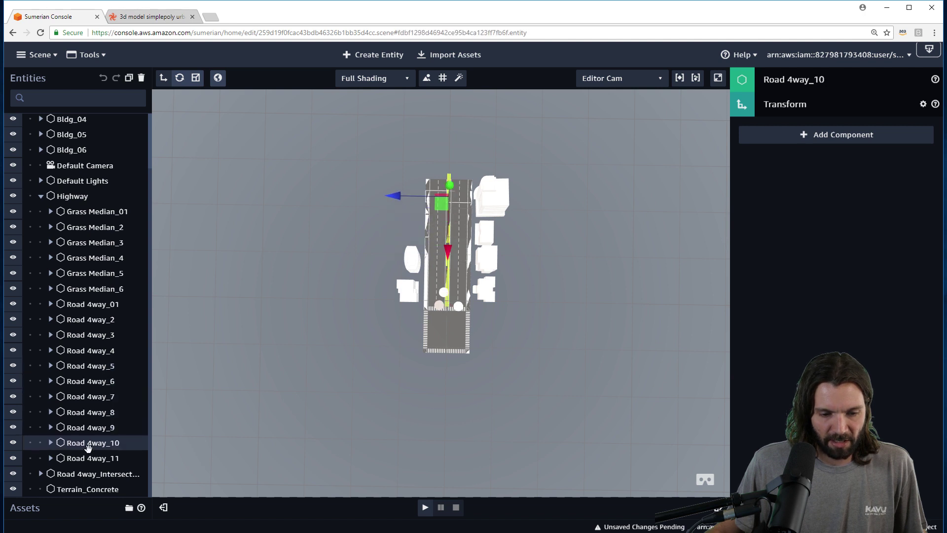
left_click(87, 458)
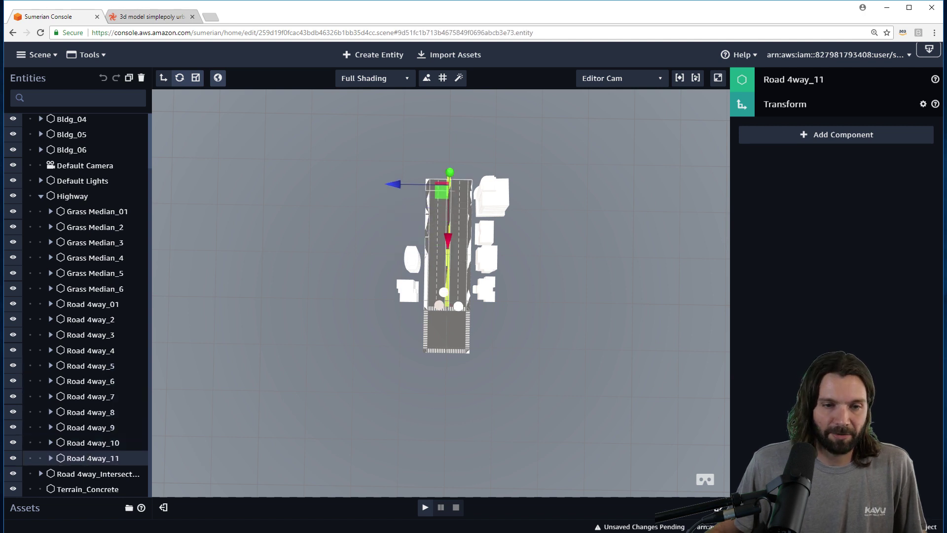
Create an empty entity for grouping and name it Road
left_click(377, 54)
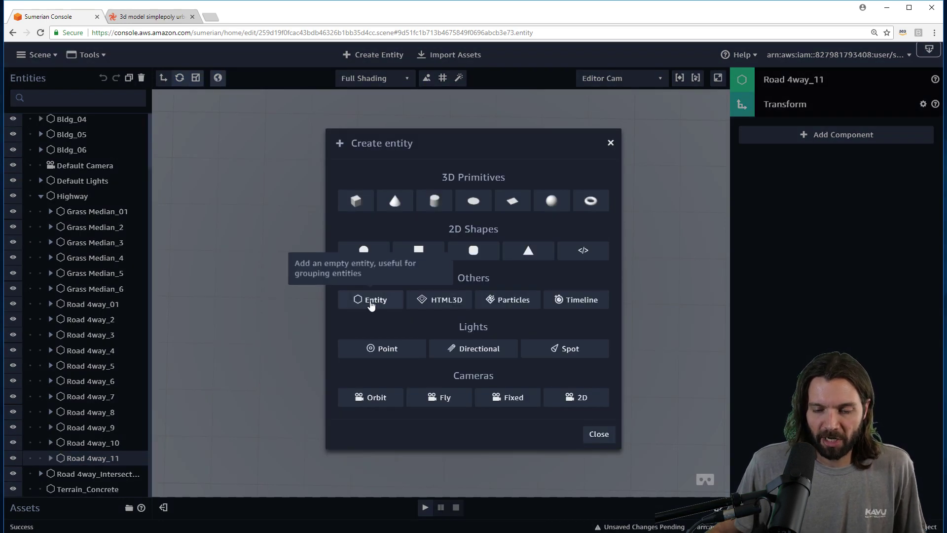
left_click(377, 301)
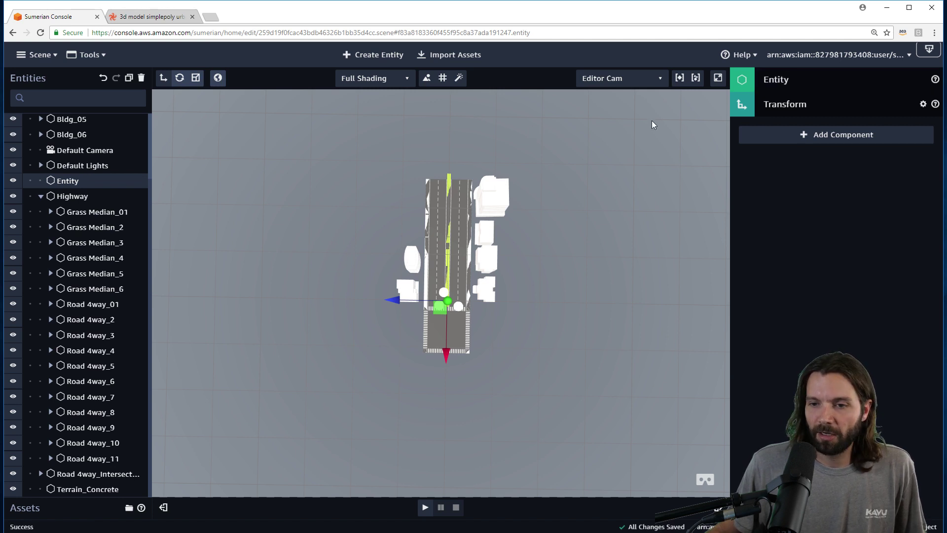
left_click(796, 82)
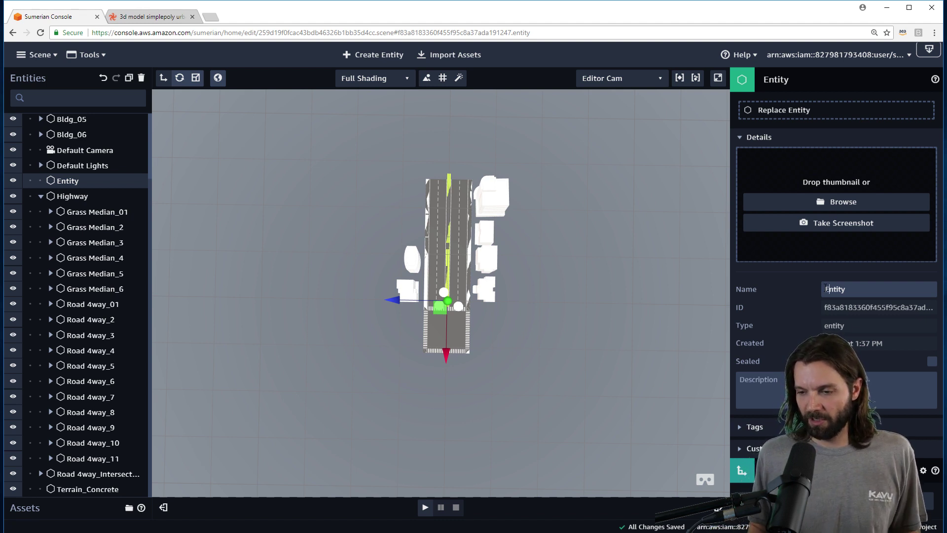
key("BackSpace")
key("BackSpace")
key("BackSpace")
key("BackSpace")
key("BackSpace")
key("BackSpace")
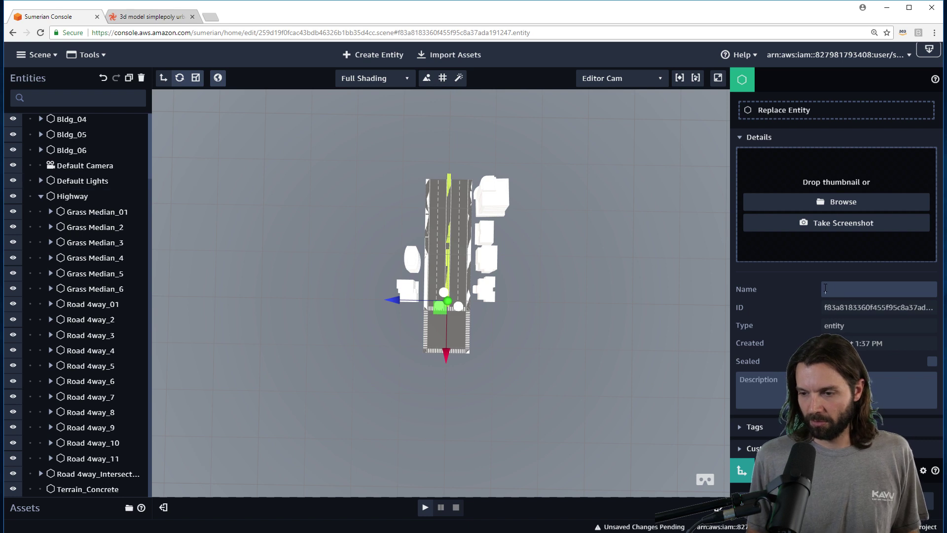
type("R")
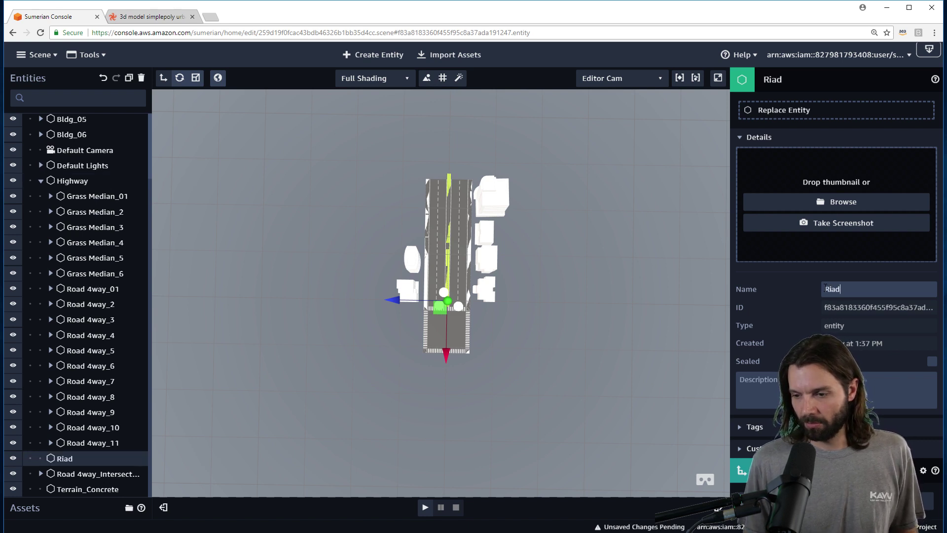
type("iad")
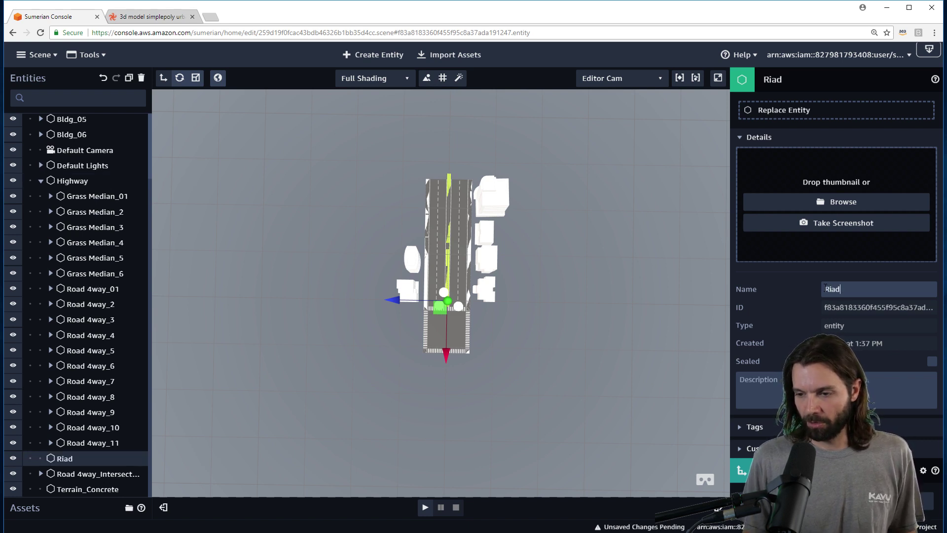
key("BackSpace")
key("BackSpace")
key("BackSpace")
type("oad")
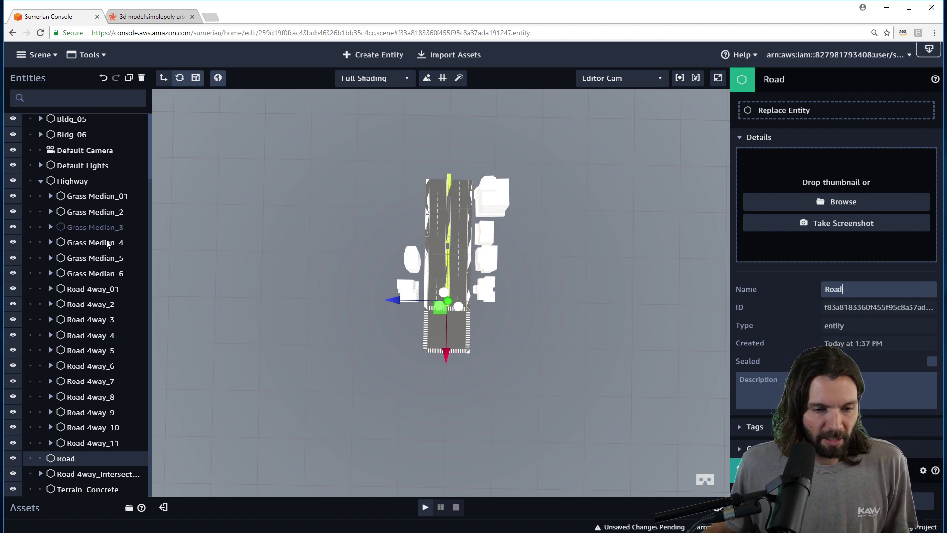
Move the Road 4way segments from the Highway group into the Road entity
left_click(94, 304)
left_click(92, 287)
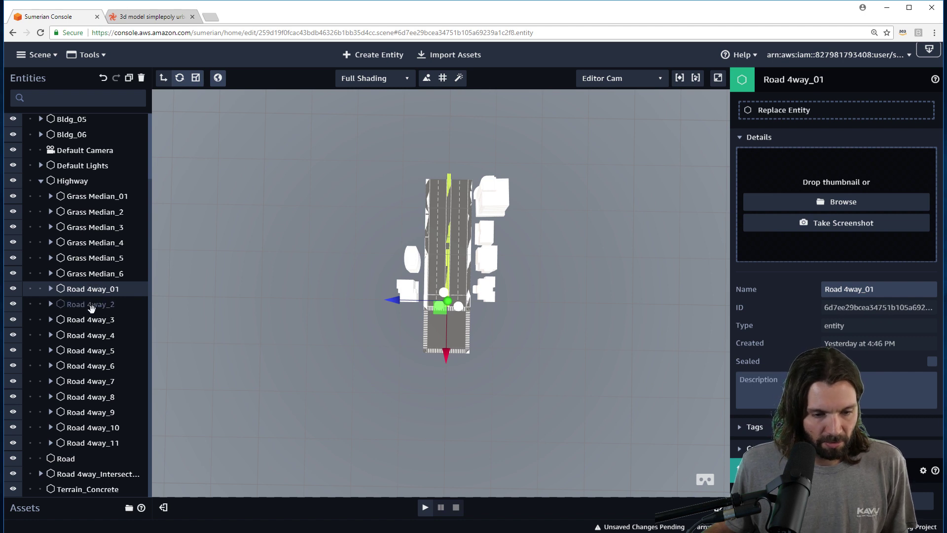
left_click(95, 297)
left_click(95, 291)
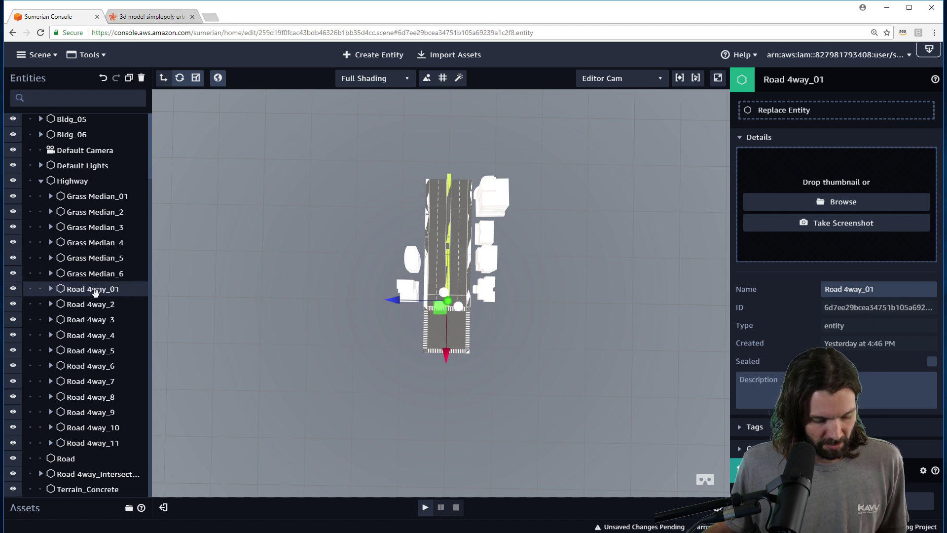
left_click(88, 443)
left_click(86, 431)
left_click_drag(84, 441, 74, 413)
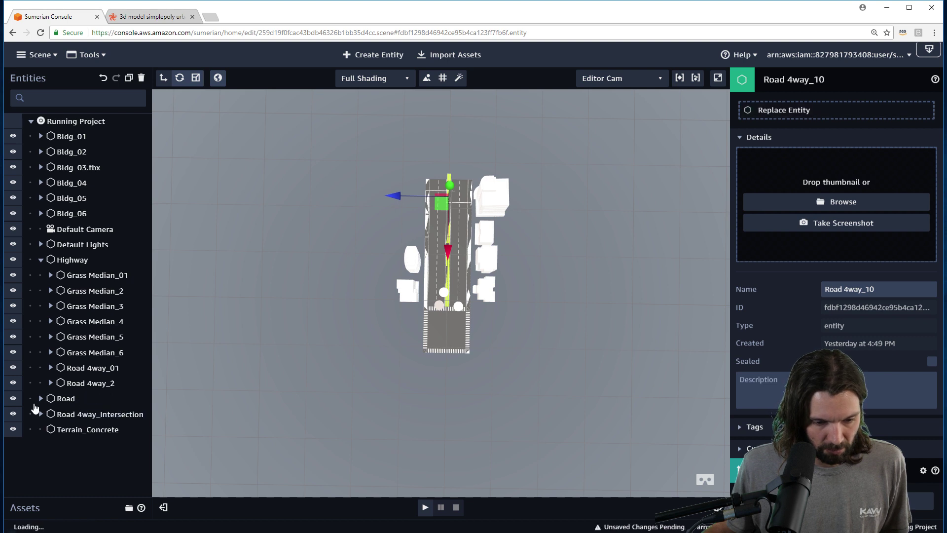
left_click(41, 398)
Nest the Road entity with its segments inside the Highway group and select it
left_click_drag(82, 383, 64, 260)
left_click(40, 368)
left_click_drag(82, 352, 81, 348)
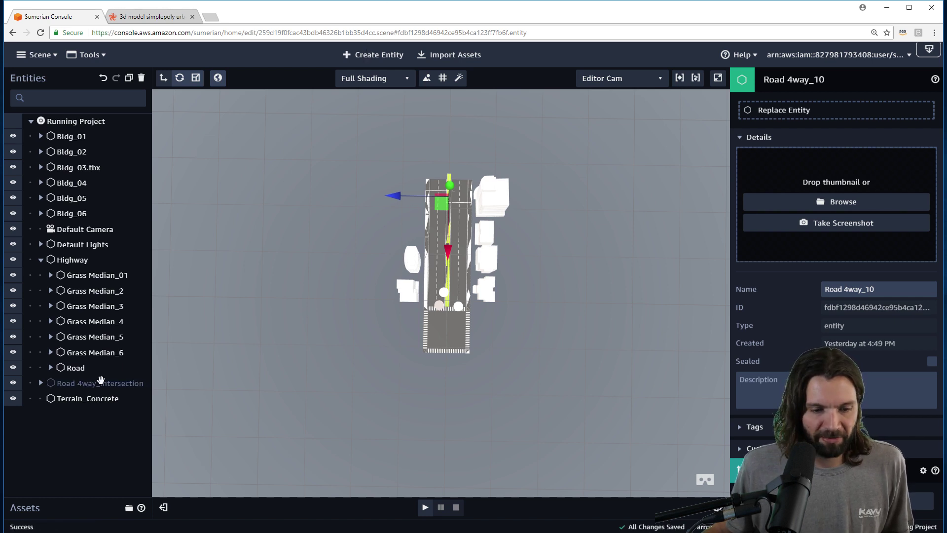
left_click(74, 367)
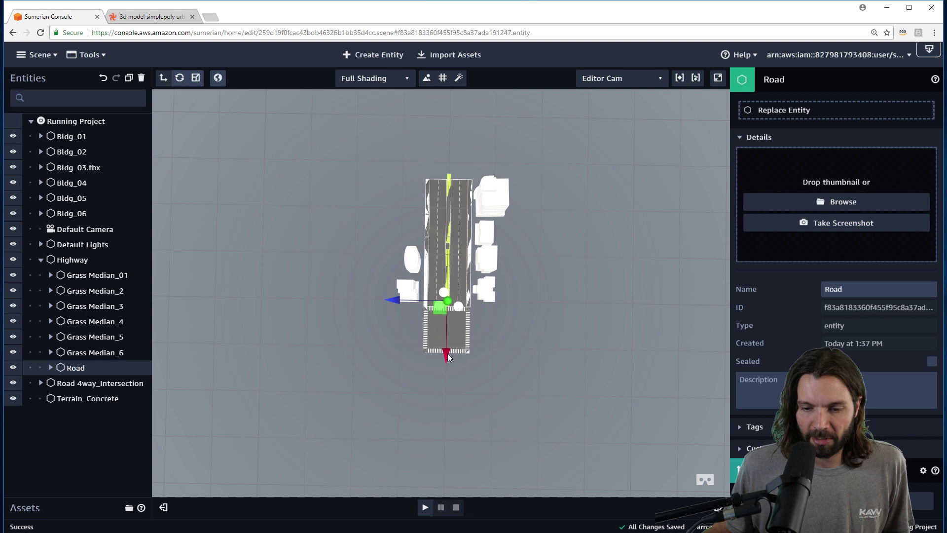
Try shifting the Road group lengthwise along the highway and undo the move
left_click_drag(448, 354, 463, 325)
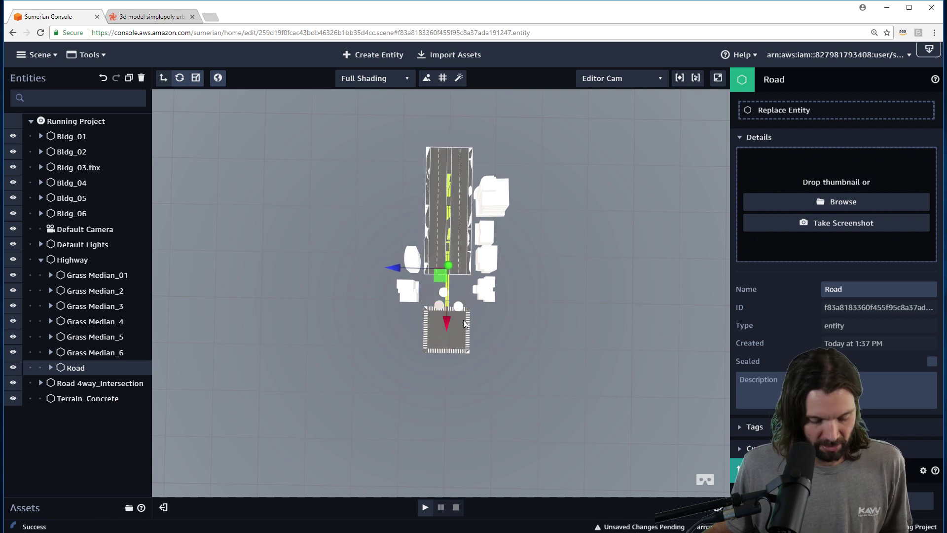
key("ctrl+z")
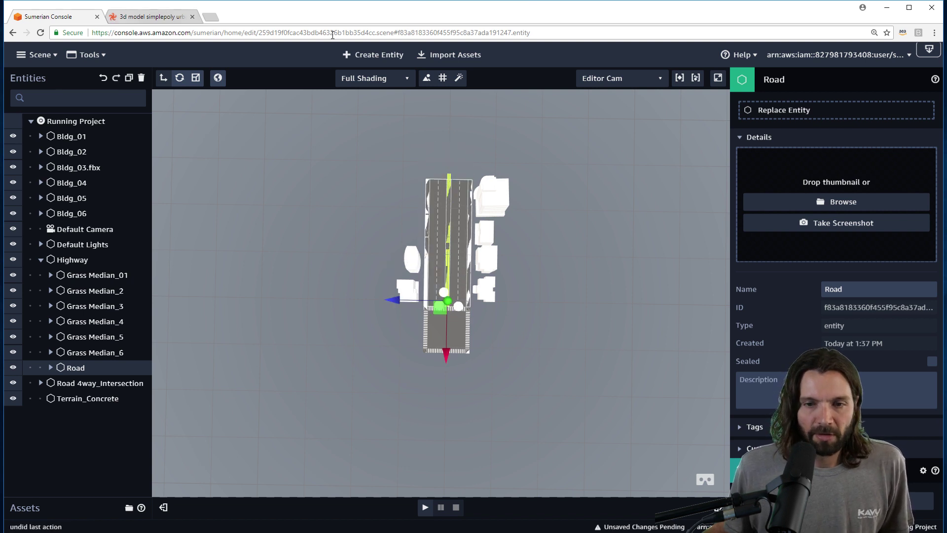
Create another empty entity for grouping and name it Green median
left_click(376, 57)
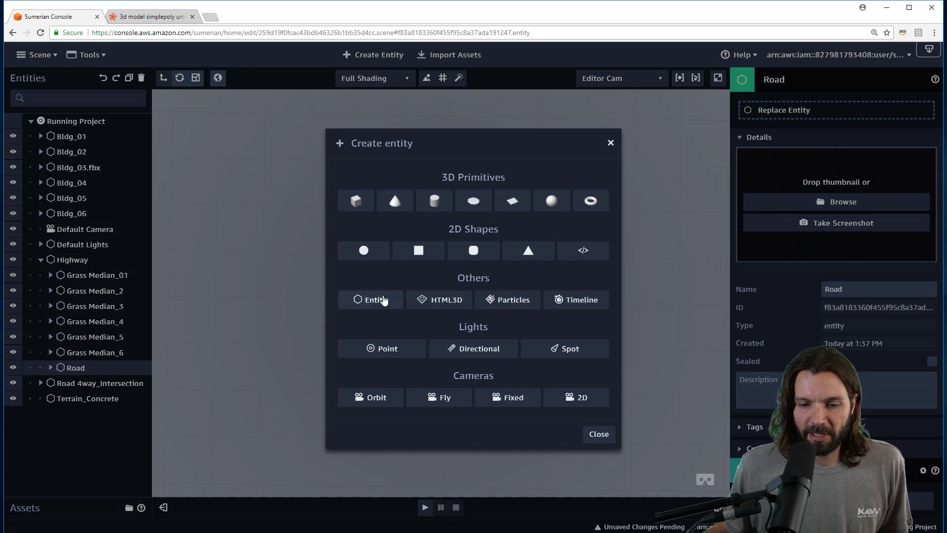
left_click(380, 300)
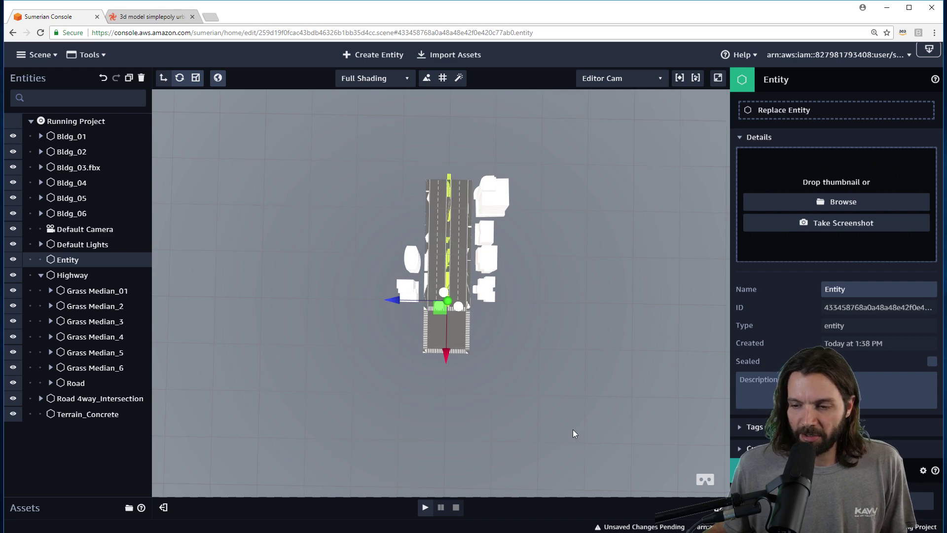
left_click_drag(573, 431, 563, 327)
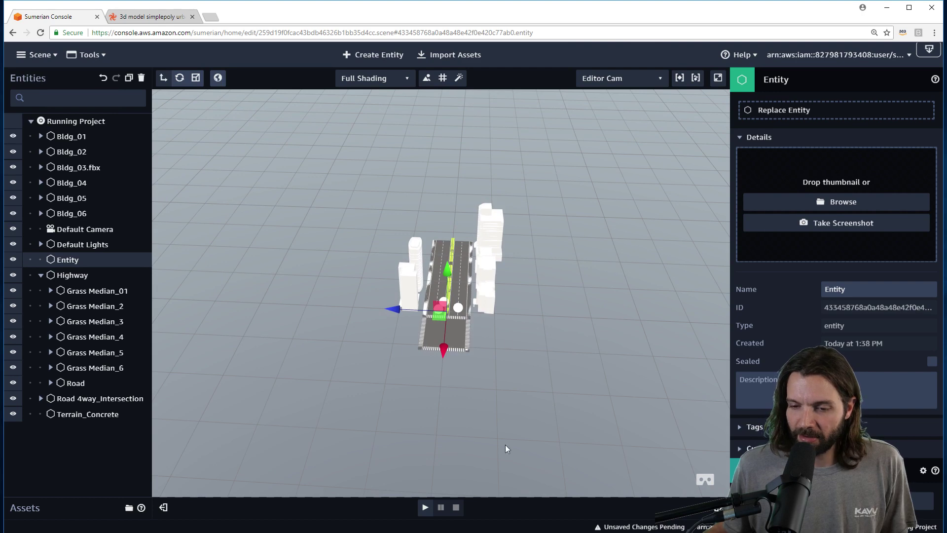
left_click_drag(505, 445, 434, 372)
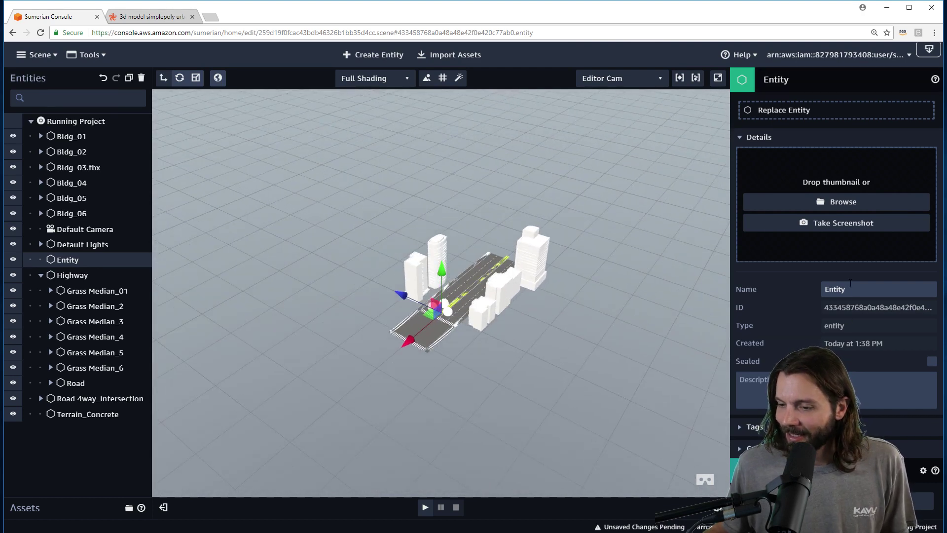
type("G")
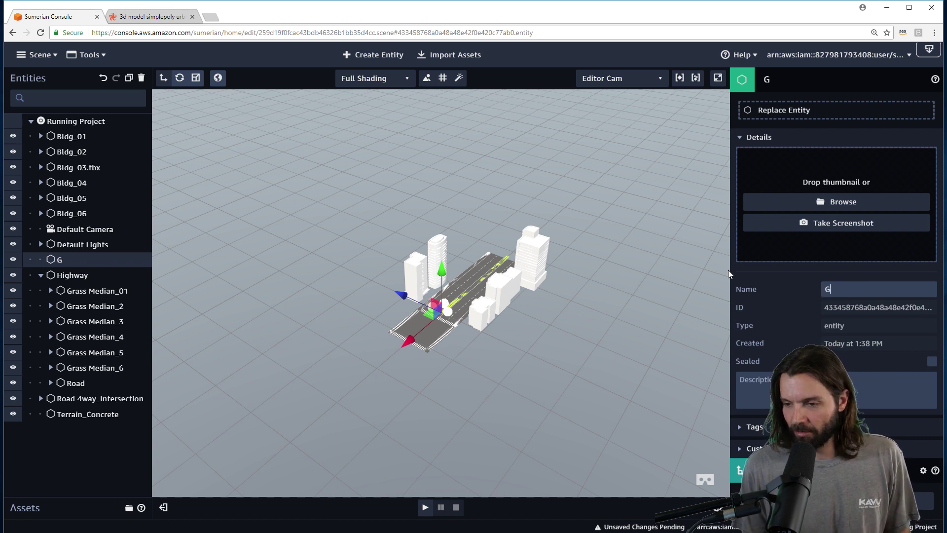
type("reen ")
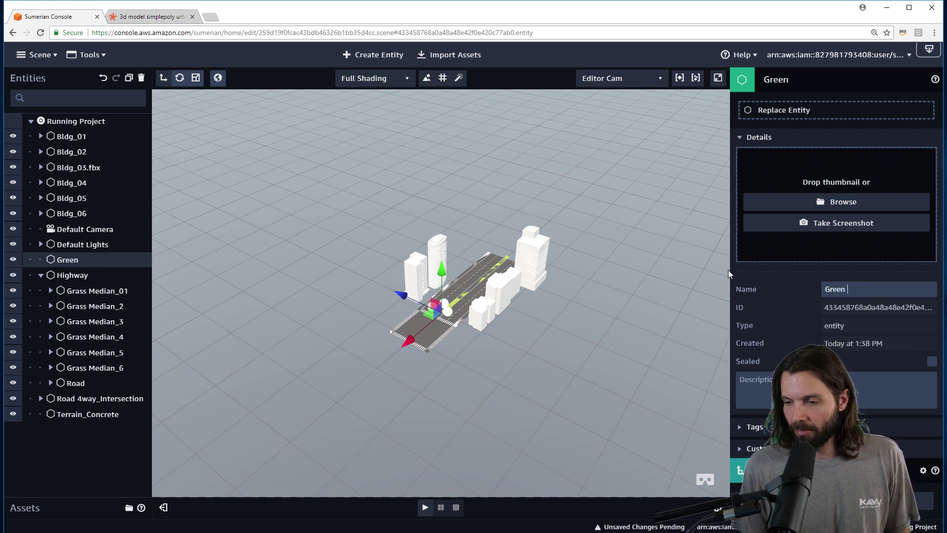
type("mediun")
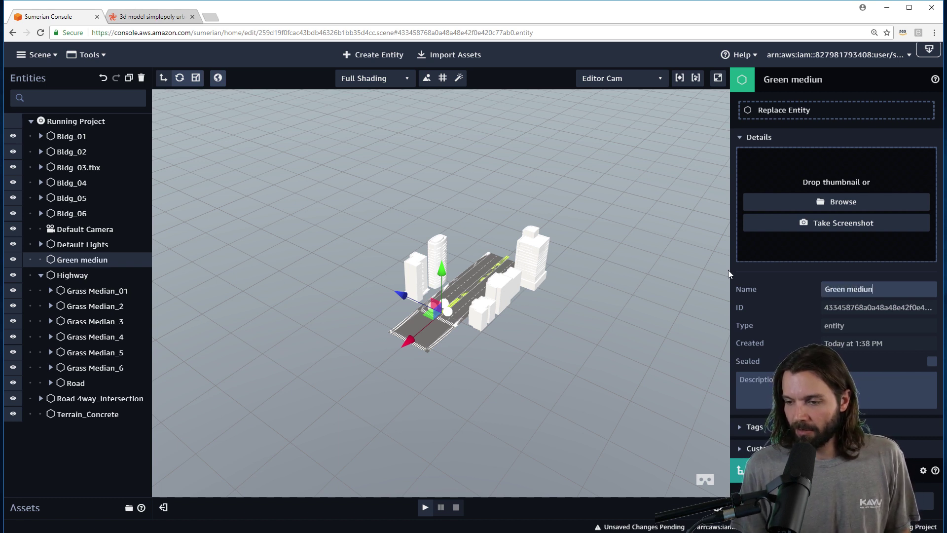
key("BackSpace")
type("n")
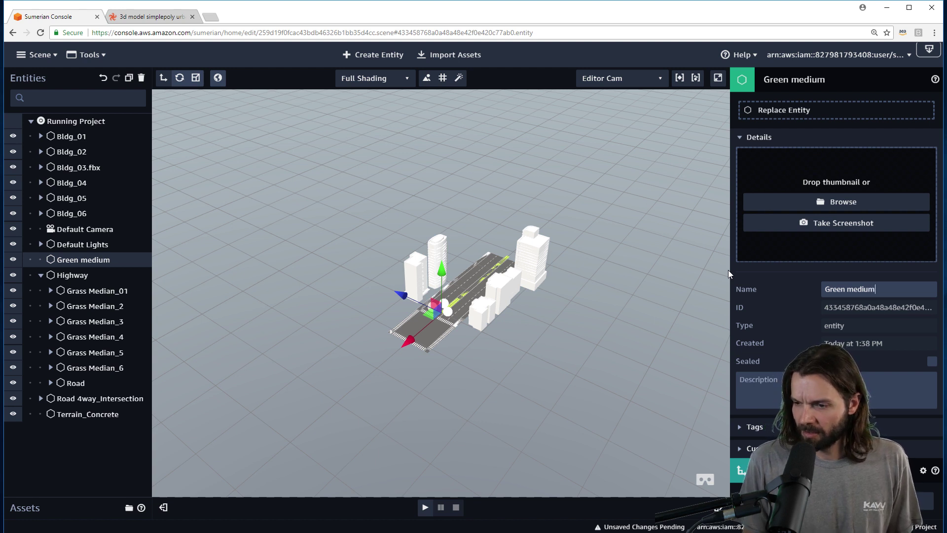
key("BackSpace")
key("BackSpace")
type("an")
key("BackSpace")
key("BackSpace")
type("an")
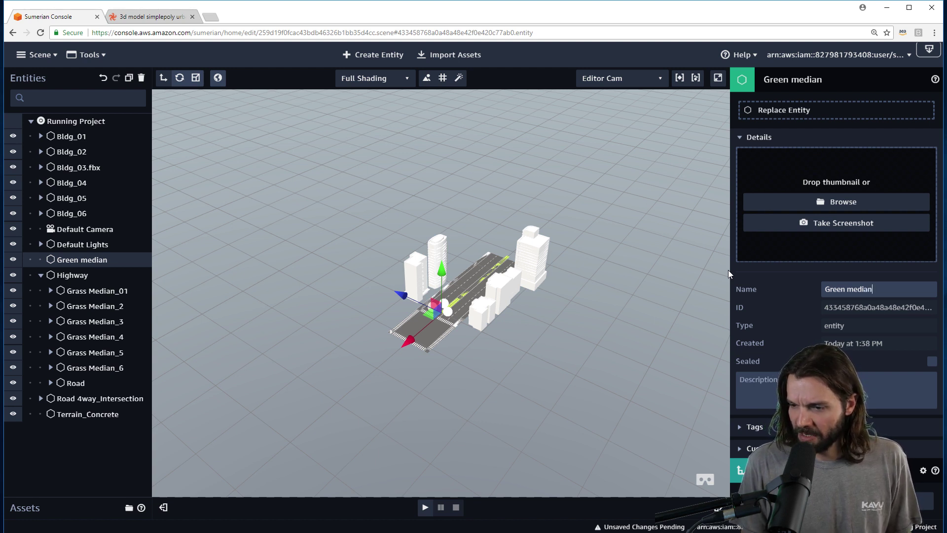
left_click(795, 84)
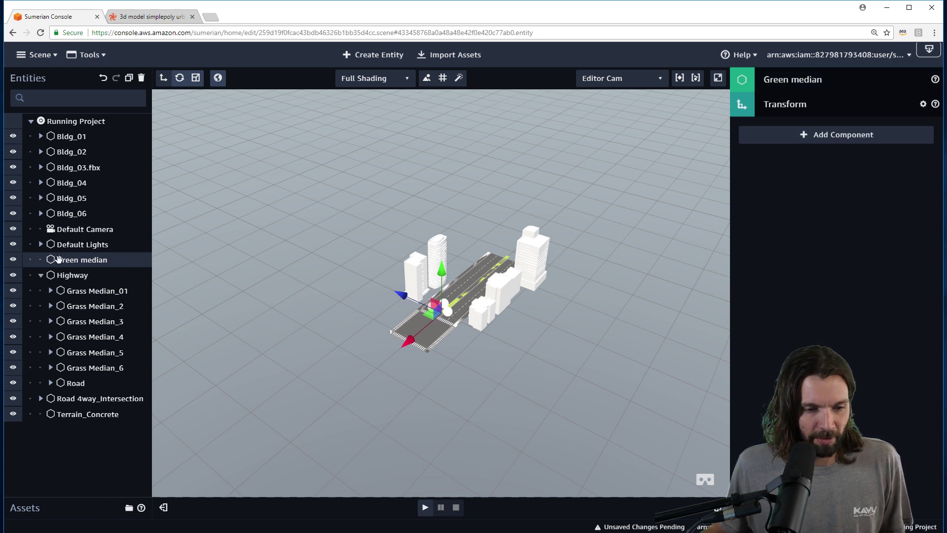
Nest the Green median entity inside the Highway group and move all the Grass Median segments into it
left_click_drag(61, 260, 72, 274)
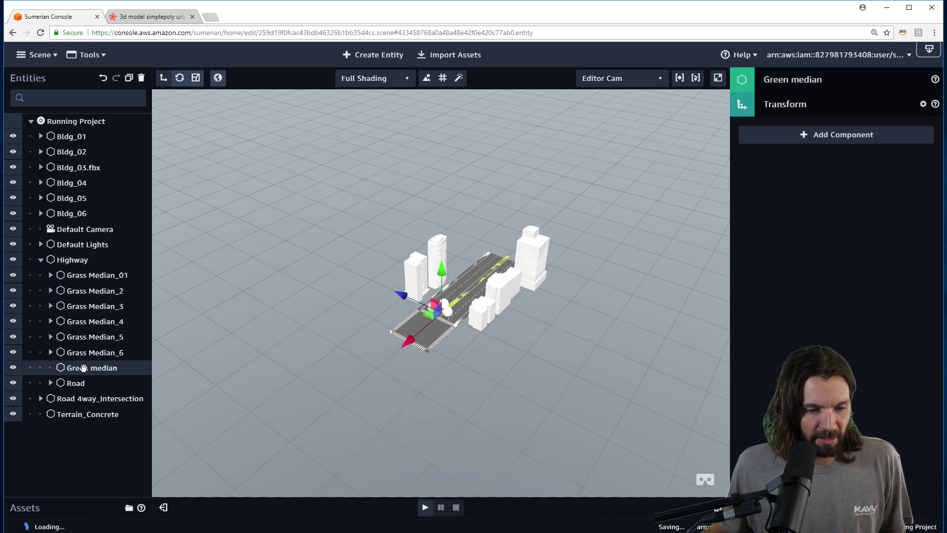
mouse_move(82, 357)
left_mouse_down()
mouse_move(82, 370)
mouse_move(85, 354)
left_mouse_up()
mouse_move(83, 321)
left_mouse_down()
mouse_move(87, 336)
mouse_move(90, 307)
left_mouse_up()
left_click_drag(91, 275, 91, 290)
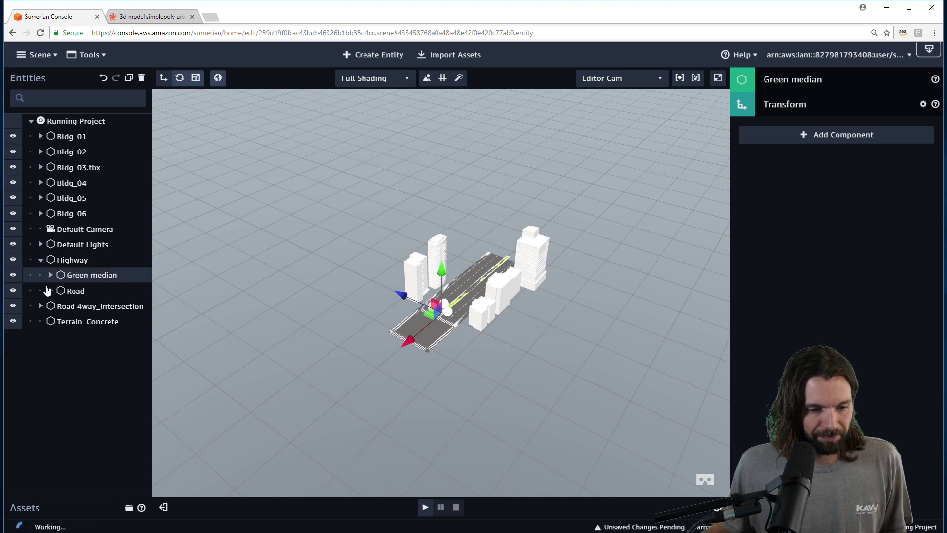
Expand the Road group and examine the transform values and placement of its Road 4way_01 segment
left_click(107, 292)
left_click_drag(402, 354, 421, 447)
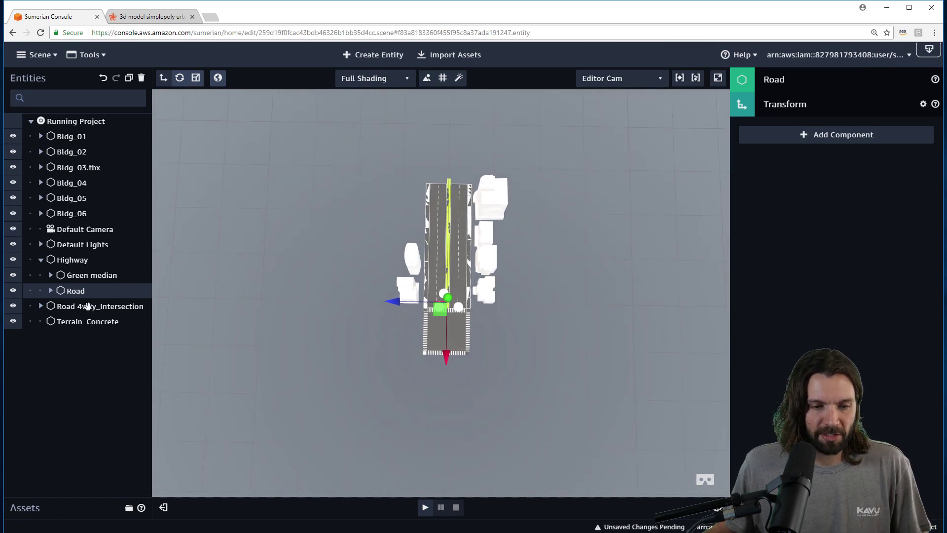
left_click(52, 291)
left_click(104, 306)
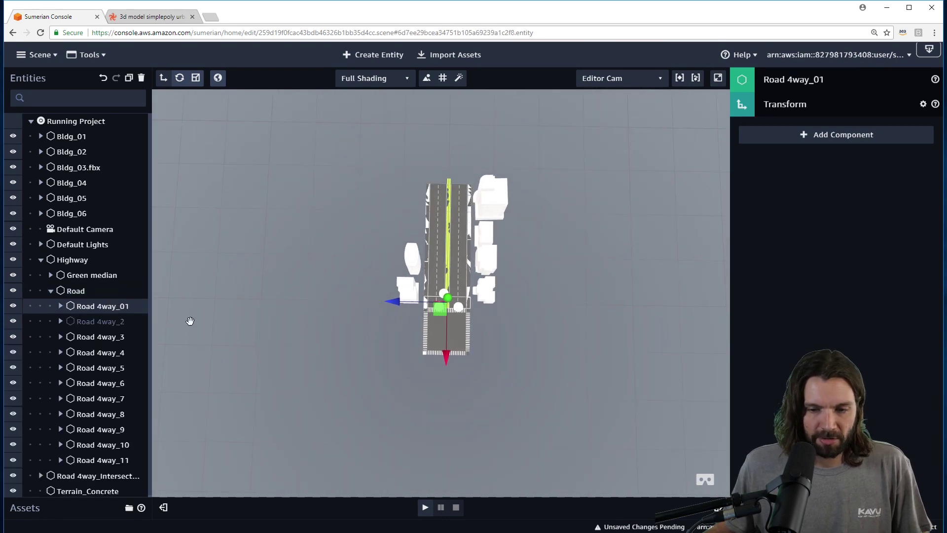
left_click(760, 114)
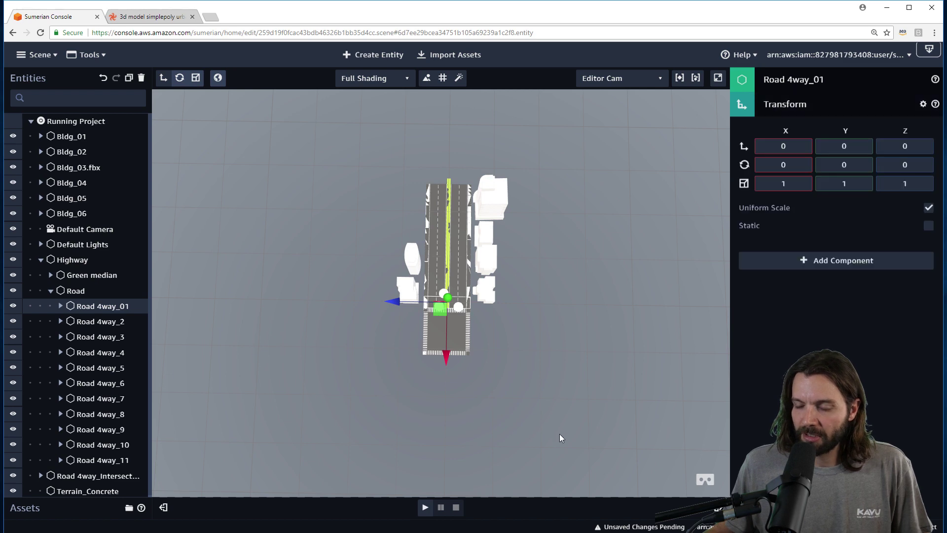
left_click_drag(559, 434, 532, 295)
scroll(526, 302, "up", 5)
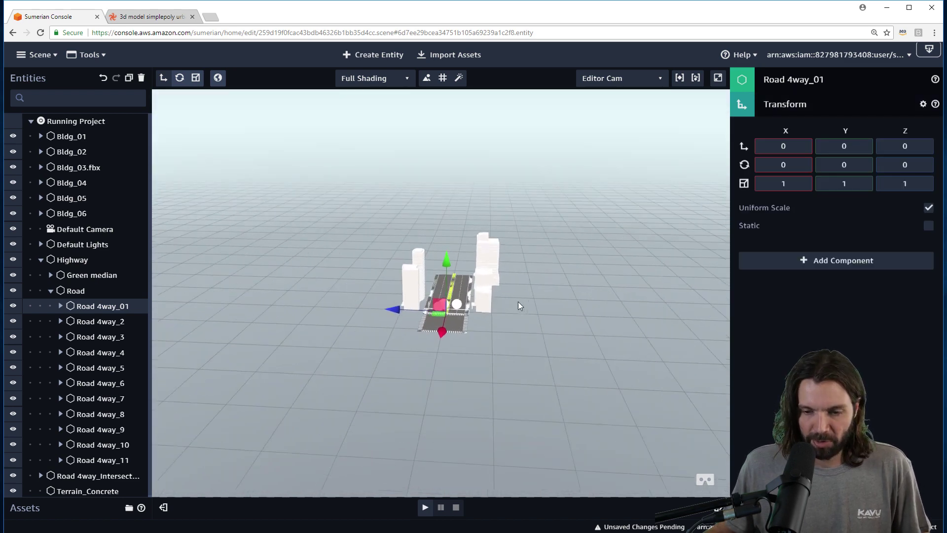
scroll(522, 302, "up", 4)
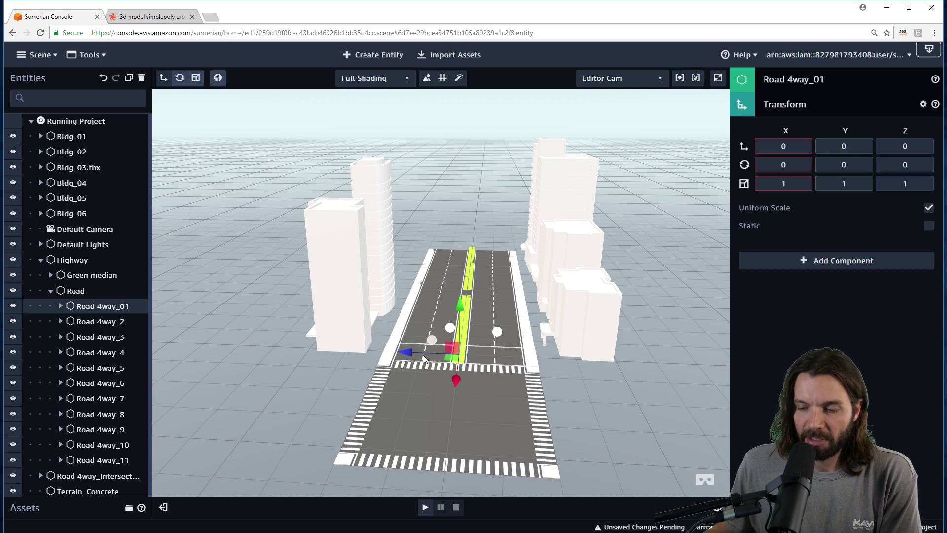
Inspect the mesh entity nested inside Road 4way_01, and collapse the segment and the Road group
left_click(60, 307)
left_click(61, 306)
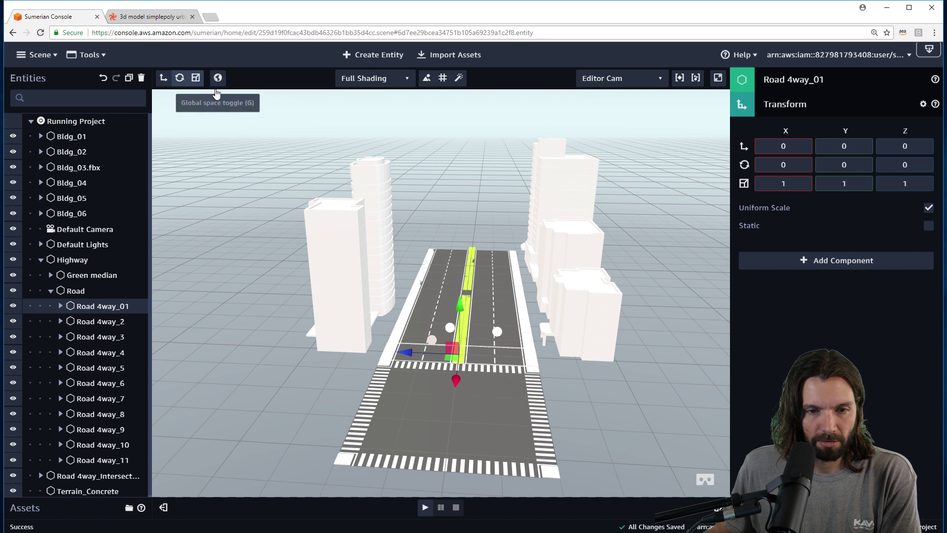
left_click(61, 307)
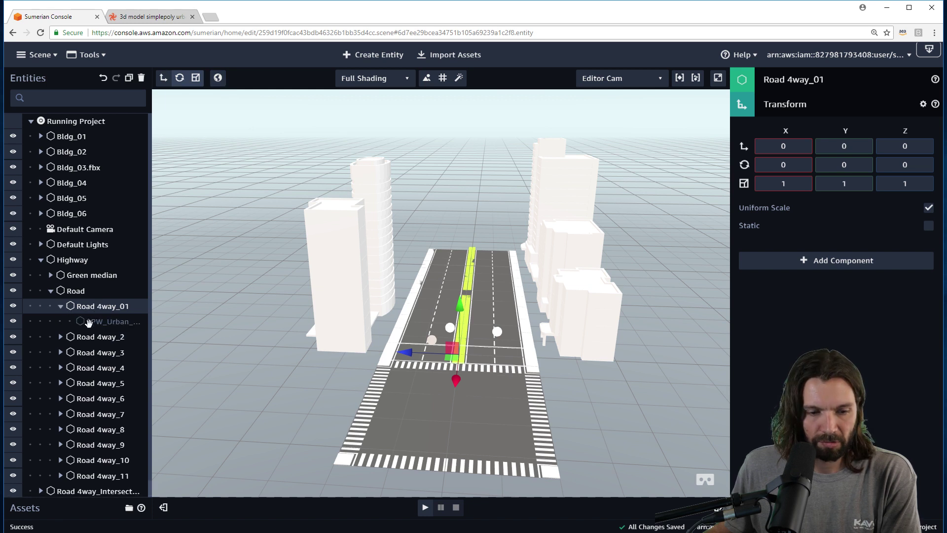
left_click(89, 321)
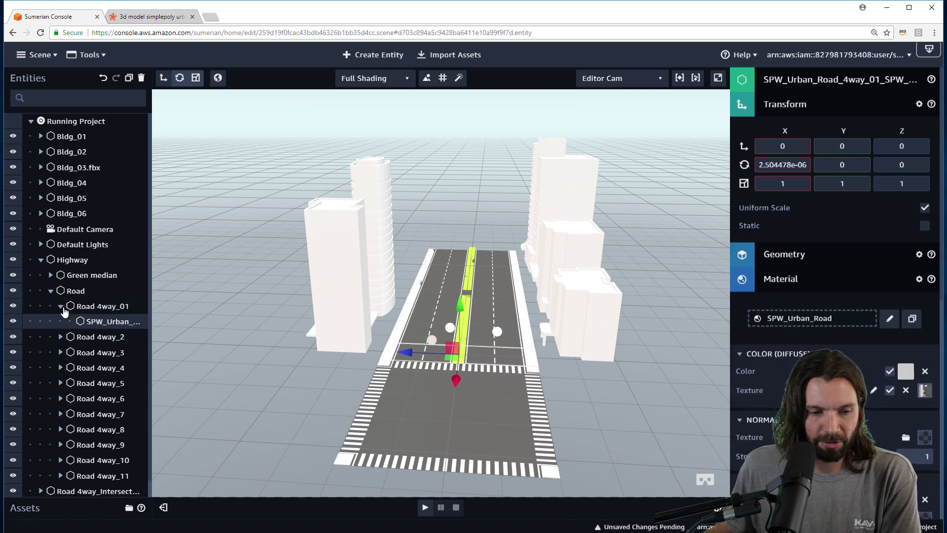
left_click(60, 306)
left_click(51, 291)
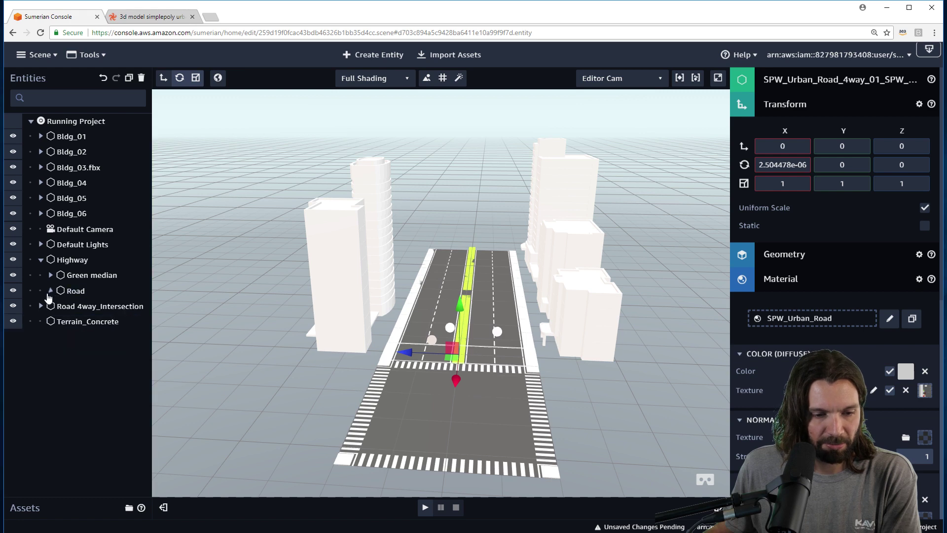
Duplicate the Road group and move the copy to the far end of the original, about -109.8 on X
left_click(73, 292)
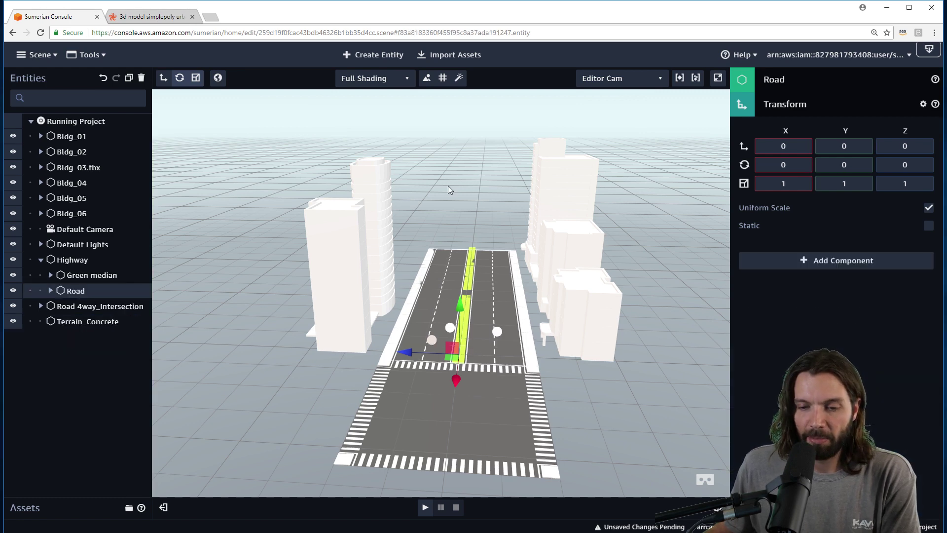
right_click_drag(448, 185, 455, 211)
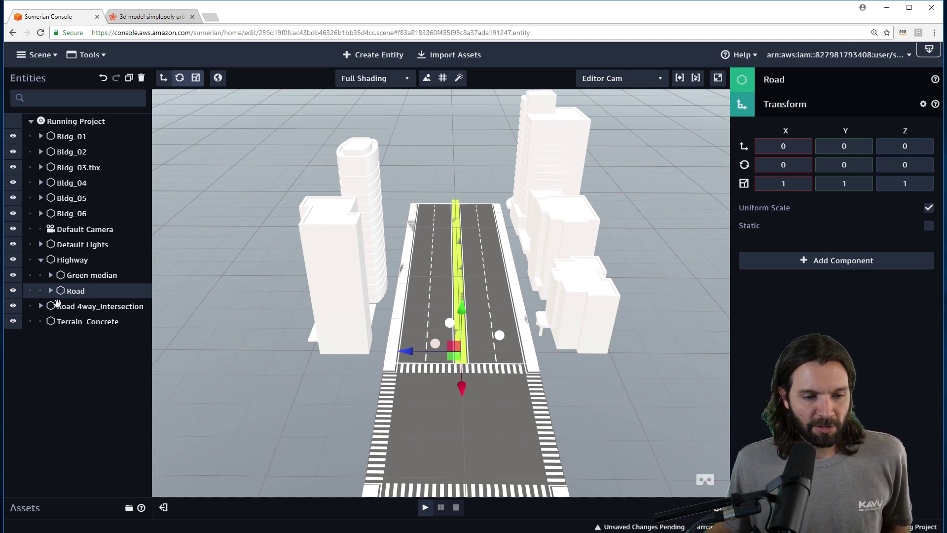
left_click(130, 78)
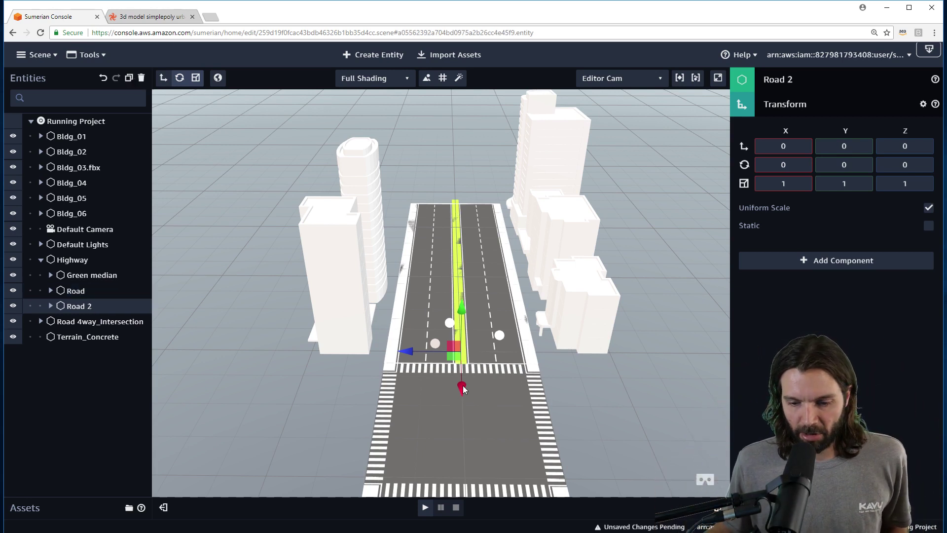
left_click_drag(462, 389, 476, 212)
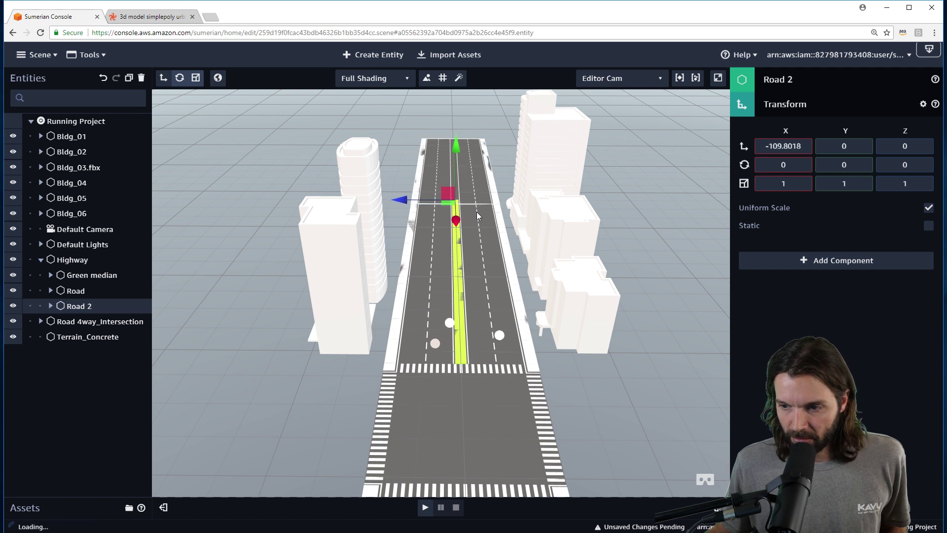
Set the duplicated Road group's X translation to -110
left_click_drag(799, 146, 784, 144)
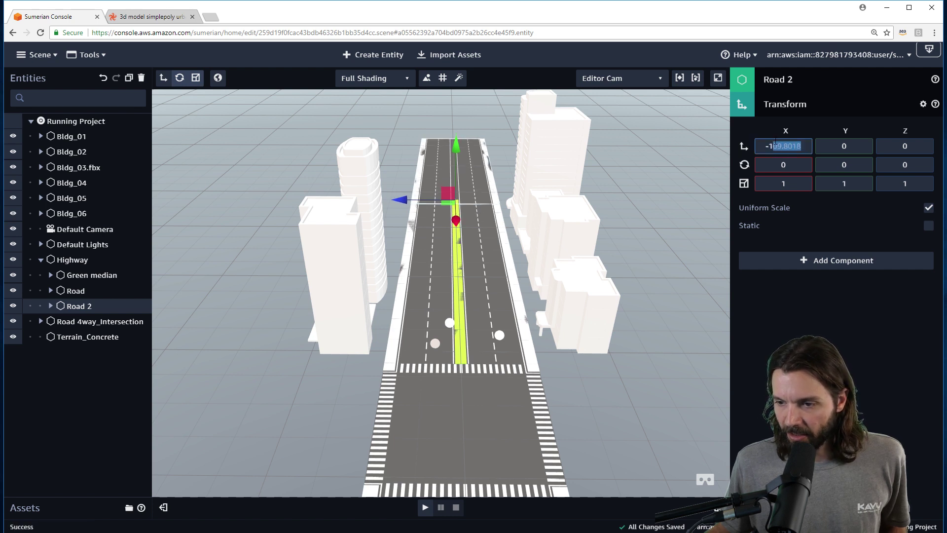
type("110")
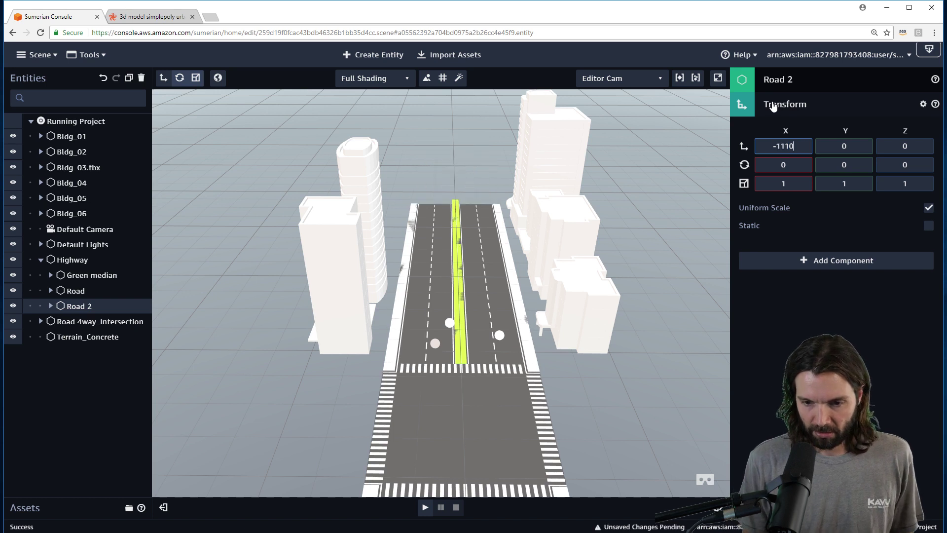
key("BackSpace")
key("BackSpace")
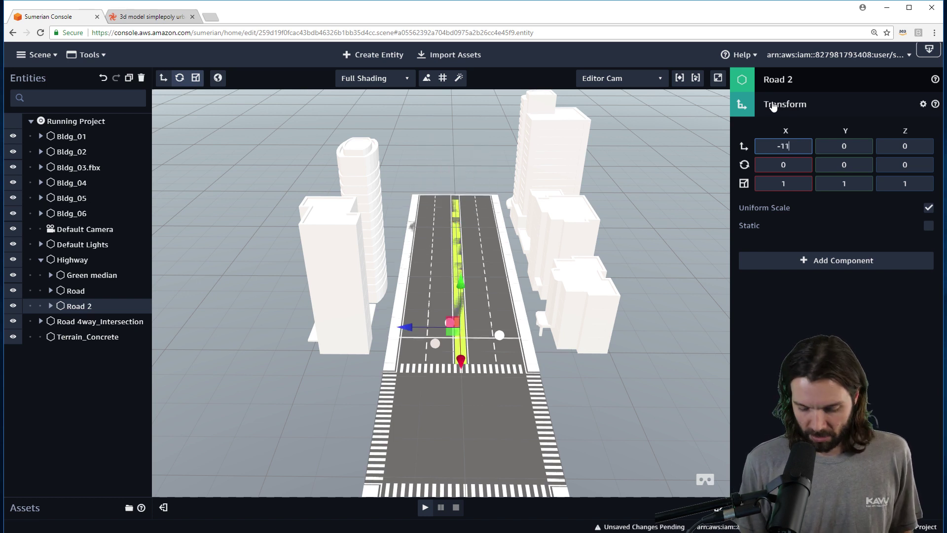
type("0")
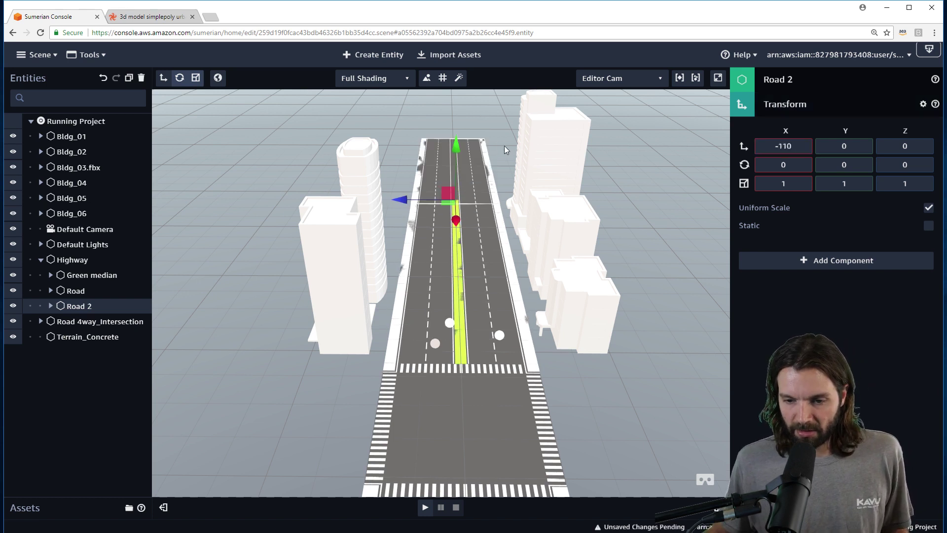
Examine the seam between the original road and its copy from several angles, with the duplicated group reselected
left_click(505, 146)
left_click_drag(506, 145, 477, 162)
scroll(476, 162, "up", 3)
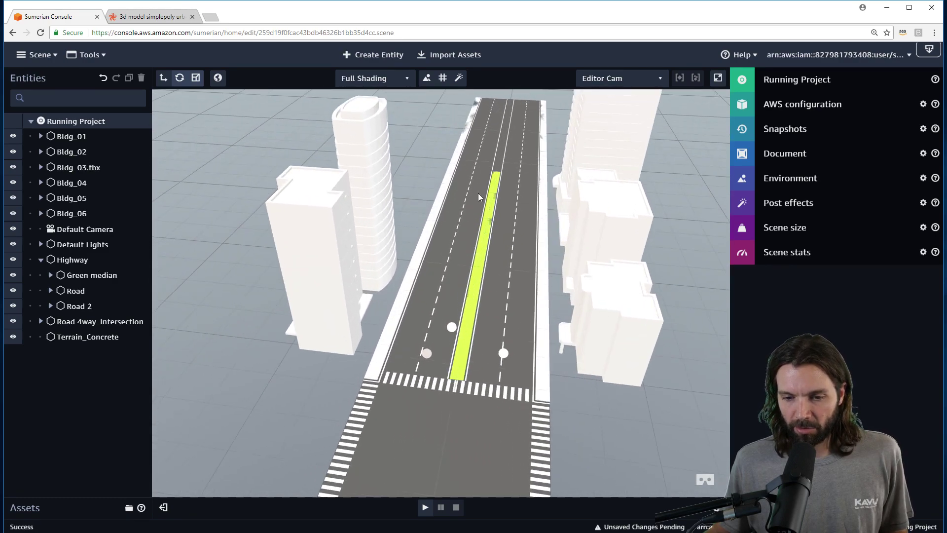
scroll(434, 153, "down", 1)
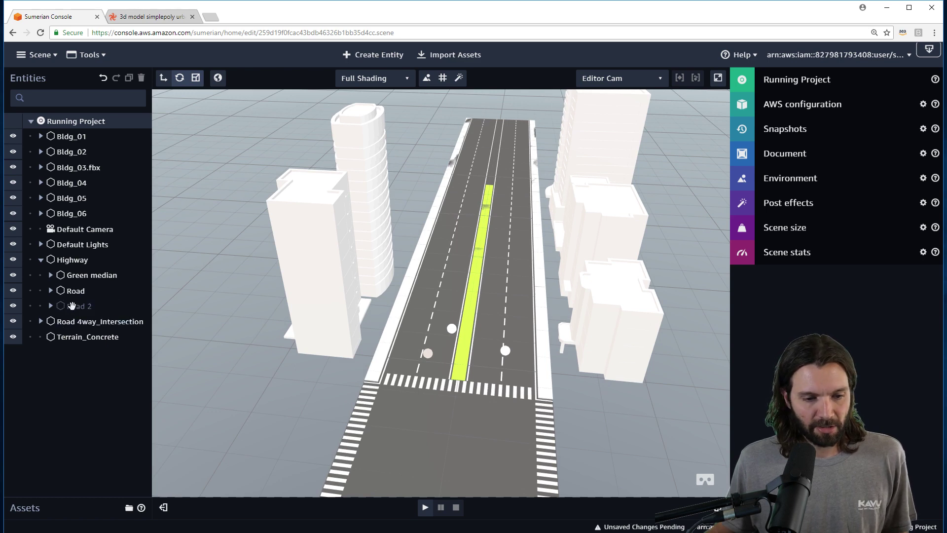
left_click(81, 306)
scroll(545, 254, "down", 2)
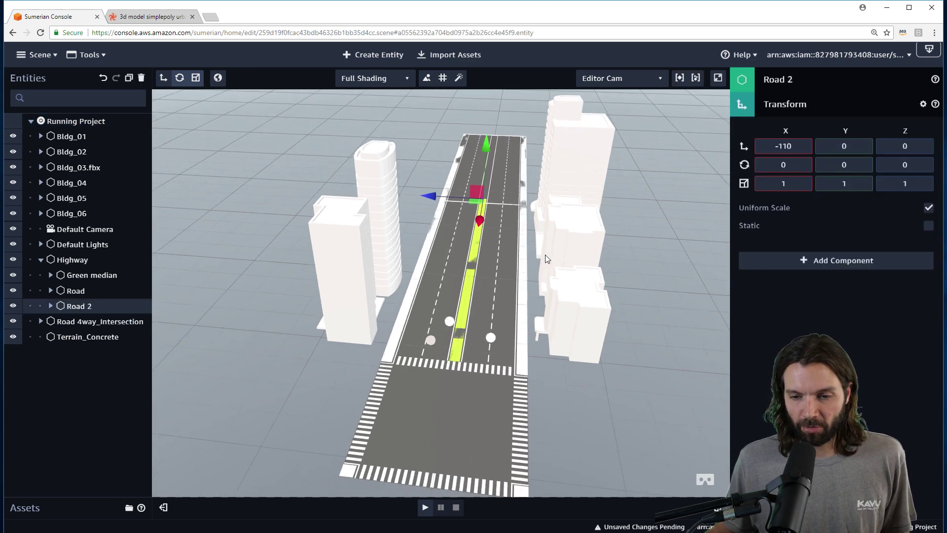
left_click_drag(533, 240, 532, 465)
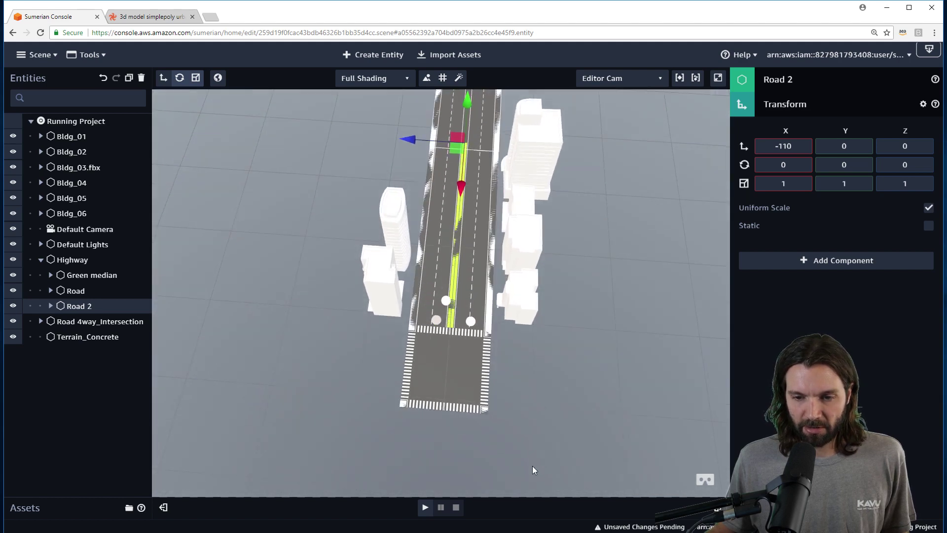
Duplicate the Road 2 group and move the copy to the far end of the highway, about -220.5 on X
scroll(540, 298, "down", 2)
left_click_drag(549, 306, 561, 333)
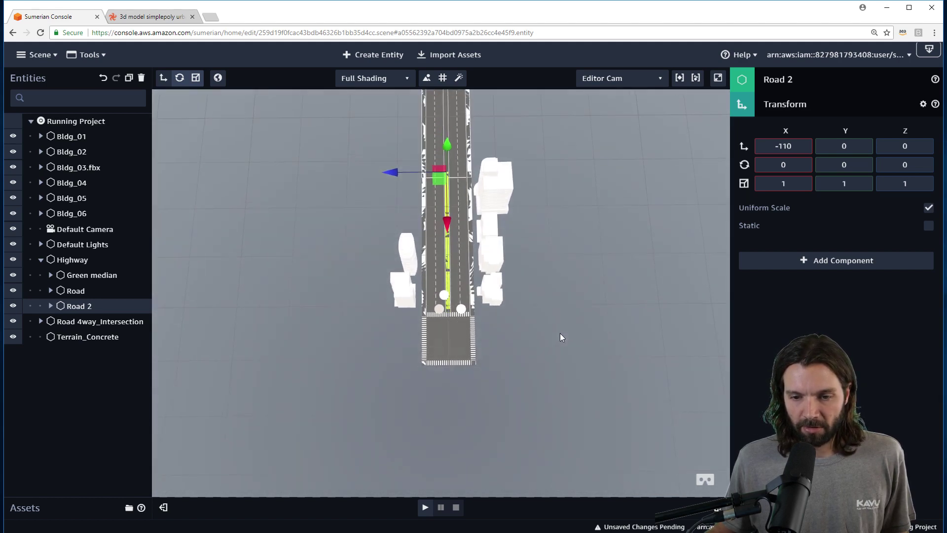
scroll(555, 337, "down", 1)
scroll(553, 330, "down", 1)
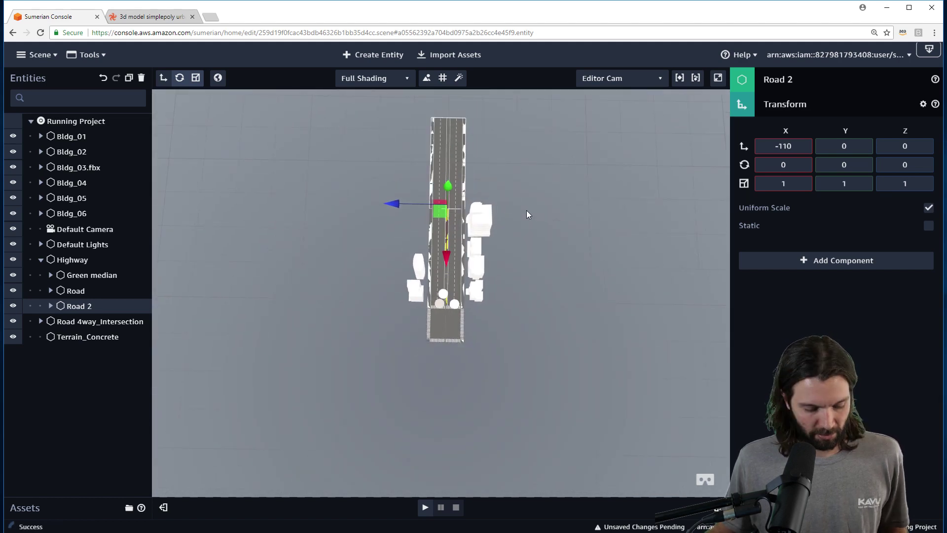
right_click_drag(527, 214, 578, 307)
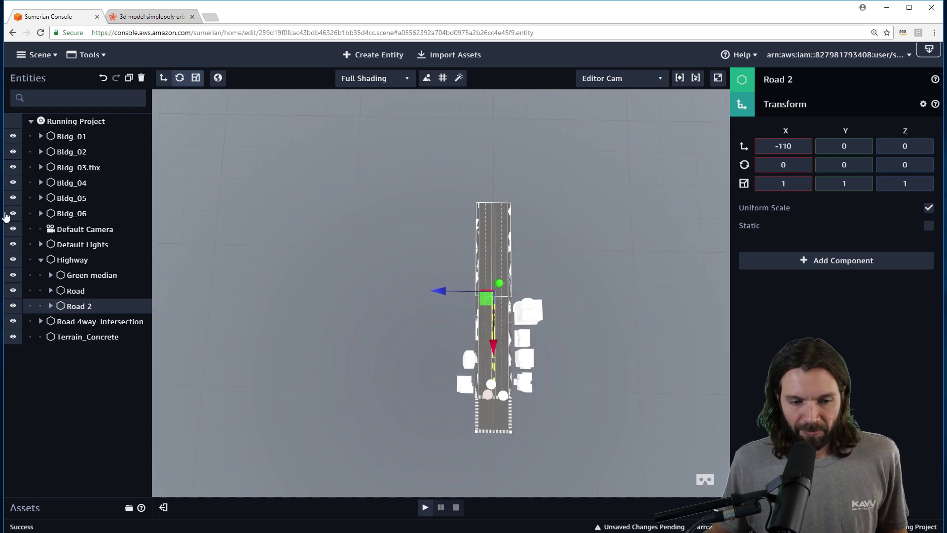
left_click(128, 78)
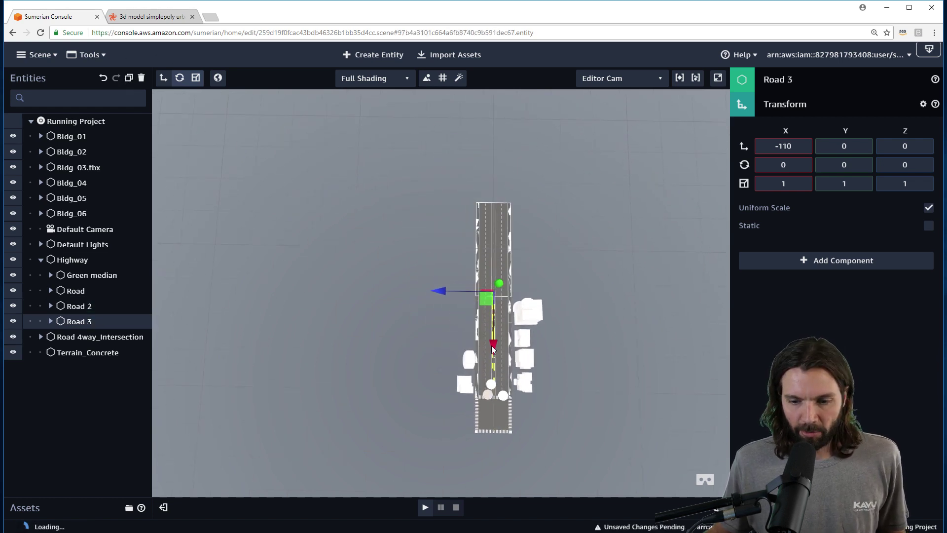
left_click_drag(494, 351, 494, 254)
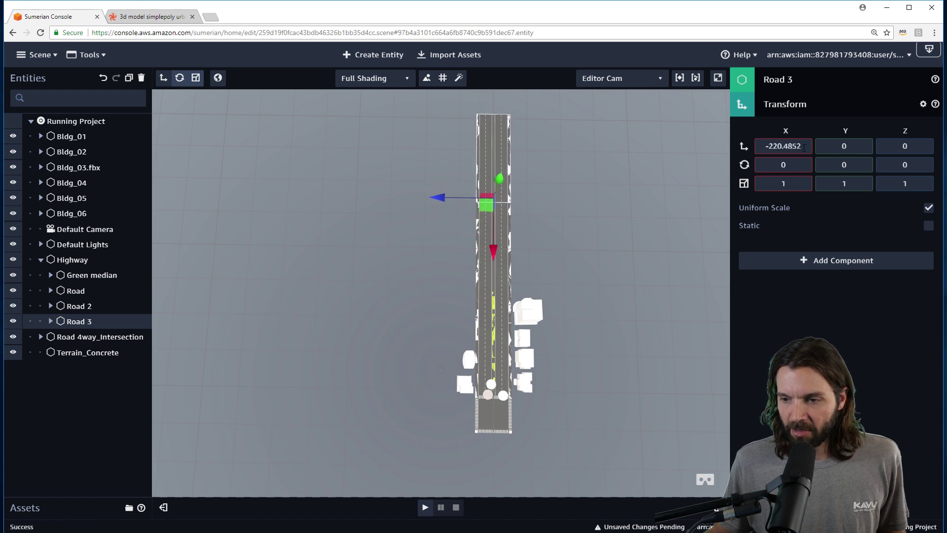
Set the new road copy's X translation to -220
left_click_drag(805, 148, 791, 145)
key("BackSpace")
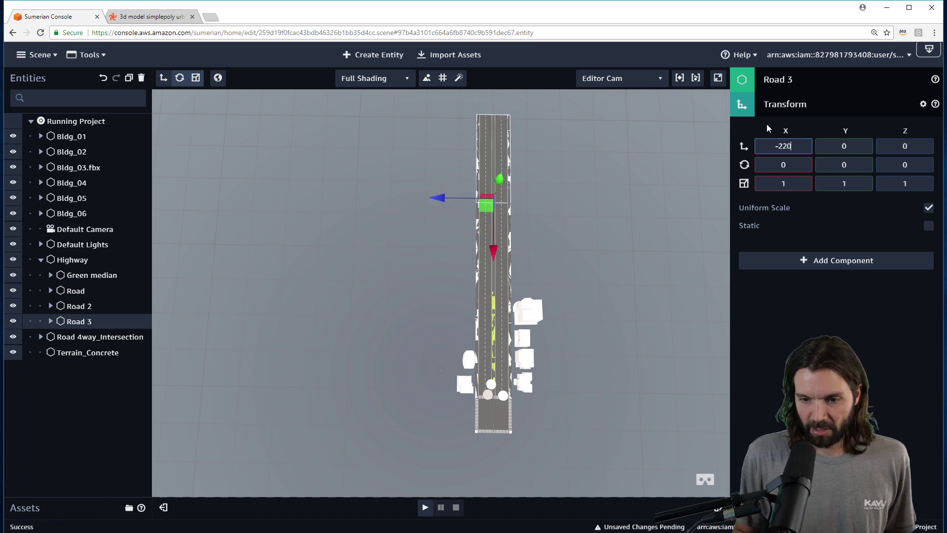
scroll(595, 238, "down", 3)
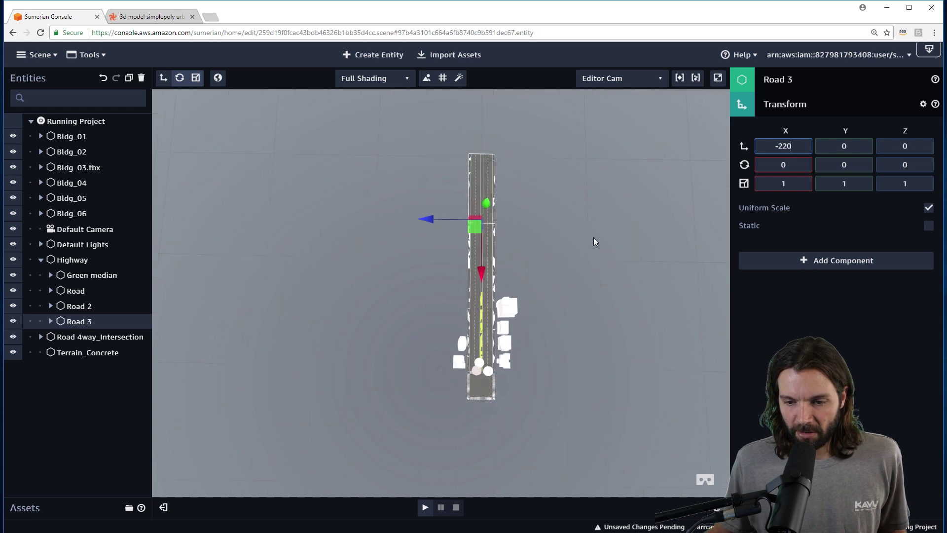
key("Return")
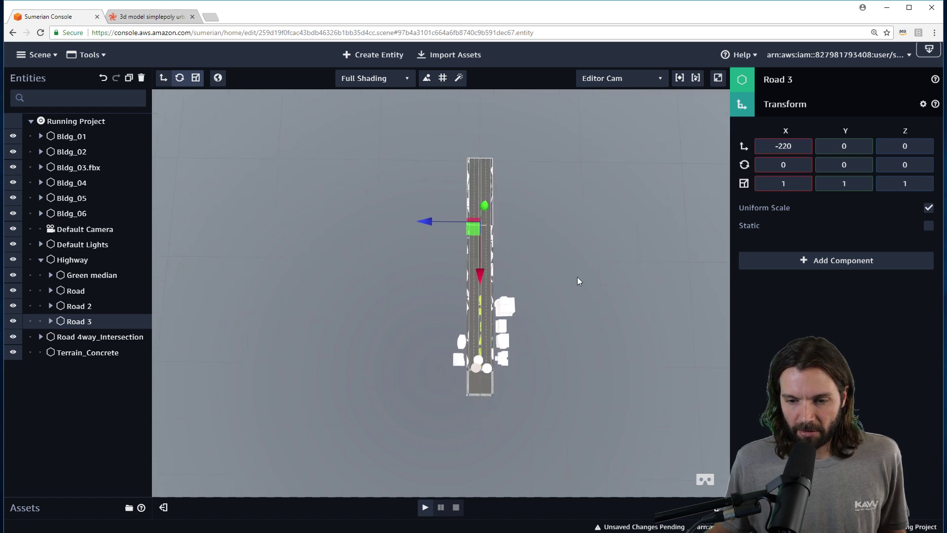
Duplicate the Road 3 group and place the copy at the highway's far end with an X translation of -330
left_click(129, 78)
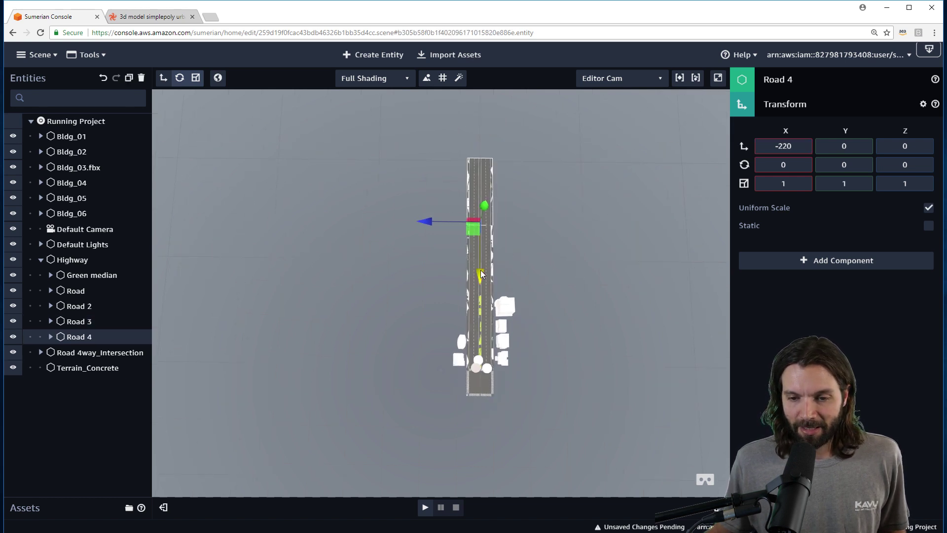
left_click_drag(481, 274, 480, 206)
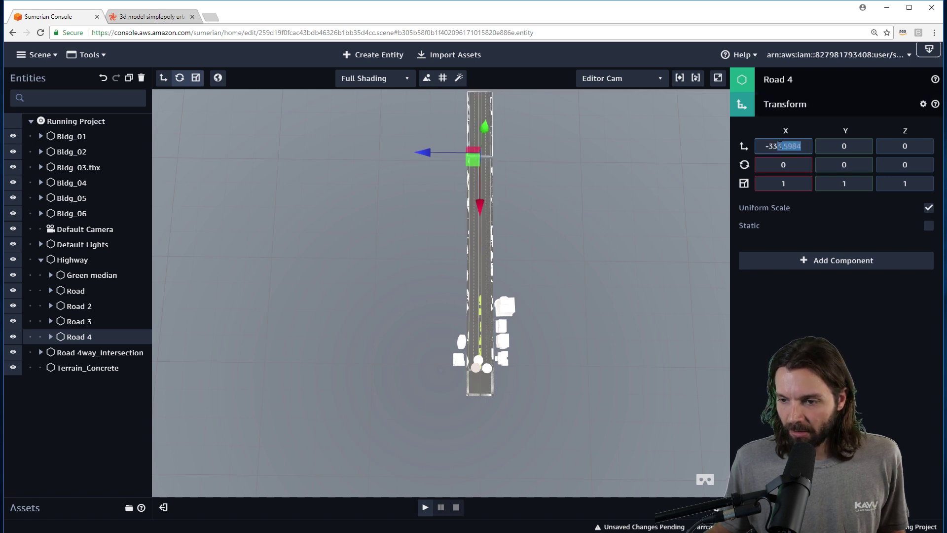
type("0")
key("Return")
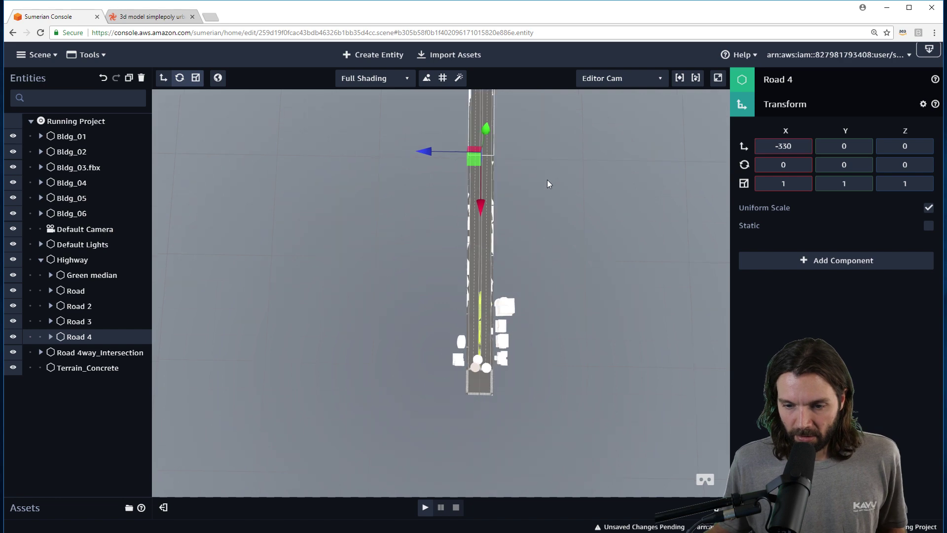
Compare the extended road with the city layout in the SimplePoly Urban preview image on TurboSquid, and return to the Sumerian scene
left_click(176, 22)
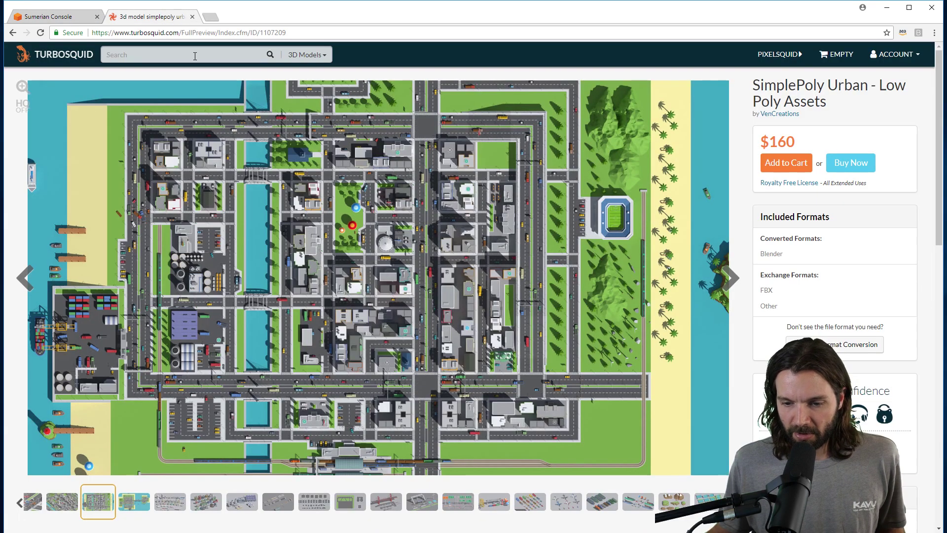
left_click(74, 19)
scroll(578, 200, "down", 3)
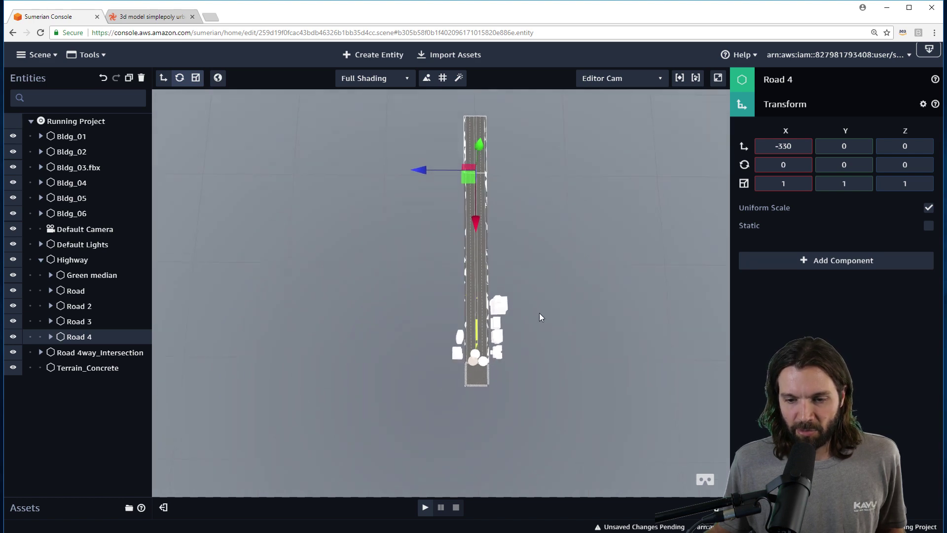
left_click_drag(539, 313, 535, 332)
left_click(160, 18)
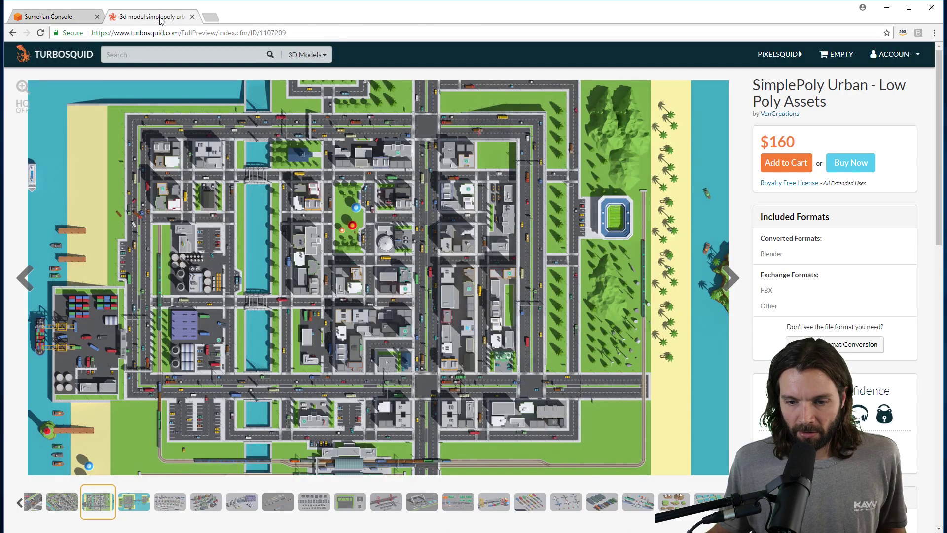
left_click(64, 19)
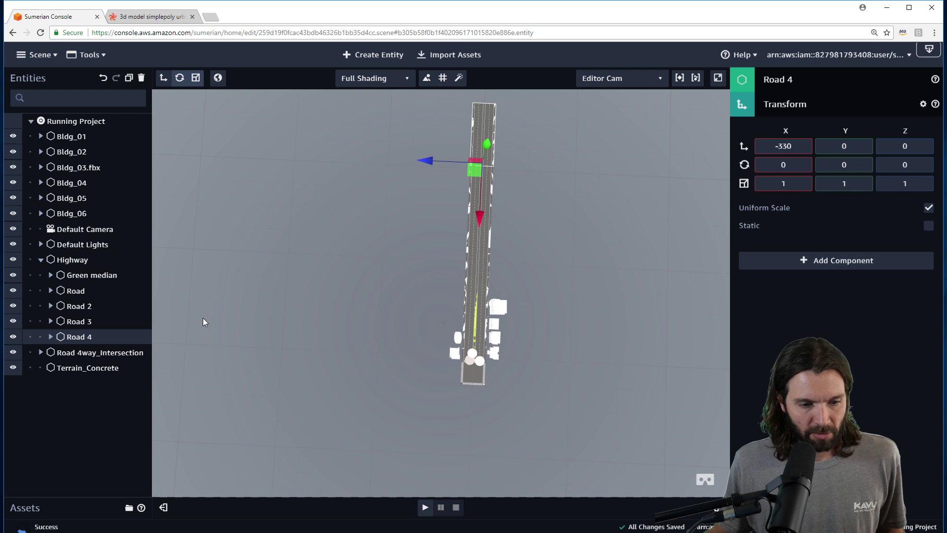
Collapse the Highway group and rename it "Highway right"
left_click(41, 260)
left_click(63, 261)
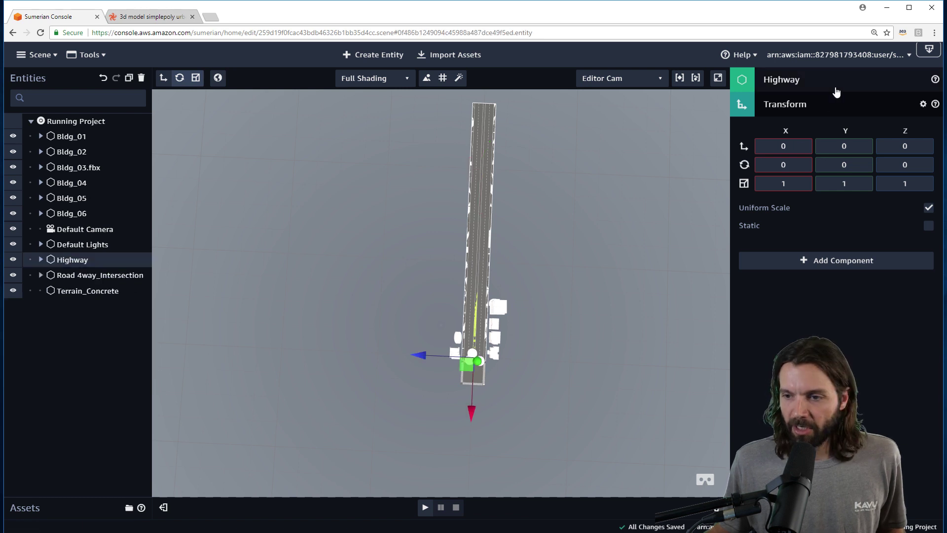
left_click(830, 85)
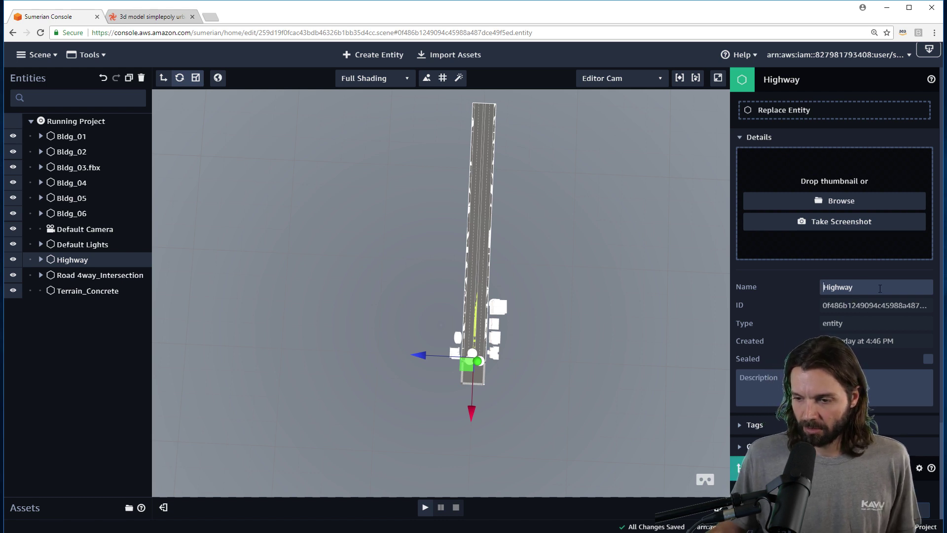
type("right")
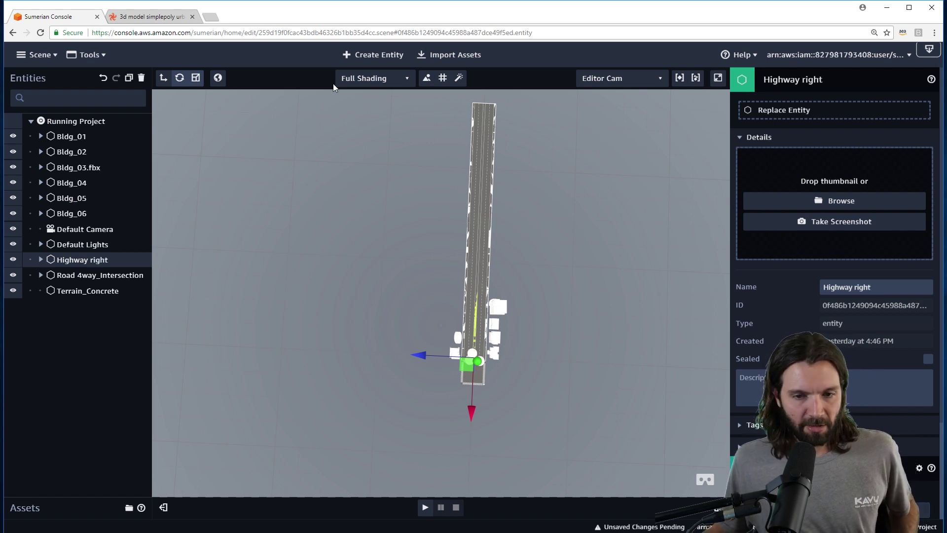
Create an empty entity and name it "External Highway"
left_click(386, 56)
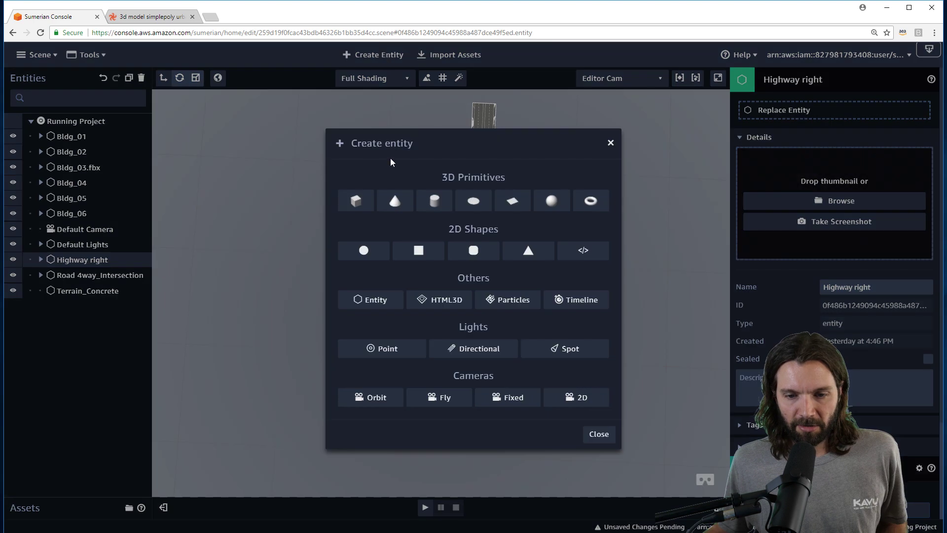
left_click(371, 302)
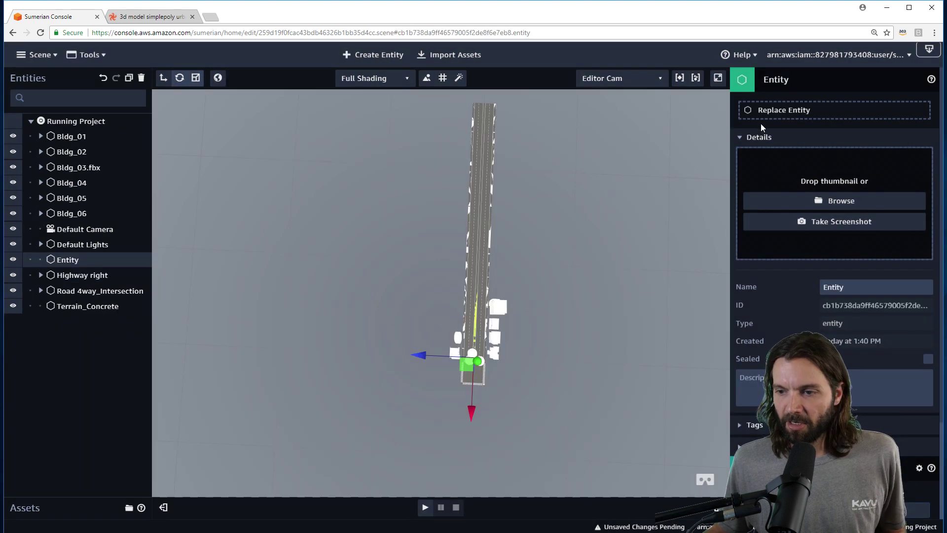
left_click(785, 84)
left_click(785, 85)
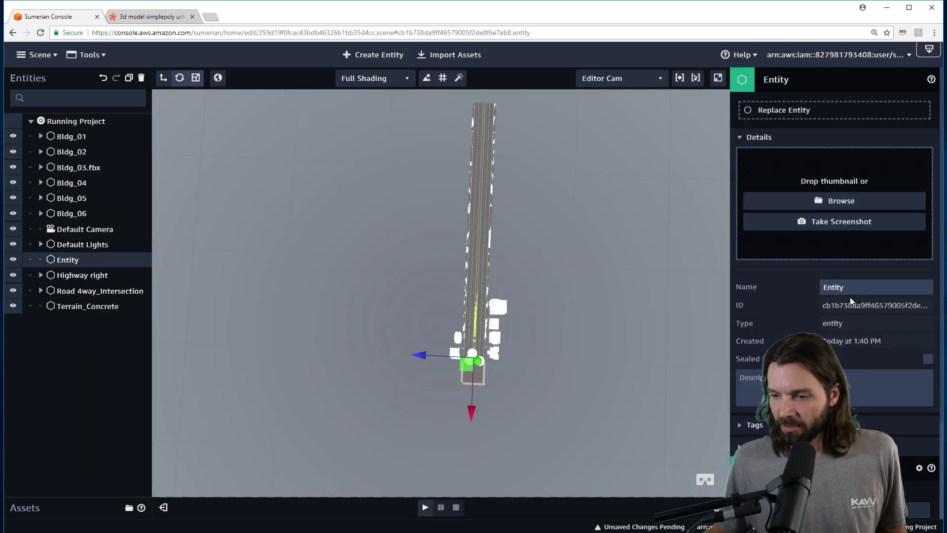
left_click(761, 281)
type("Exte")
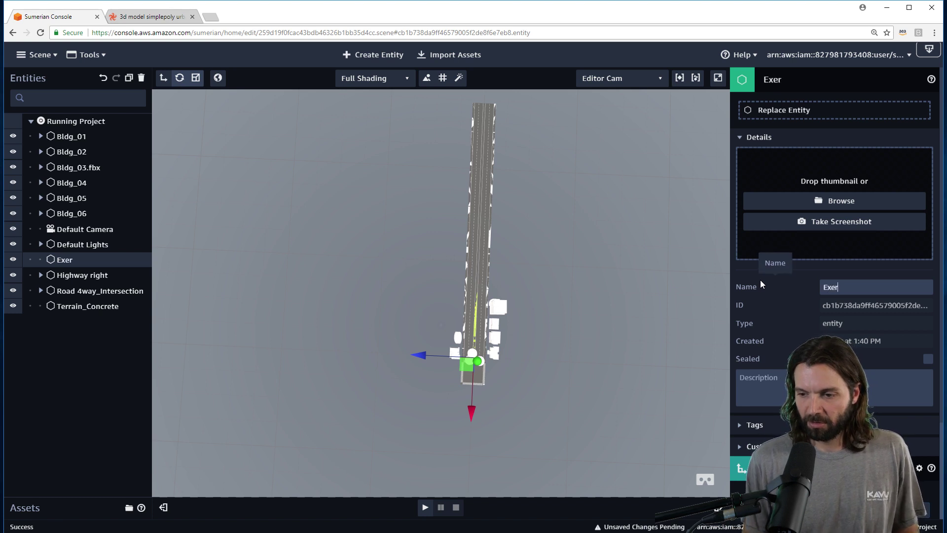
type("rnal ")
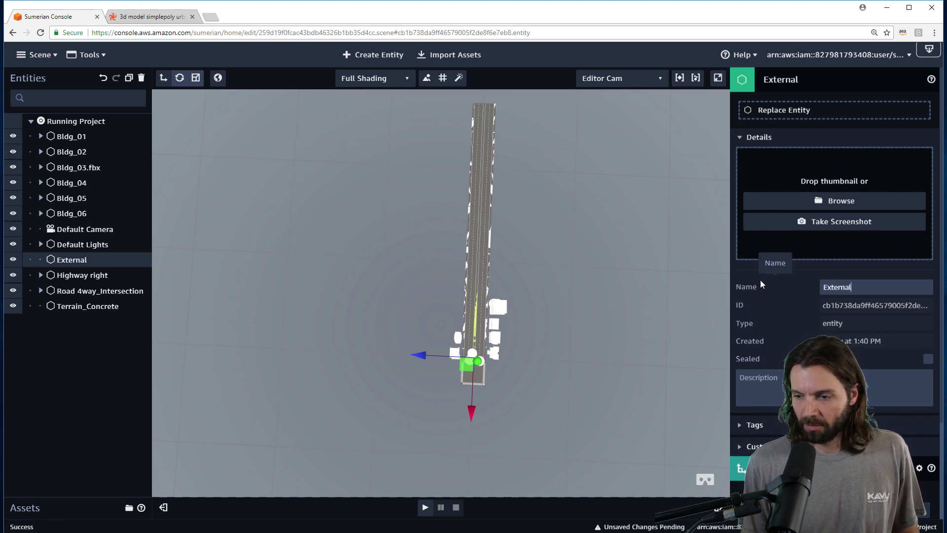
type("Hightwa")
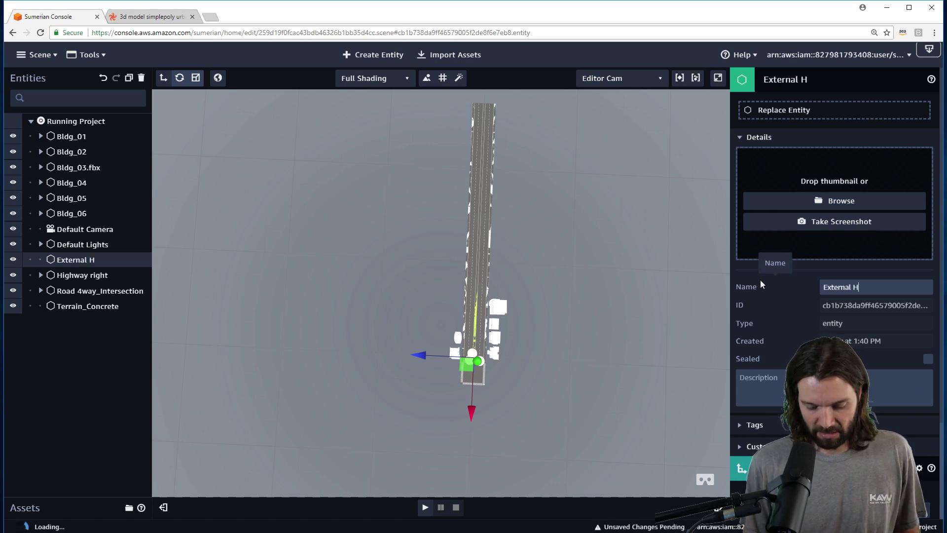
key("BackSpace")
key("BackSpace")
key("BackSpace")
type("way")
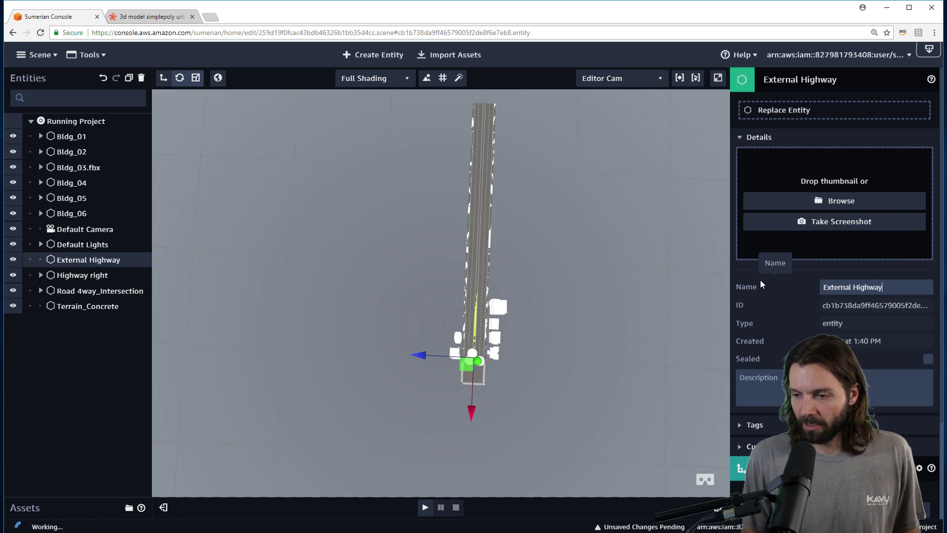
Check the reference city layout, and nest the Highway right group inside External Highway in the entity hierarchy
left_click(150, 16)
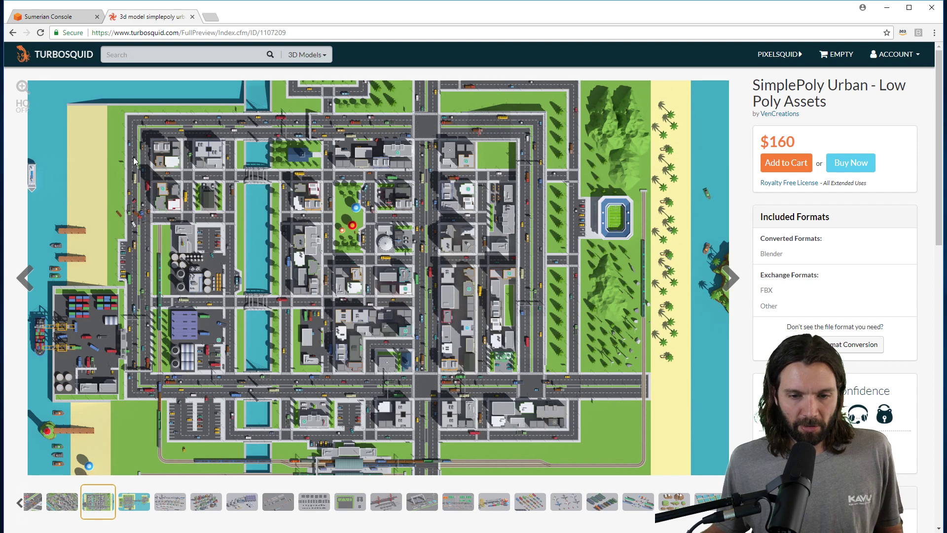
left_click(65, 17)
right_click_drag(594, 359, 594, 307)
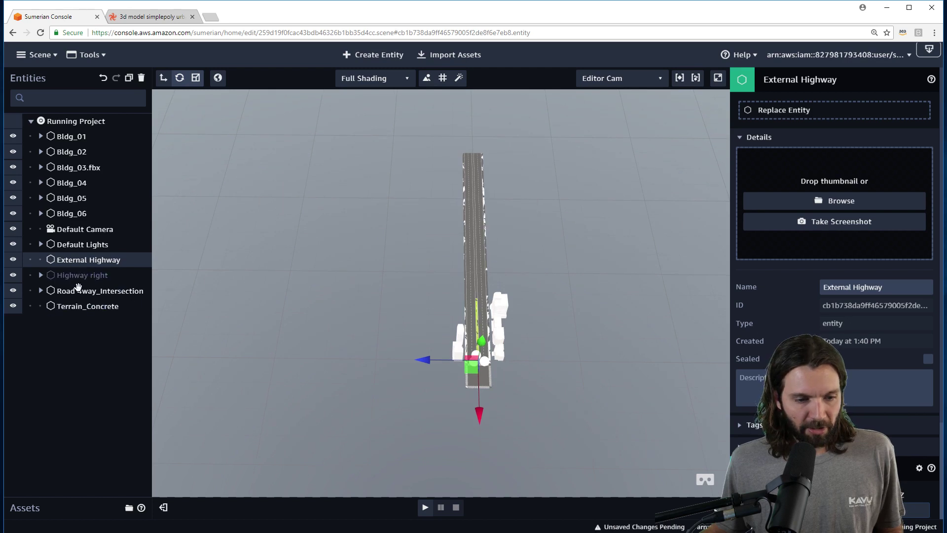
left_click_drag(78, 277, 80, 260)
left_click(40, 261)
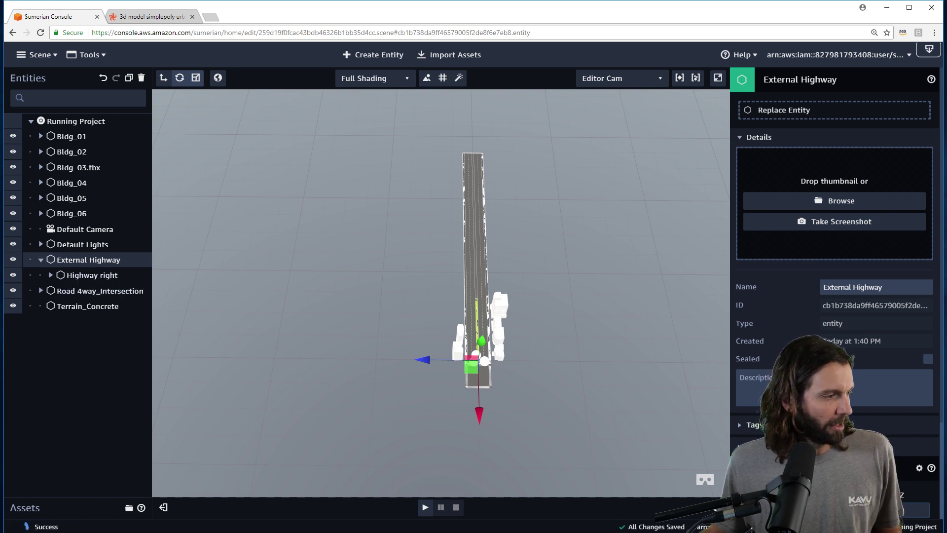
Duplicate the External Highway group and move the copy along X to meet the far end of the original, about -441.4
left_click(128, 79)
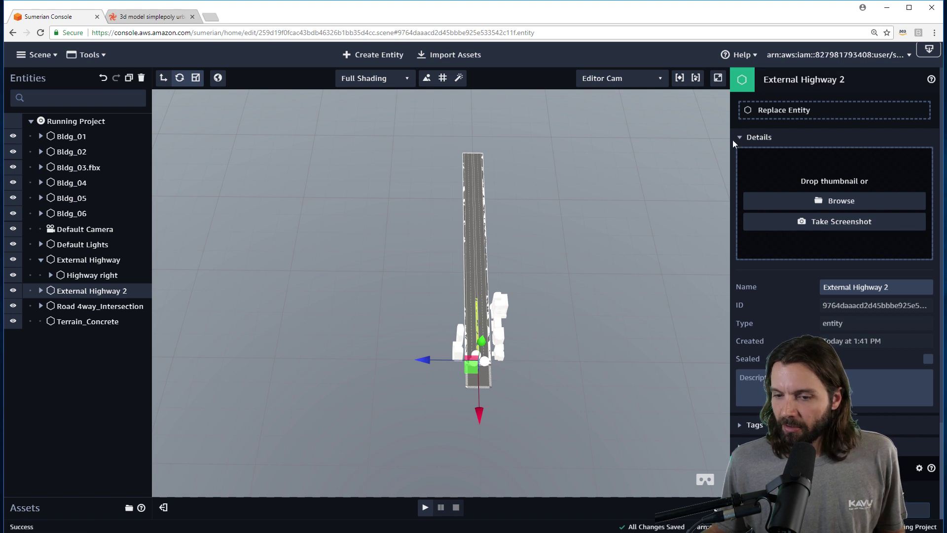
left_click_drag(477, 413, 494, 187)
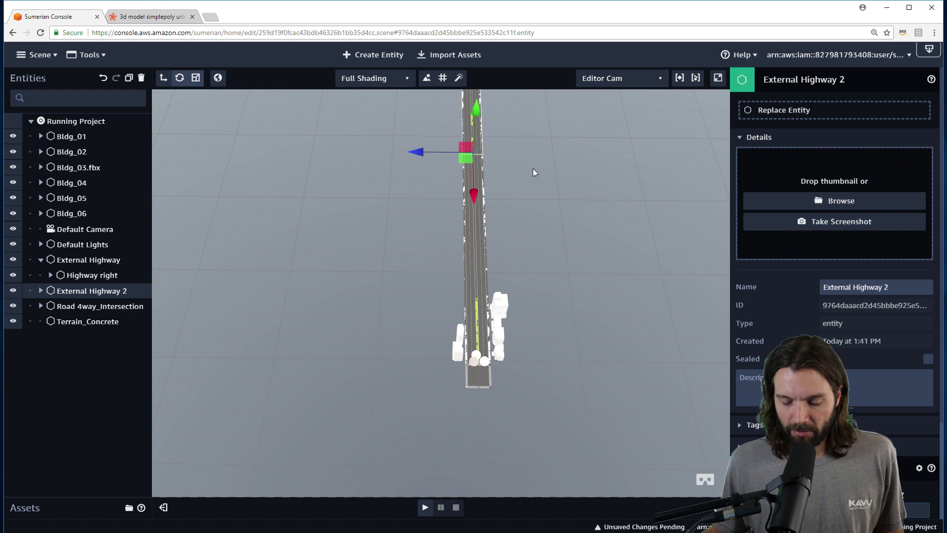
right_click_drag(533, 168, 537, 231)
middle_click_drag(530, 175, 523, 324)
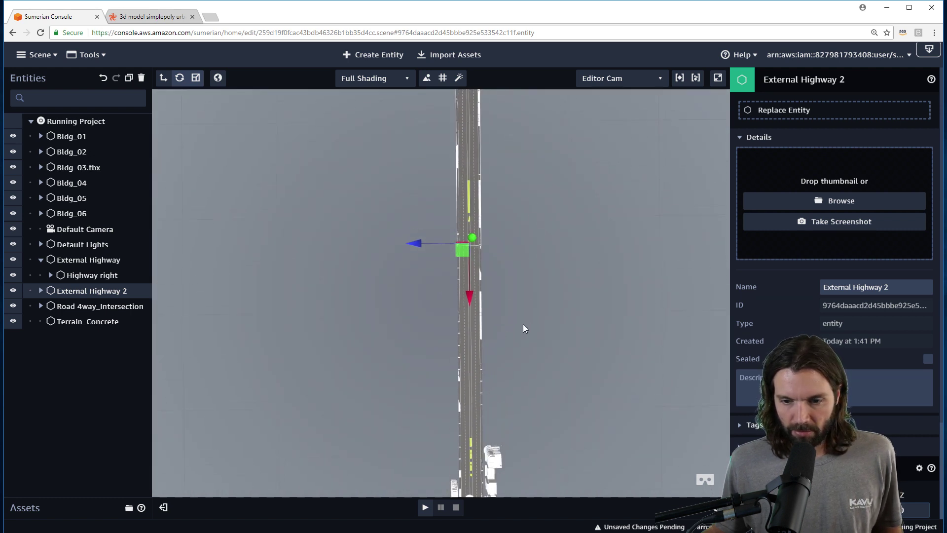
scroll(515, 268, "up", 5)
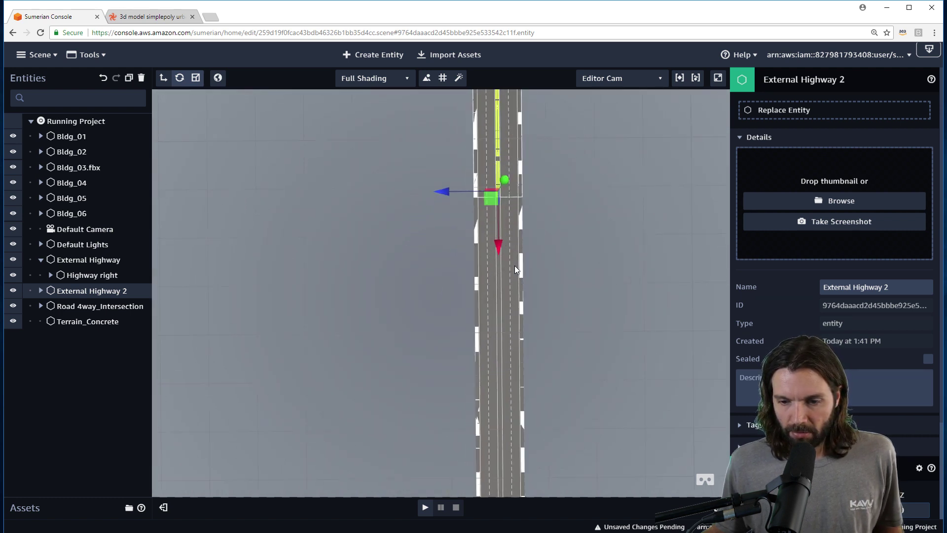
scroll(511, 268, "down", 1)
right_click_drag(399, 304, 397, 184)
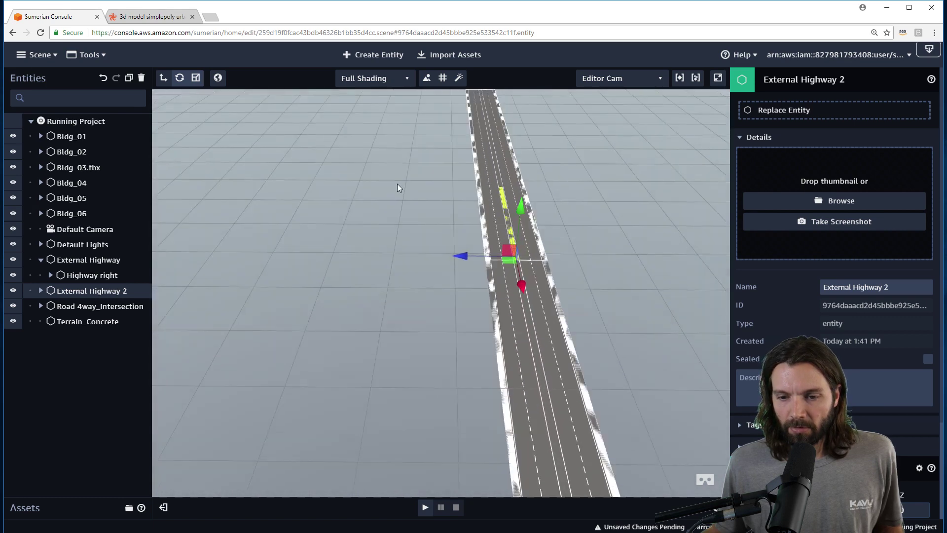
mouse_move(518, 289)
left_mouse_down()
mouse_move(515, 260)
mouse_move(514, 284)
left_mouse_up()
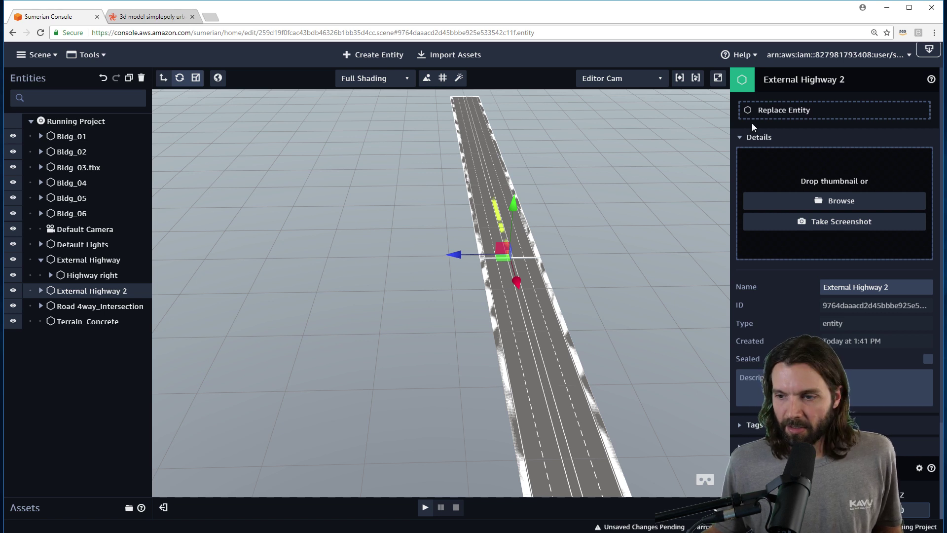
Set the X position of External Highway 2 to -440
left_click(776, 84)
left_click_drag(801, 146, 793, 146)
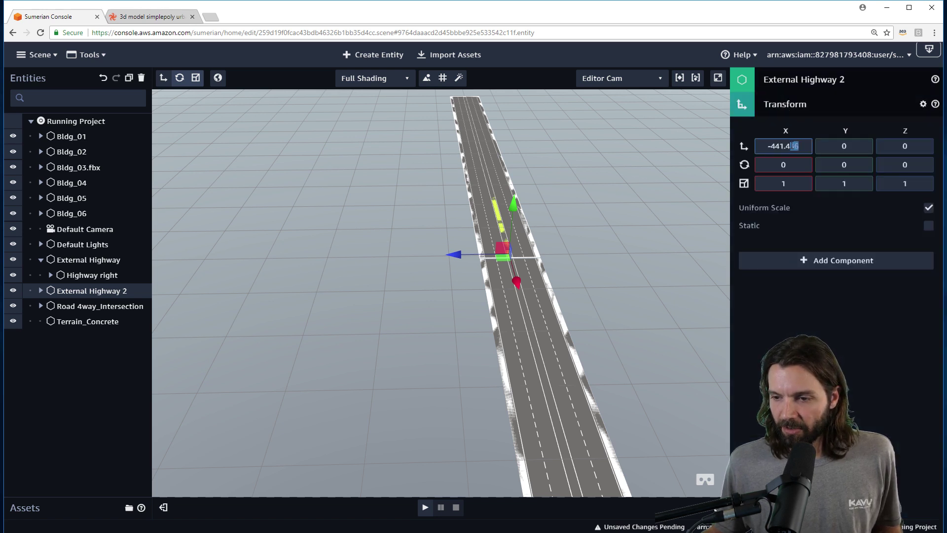
type("0")
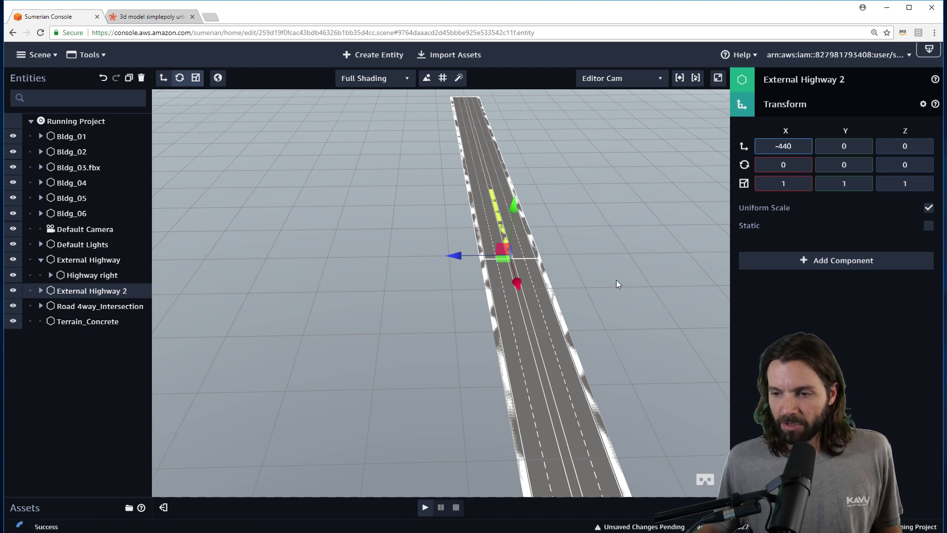
Try rotating External Highway 2 about its Y axis, and undo the rotation
left_click(845, 166)
type("-14")
left_click_drag(846, 184, 844, 146)
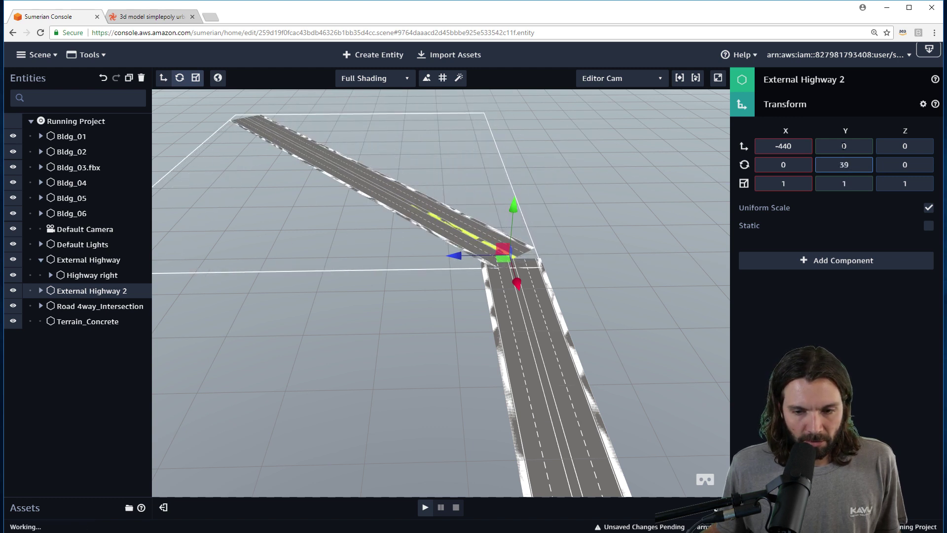
key("ctrl+z")
key("ctrl+z")
key("ctrl+z")
key("ctrl+z")
key("ctrl+z")
key("ctrl+z")
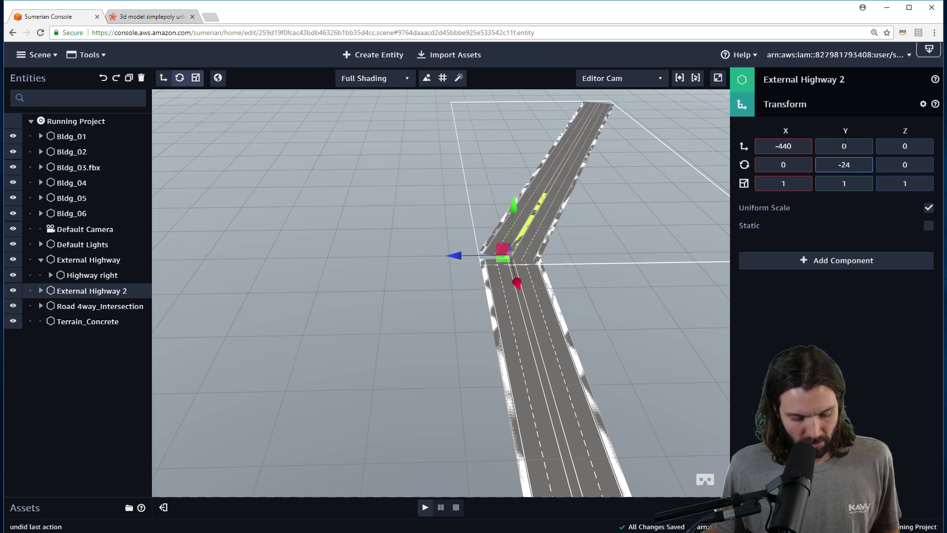
key("ctrl+z")
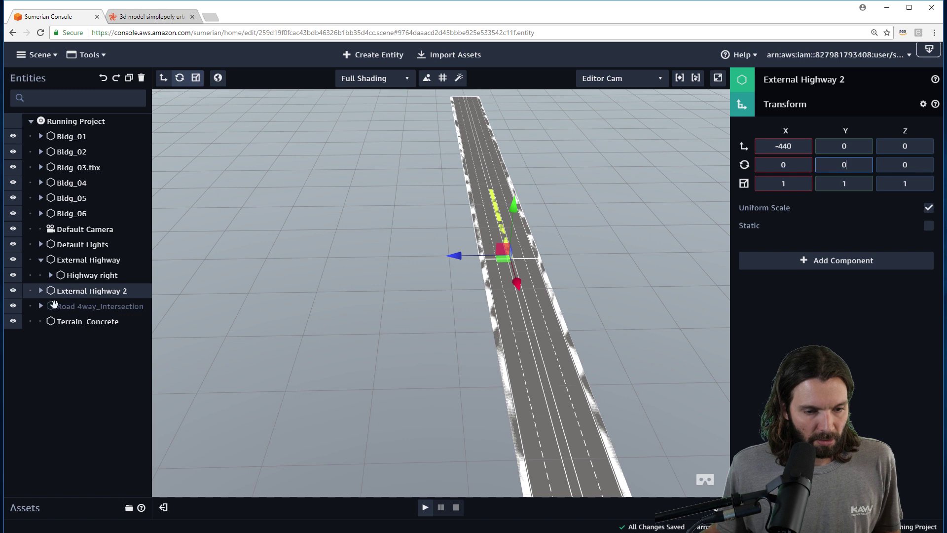
Delete the External Highway 2 entity from the scene and confirm the removal
left_click(80, 289)
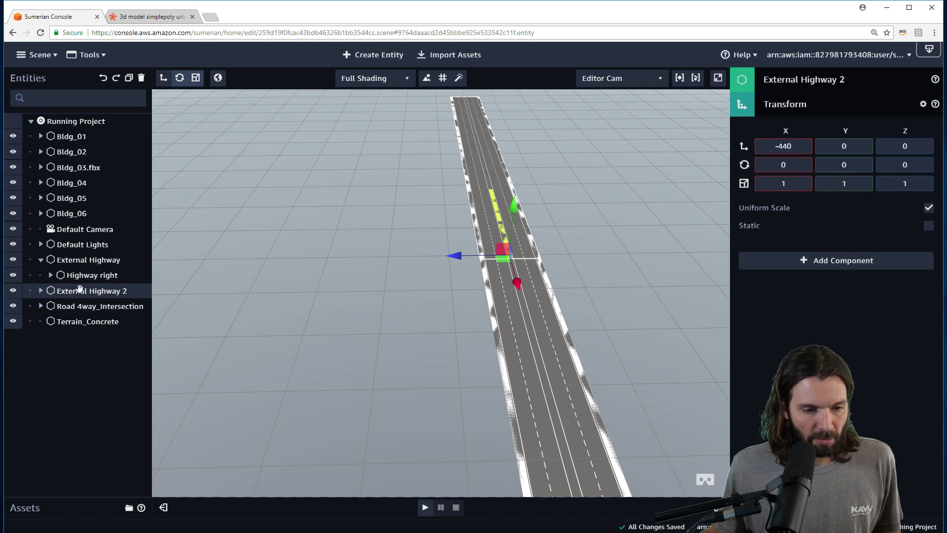
left_click(141, 78)
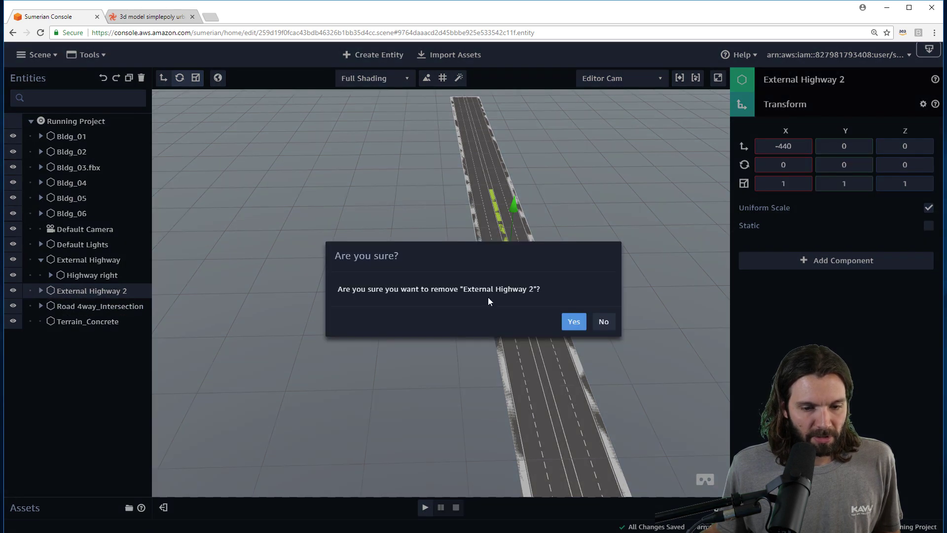
left_click(587, 321)
Nest the Road 4way_Intersection entity inside the Highway right group and check the group's contents
left_click(505, 266)
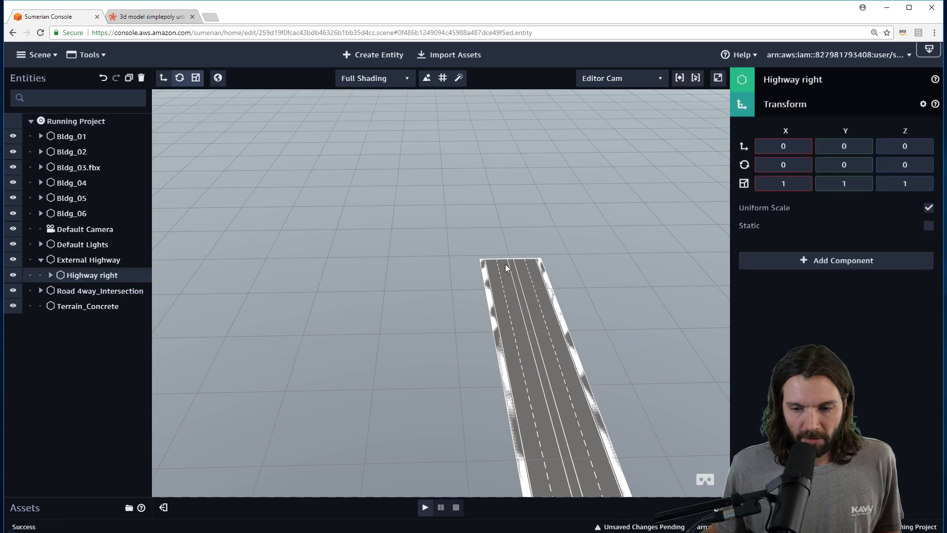
left_click_drag(505, 264, 615, 300)
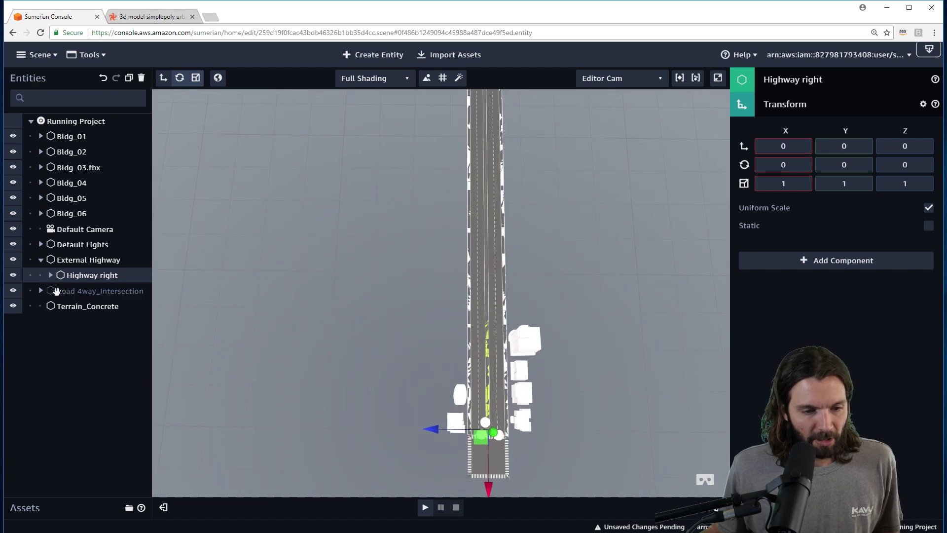
left_click_drag(56, 291, 80, 274)
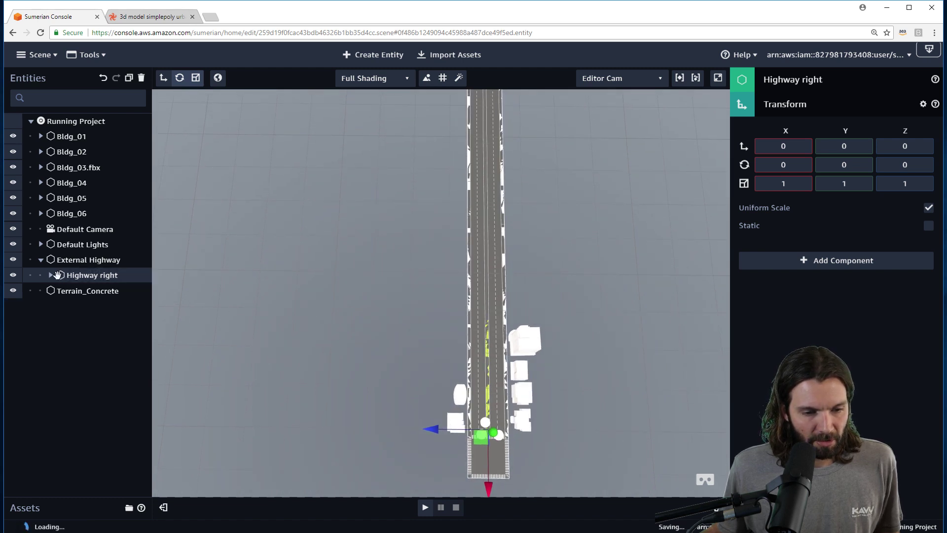
left_click(50, 279)
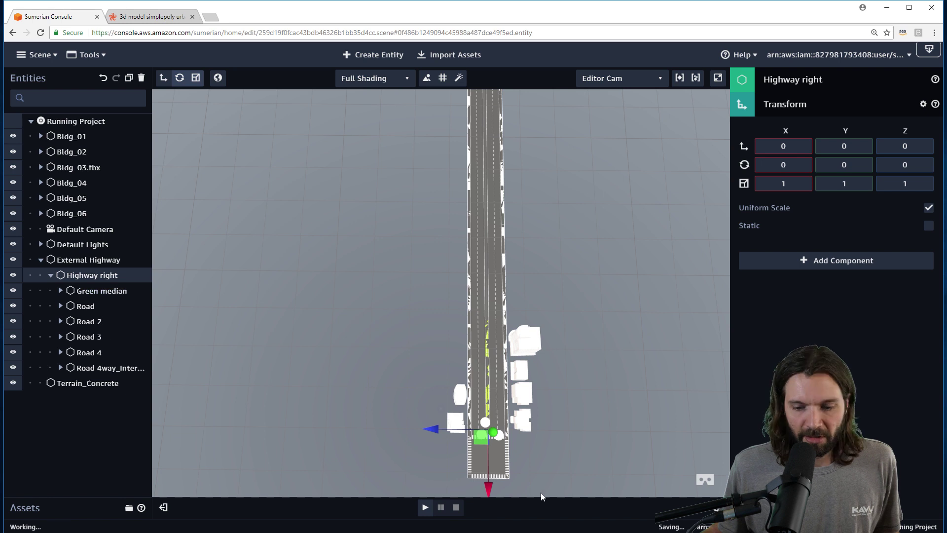
left_click(50, 275)
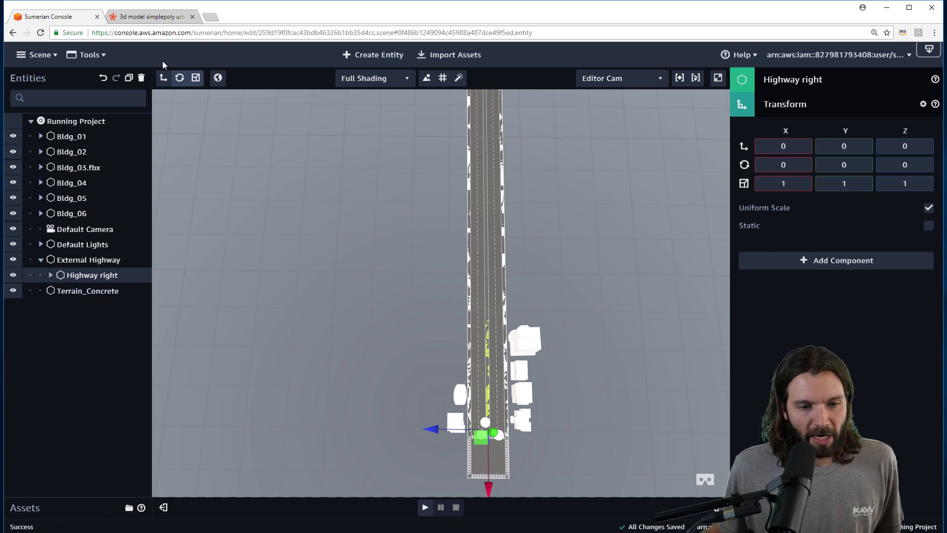
Duplicate the Highway right group inside External Highway and set the copy's X position to -480
left_click(128, 77)
scroll(411, 242, "down", 3)
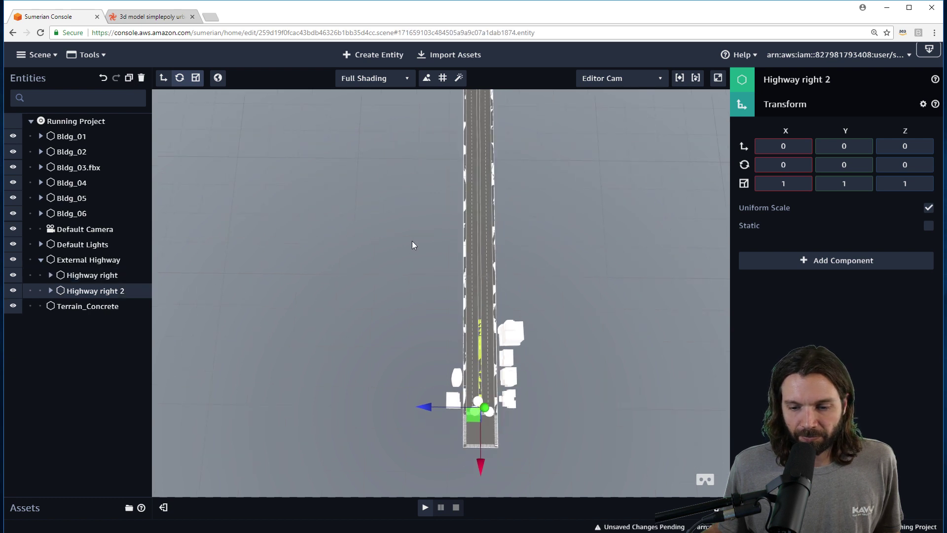
left_click_drag(469, 441, 484, 140)
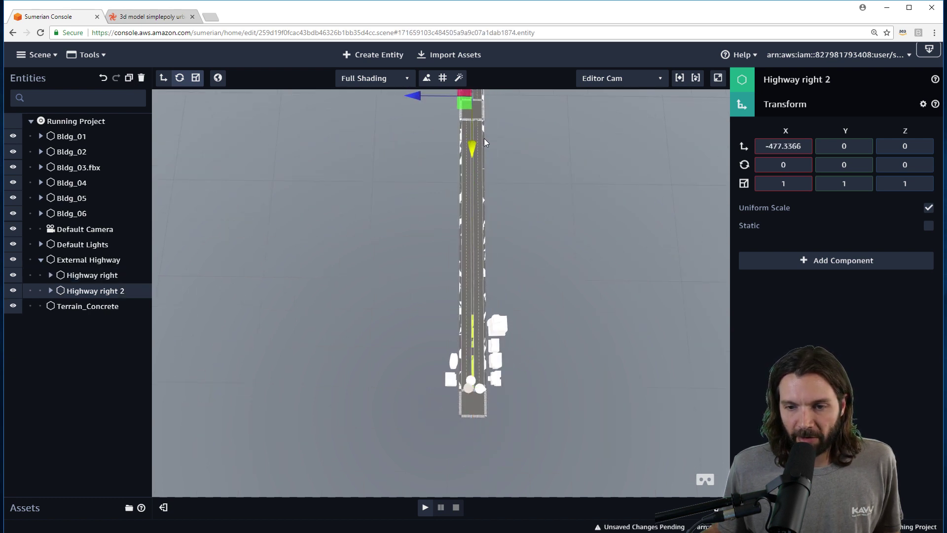
left_click(795, 146)
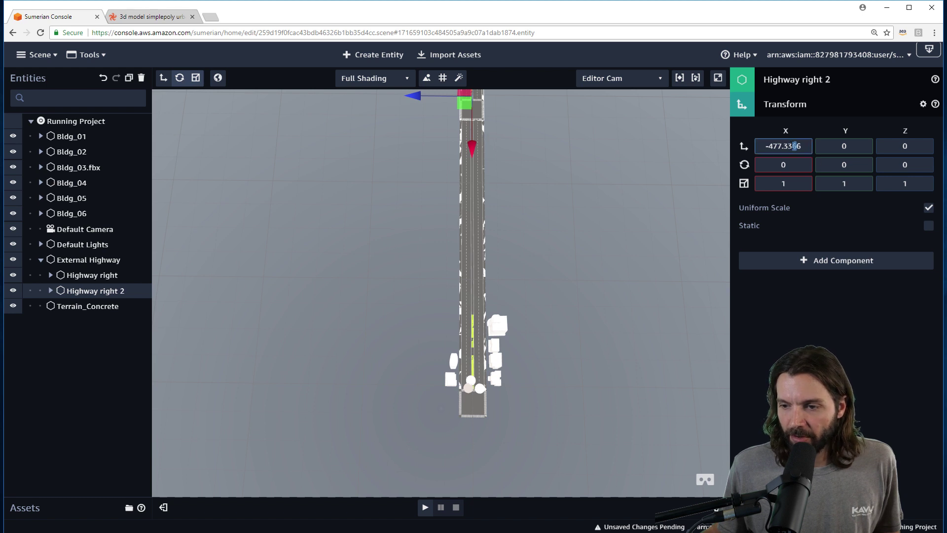
scroll(570, 228, "down", 1)
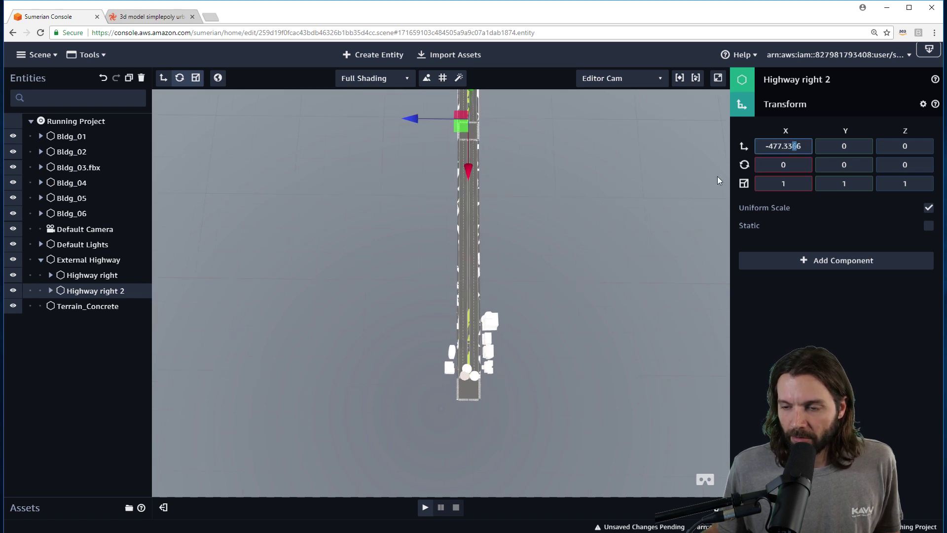
left_click_drag(807, 142, 785, 146)
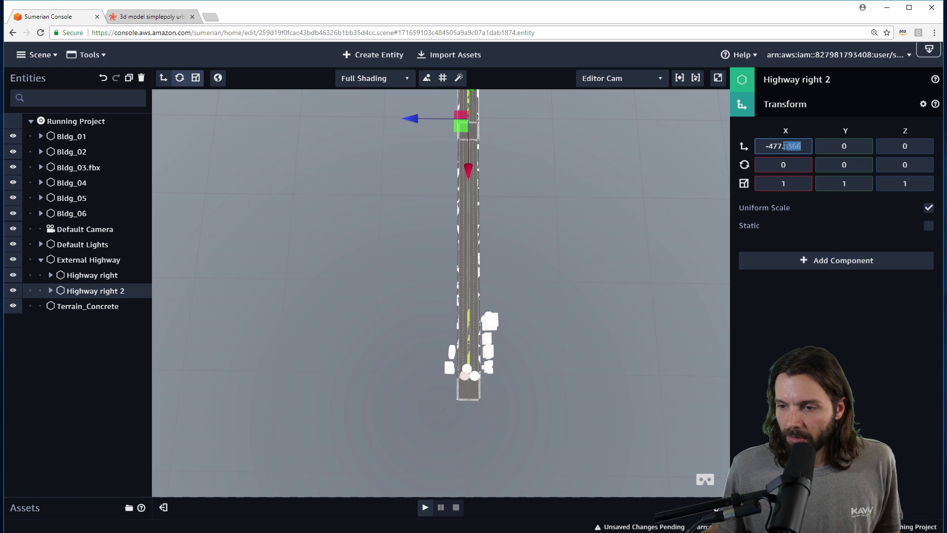
type("0")
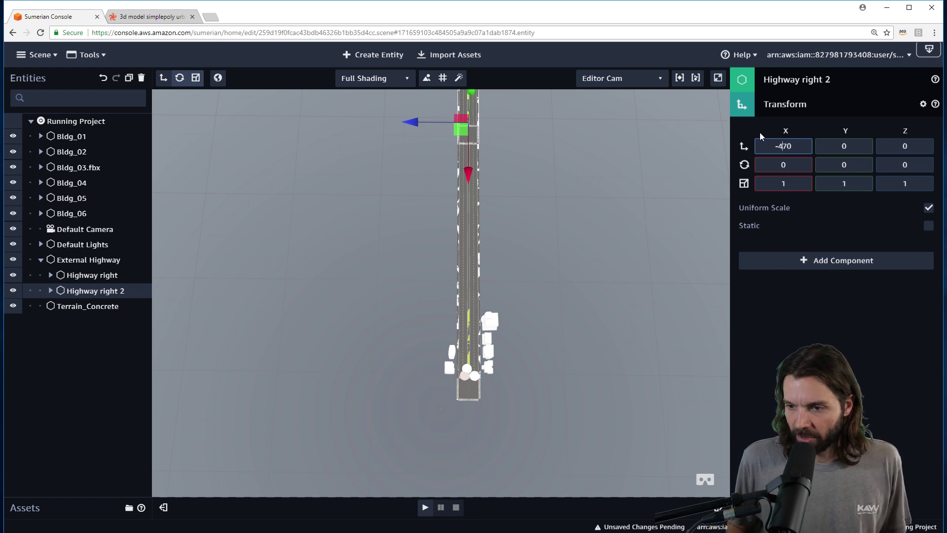
key("Delete")
type("8")
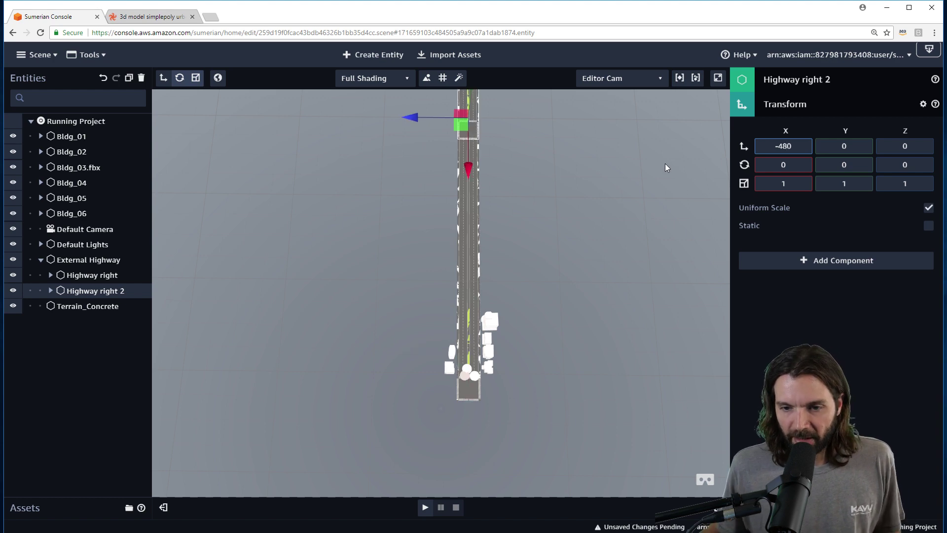
Inspect the joint between the two highways, nudge Highway right 2 slightly along X, and reset its X position to -480
left_click(369, 236)
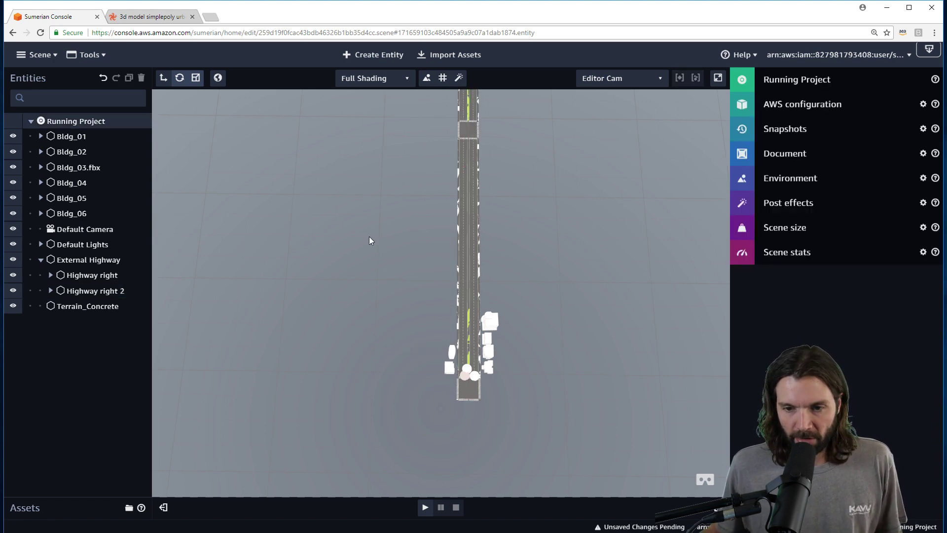
left_click_drag(390, 244, 427, 175)
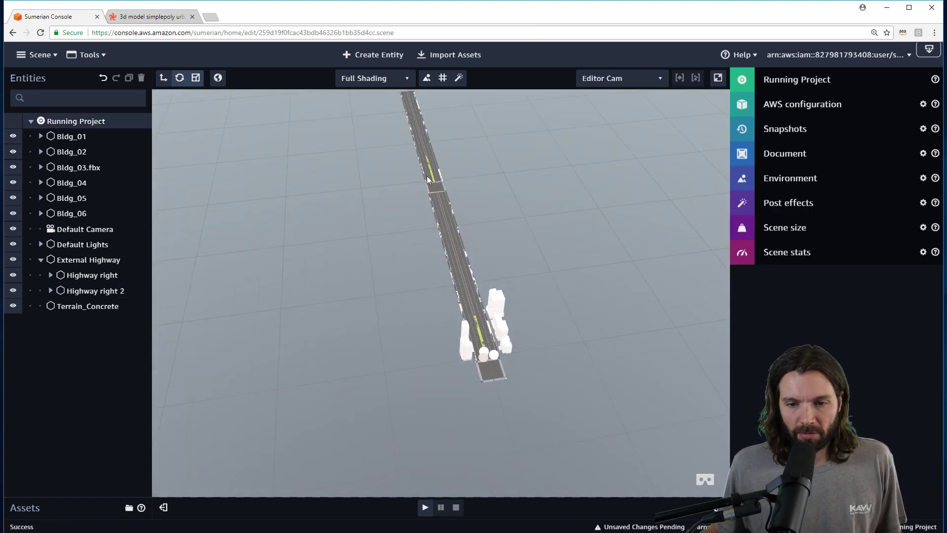
left_click(428, 174)
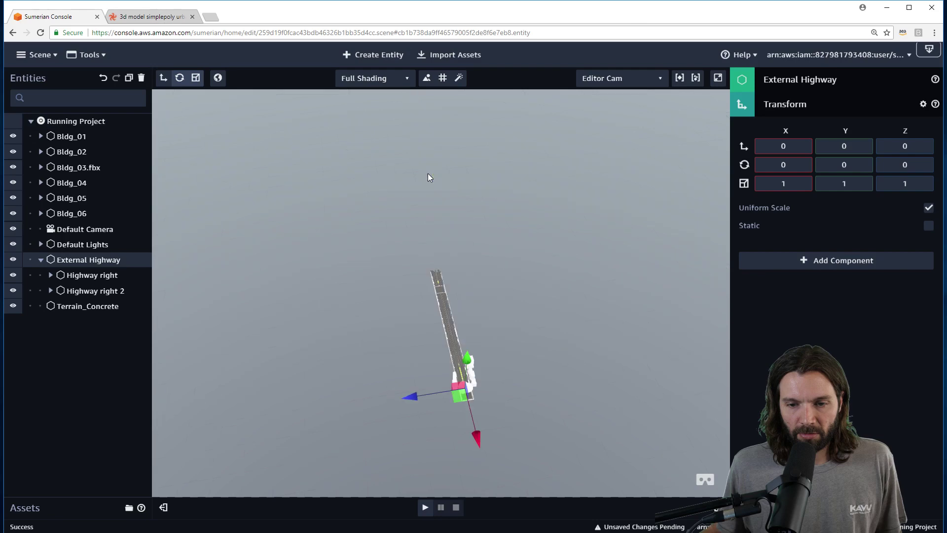
double_click(94, 291)
scroll(425, 355, "up", 6)
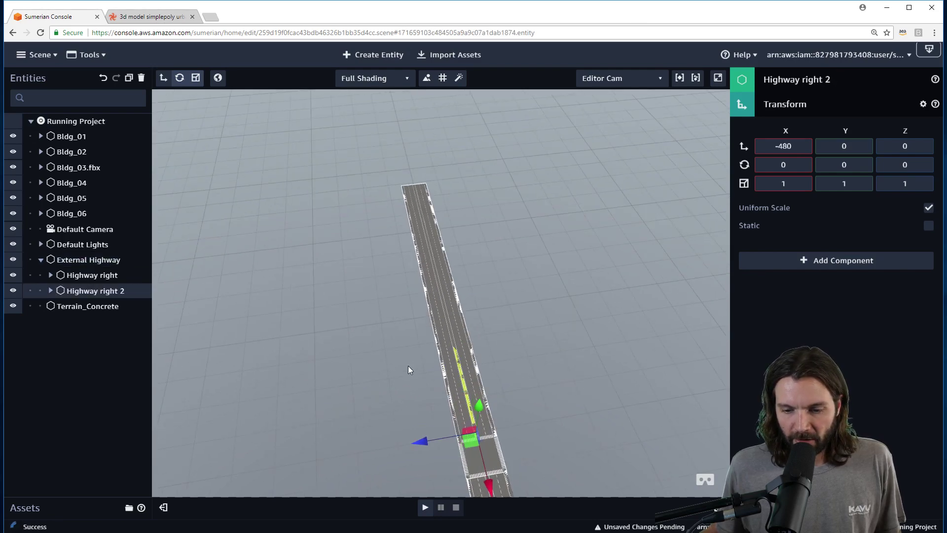
middle_click_drag(365, 470, 338, 185)
mouse_move(529, 282)
left_mouse_down()
mouse_move(523, 268)
mouse_move(520, 277)
left_mouse_up()
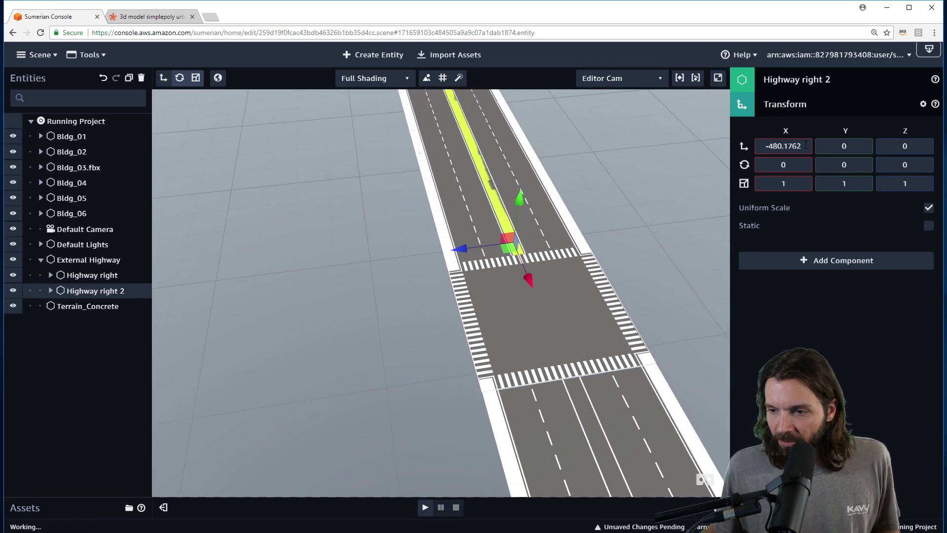
left_click_drag(802, 146, 784, 146)
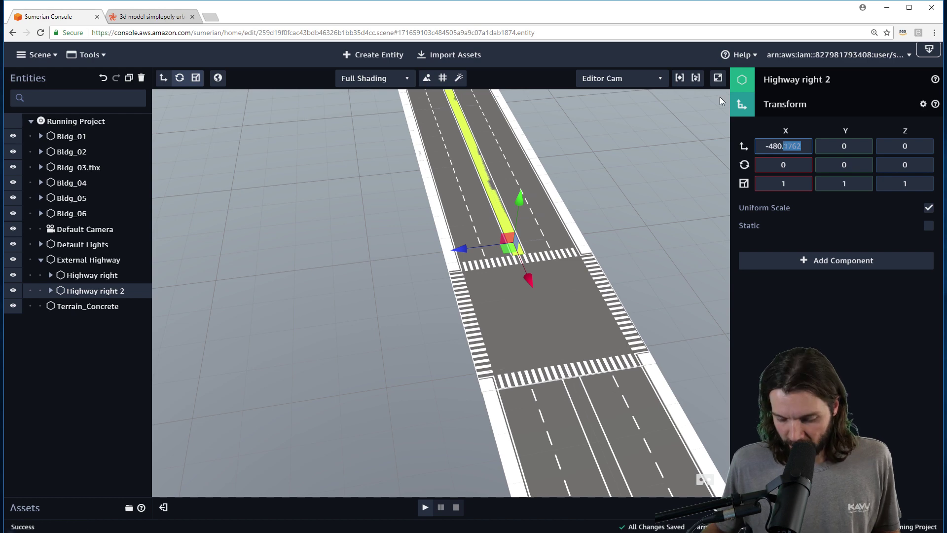
key("BackSpace")
key("BackSpace")
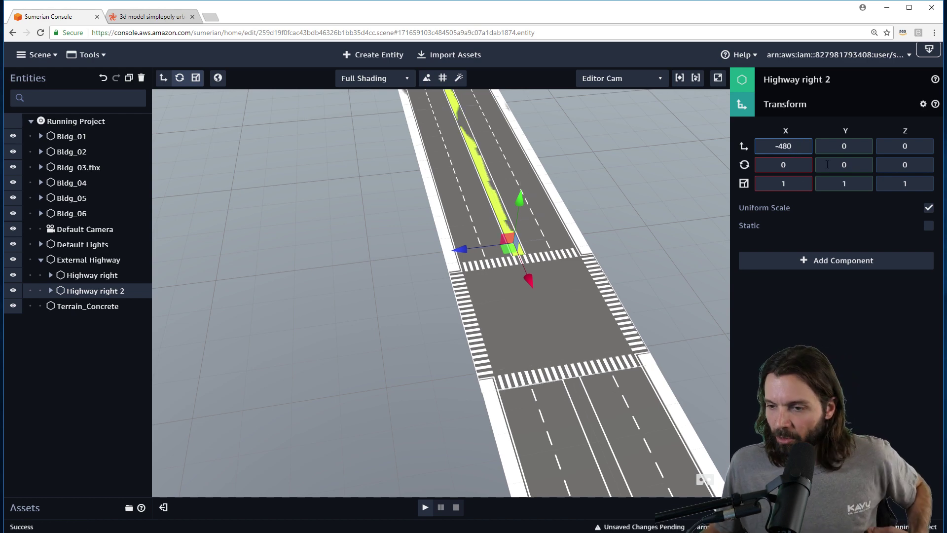
Set the Y rotation of Highway right 2 to 90 degrees
left_click(842, 165)
type("13")
left_click_drag(840, 159, 826, 116)
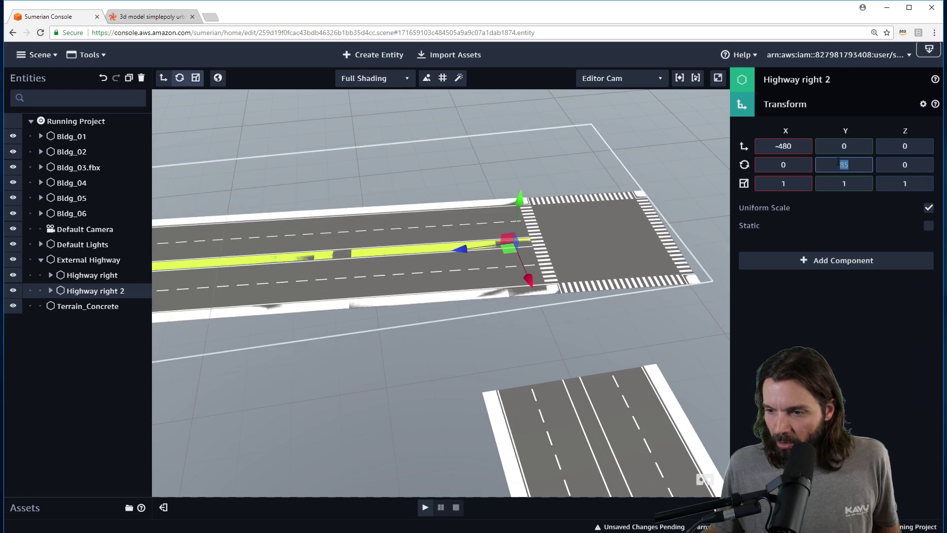
type("90")
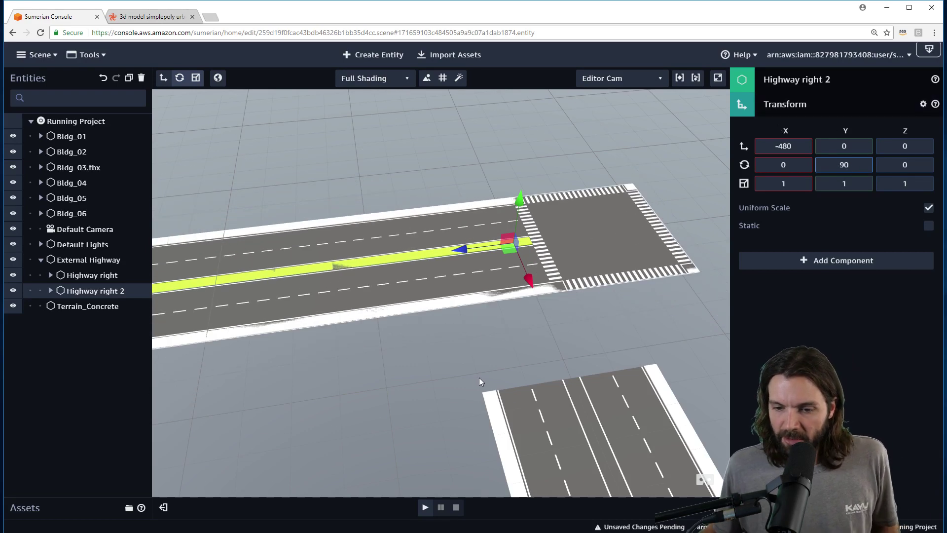
Set the Z position of Highway right 2 to 20 and move it along X to about -455, against the first highway's end
left_click_drag(469, 249, 381, 262)
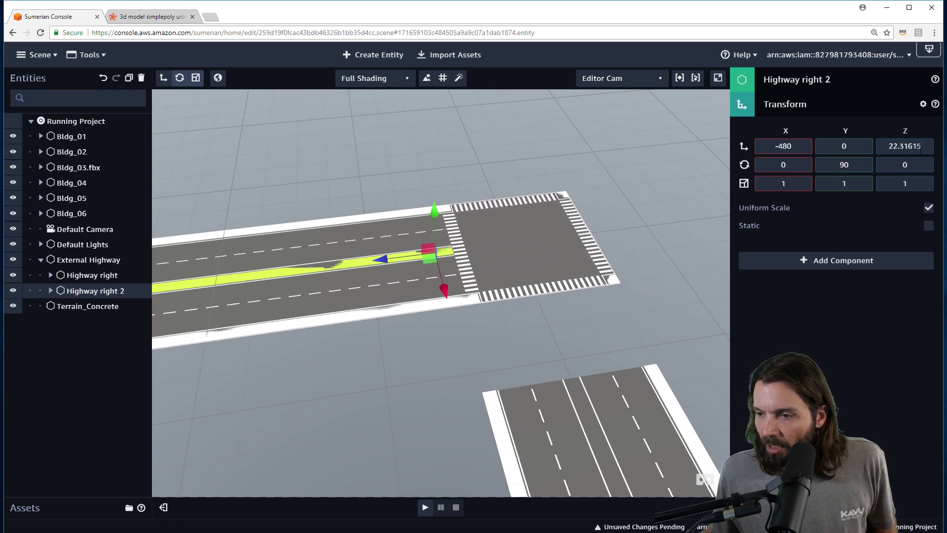
left_click_drag(926, 143, 896, 146)
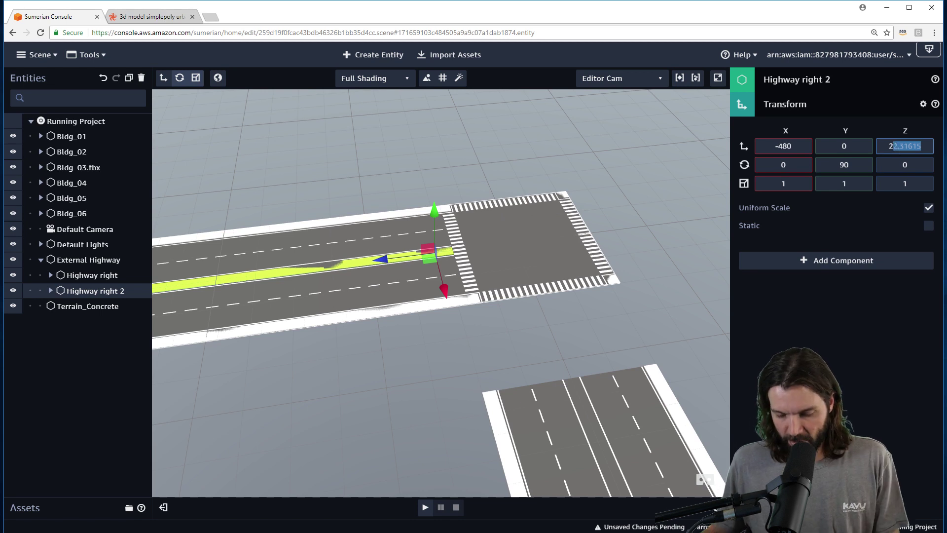
type("0")
left_click_drag(453, 286, 483, 365)
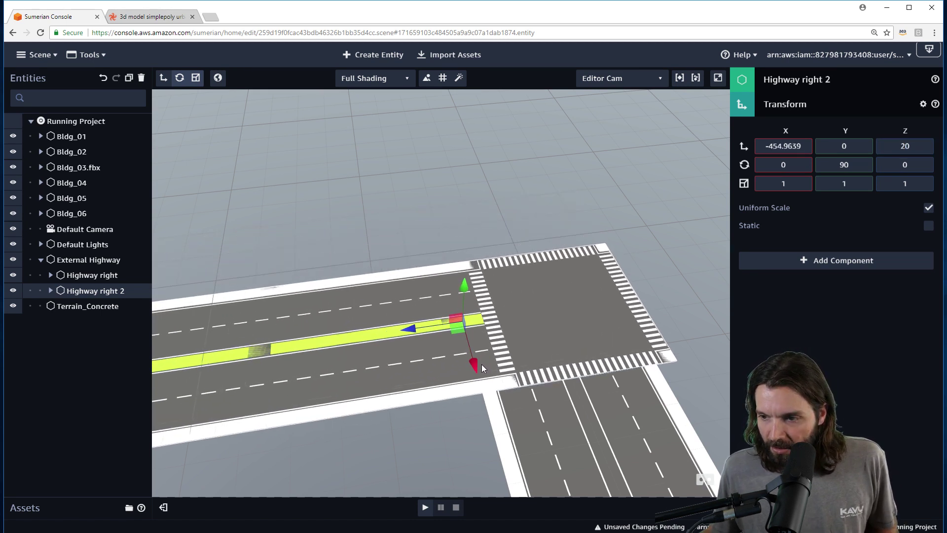
Move Highway right 2 along Z to line up the intersection, setting its Z position to 25 and X position to -455
left_click_drag(412, 328, 392, 332)
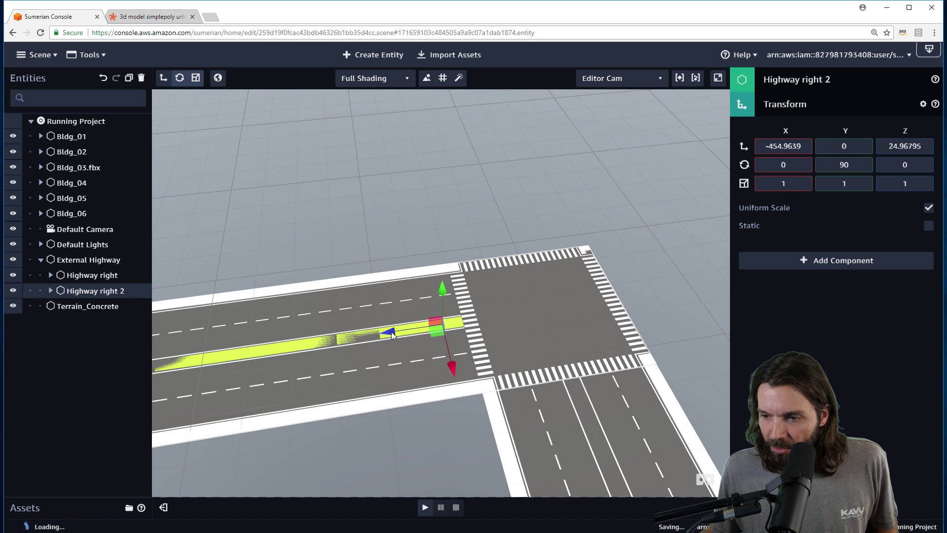
left_click_drag(916, 146, 894, 146)
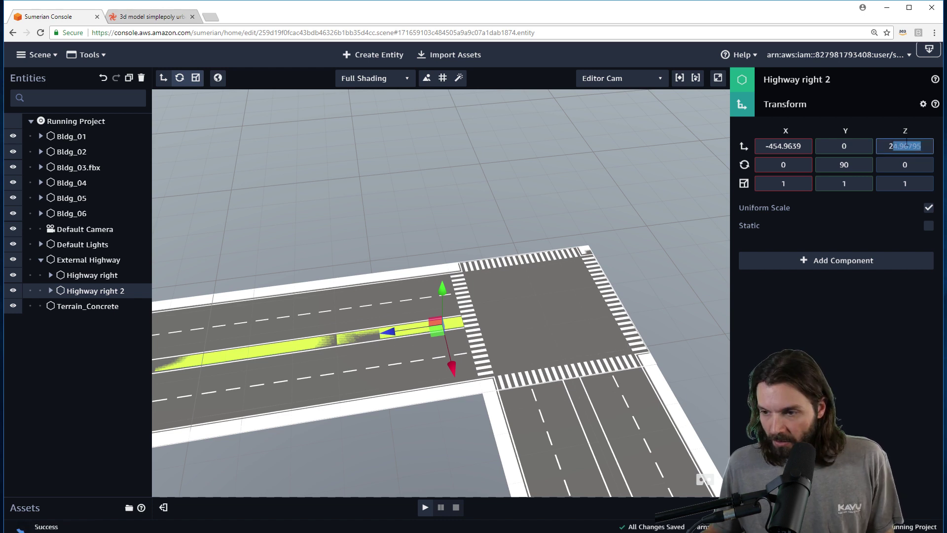
type("5")
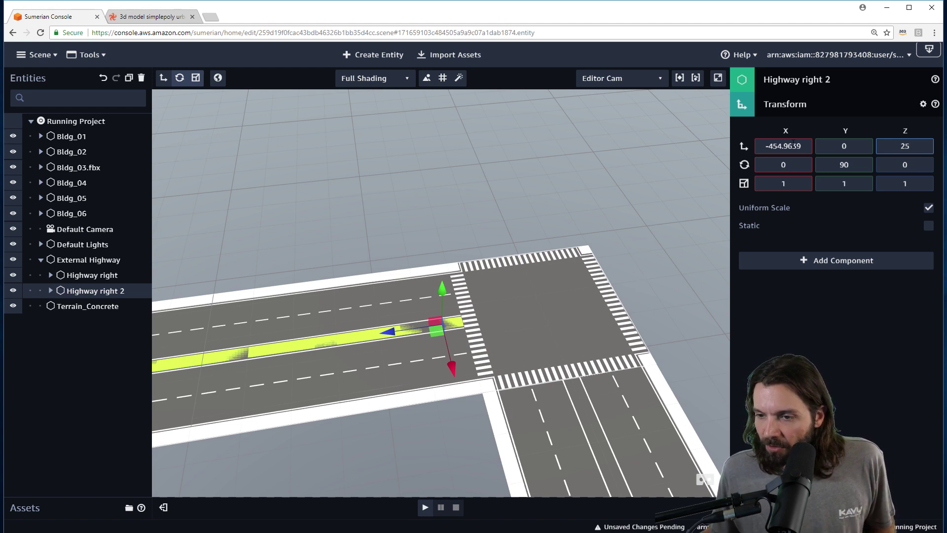
left_click(810, 145)
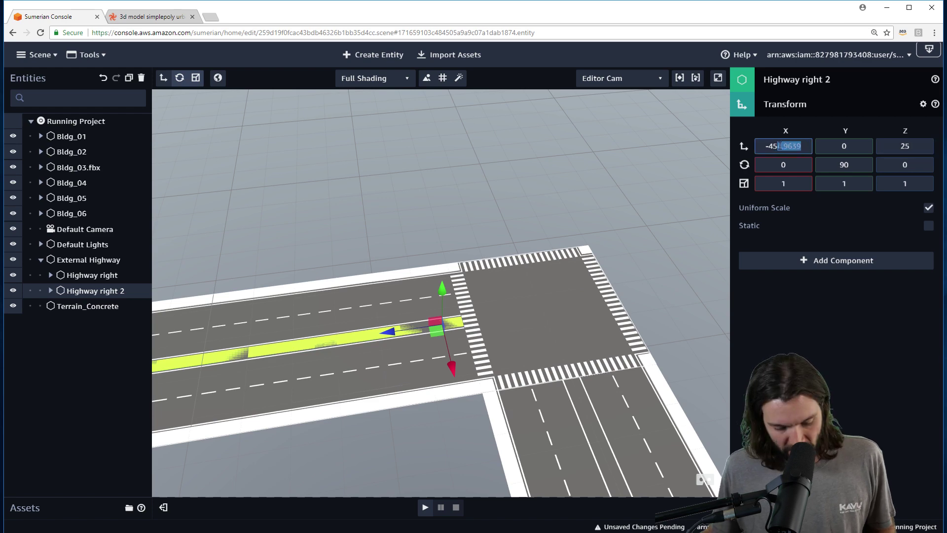
type("55")
left_click(679, 284)
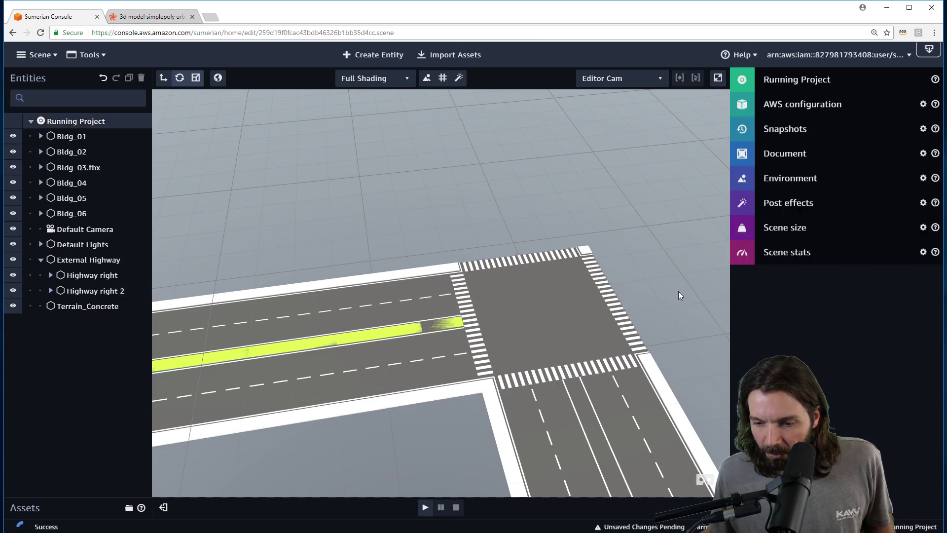
Examine the corner formed by the two highways and compare the layout with the reference city map on the TurboSquid page
left_click_drag(679, 291, 399, 361)
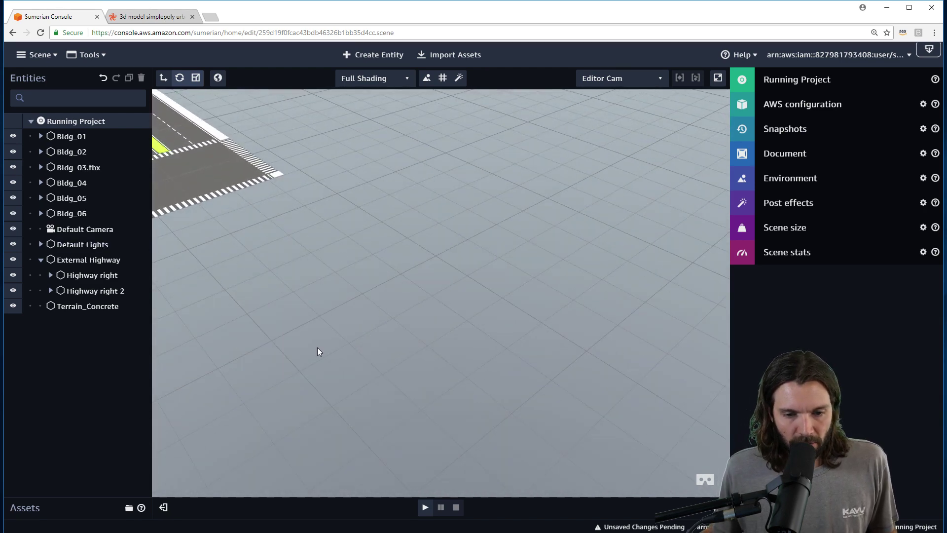
left_click_drag(318, 347, 435, 380)
scroll(431, 373, "down", 8)
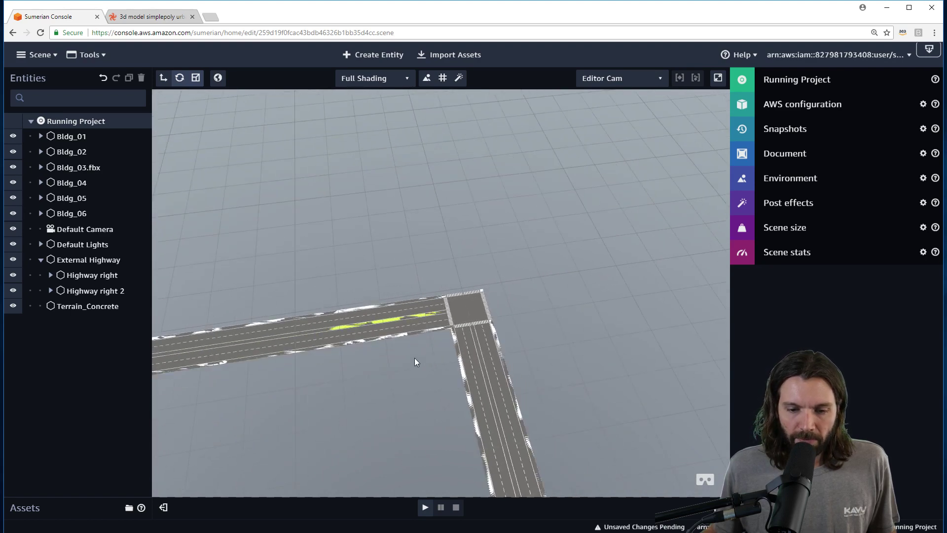
scroll(414, 359, "down", 3)
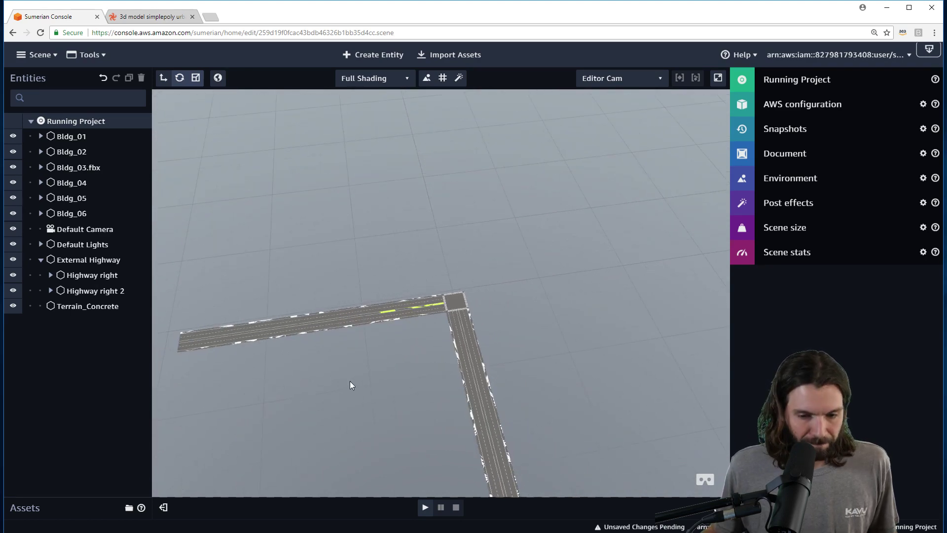
left_click_drag(350, 381, 455, 294)
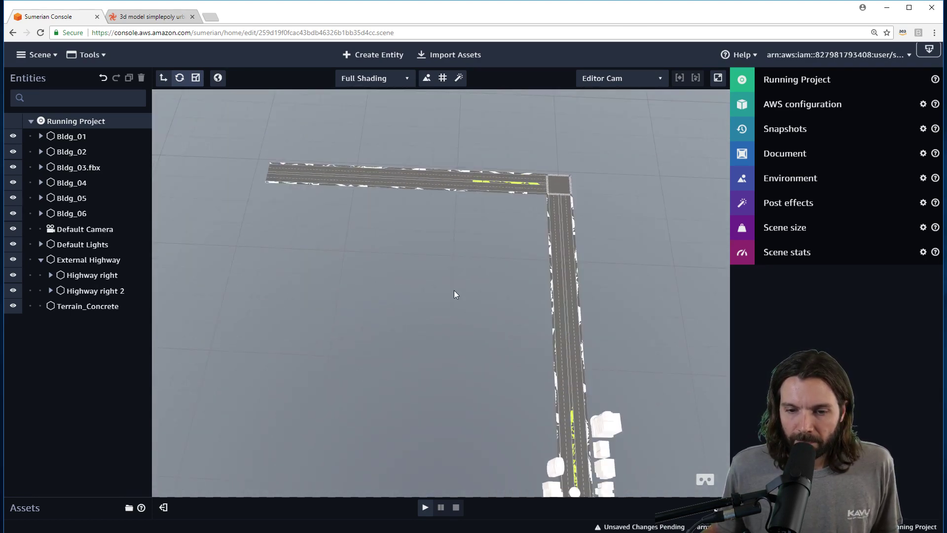
left_click(148, 16)
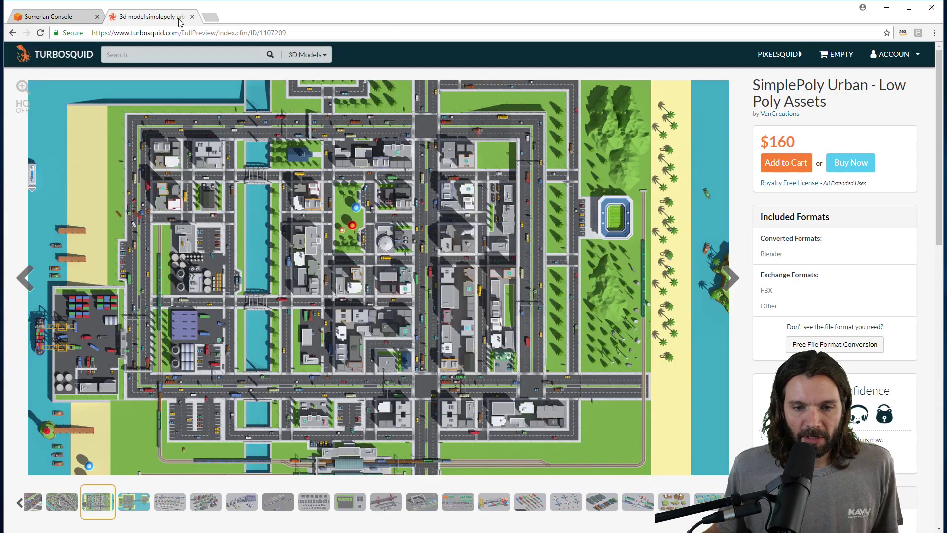
left_click(54, 16)
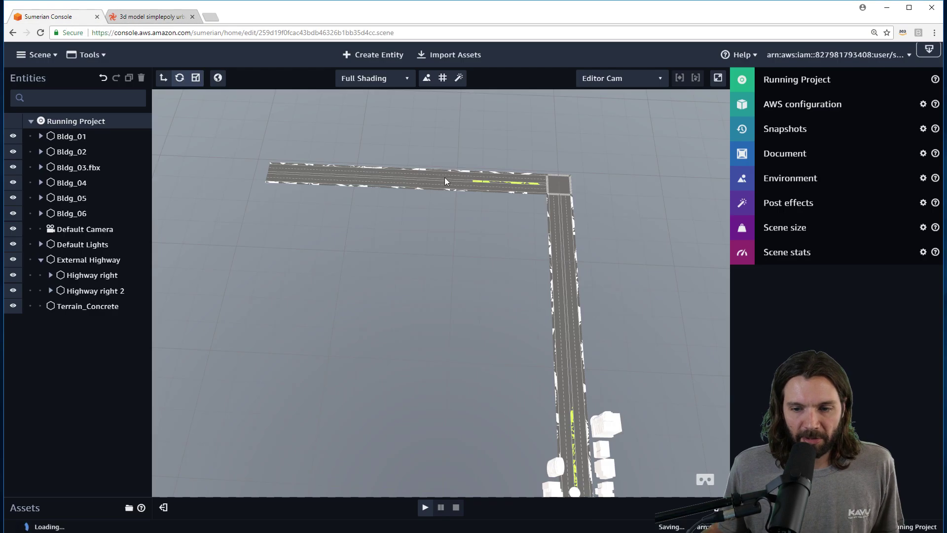
left_click_drag(420, 332, 423, 309)
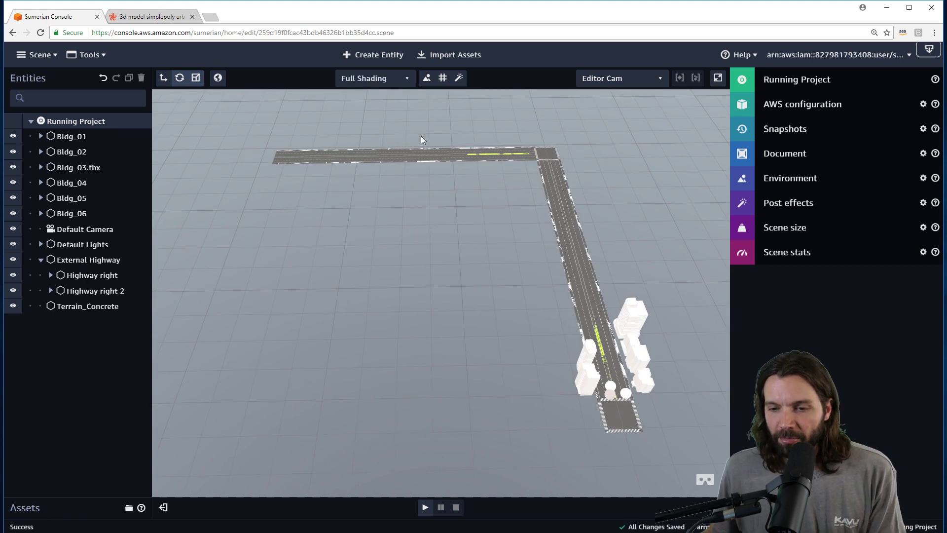
left_click(154, 19)
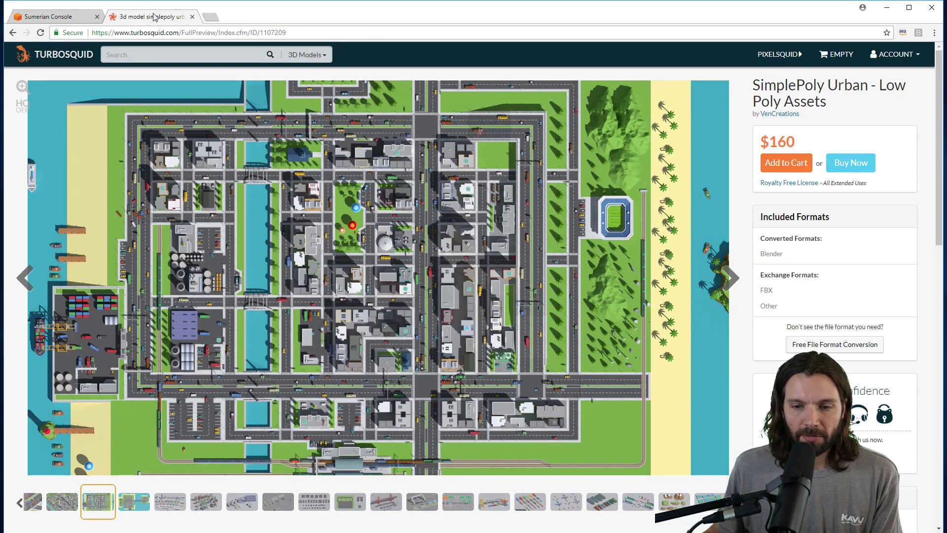
left_click(71, 20)
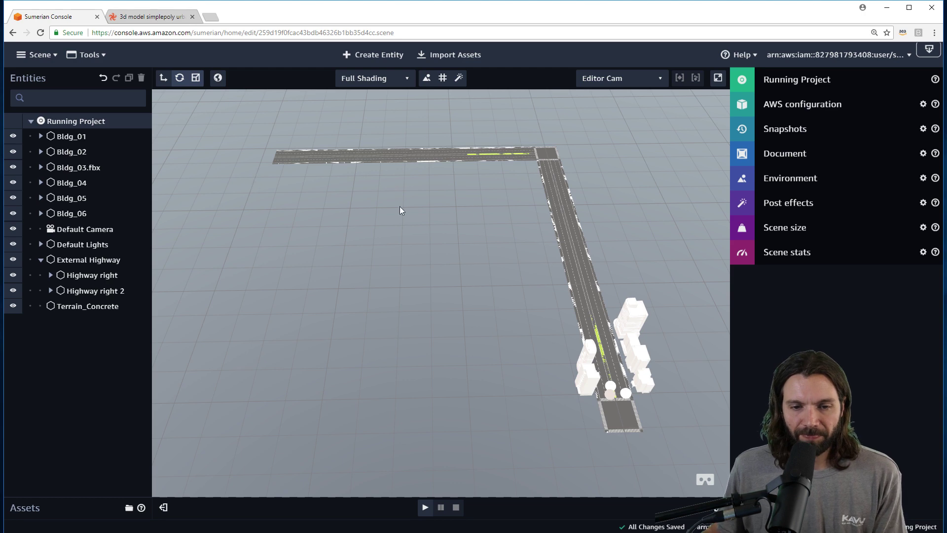
left_click(124, 16)
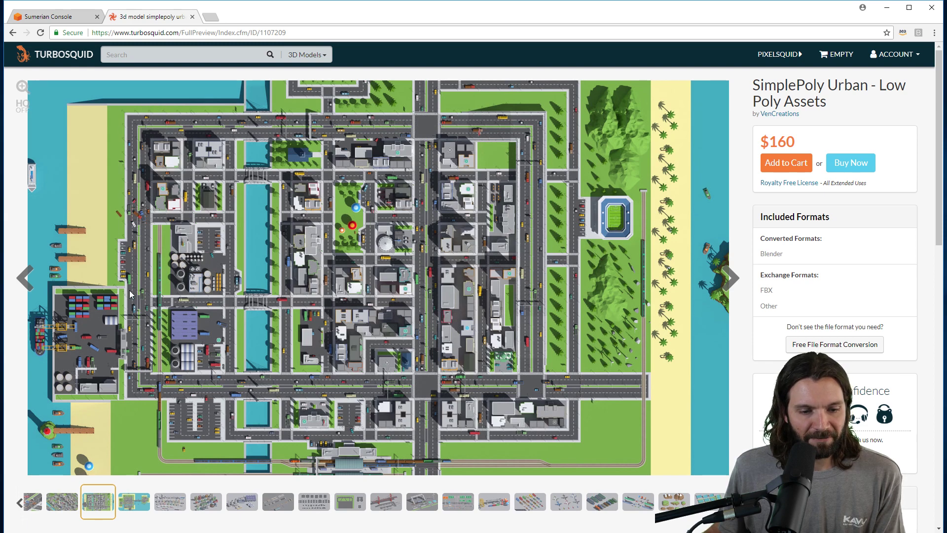
left_click(52, 18)
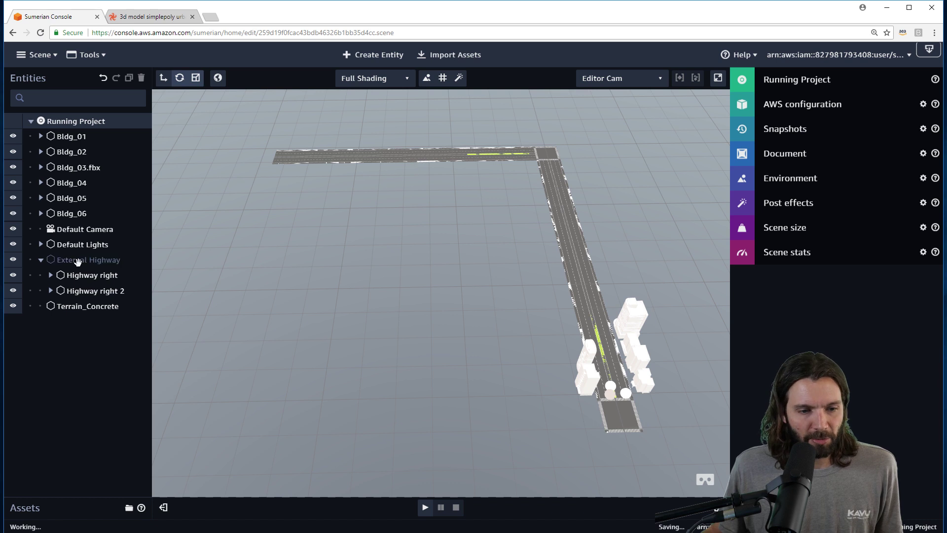
Rename the Highway right 2 entity in Sumerian as "Highway top"
left_click(111, 292)
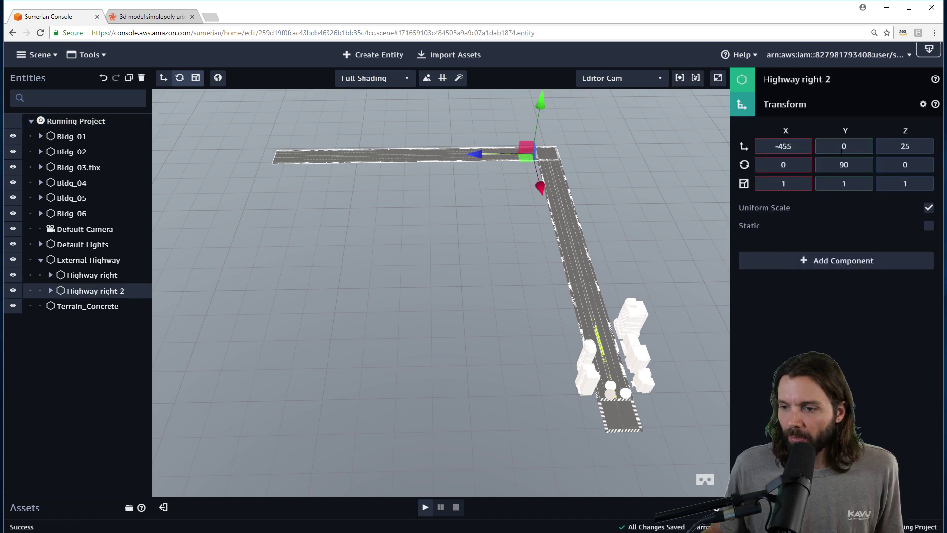
left_click(771, 82)
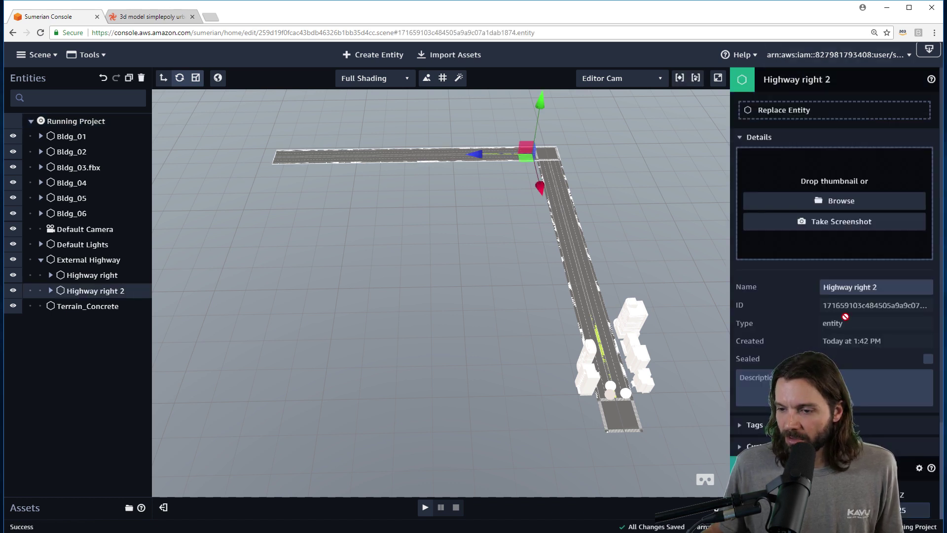
left_click_drag(867, 287, 859, 288)
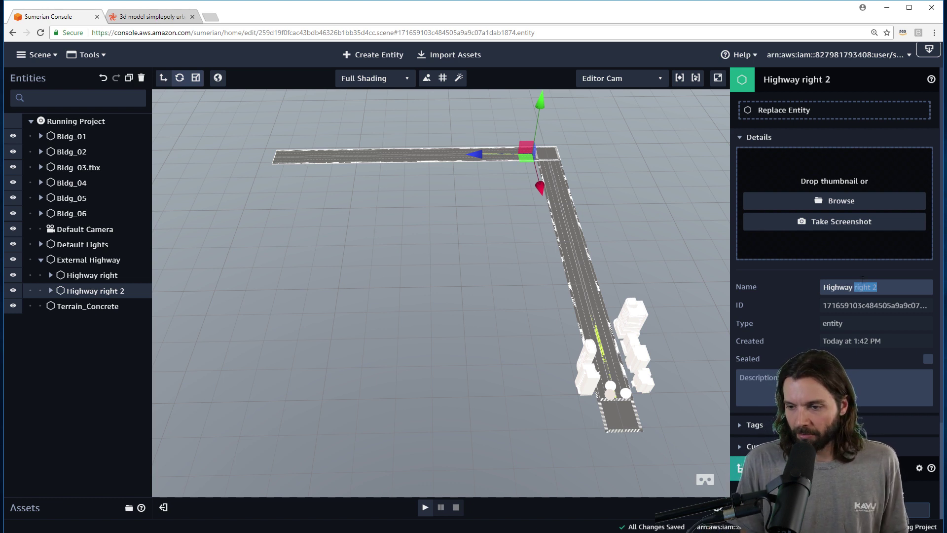
type("top")
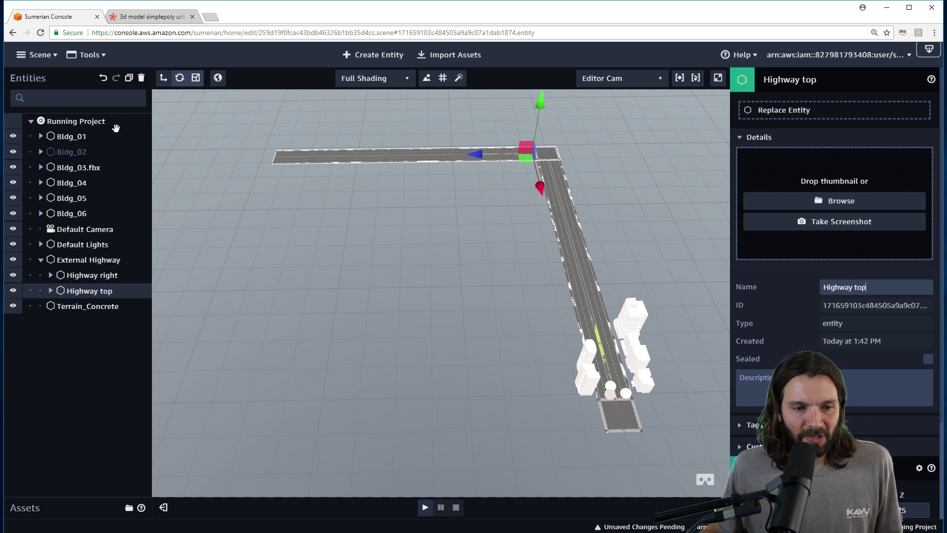
Duplicate Highway top, move the copy along Z past the original's far end, and set its Z position to 505
left_click(128, 78)
left_click_drag(324, 156, 204, 153)
left_click(768, 76)
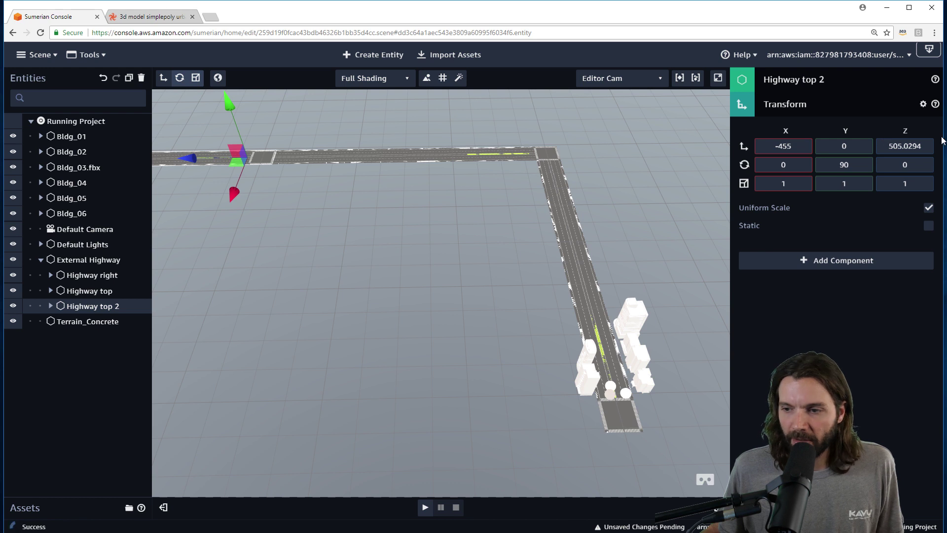
left_click_drag(924, 146, 906, 146)
key("BackSpace")
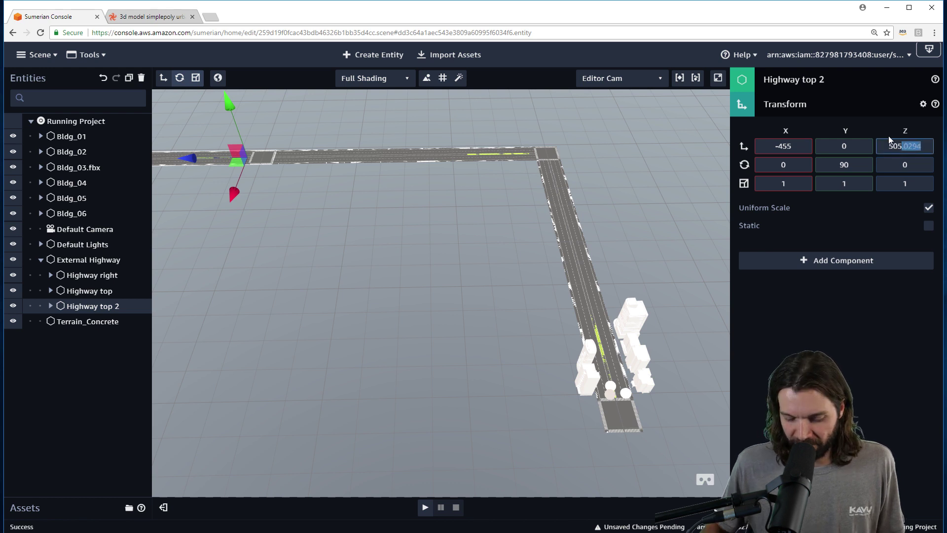
left_click(310, 249)
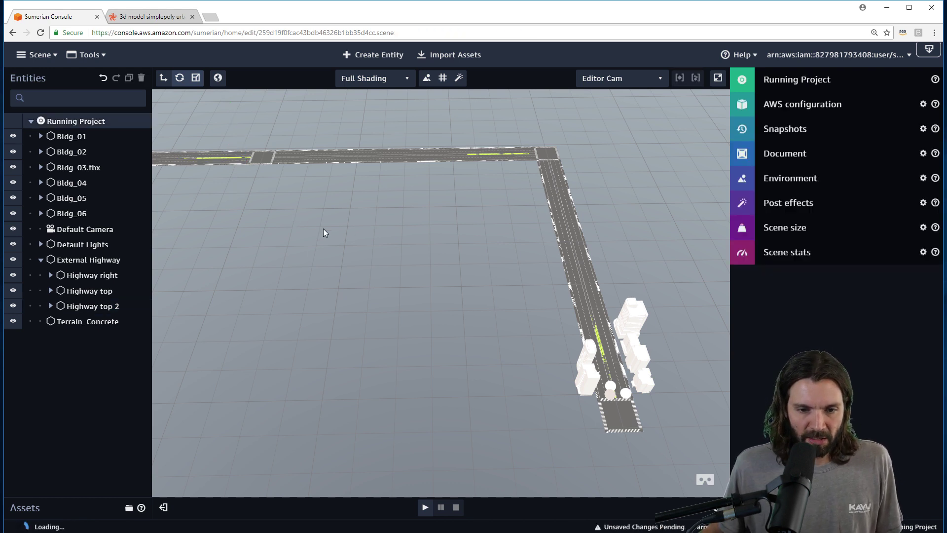
Check the joint at the copied intersection and rename the Highway top 2 entity as "Highway left"
left_click_drag(323, 229, 474, 325)
scroll(535, 291, "up", 1)
scroll(528, 303, "up", 10)
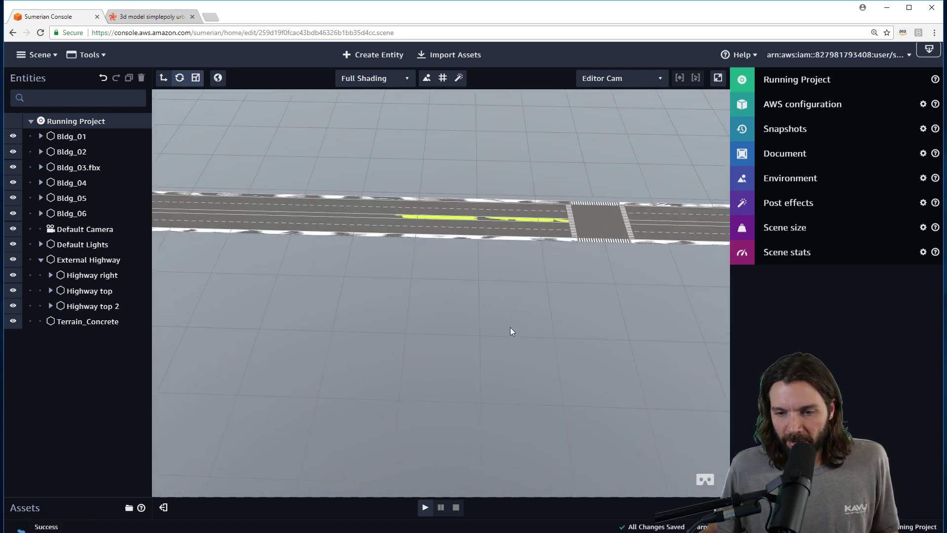
middle_click_drag(667, 272, 475, 322)
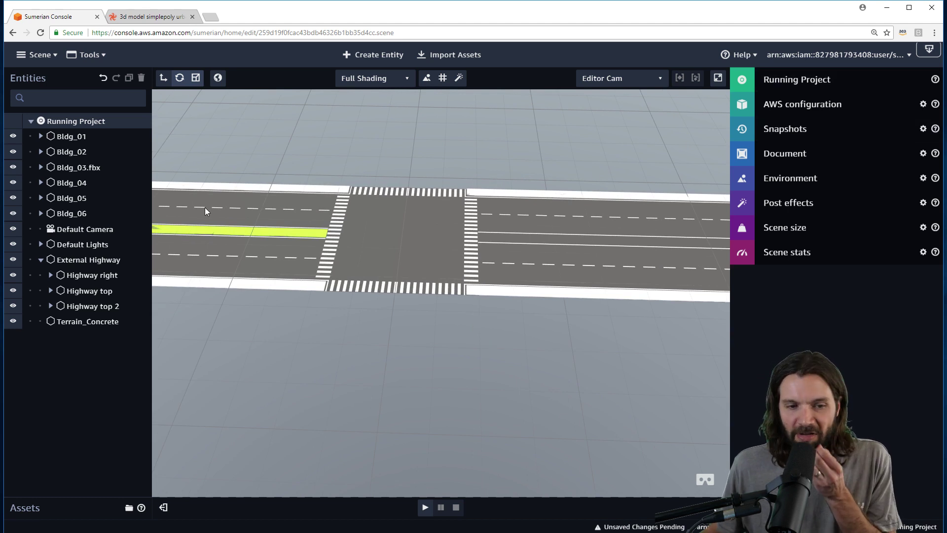
left_click(89, 308)
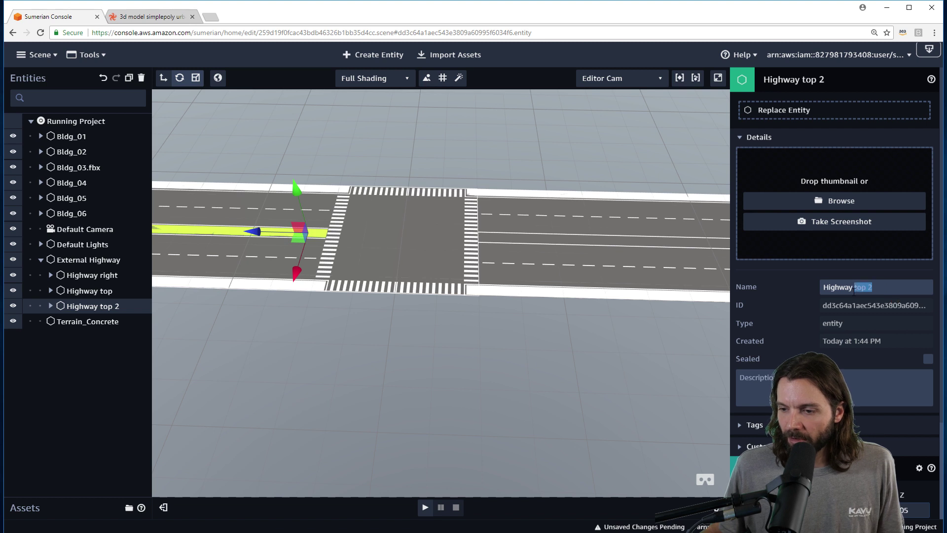
type("left")
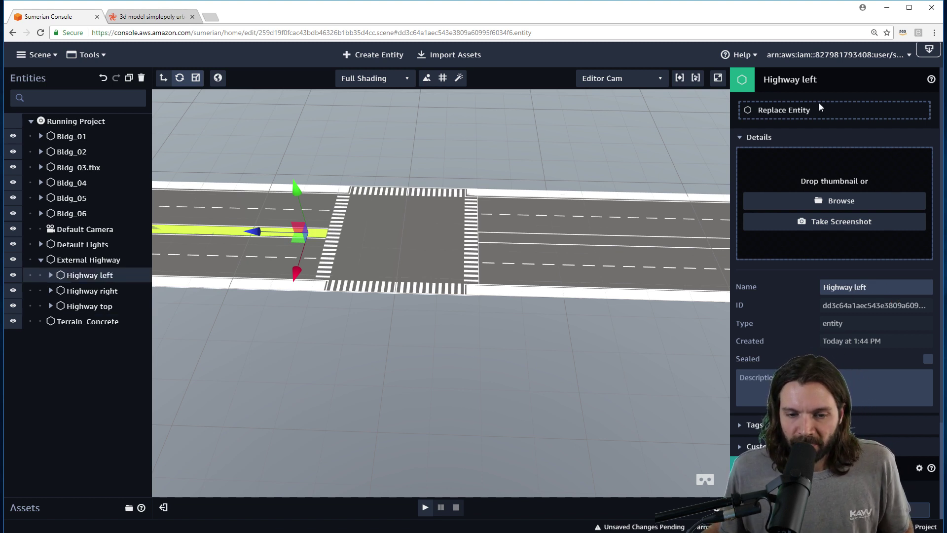
Rotate Highway left about Y, trying 0 degrees first and settling on 180 degrees
scroll(791, 113, "down", 7)
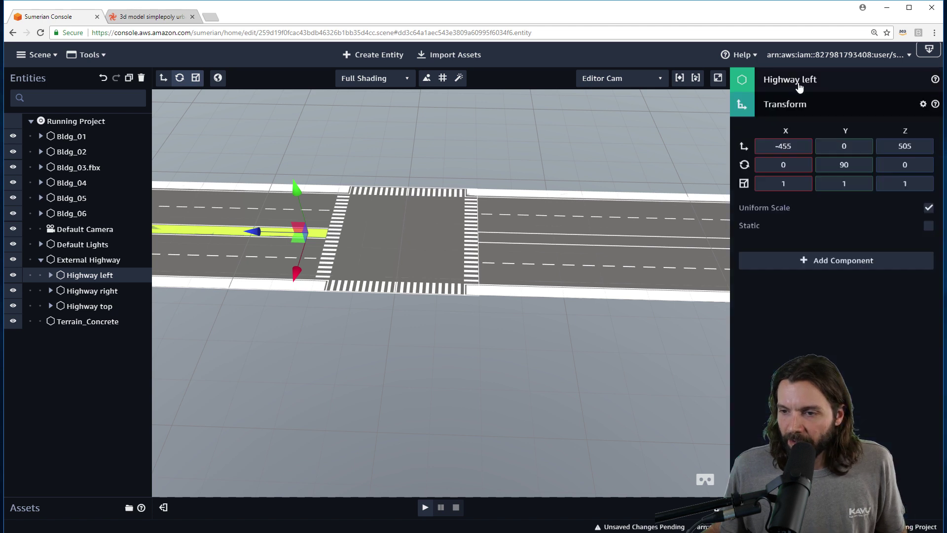
double_click(851, 165)
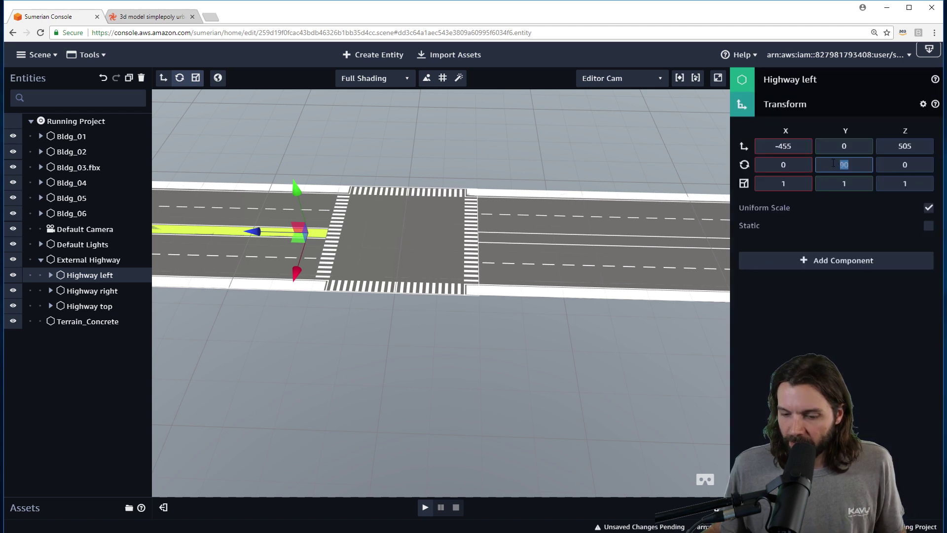
type("0")
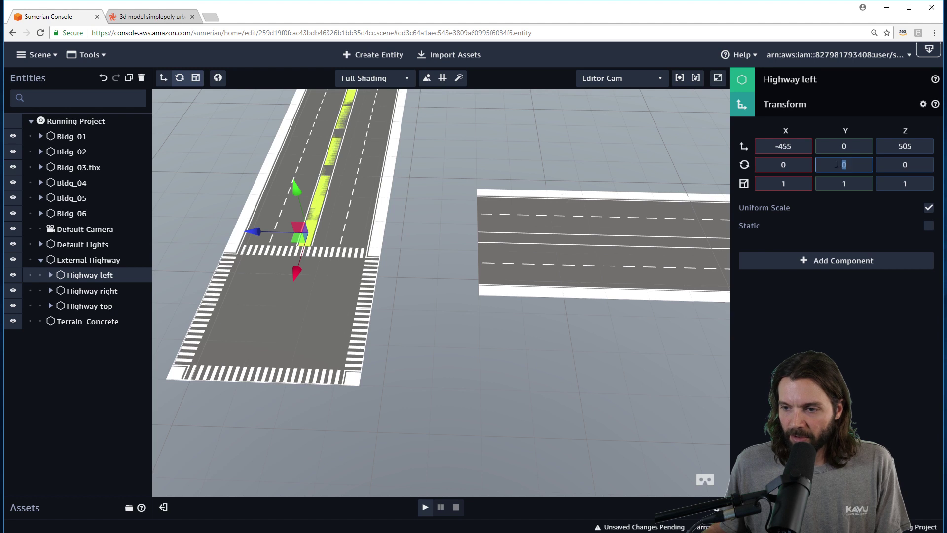
type("180")
key("Return")
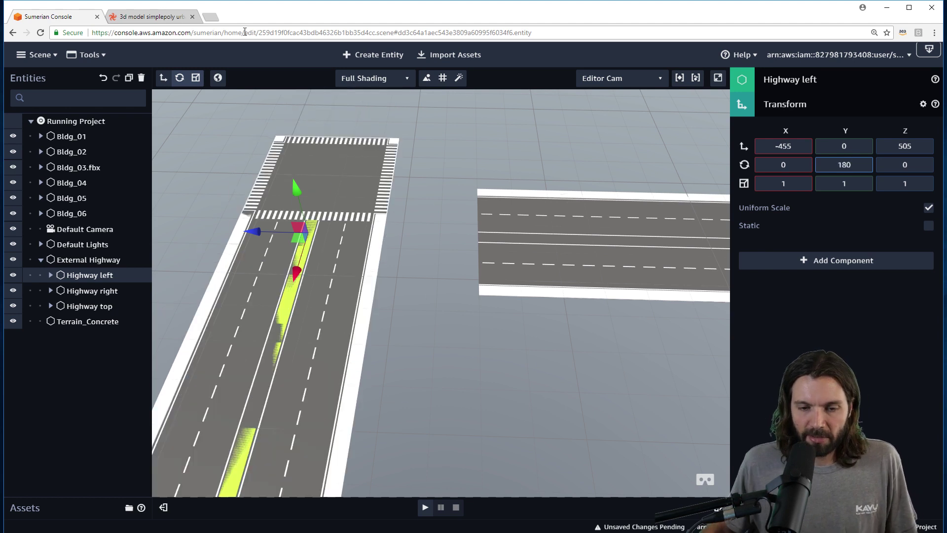
Move Highway left to about X -430 and Z 480 so its intersection meets the end of Highway top
left_click_drag(294, 271, 291, 359)
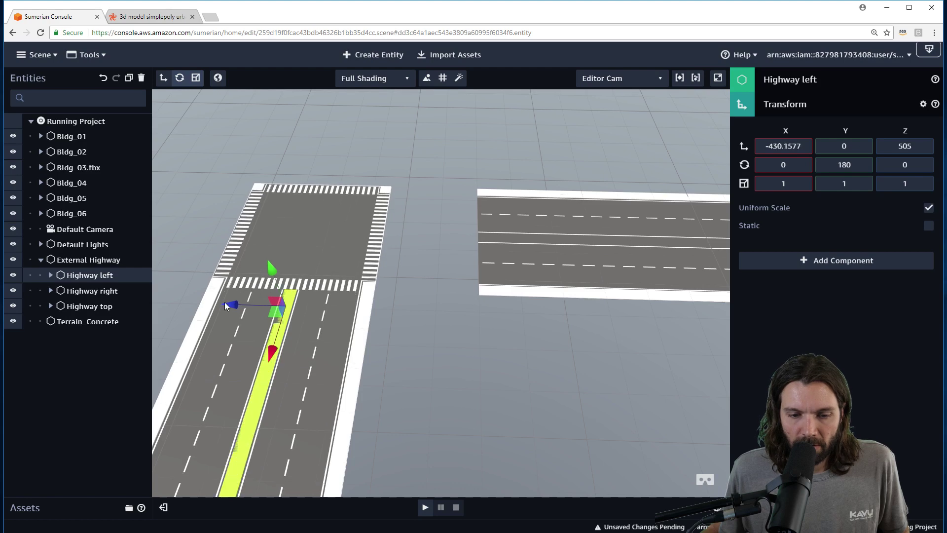
left_click_drag(237, 308, 344, 310)
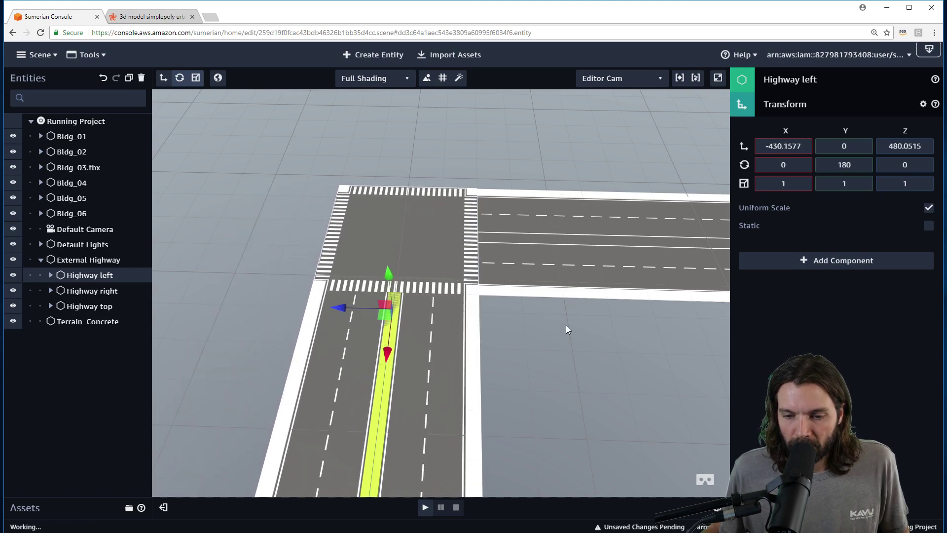
right_click_drag(566, 324, 467, 324)
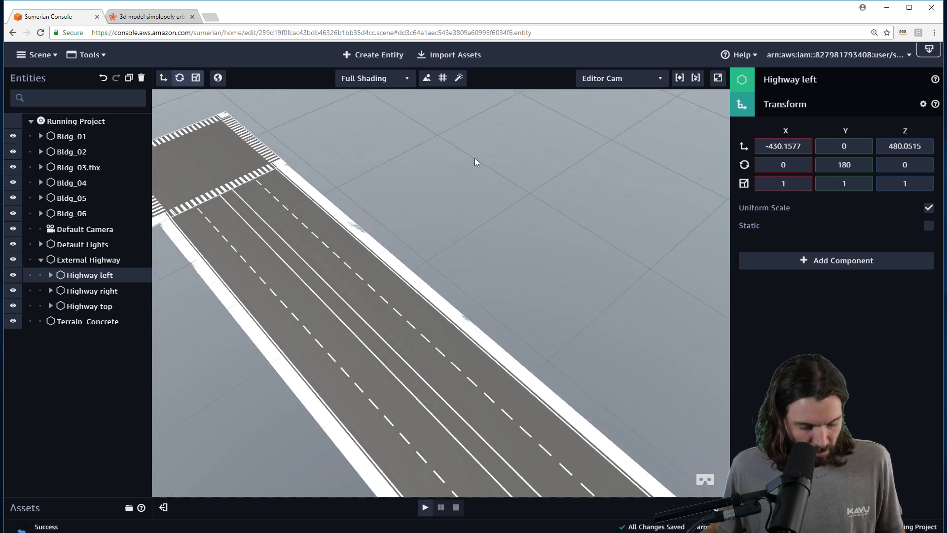
right_click_drag(475, 161, 522, 306)
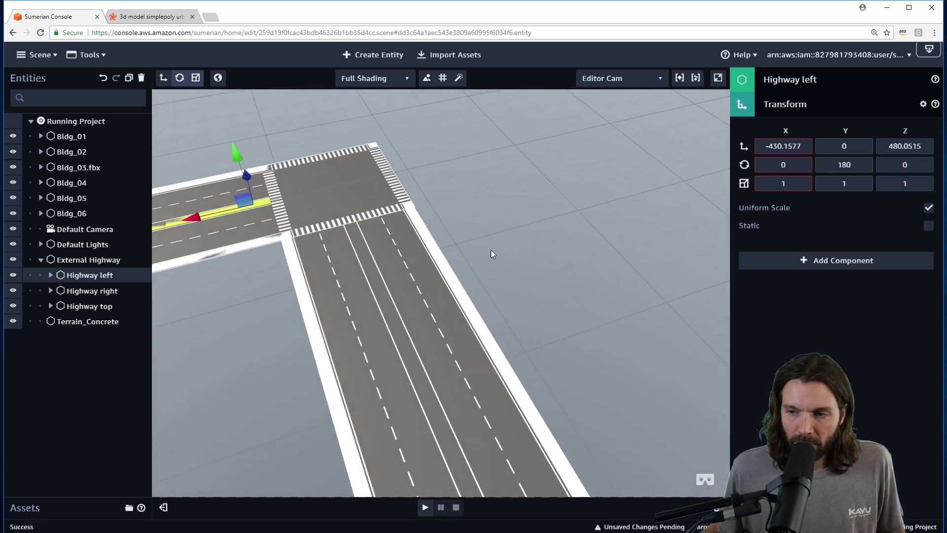
Set Highway left's Z position to exactly 480
right_click_drag(491, 252, 553, 309)
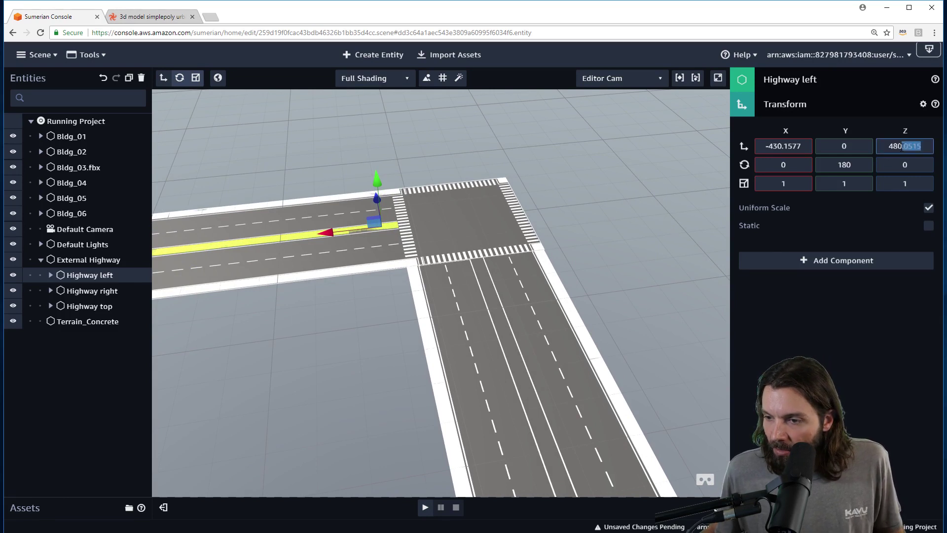
key("BackSpace")
left_click(799, 146)
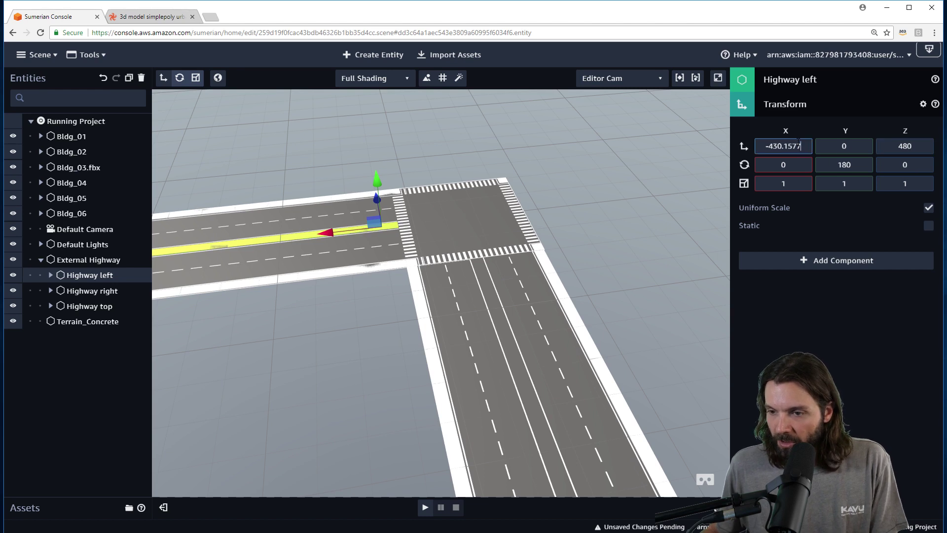
Try nudging Highway left's X position in small increments, and undo the nudges
scroll(801, 143, "down", 4)
scroll(804, 144, "up", 7)
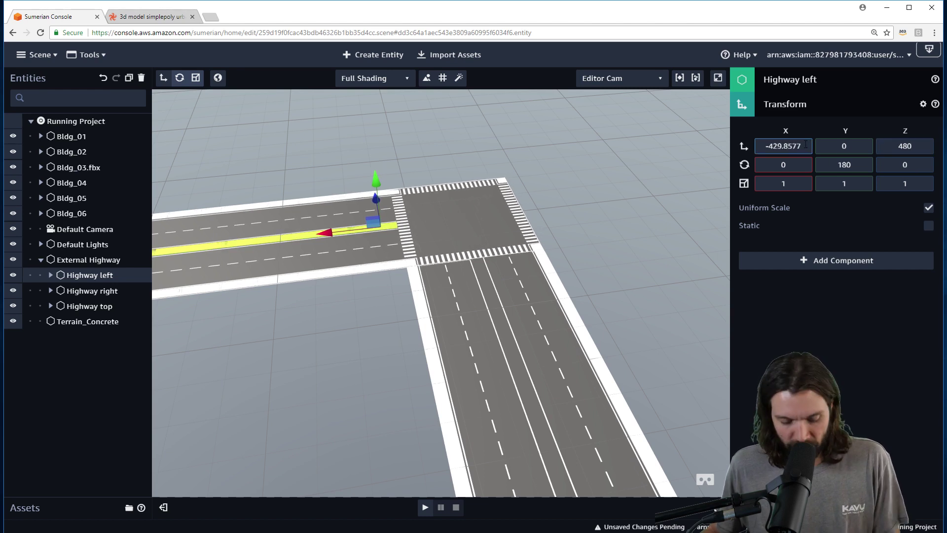
key("ctrl+z")
key("ctrl+z")
key("ctrl+z")
key("ctrl+z")
key("ctrl+z")
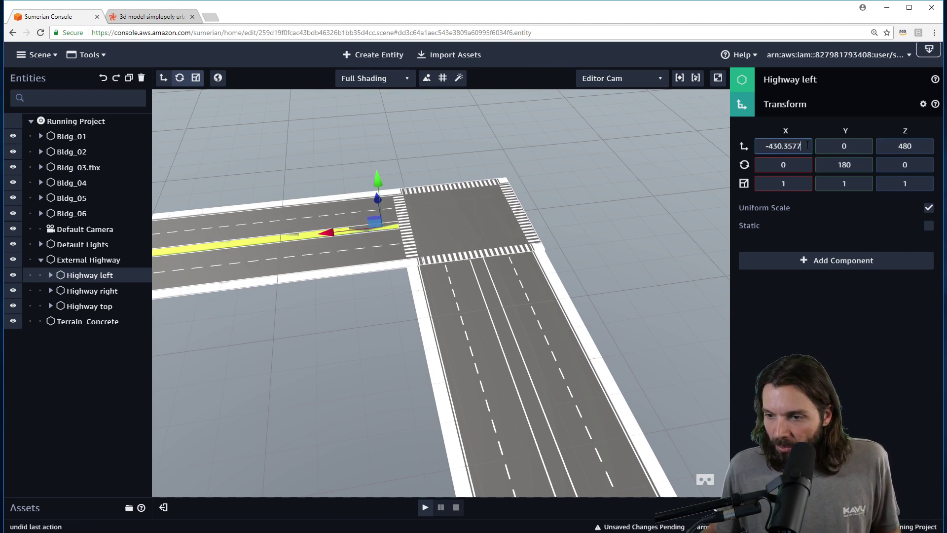
Set Highway left's X position to -430 and check the three joined sides of the highway loop
key("BackSpace")
key("BackSpace")
key("BackSpace")
key("BackSpace")
key("BackSpace")
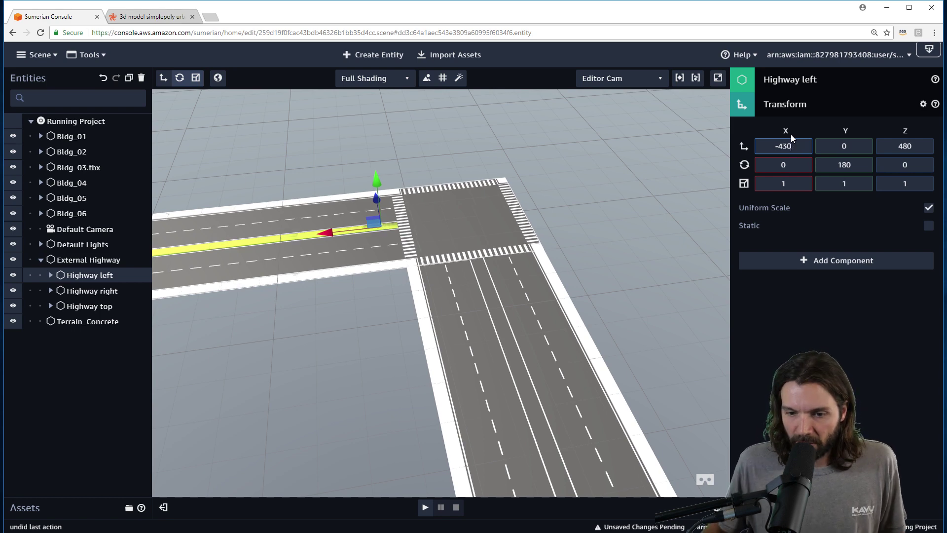
left_click(618, 211)
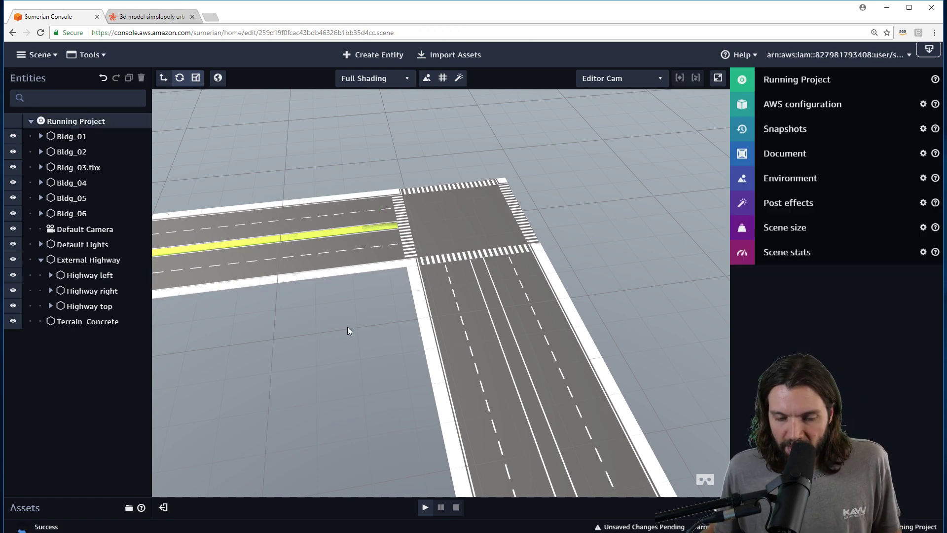
scroll(425, 315, "down", 10)
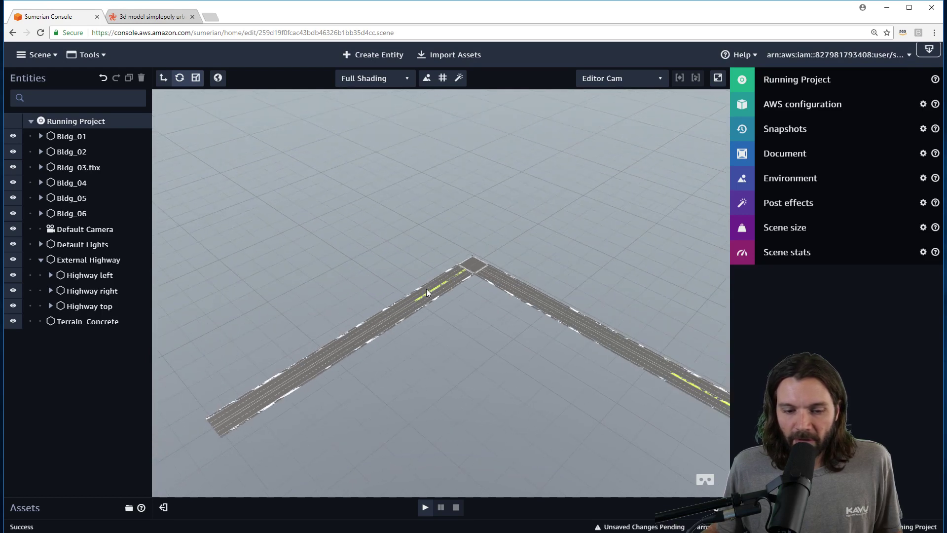
left_click_drag(426, 289, 484, 358)
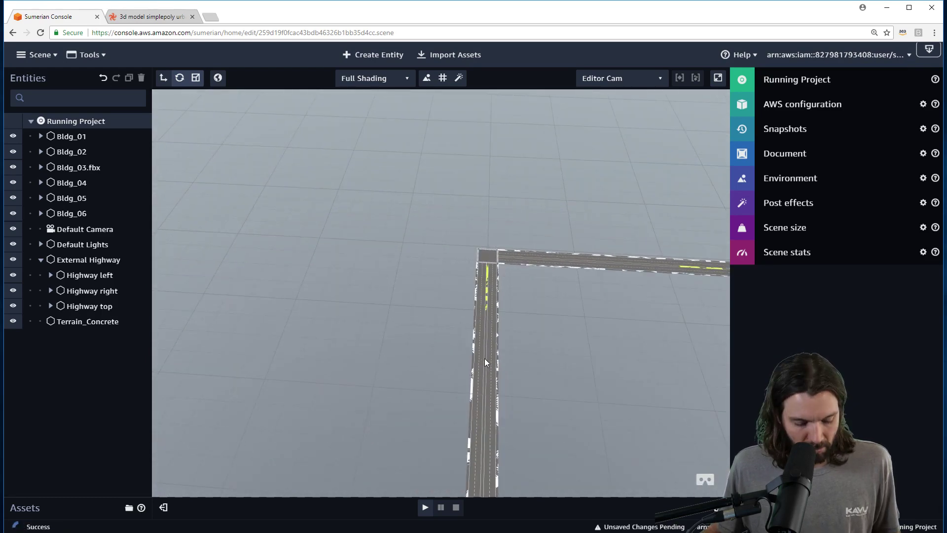
middle_click_drag(601, 358, 475, 216)
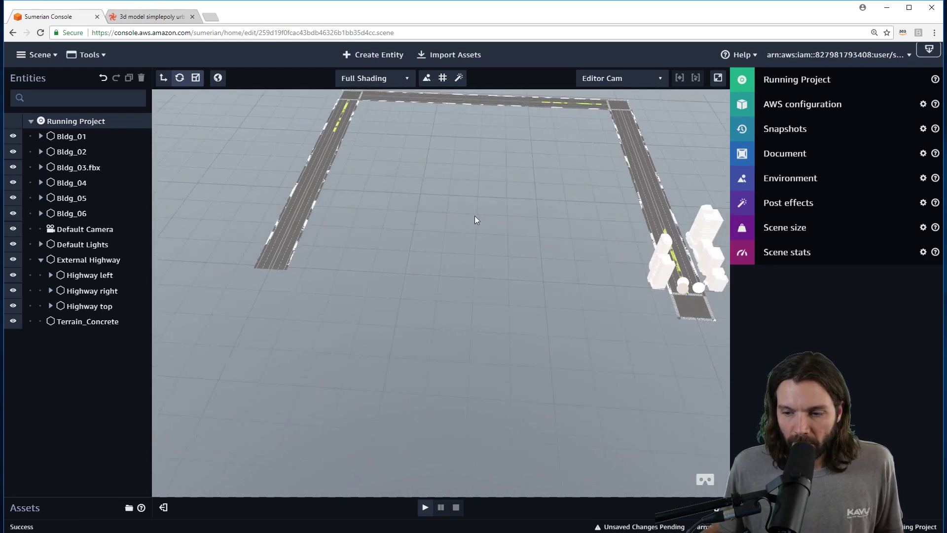
left_click_drag(475, 215, 450, 243)
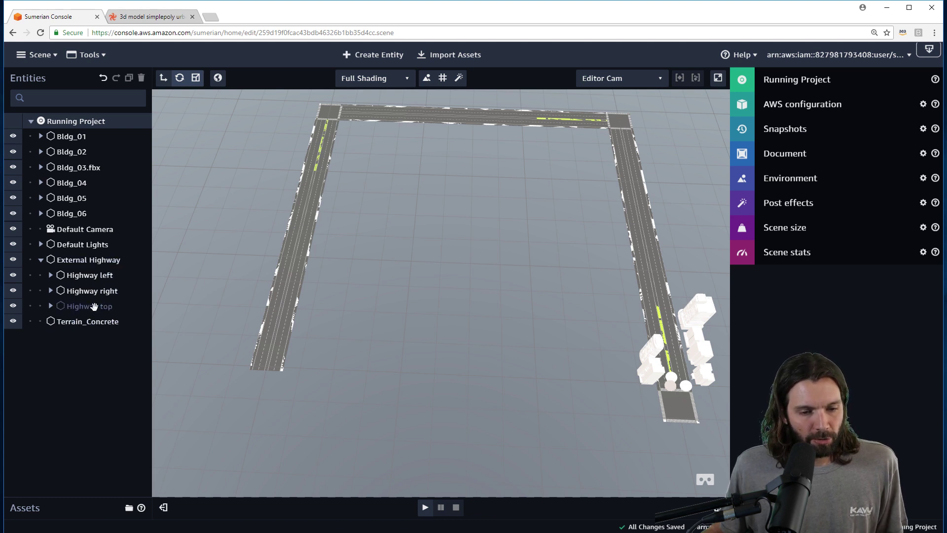
Try moving Highway top itself along X to the loop's open side and rotating it to -90 degrees about Y, and undo both
left_click(93, 306)
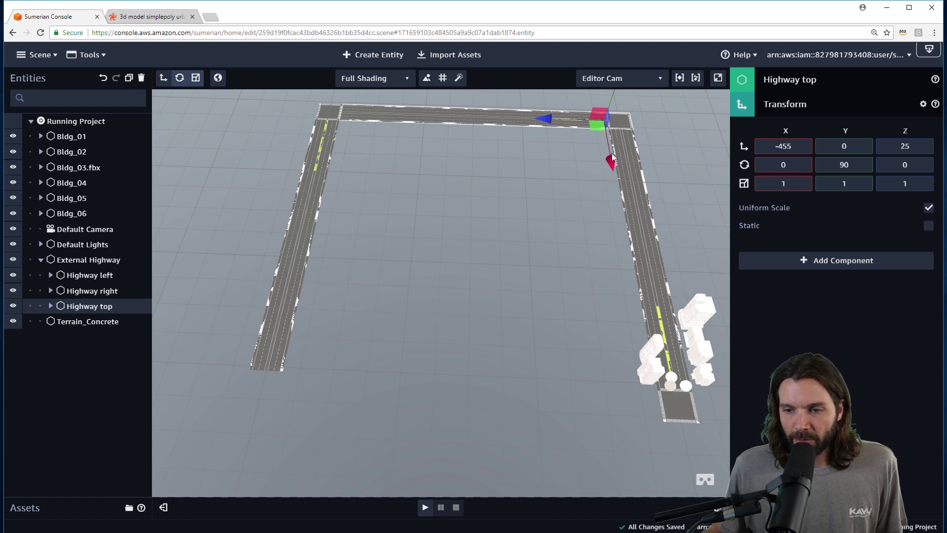
left_click_drag(612, 157, 629, 482)
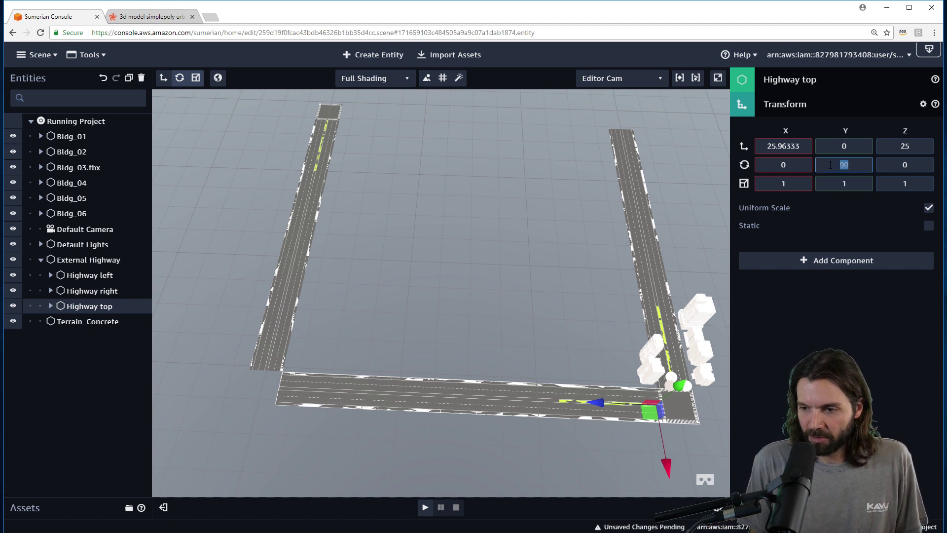
type("-90")
key("Return")
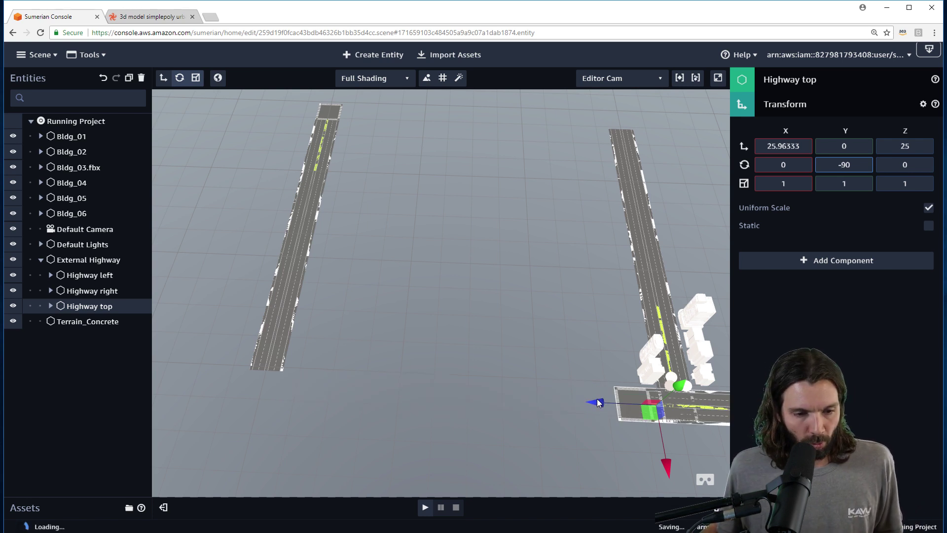
key("ctrl+z")
key("ctrl+z")
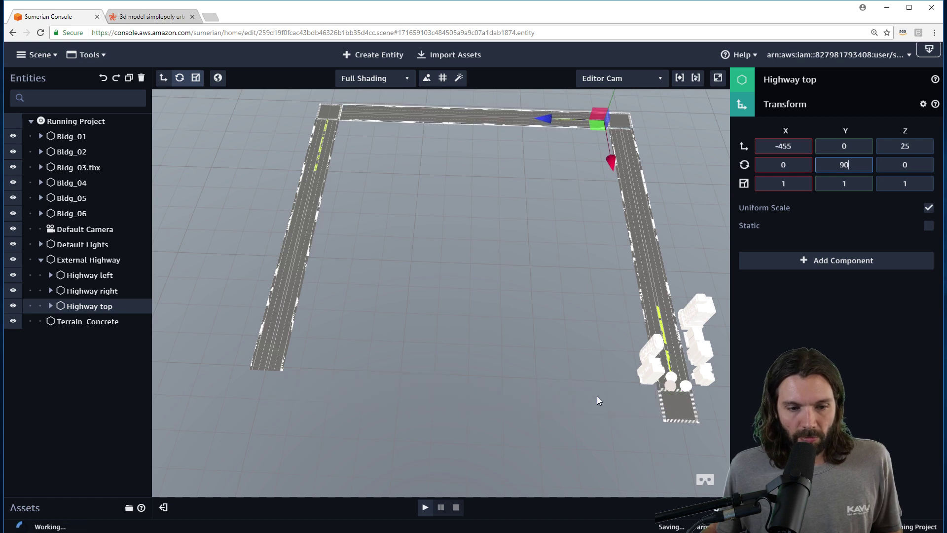
Duplicate Highway top, move the copy along X to the loop's open side, and set its X position to 25
left_click(129, 78)
left_click_drag(611, 163, 673, 488)
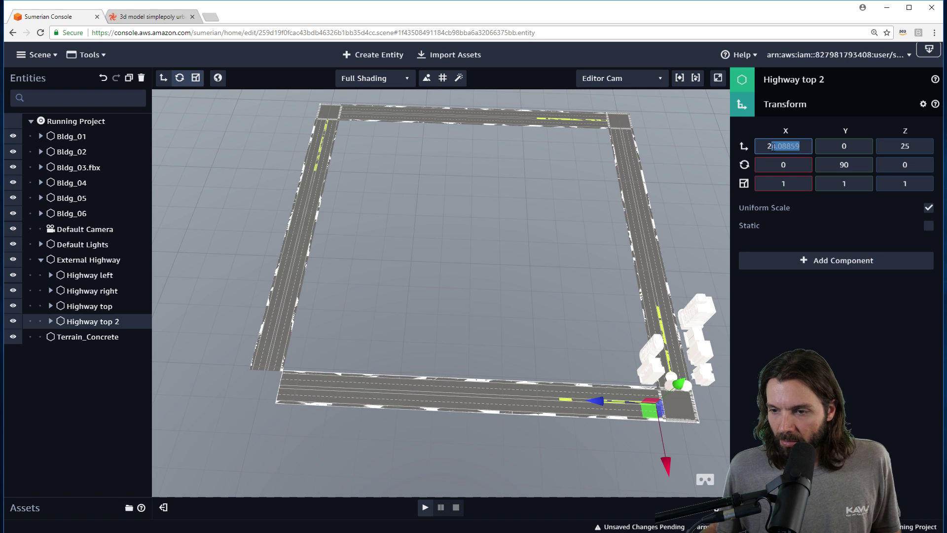
type("5")
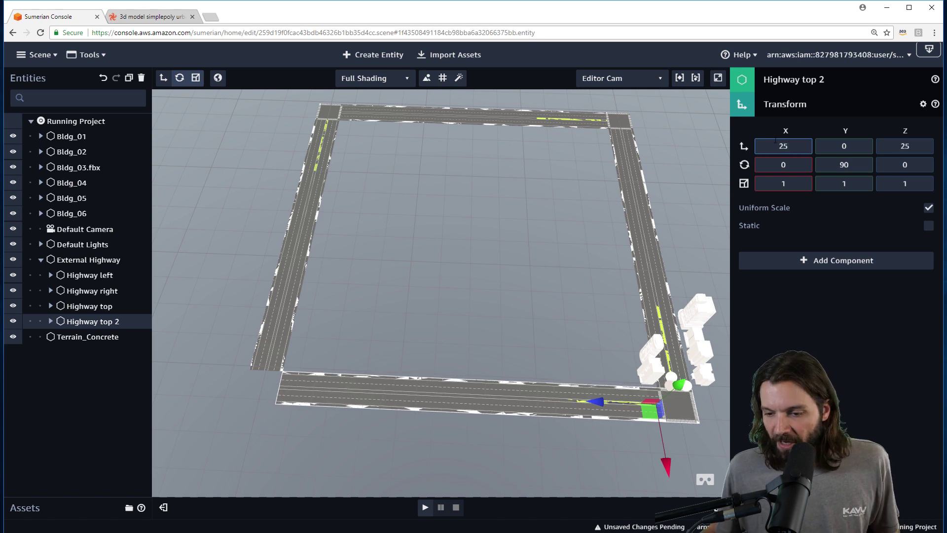
Rotate Highway top 2 to -90 degrees about Y and move it along Z to about 454, at Highway left's open end
left_click(840, 165)
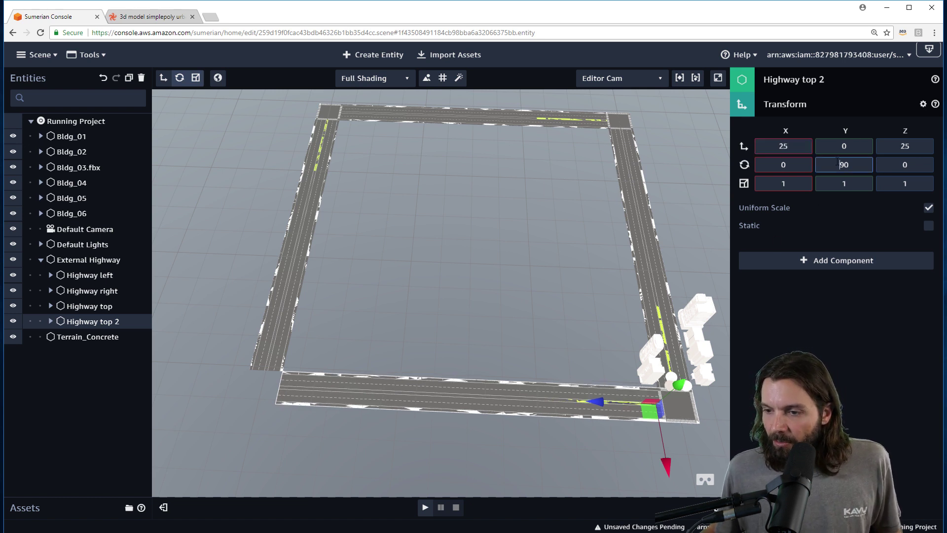
type("-")
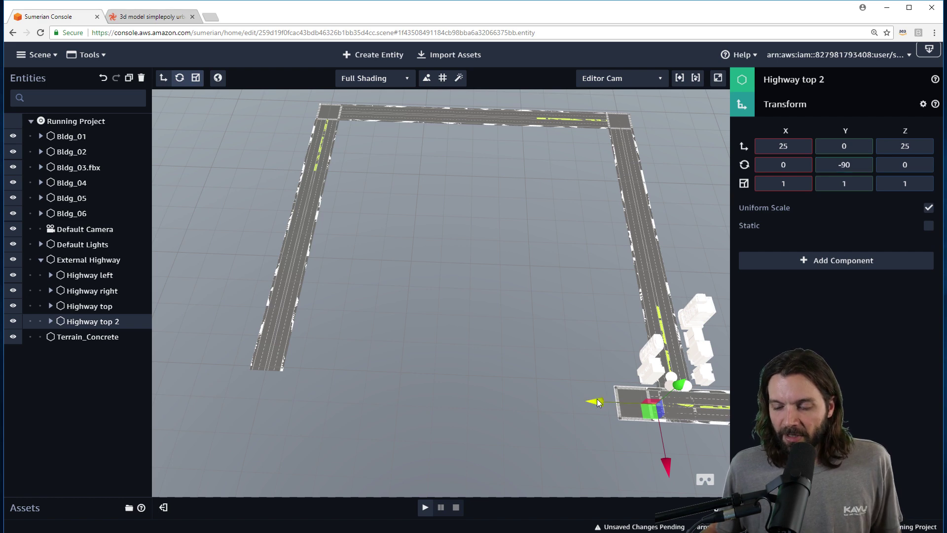
left_click_drag(612, 405, 220, 419)
Align Highway top 2's intersection with the end of Highway left and set its Z position to 455
right_click_drag(386, 469, 455, 434)
scroll(435, 423, "up", 6)
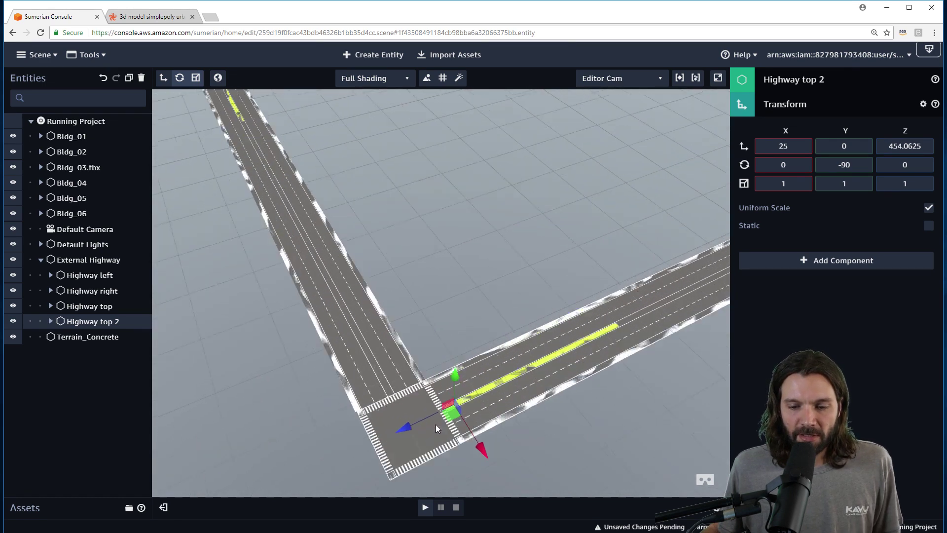
middle_click_drag(445, 419, 451, 365)
right_click_drag(580, 370, 559, 365)
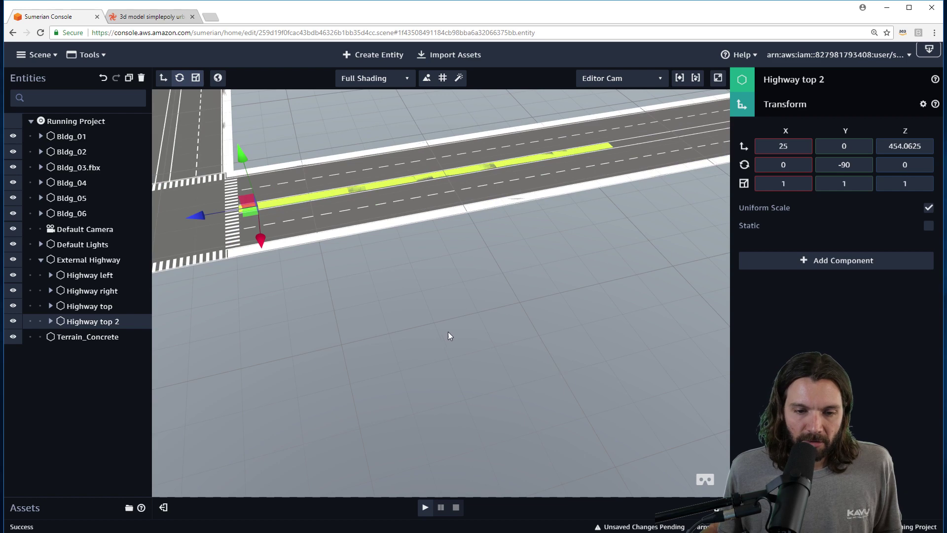
middle_click_drag(430, 320, 490, 337)
right_click_drag(550, 358, 541, 360)
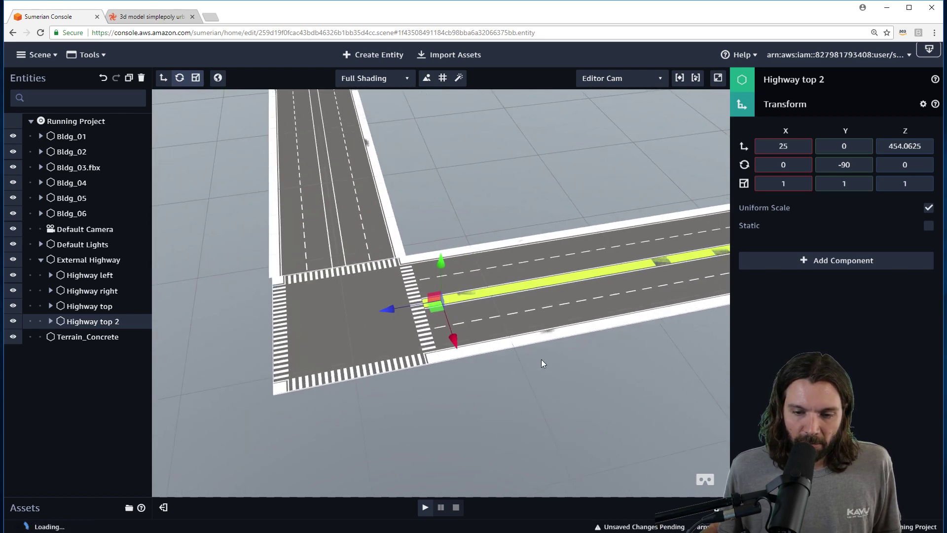
left_click_drag(392, 298, 386, 297)
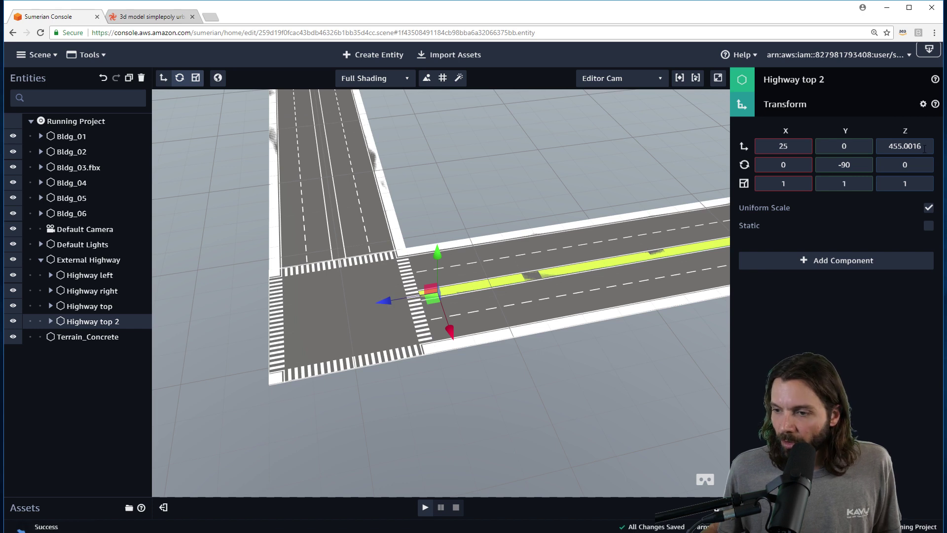
left_click_drag(921, 146, 903, 146)
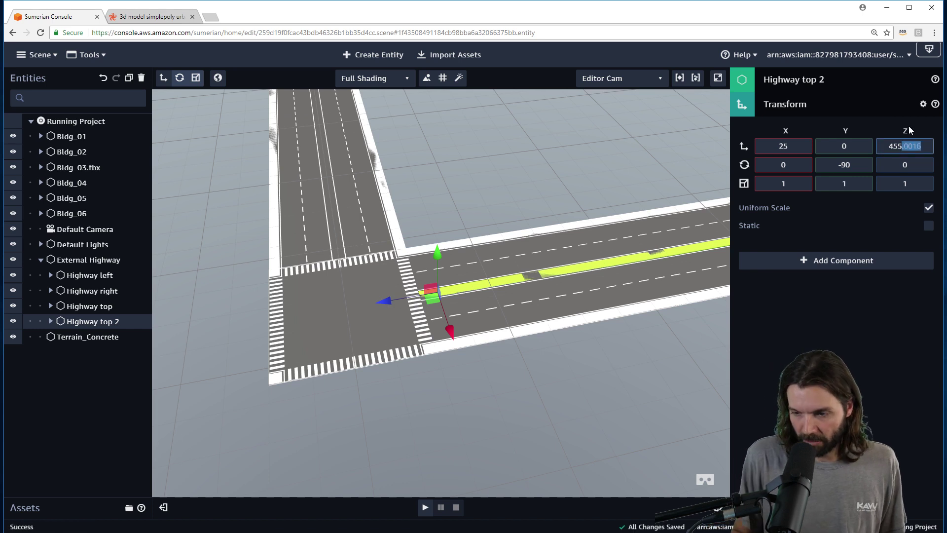
key("BackSpace")
key("Return")
left_click(459, 414)
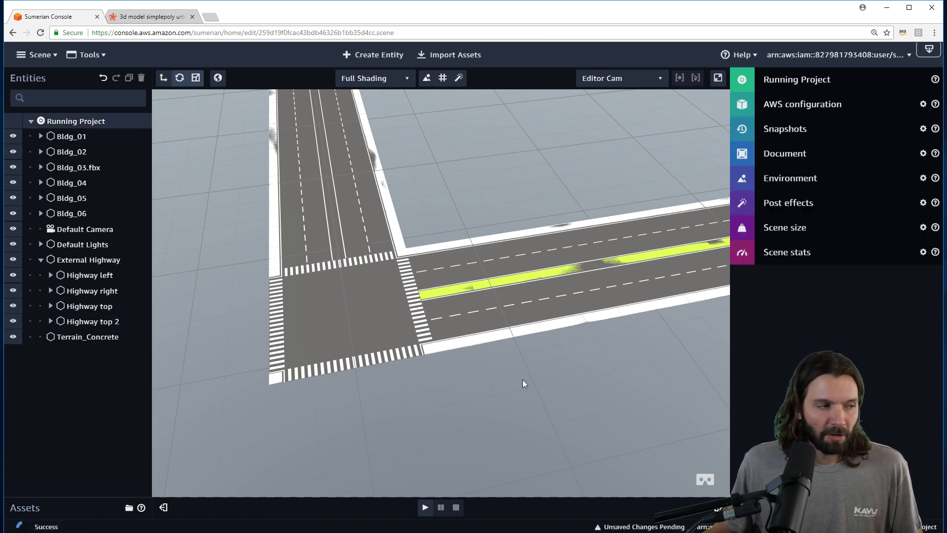
Compare the closed highway loop with the reference city image on the TurboSquid page, and return to the Sumerian scene
right_click_drag(548, 363, 555, 422)
scroll(541, 249, "down", 6)
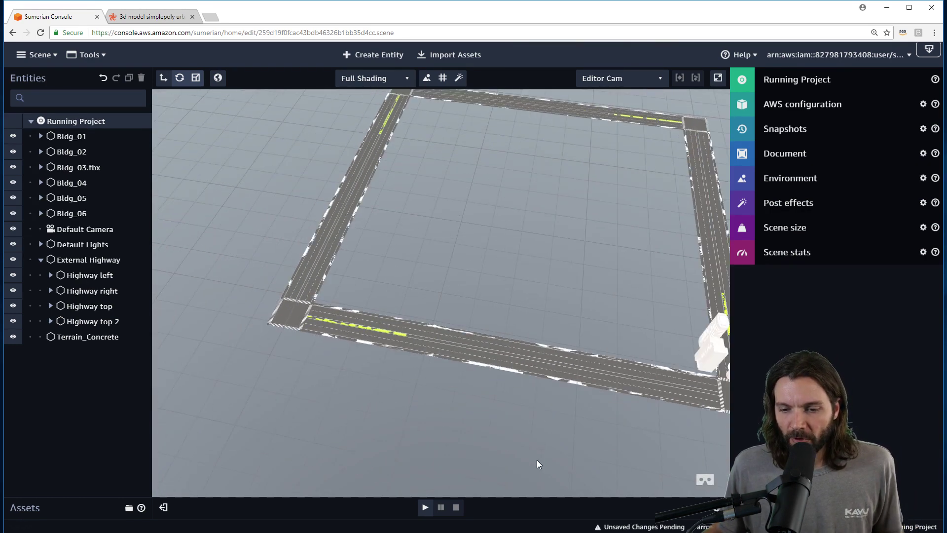
right_click_drag(537, 460, 539, 416)
middle_click_drag(523, 379, 487, 430)
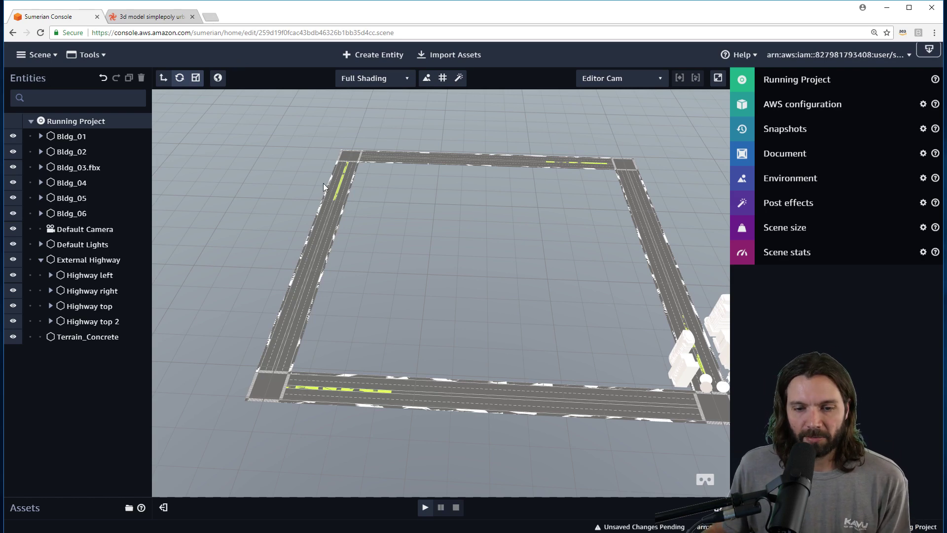
left_click(141, 16)
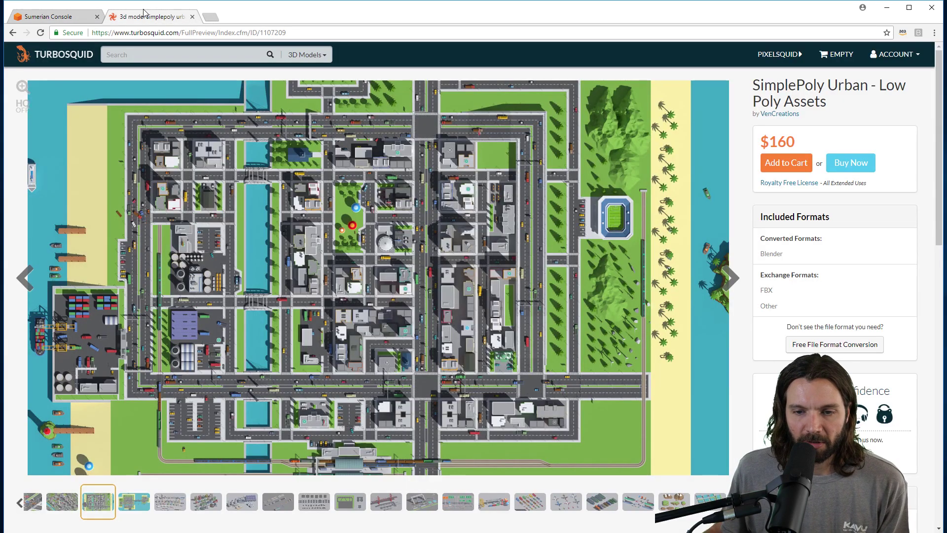
left_click(52, 17)
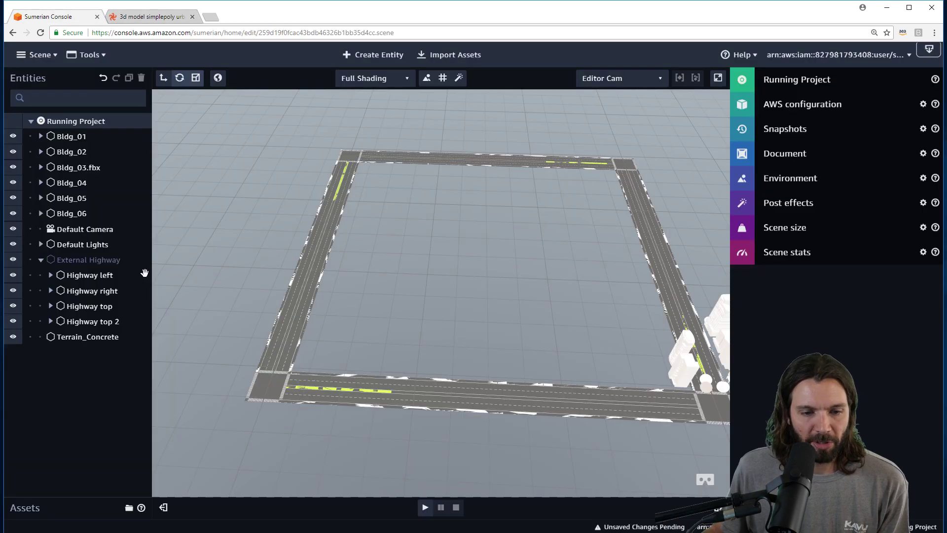
Expand the Highway left group, find its last road segment, and remove that Road 4 entity from the group
left_click(108, 275)
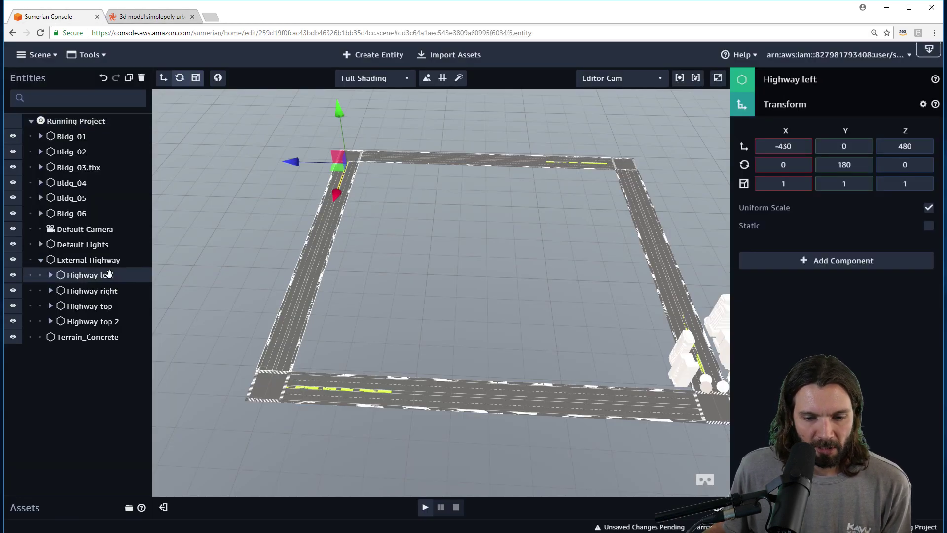
left_click(51, 274)
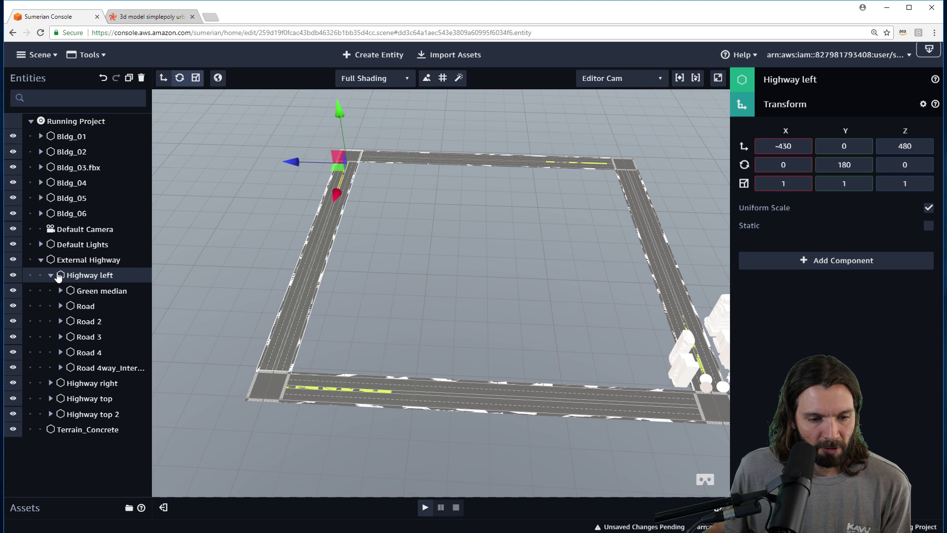
left_click(93, 320)
left_click(84, 339)
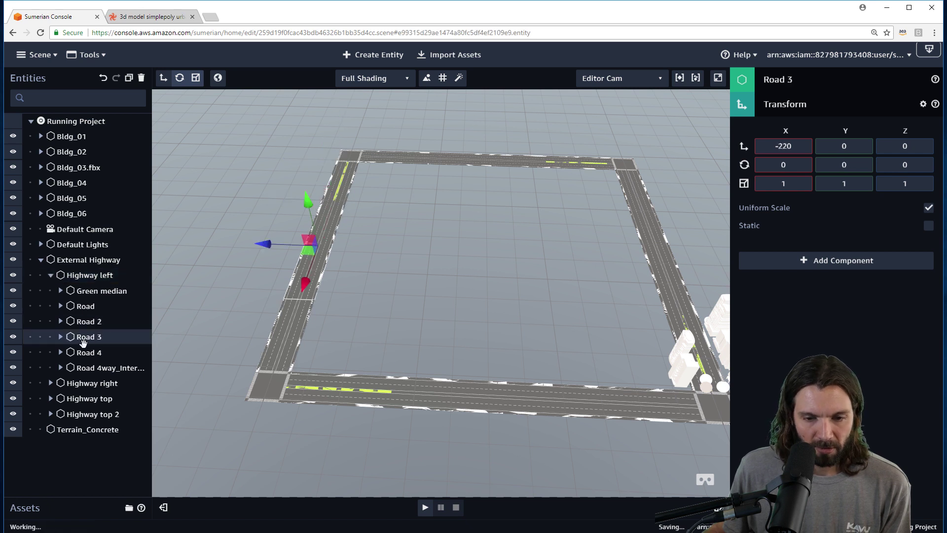
left_click(81, 352)
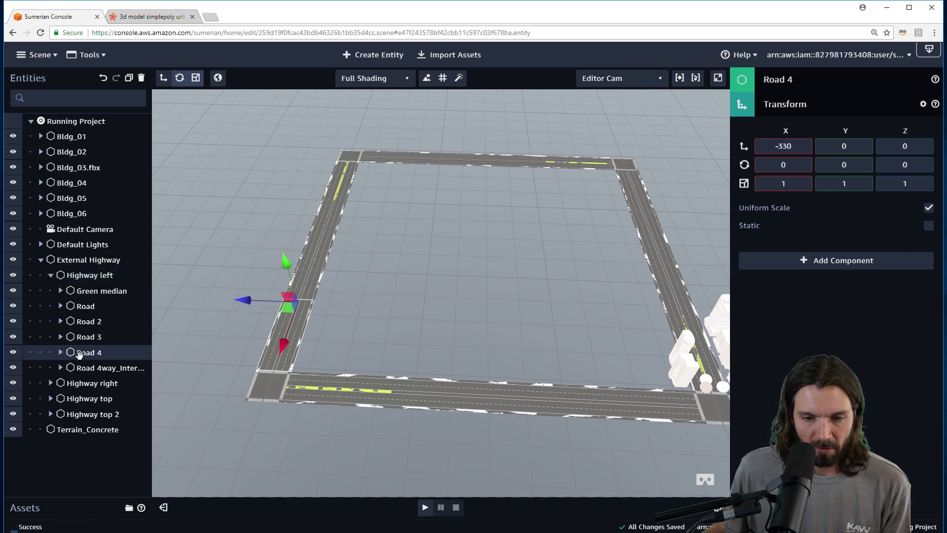
left_click(142, 79)
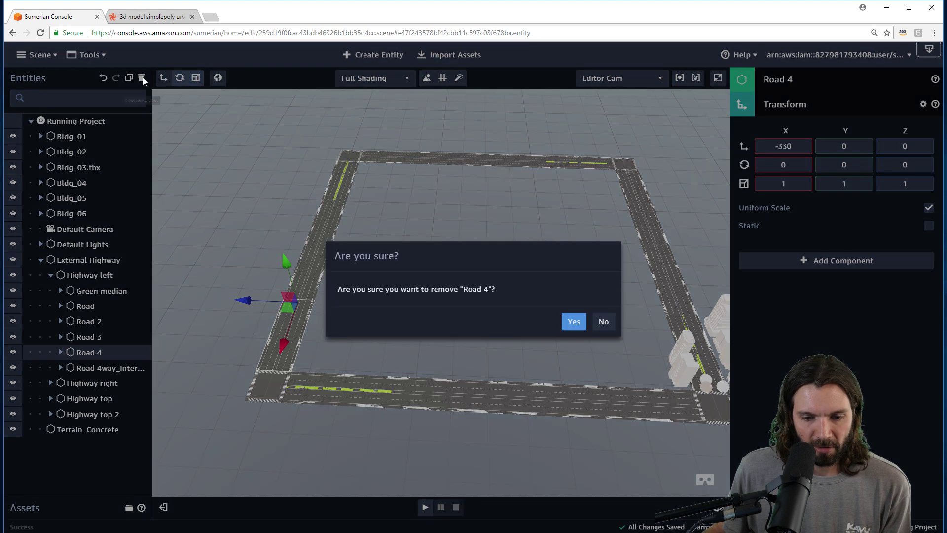
left_click(572, 322)
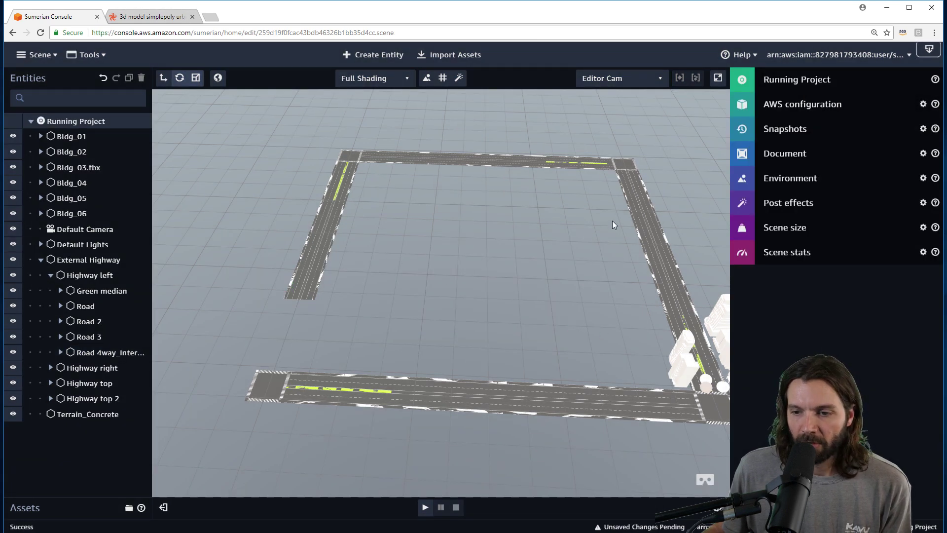
left_click(640, 213)
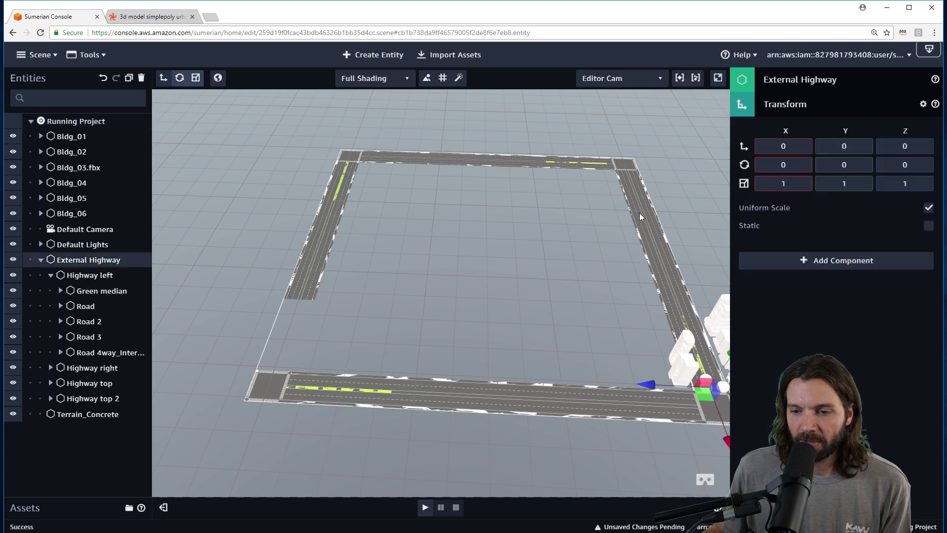
Collapse the Highway left group and rename Highway top 2 as Highway bottom
left_click(50, 275)
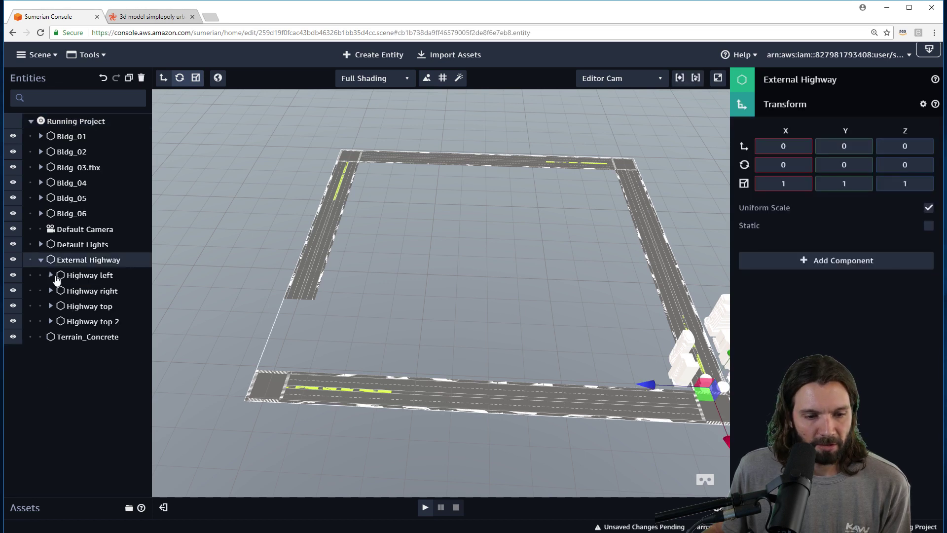
left_click(110, 322)
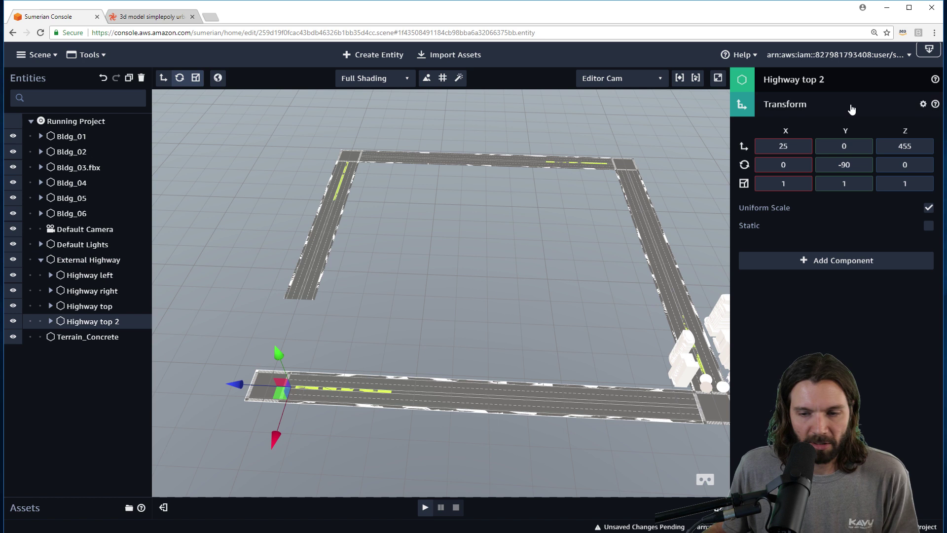
left_click(809, 85)
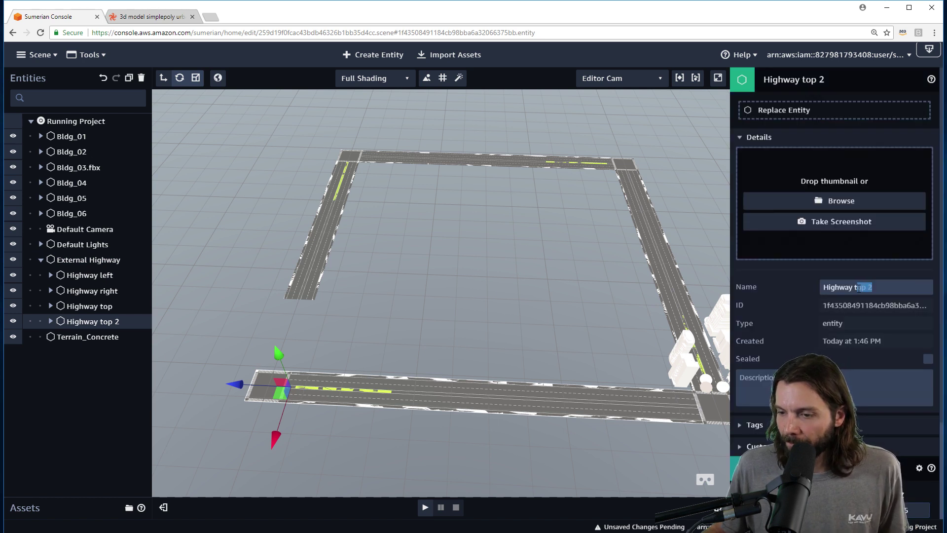
type("bottom")
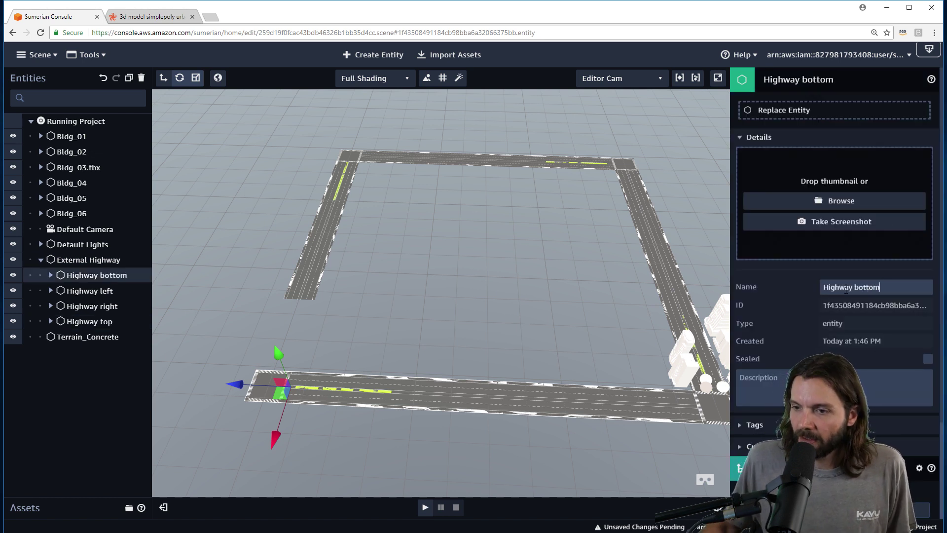
left_click(799, 79)
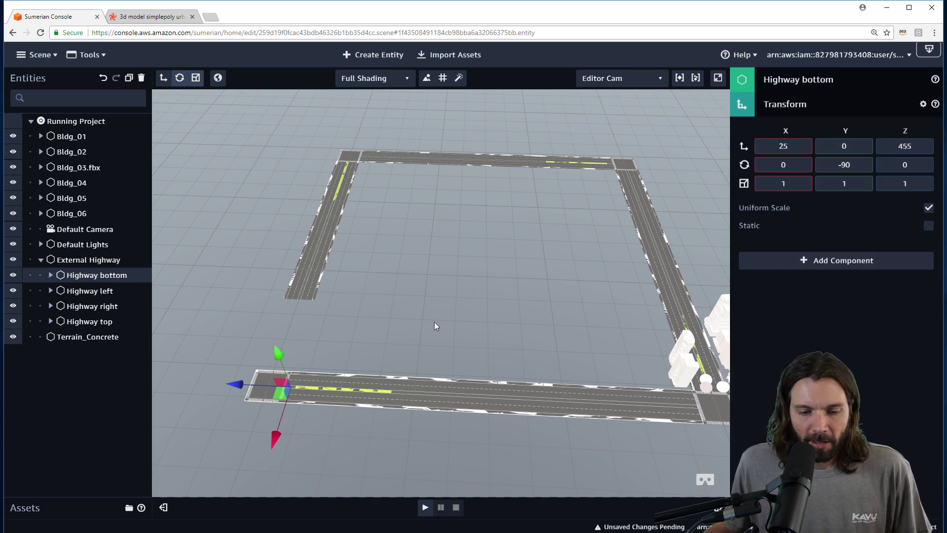
Expand the Highway right group, find the segment nearest Highway bottom, and remove that Road entity
left_click(51, 306)
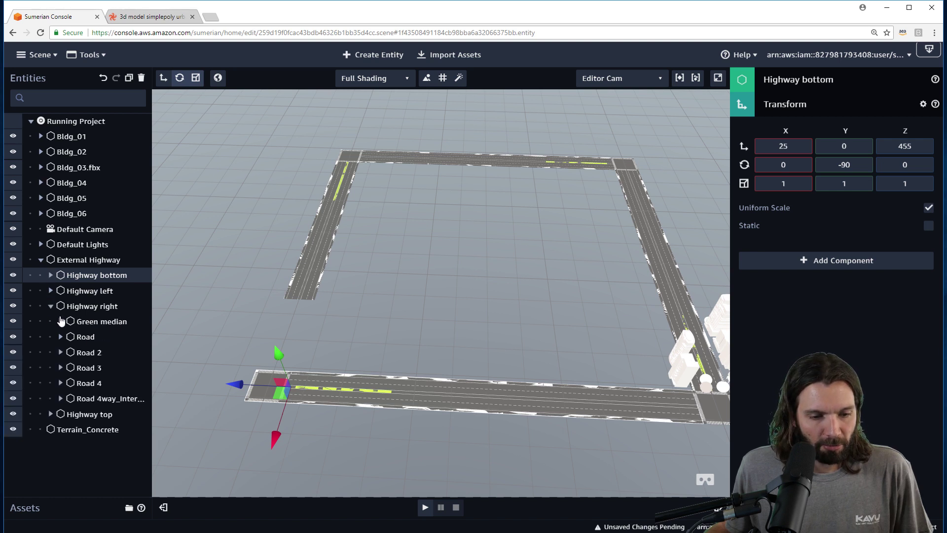
left_click(79, 380)
left_click(82, 366)
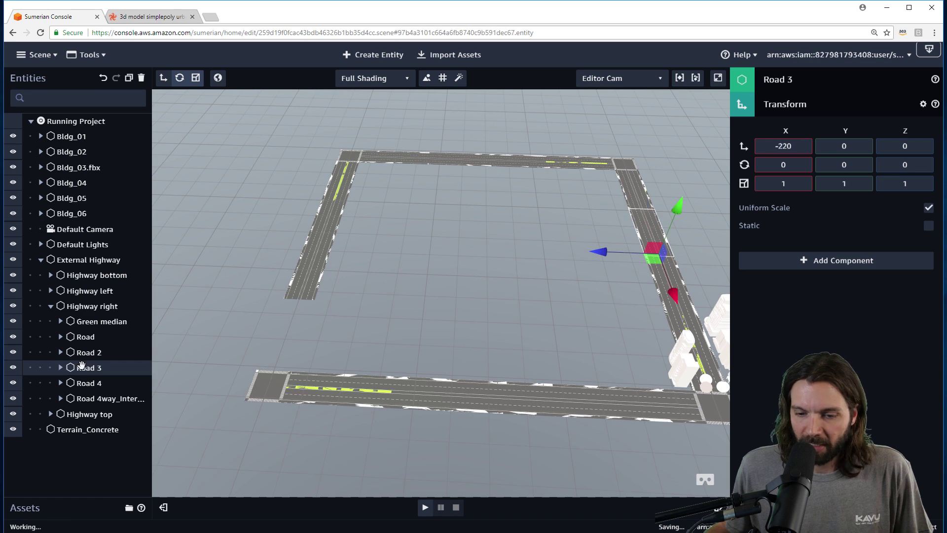
left_click(84, 351)
left_click(86, 337)
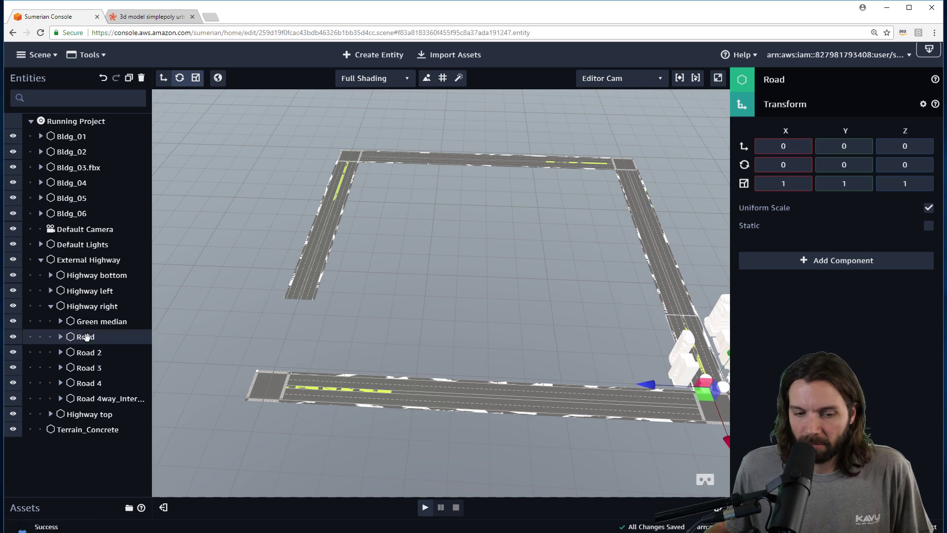
left_click(140, 79)
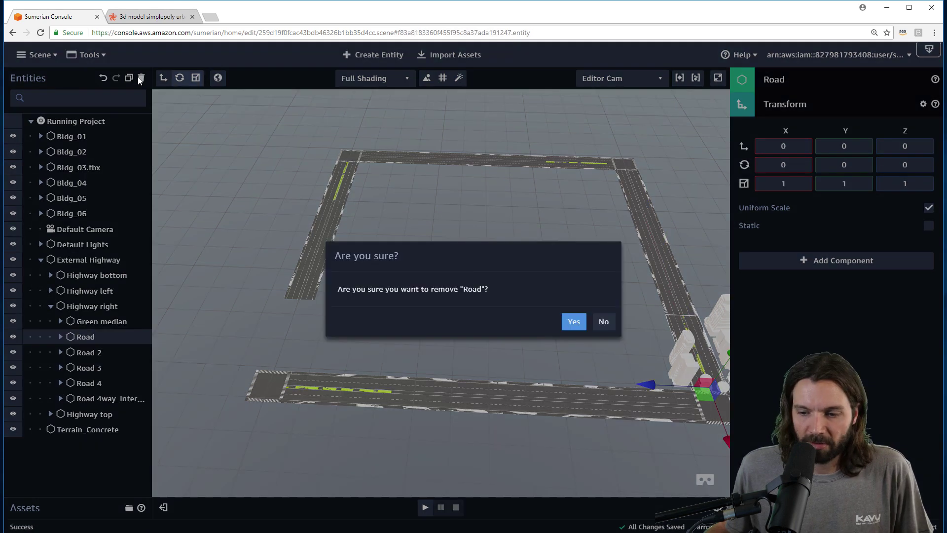
left_click(573, 323)
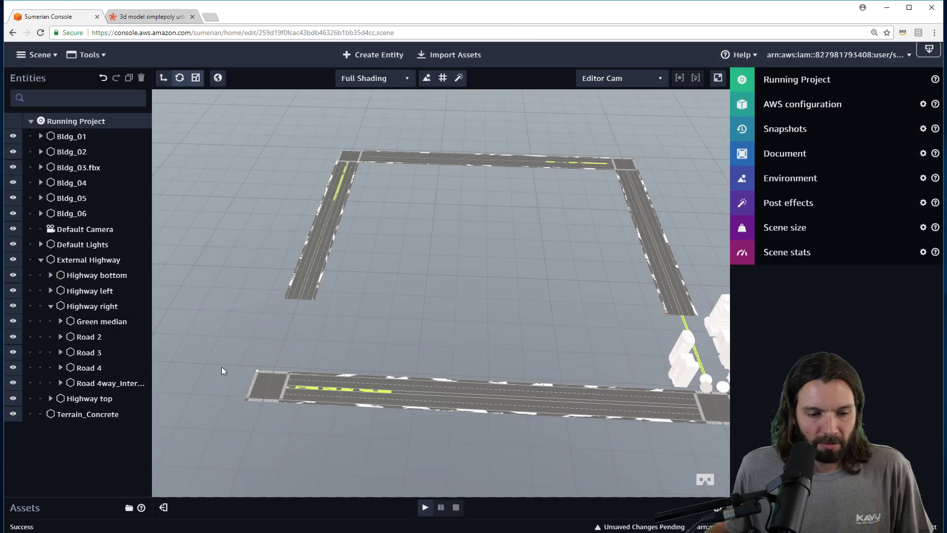
Move Highway right's Road 4way_Intersection along X to the shortened road's open end and set its X position to -80
left_click(114, 383)
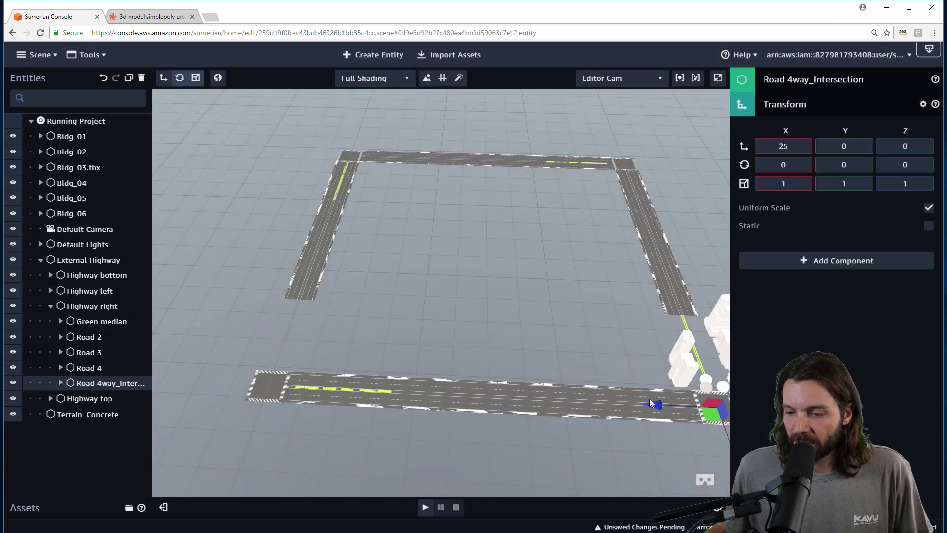
middle_click_drag(644, 350, 592, 376)
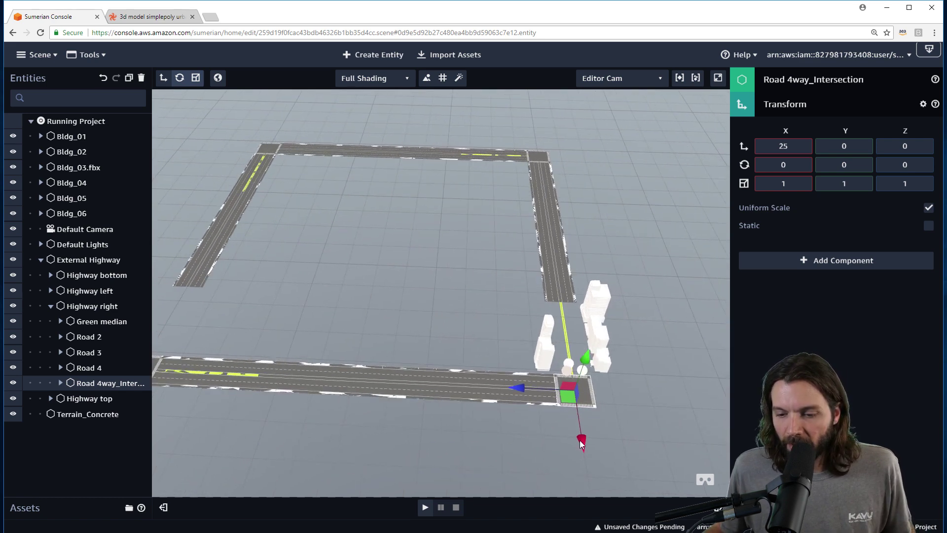
left_click_drag(582, 442, 584, 354)
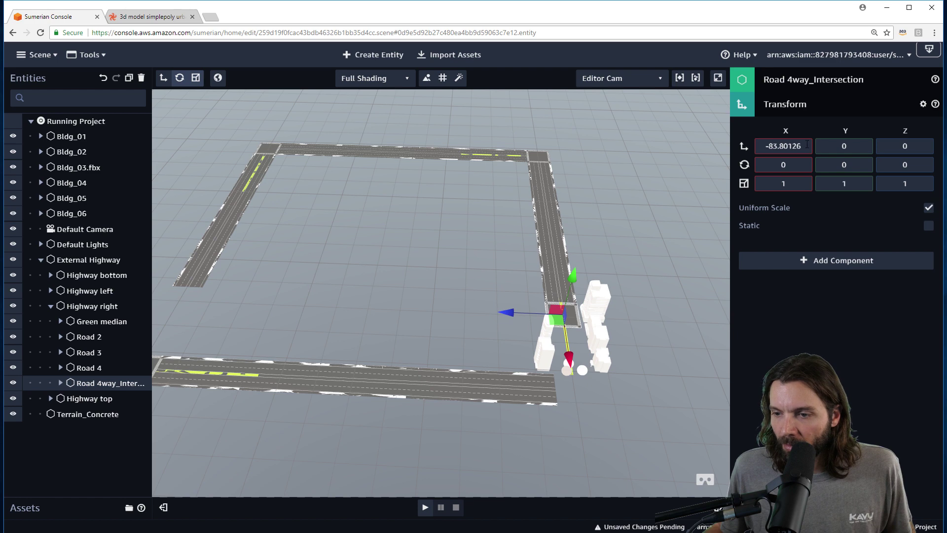
left_click_drag(807, 145, 779, 146)
type("0")
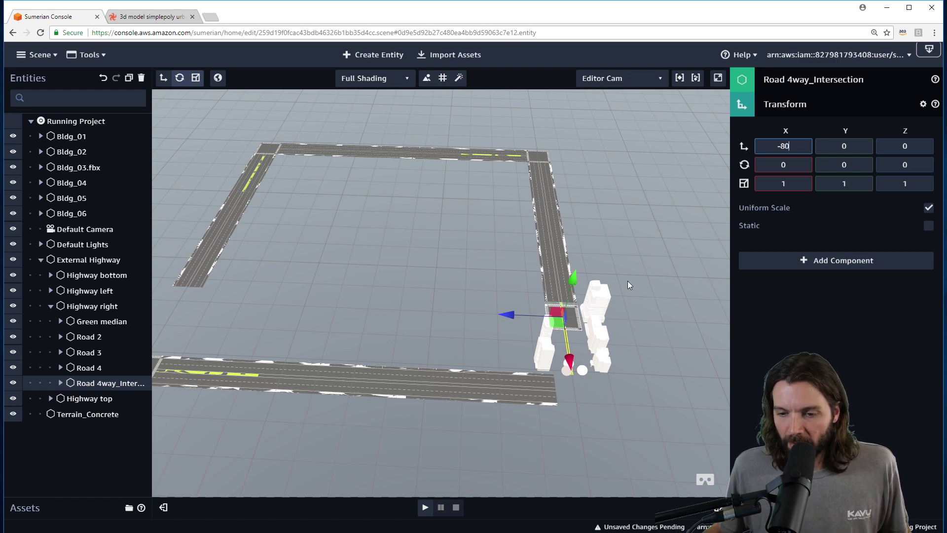
Close the gap between Highway right's intersection and road by setting the intersection's X position to -85, and check the seam up close
scroll(627, 281, "down", 5)
left_click_drag(595, 323, 516, 343)
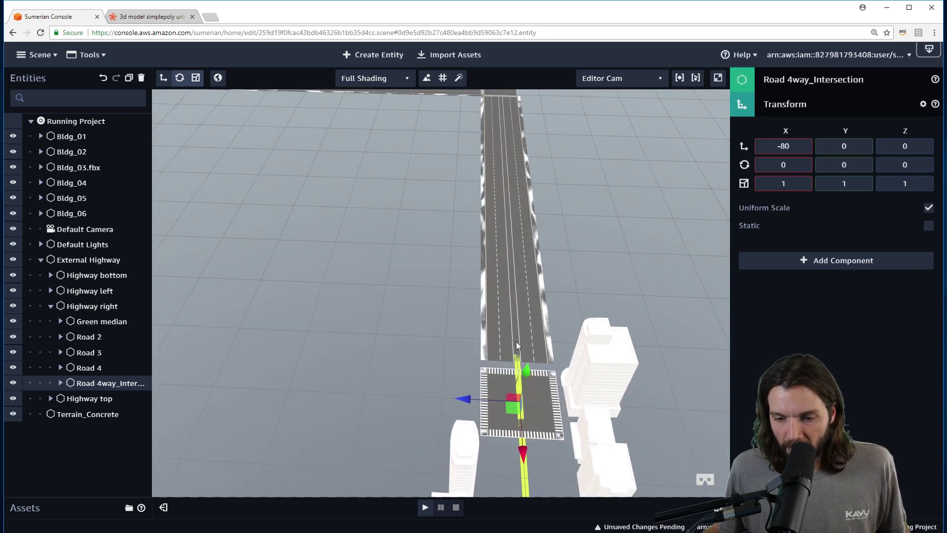
left_click_drag(522, 449, 524, 445)
left_click_drag(800, 147, 778, 147)
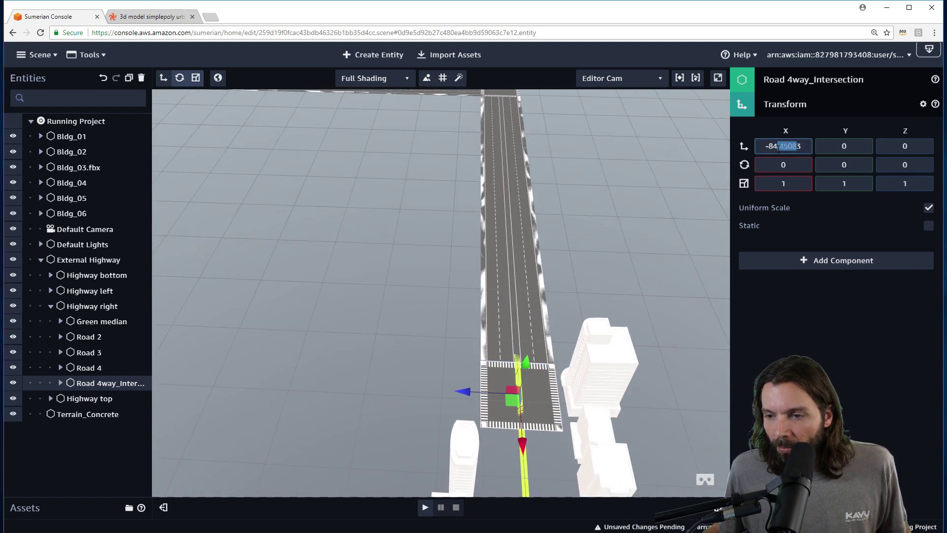
key("shift+Left")
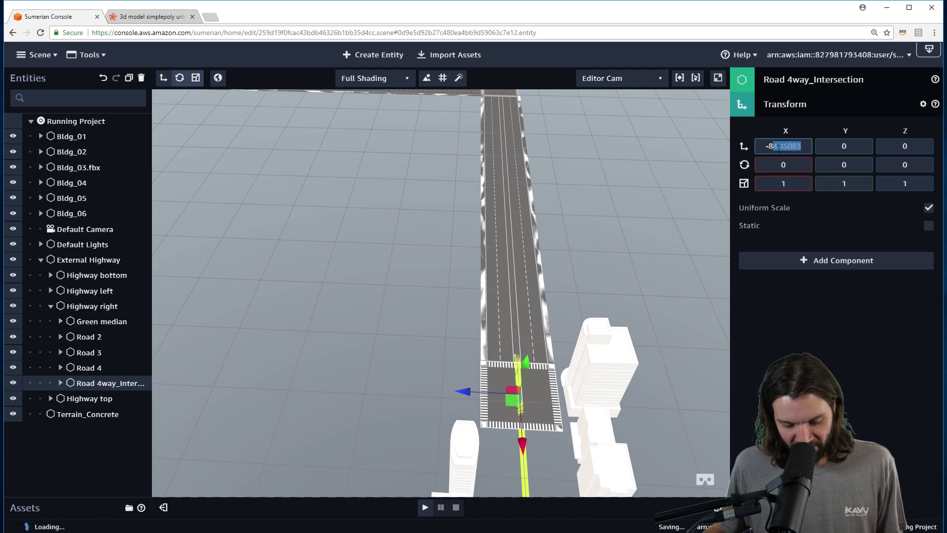
type("5")
scroll(600, 310, "up", 5)
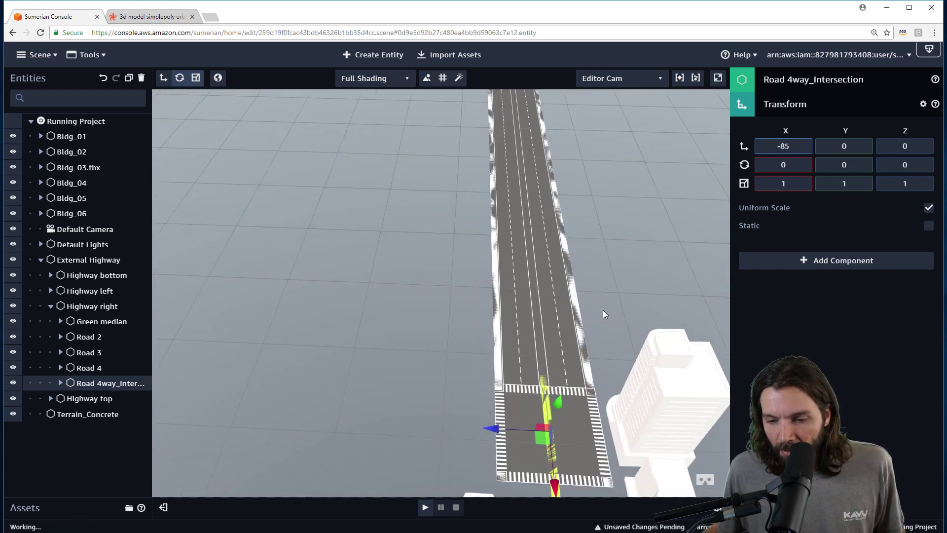
scroll(603, 310, "up", 4)
middle_click_drag(522, 427, 484, 366)
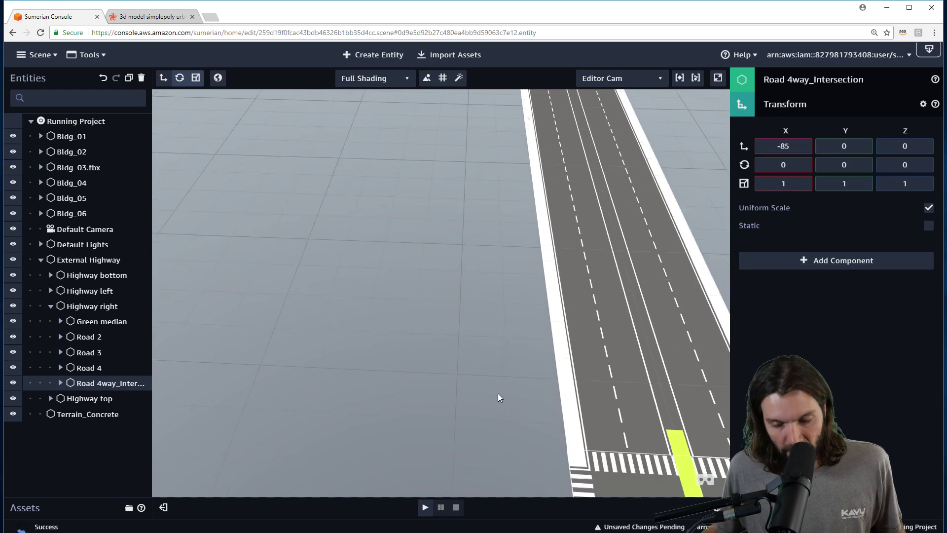
scroll(484, 371, "down", 5)
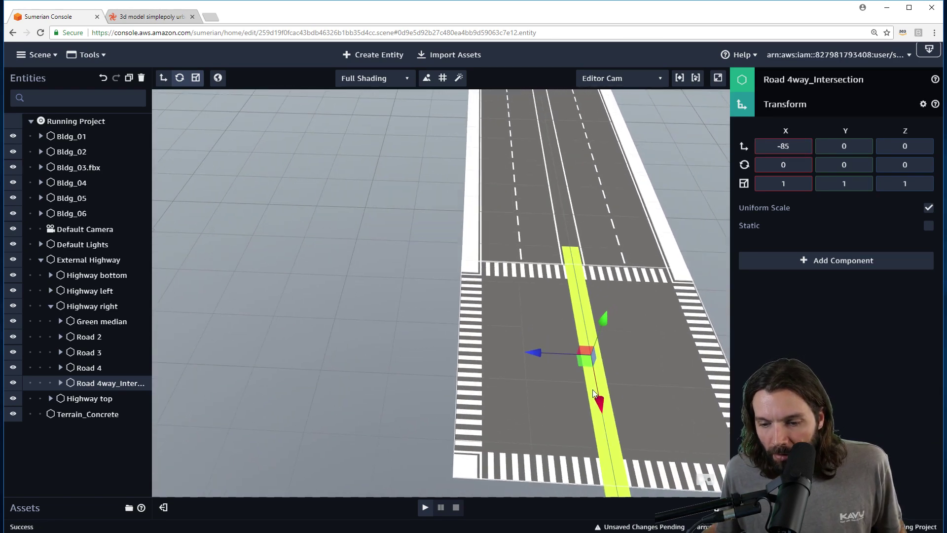
Try shifting Highway right's intersection slightly along X away from the road end, and restore its X position to -85
left_click_drag(600, 403, 604, 406)
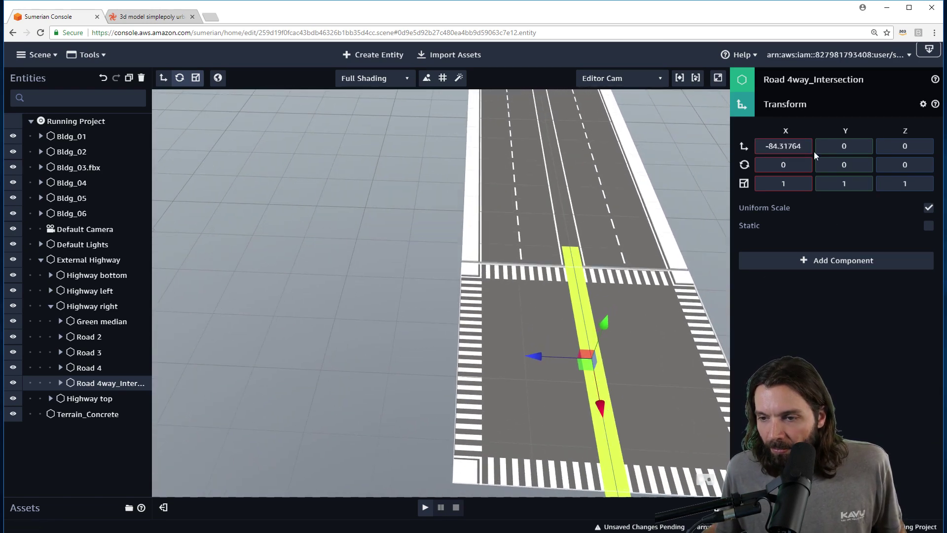
left_click(798, 146)
scroll(776, 145, "up", 13)
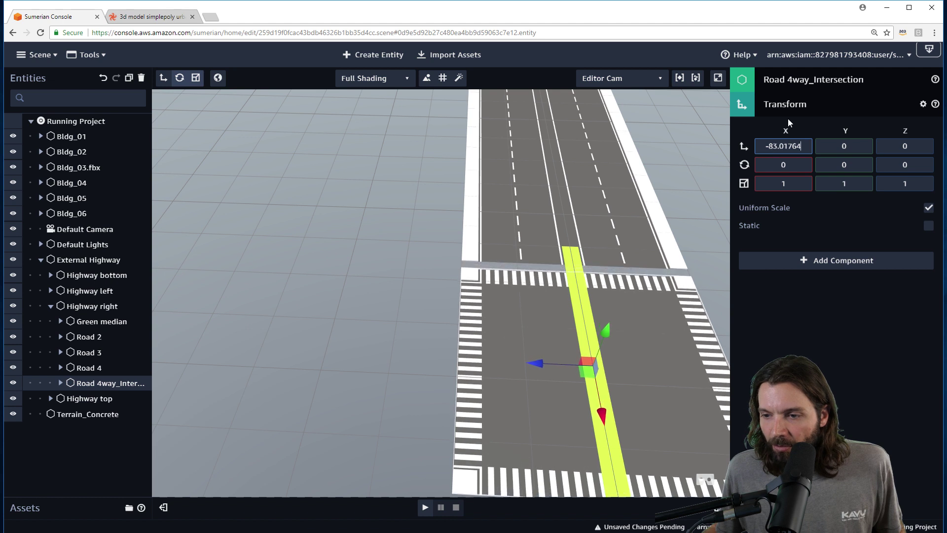
key("BackSpace")
key("BackSpace")
key("BackSpace")
key("BackSpace")
key("BackSpace")
key("BackSpace")
key("BackSpace")
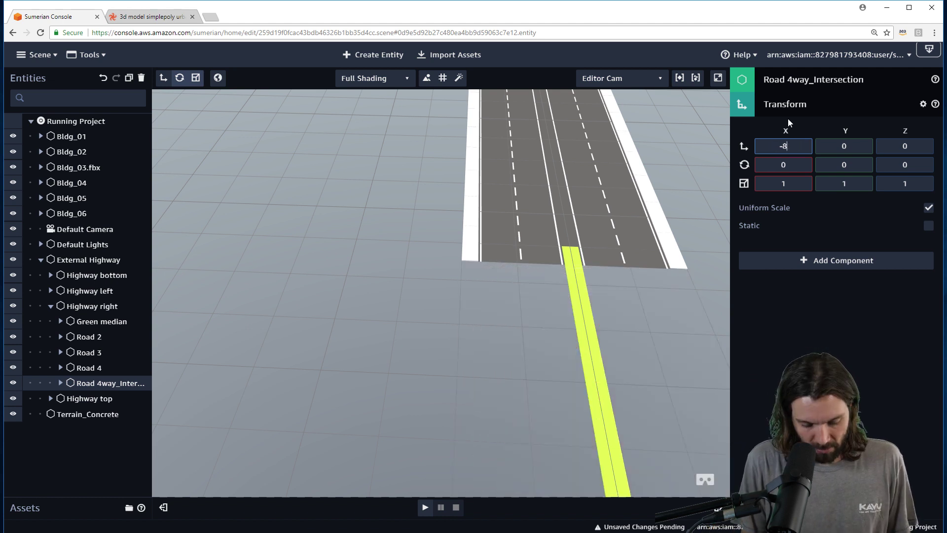
type("5")
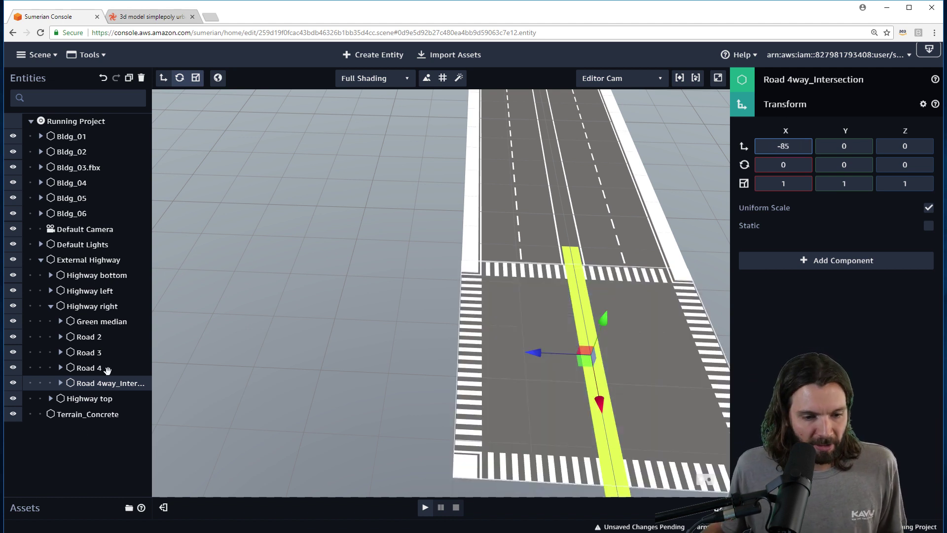
Move Highway right's Green median along X back onto the shortened road and set its X position to -110
left_click(102, 321)
key("f")
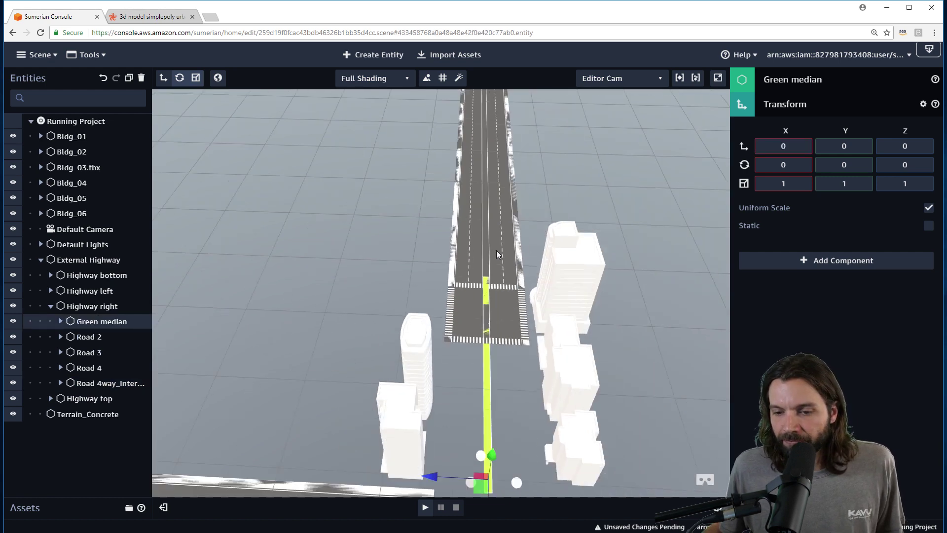
scroll(491, 415, "down", 2)
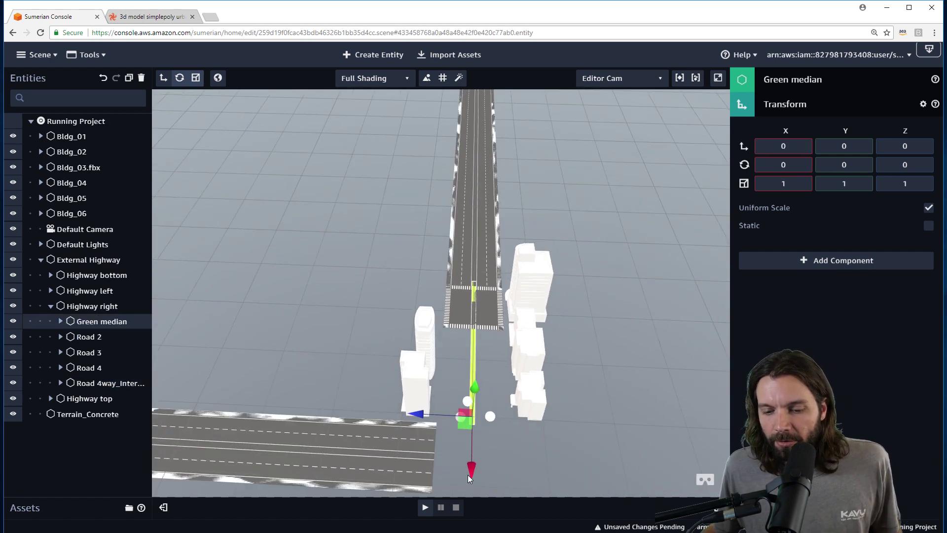
left_click_drag(468, 475, 493, 315)
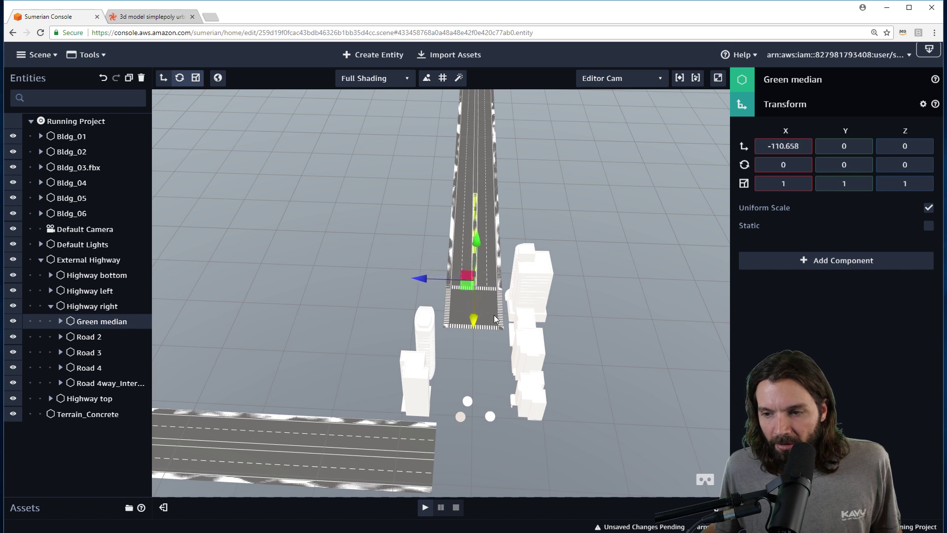
left_click_drag(798, 148, 792, 146)
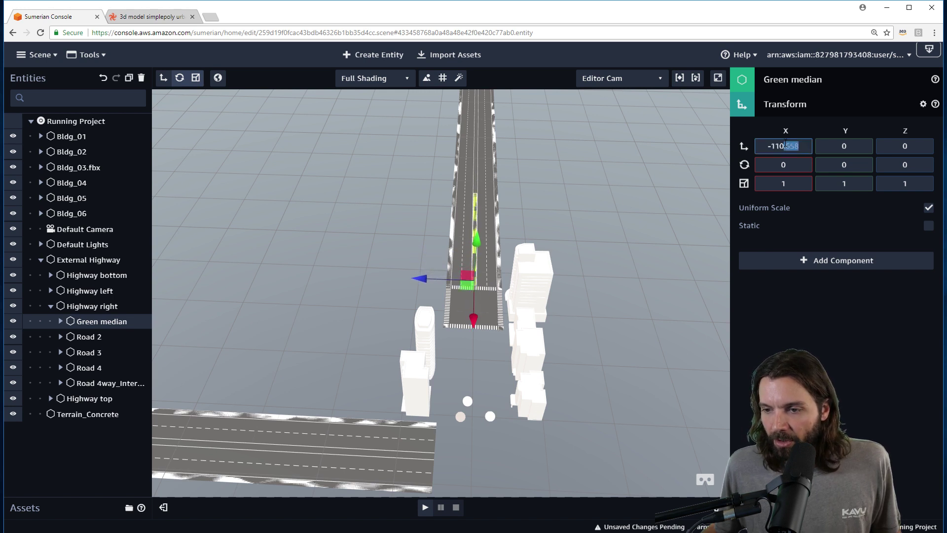
key("BackSpace")
key("Return")
Collapse the Highway right group in the External Highway hierarchy and bring all four highway sides into view
left_click_drag(229, 317, 251, 307)
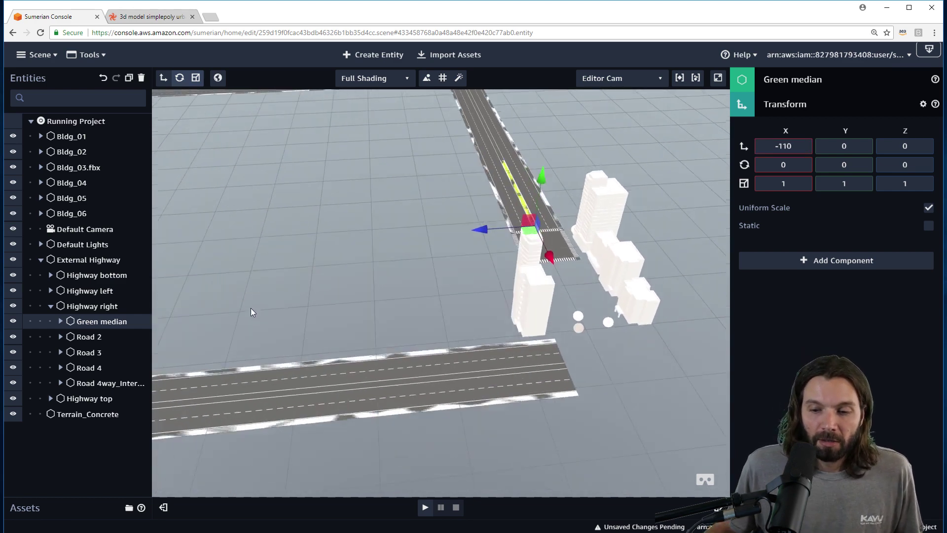
left_click_drag(187, 314, 435, 245)
scroll(433, 238, "down", 5)
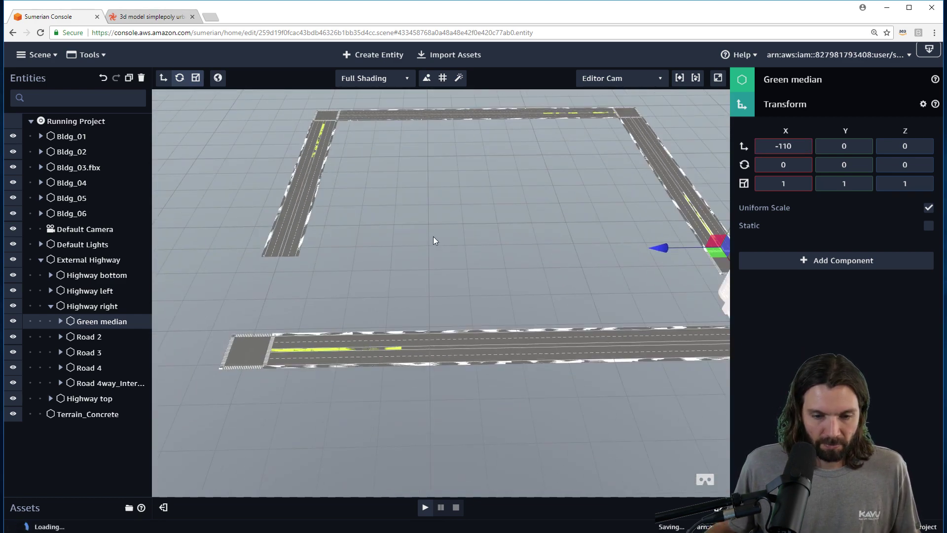
left_click(446, 346)
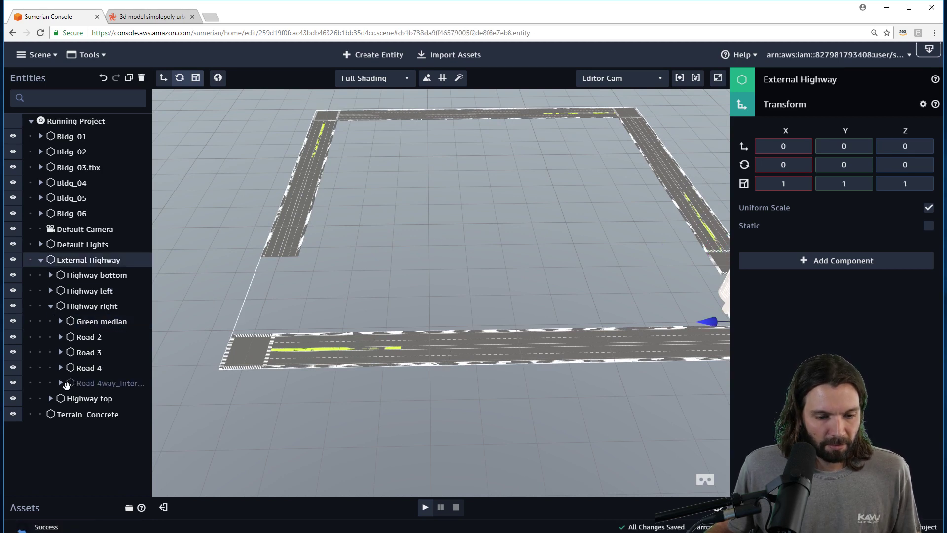
left_click(56, 306)
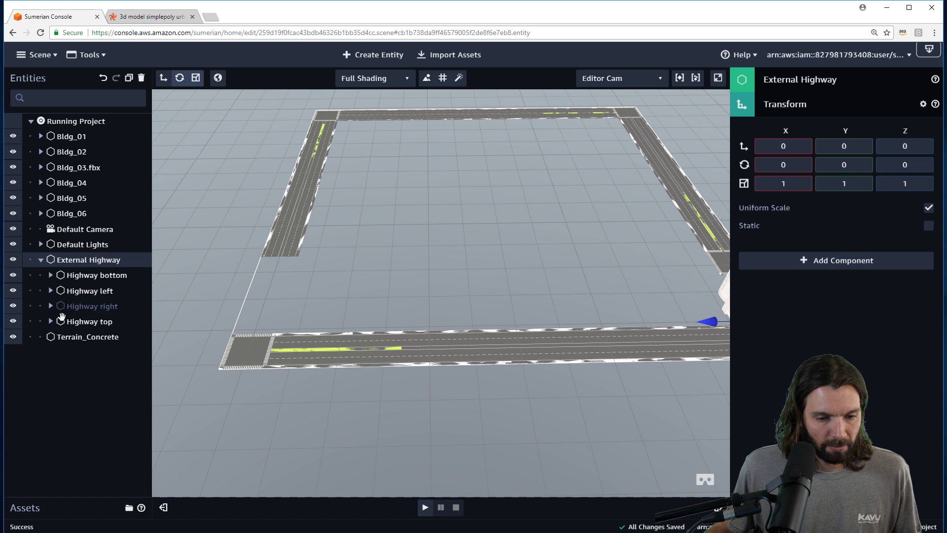
Move Highway bottom along X to meet the ends of the left and right highways, and set its X position to -85
left_click(90, 278)
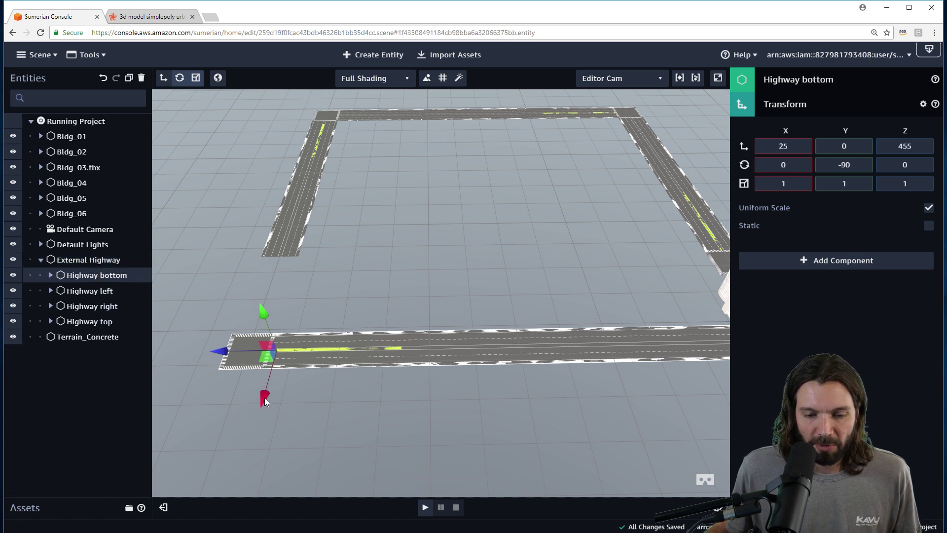
left_click_drag(265, 398, 288, 307)
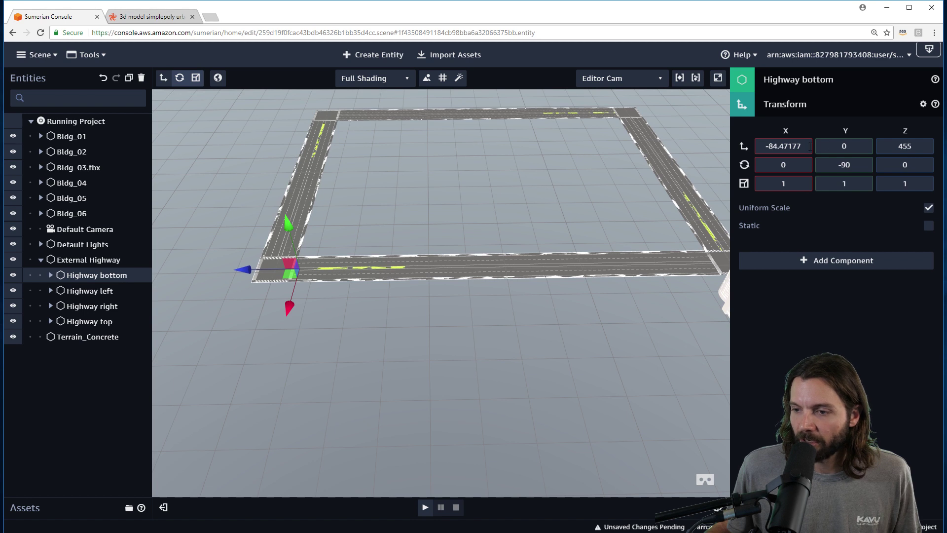
left_click_drag(810, 146, 773, 146)
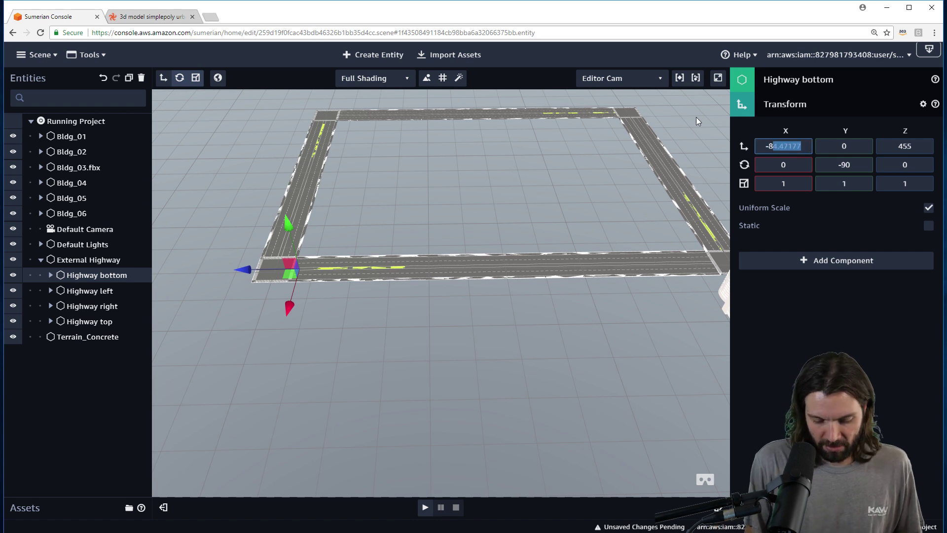
type("5")
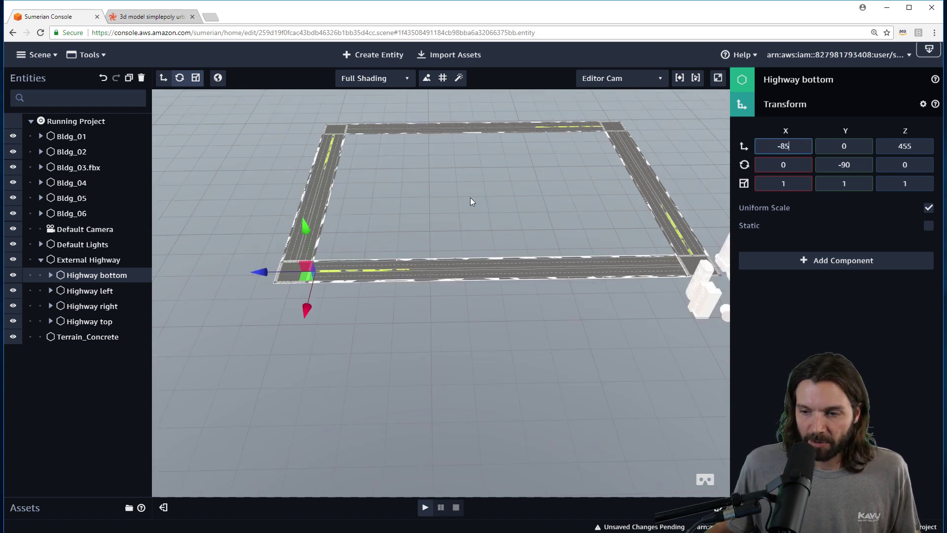
left_click_drag(471, 193, 475, 200)
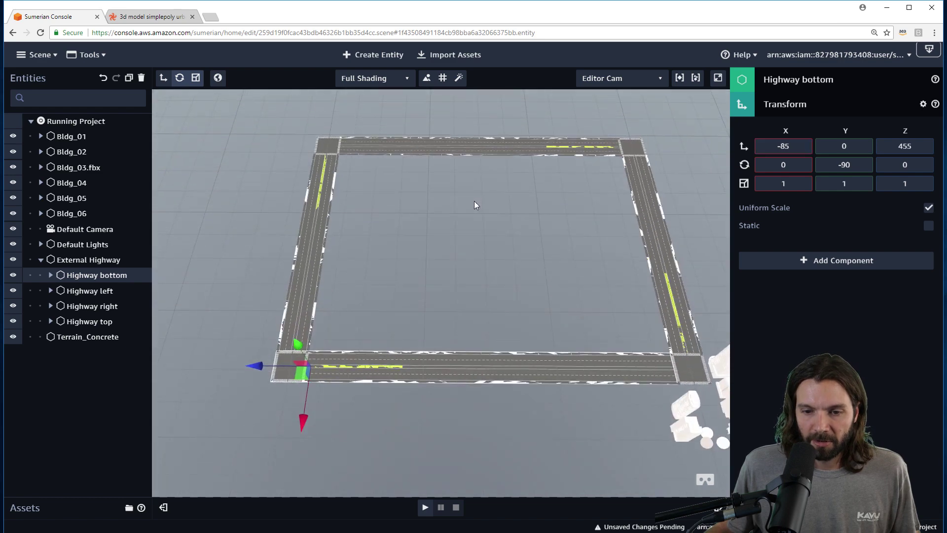
Select the External Highway group and examine the highway loop and its position relative to the buildings from several angles
left_click(74, 257)
key("f")
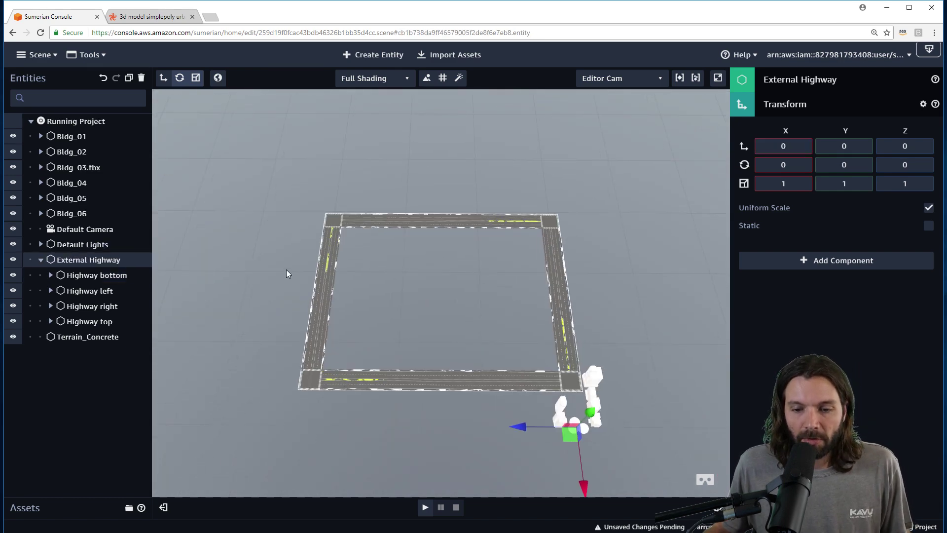
scroll(286, 271, "up", 5)
scroll(304, 282, "down", 4)
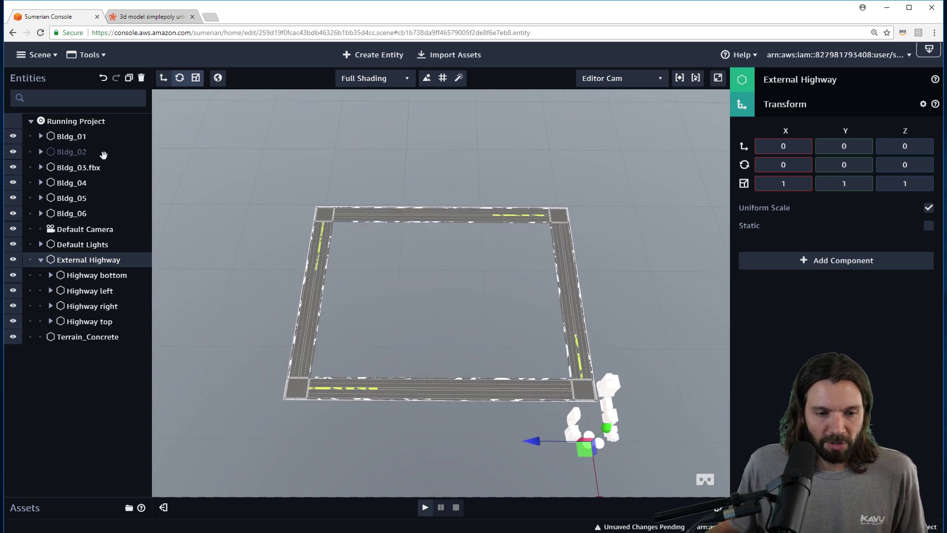
left_click_drag(648, 331, 646, 262)
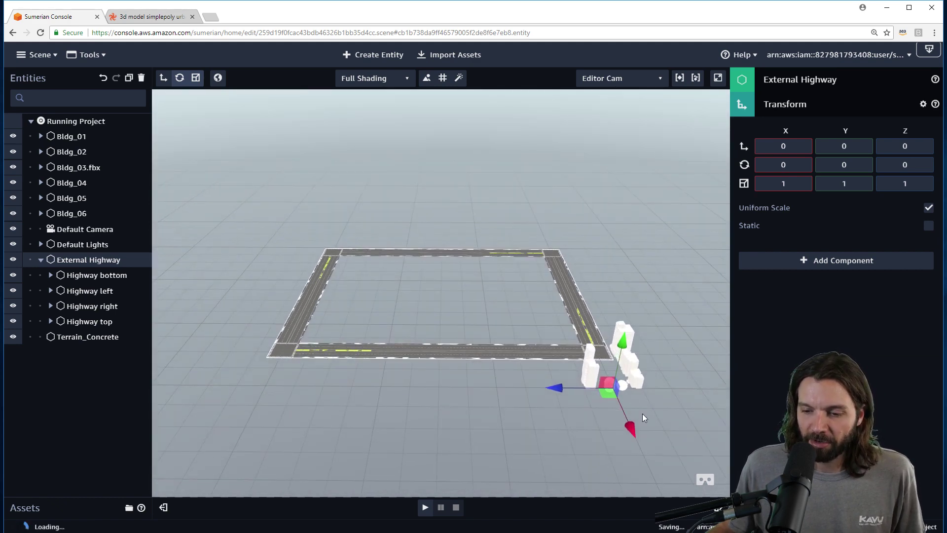
mouse_move(644, 417)
left_mouse_down()
mouse_move(624, 415)
mouse_move(644, 416)
left_mouse_up()
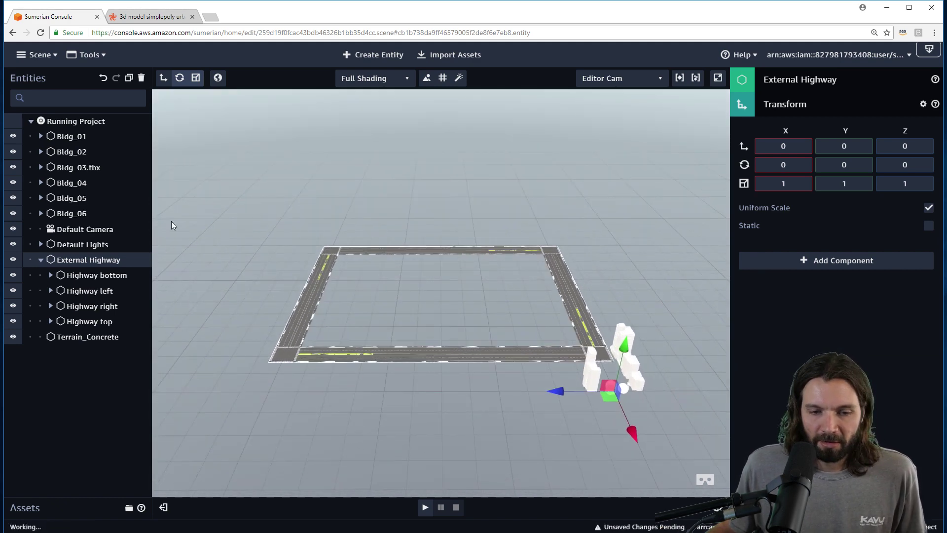
left_click_drag(540, 283, 477, 281)
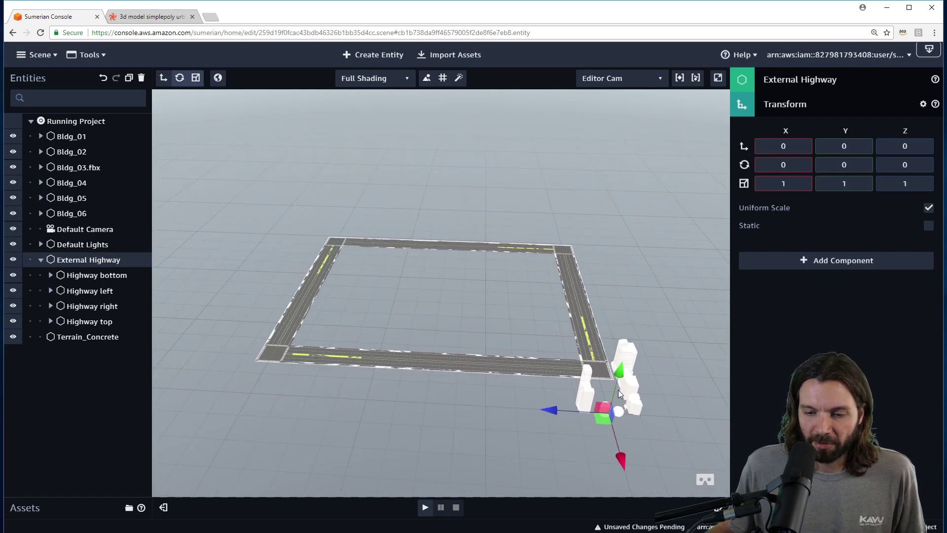
mouse_move(481, 279)
left_mouse_down()
mouse_move(487, 340)
mouse_move(478, 321)
mouse_move(492, 291)
mouse_move(604, 276)
mouse_move(534, 286)
mouse_move(477, 306)
mouse_move(499, 265)
mouse_move(484, 290)
left_mouse_up()
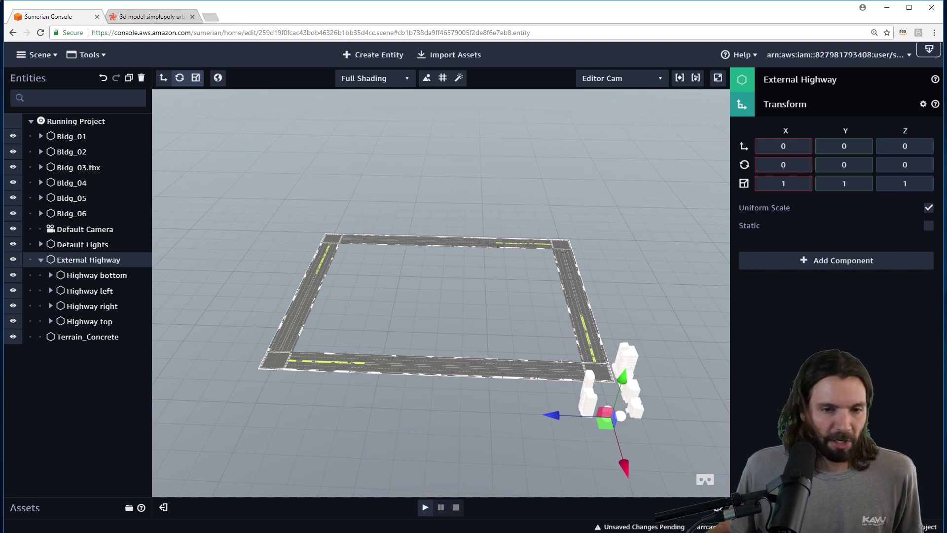
Switch to the TurboSquid page, examine the SimplePoly Urban city layout preview and model details, and open the account options
left_click(148, 18)
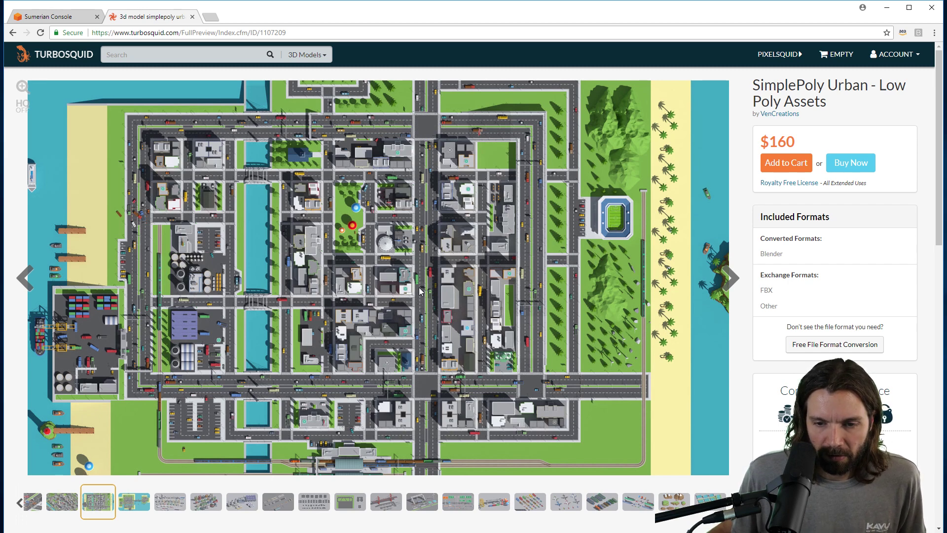
scroll(392, 232, "down", 2)
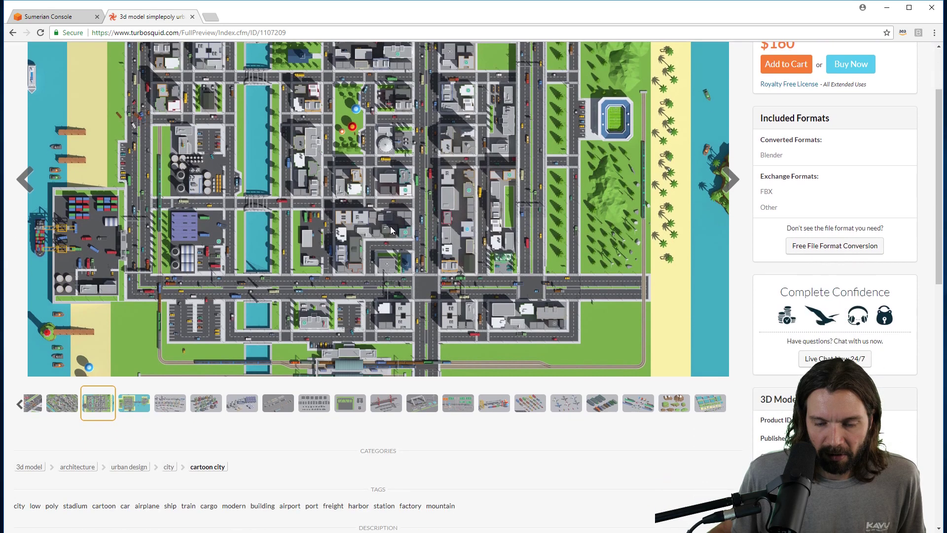
scroll(390, 226, "up", 2)
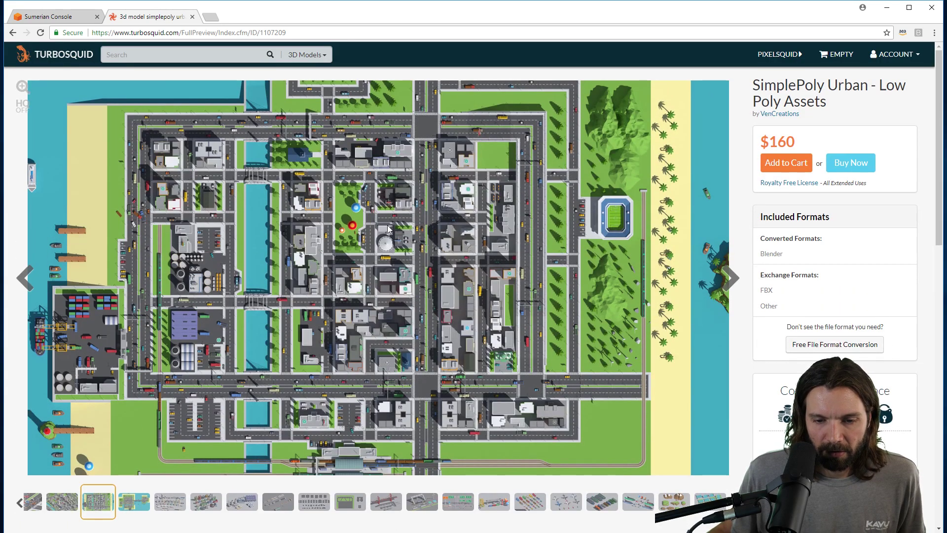
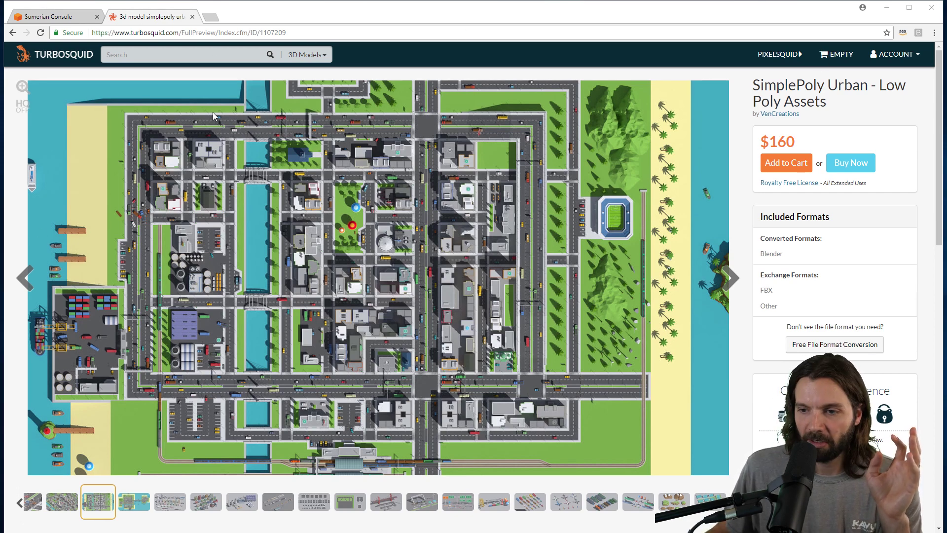
left_click(21, 88)
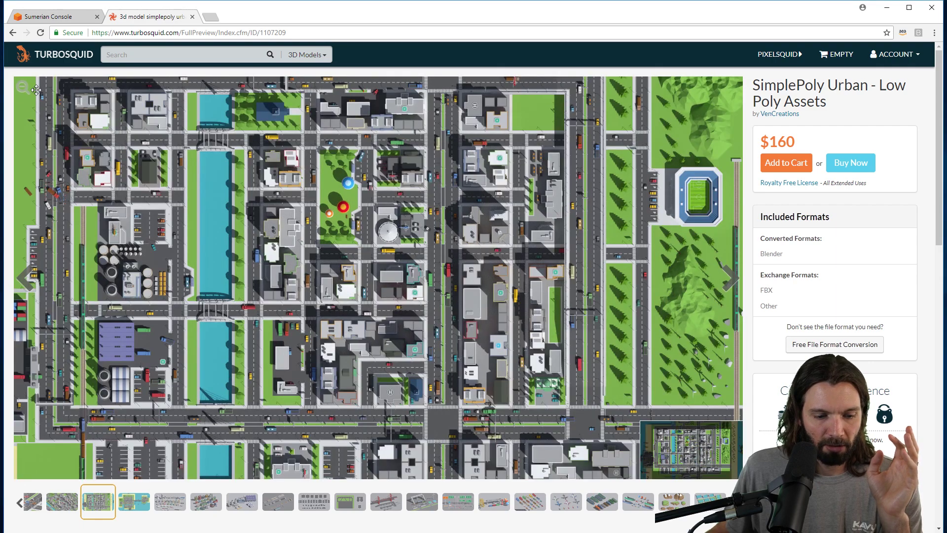
left_click(20, 84)
scroll(421, 197, "down", 6)
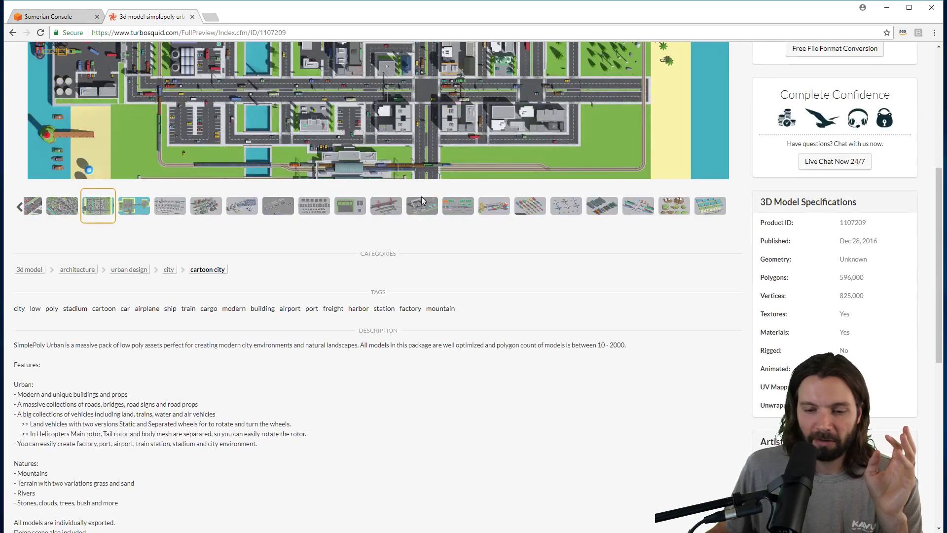
scroll(463, 249, "up", 6)
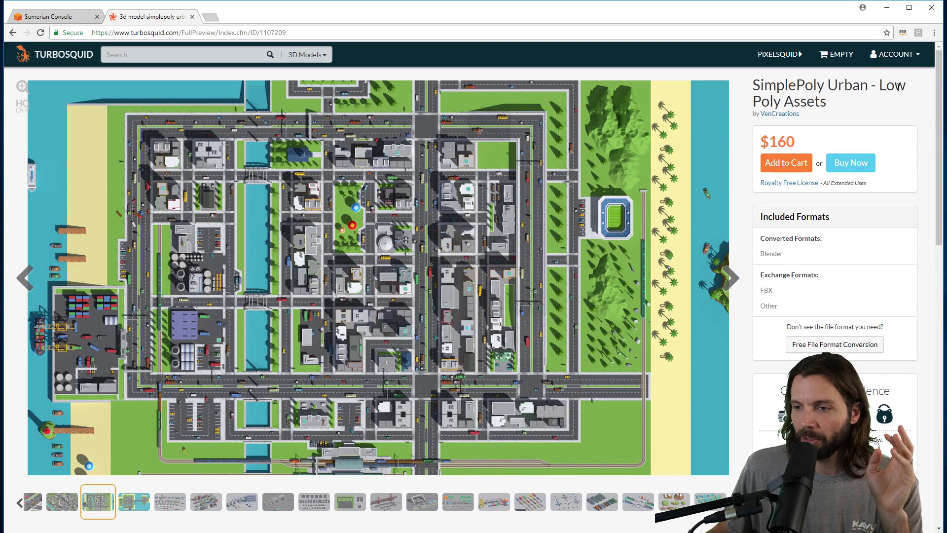
left_click(906, 58)
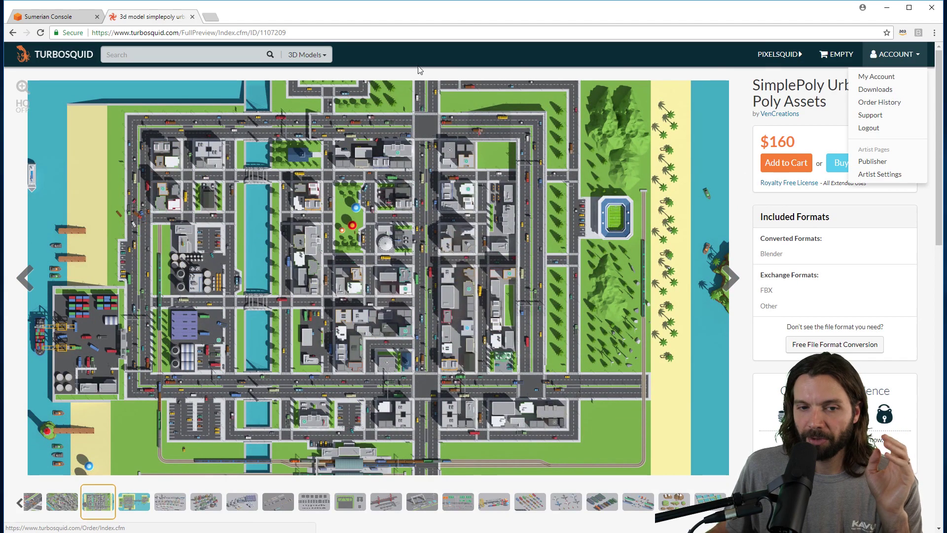